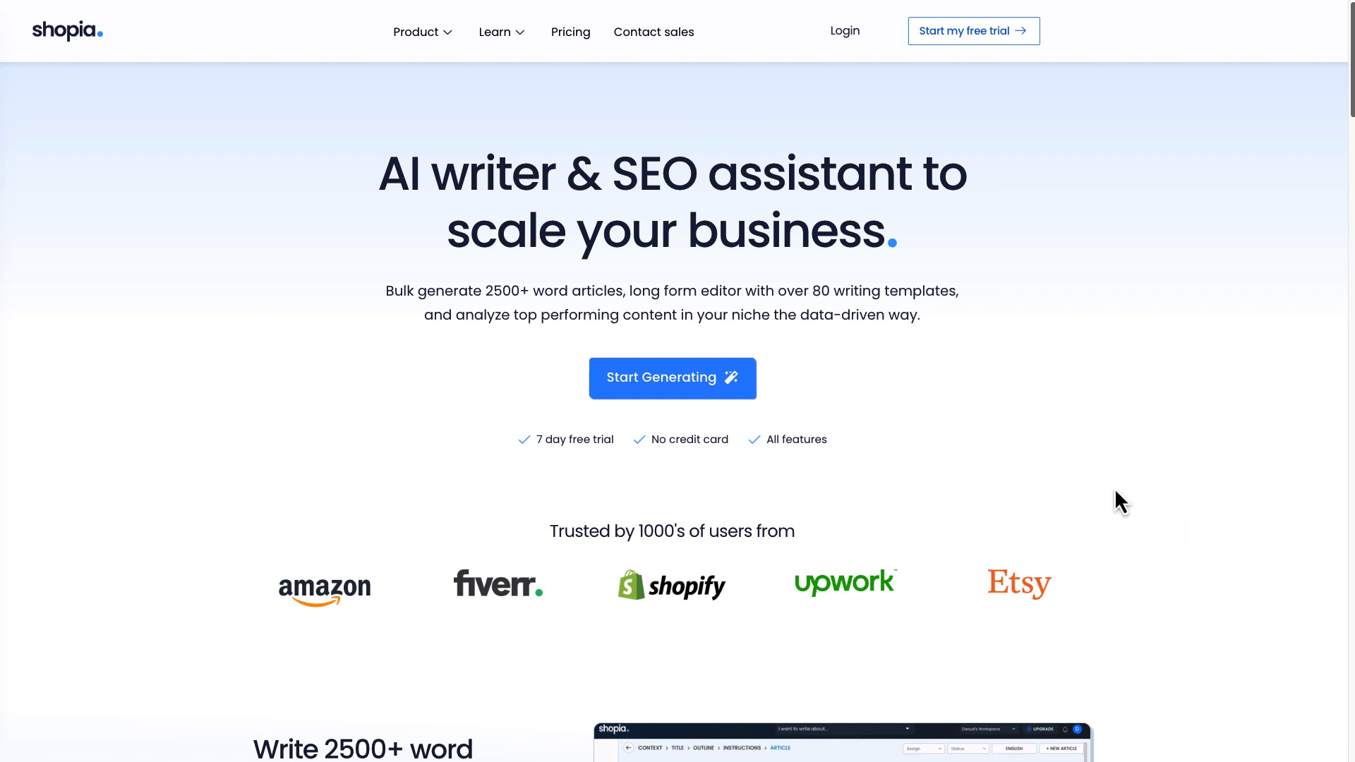
Review the Shopia homepage, covering article writing, the long-form editor, content scaling features, review platforms and customer testimonials
scroll(776, 522, down, 1)
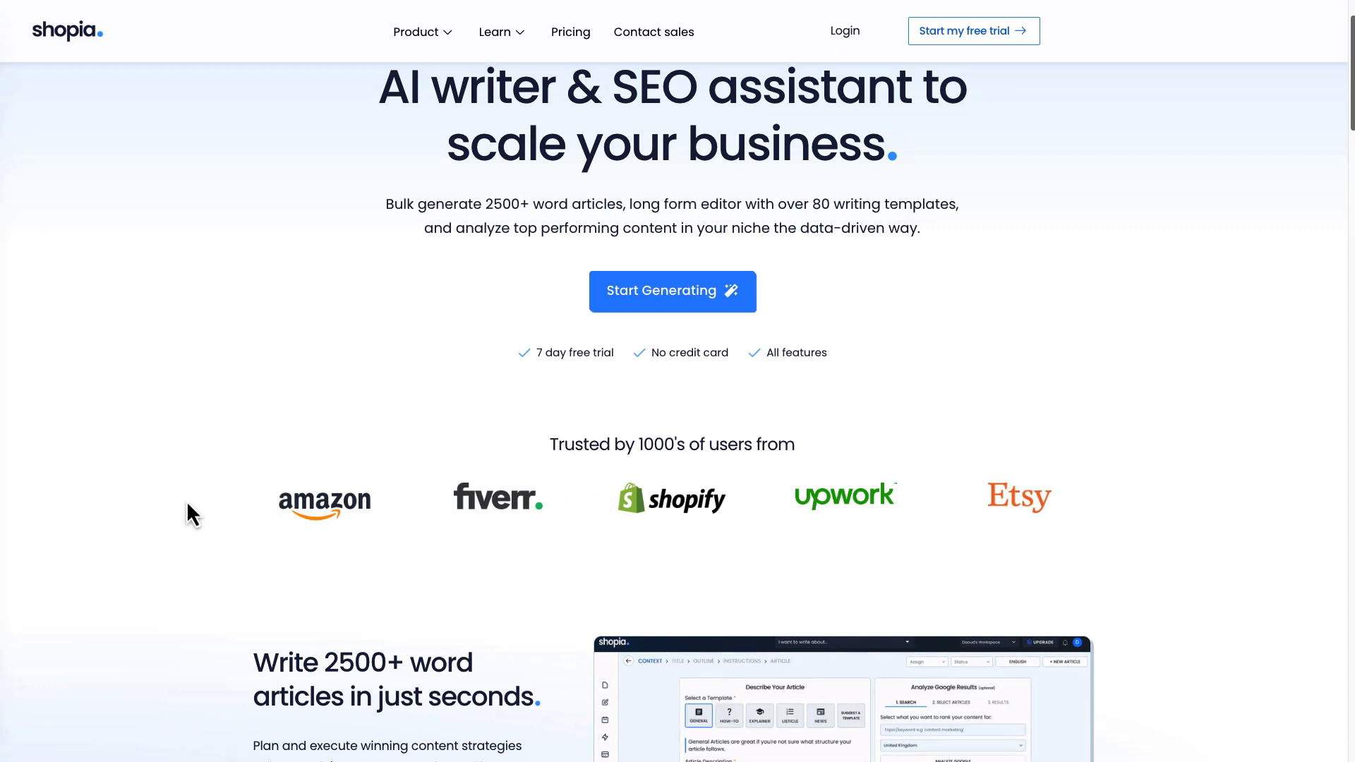
scroll(188, 503, down, 5)
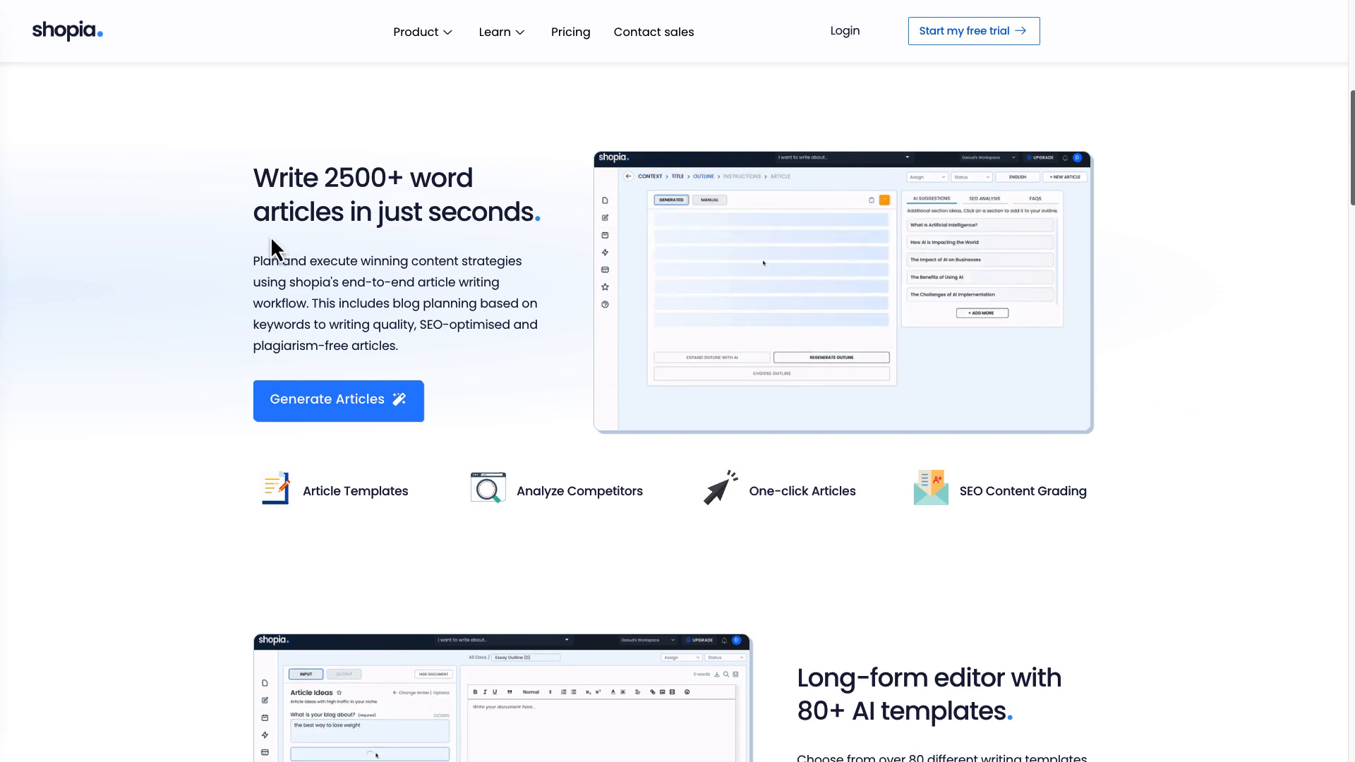
scroll(181, 281, down, 7)
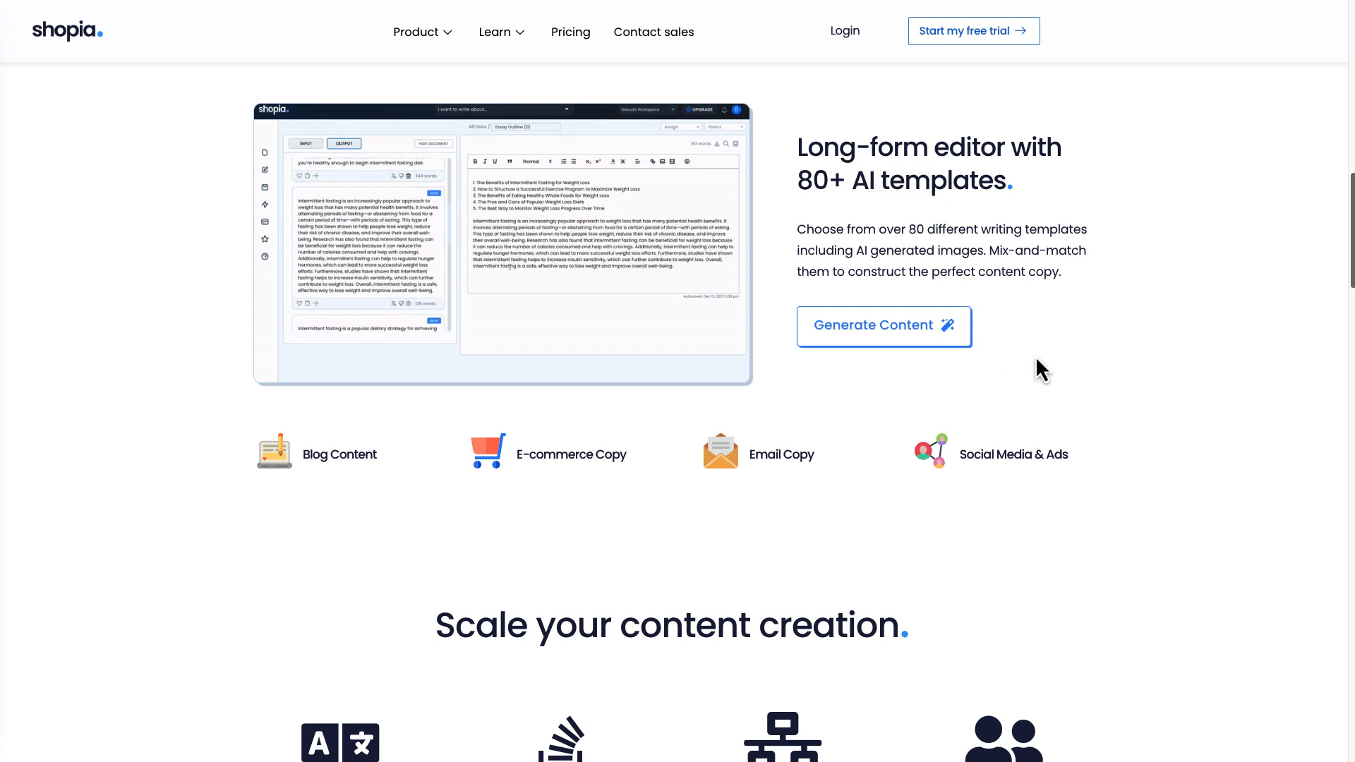
scroll(349, 517, down, 6)
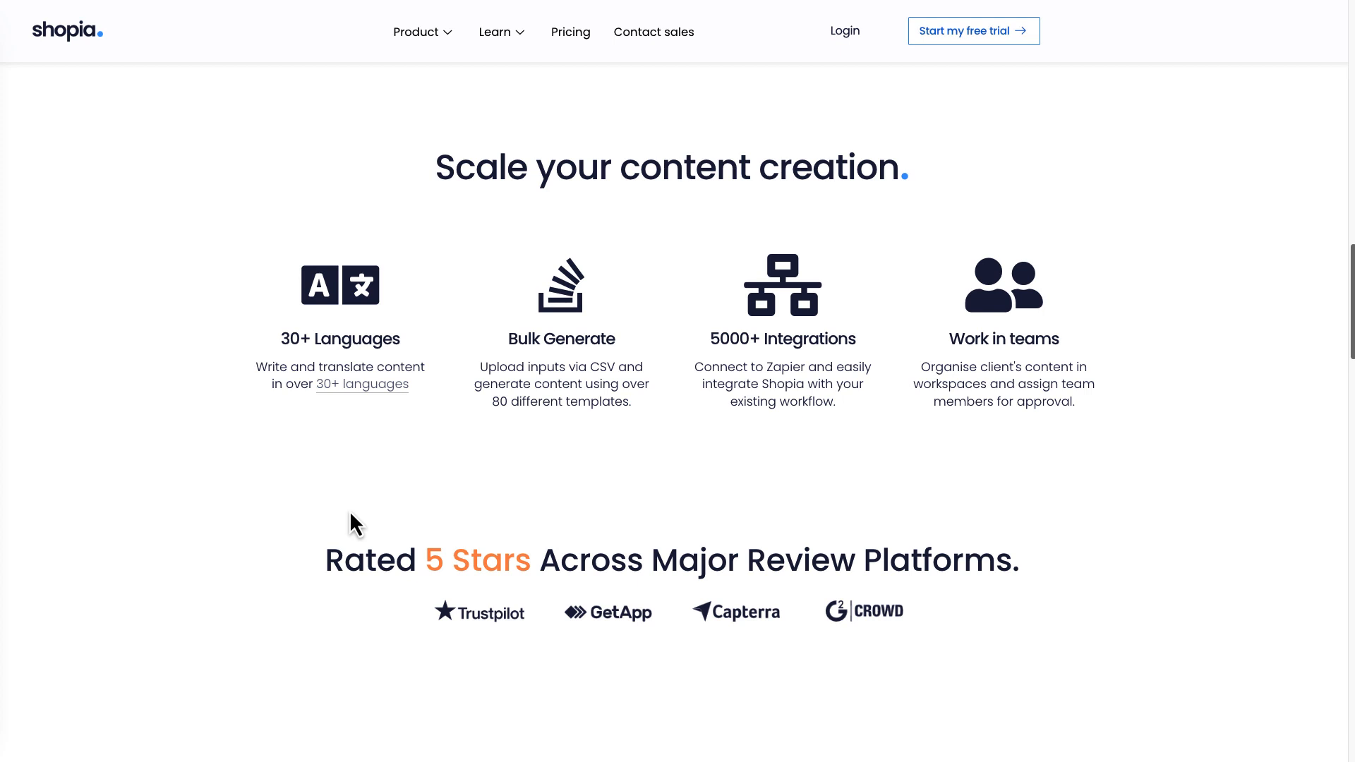
scroll(350, 510, down, 1)
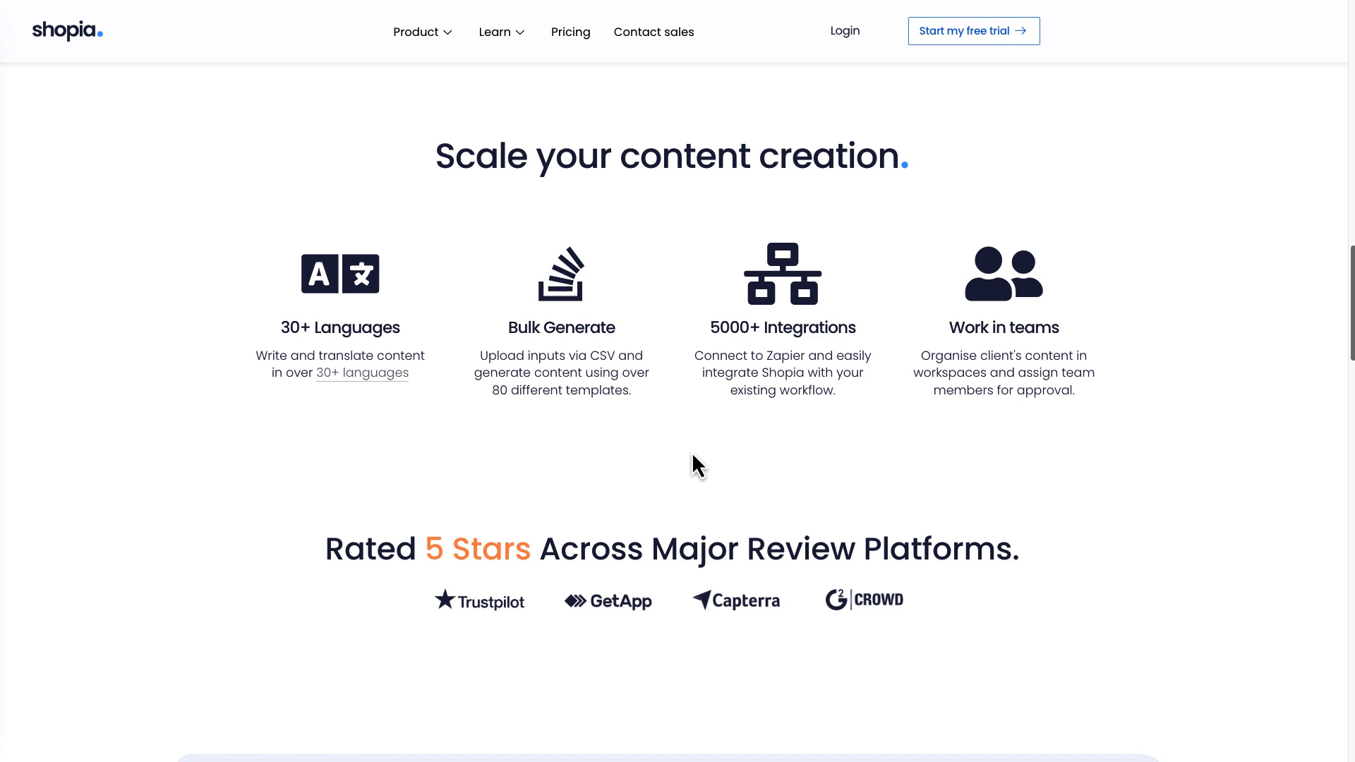
scroll(365, 599, down, 2)
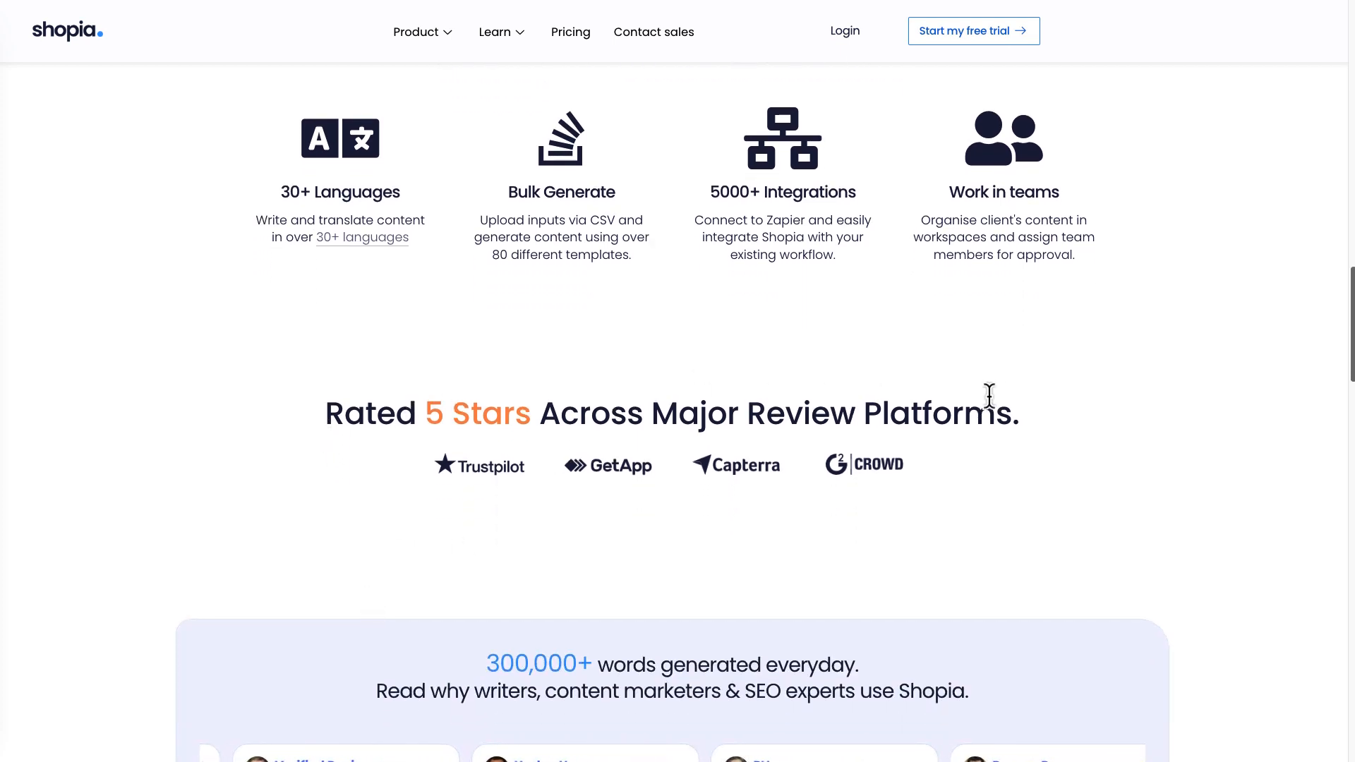
scroll(926, 425, down, 2)
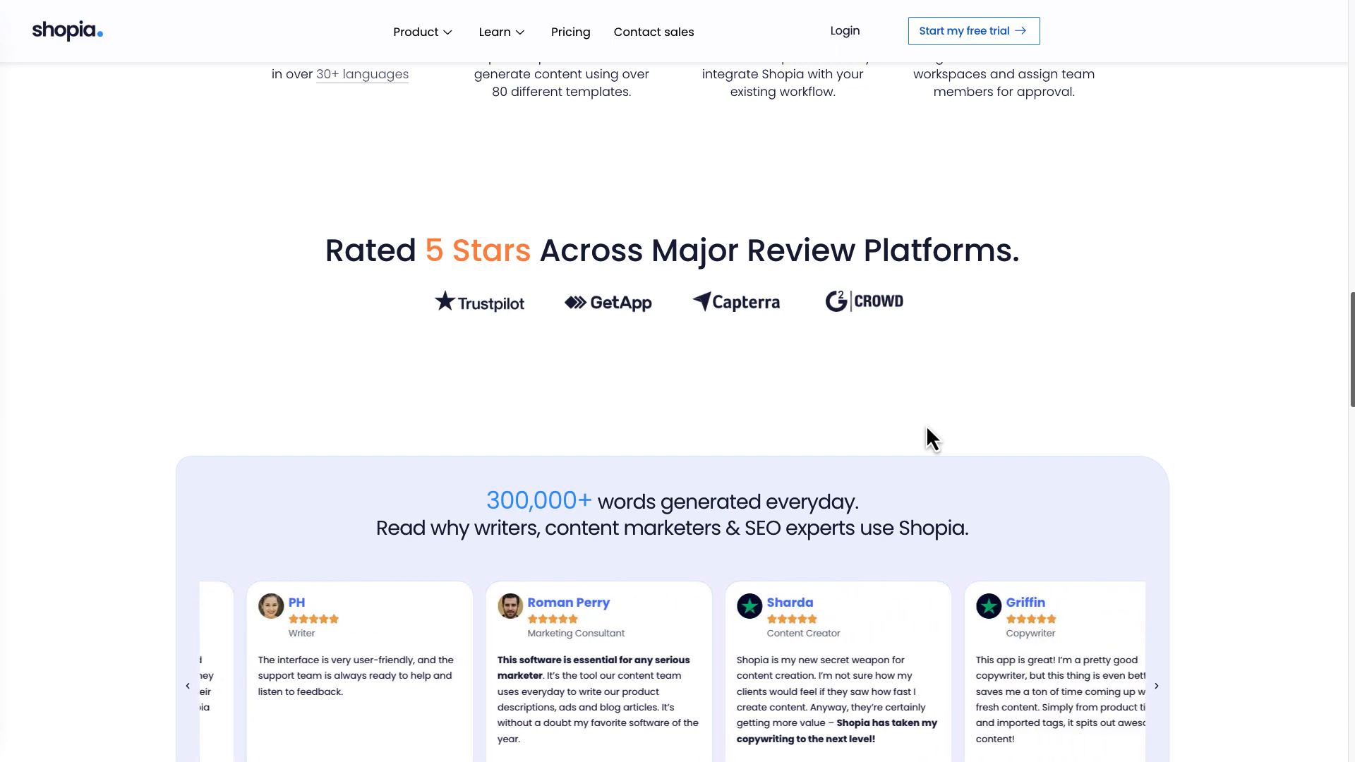
scroll(167, 435, down, 9)
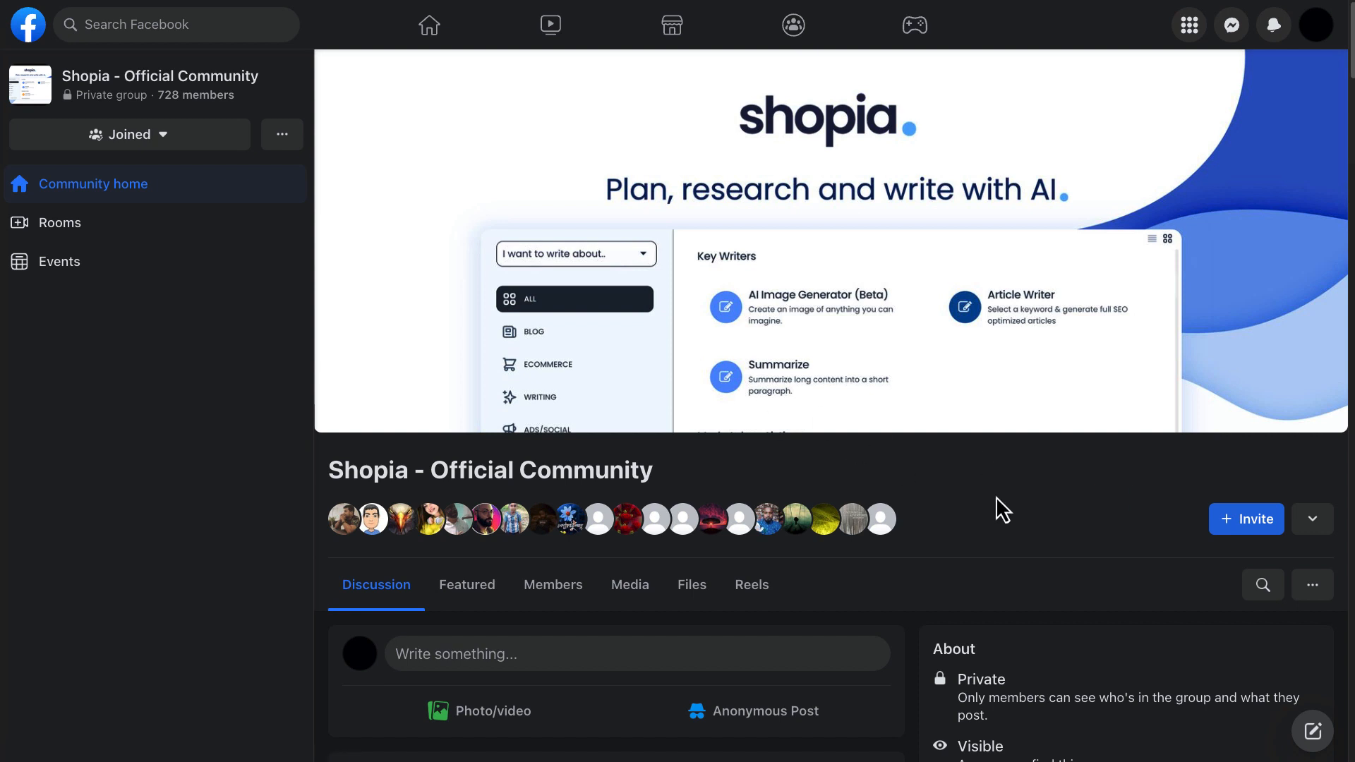
In the Shopia - Official Community group on Facebook, sort the discussion feed by New posts
scroll(996, 496, down, 14)
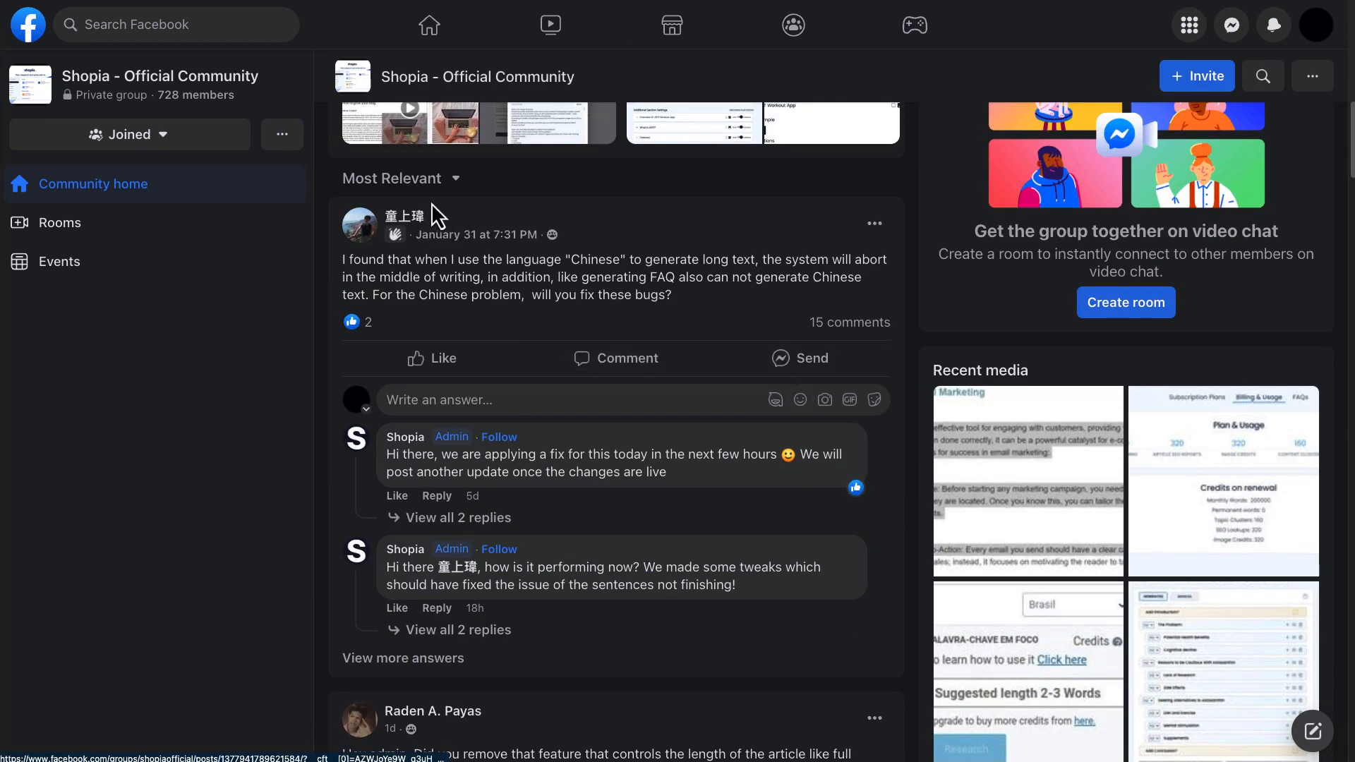
click(391, 181)
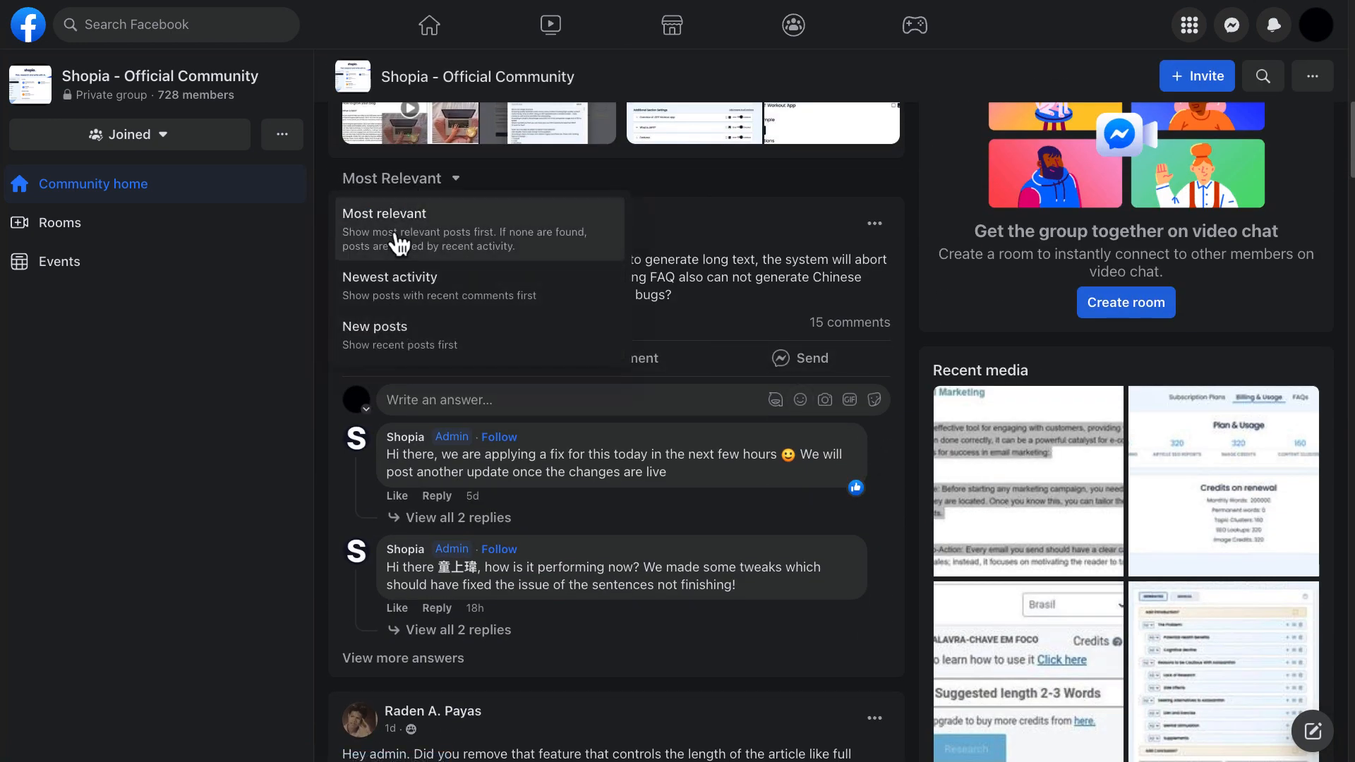
click(403, 339)
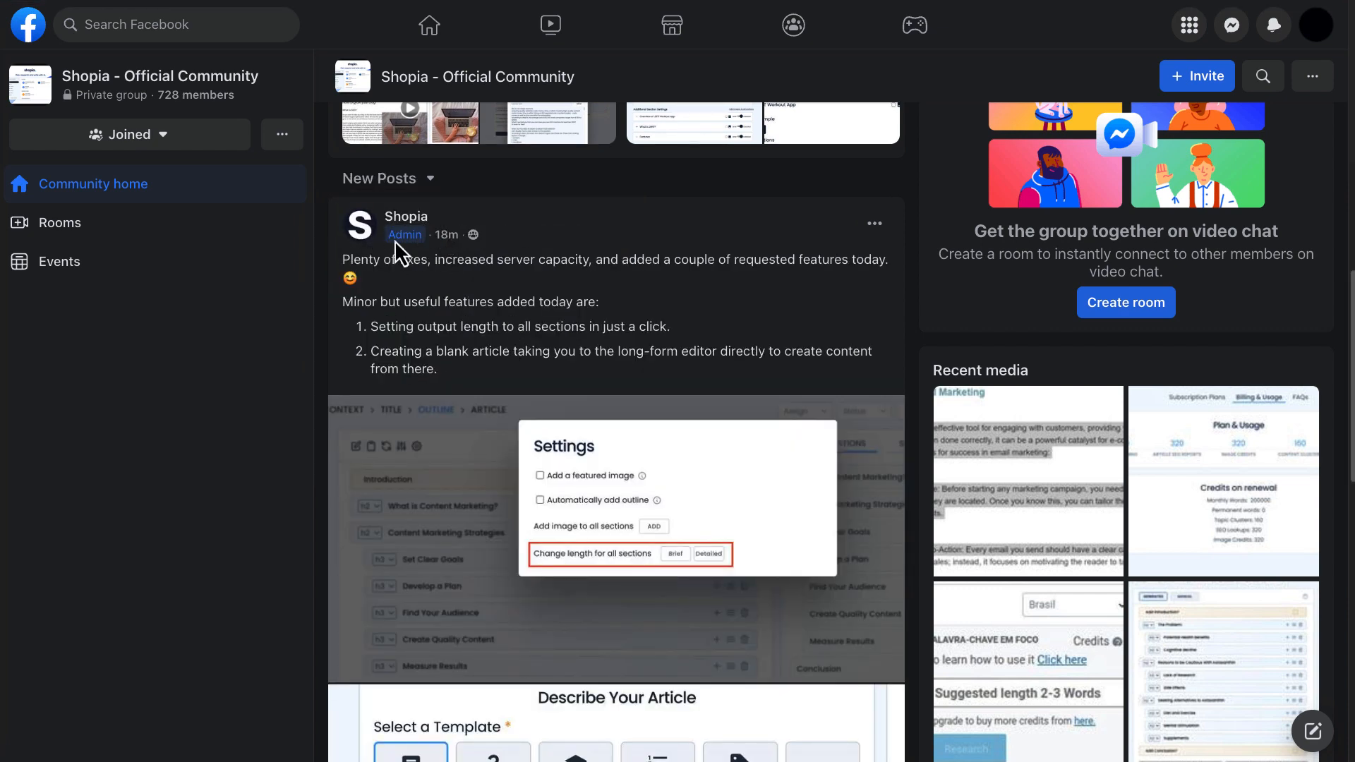
Read through the newest community posts and the Shopia admin's replies about fixes, features and article length
mouse_move(412, 235)
scroll(558, 326, down, 9)
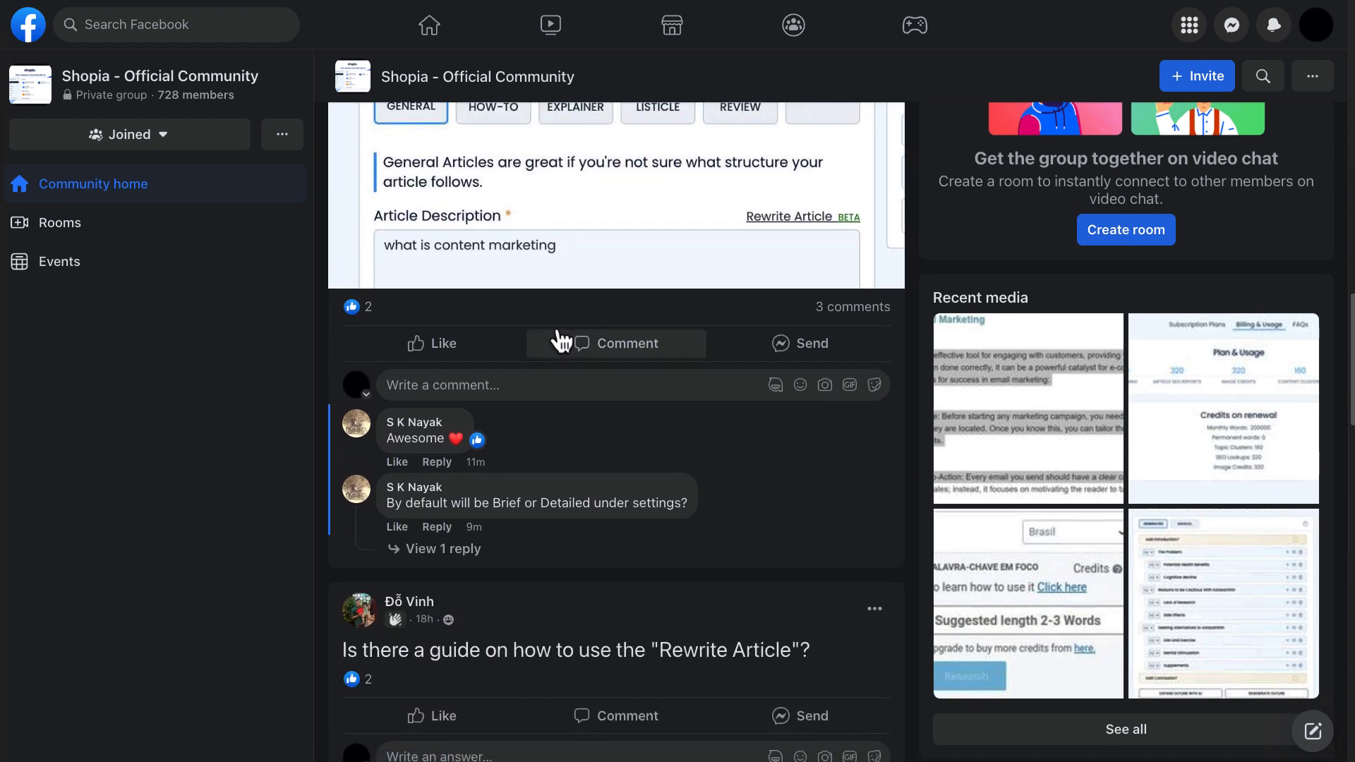
scroll(557, 338, down, 3)
scroll(402, 392, down, 1)
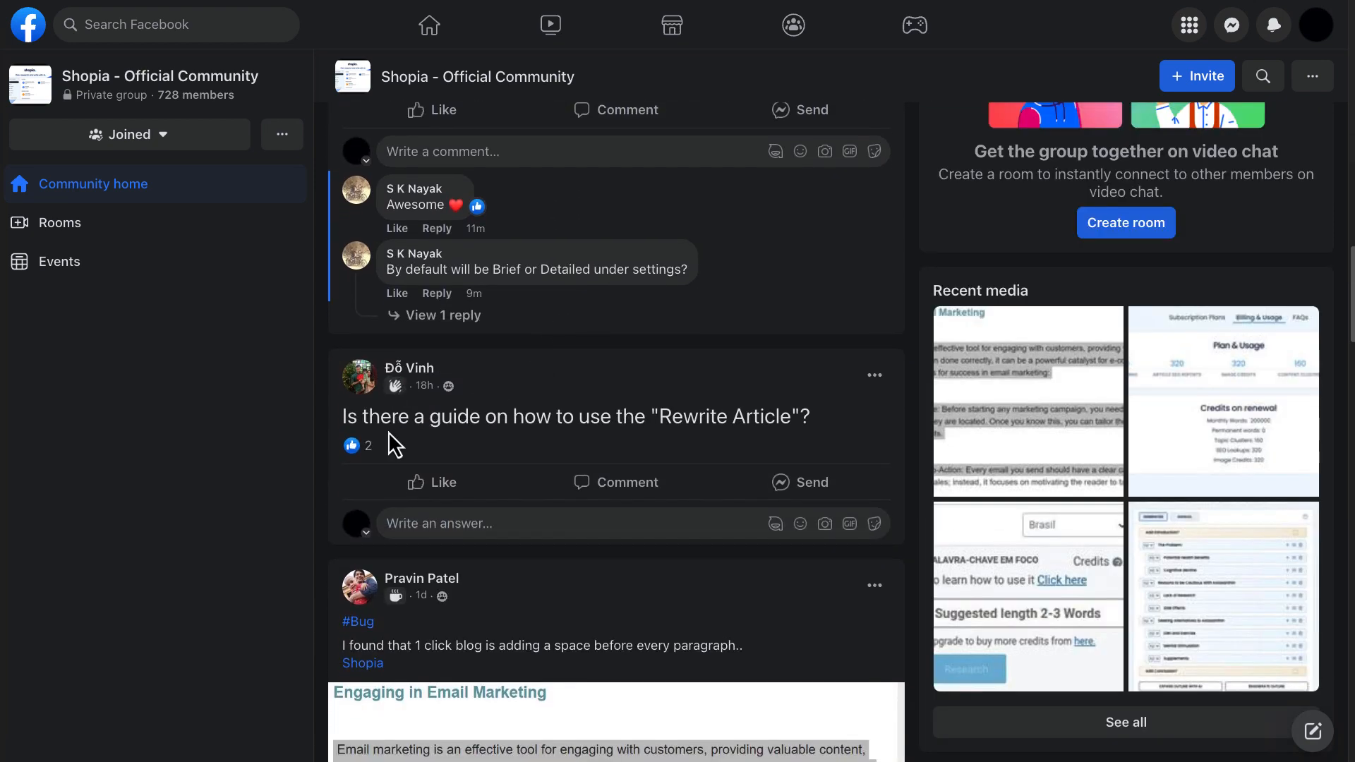
scroll(453, 424, down, 10)
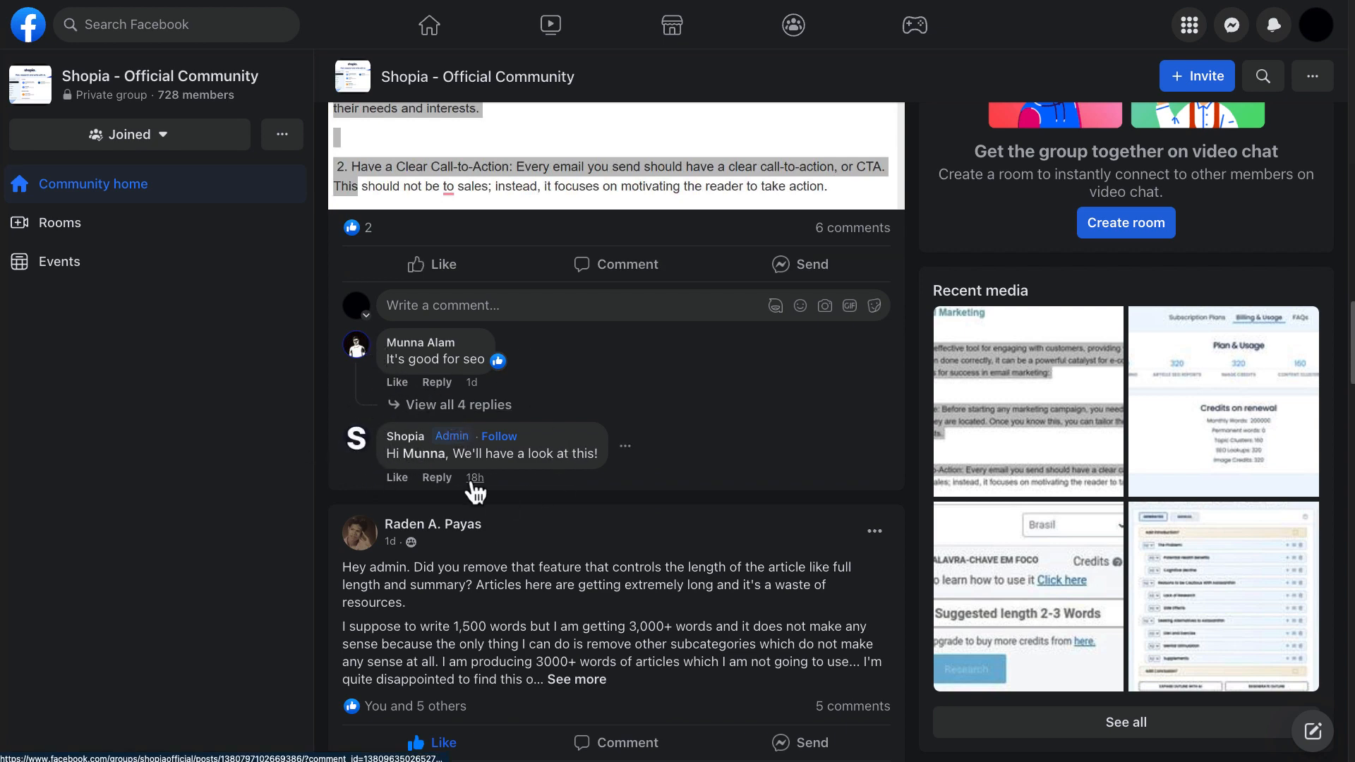
scroll(474, 492, down, 1)
scroll(475, 492, down, 5)
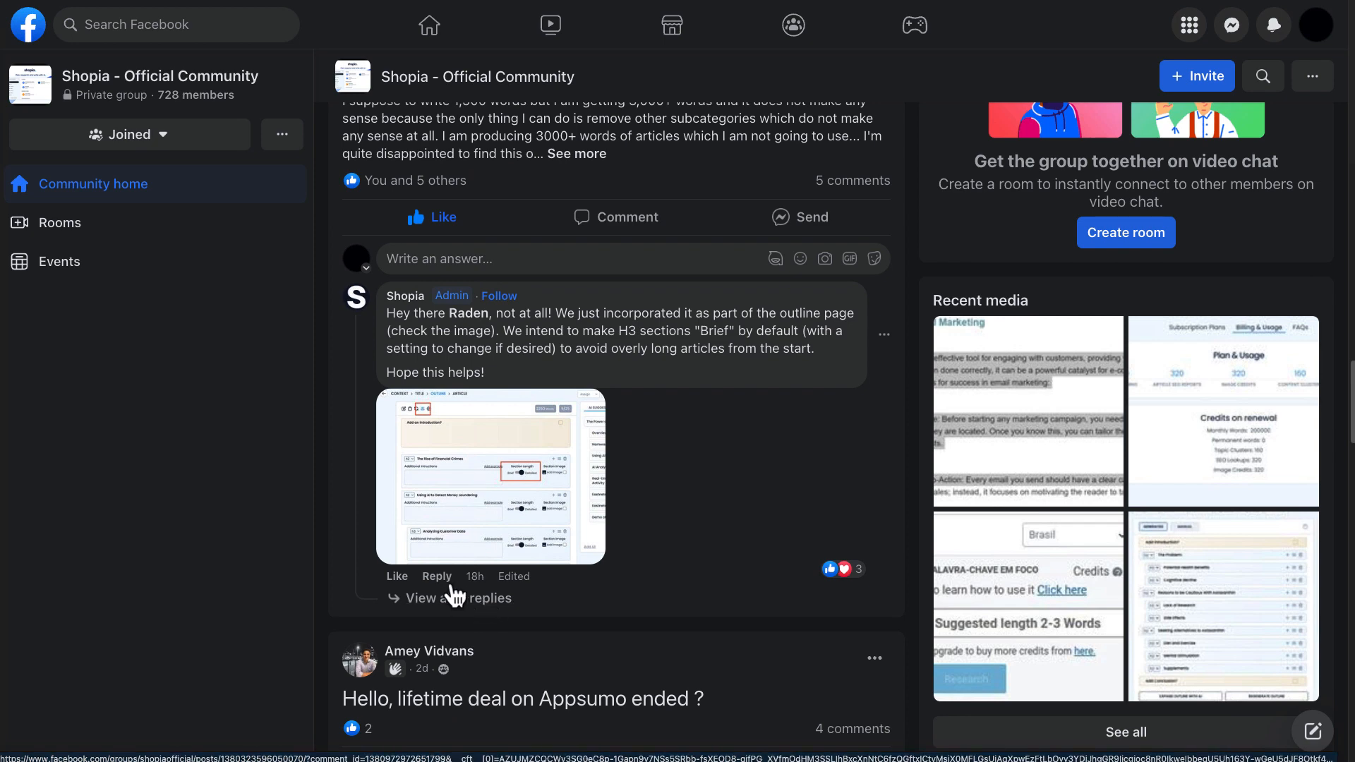
scroll(695, 409, down, 5)
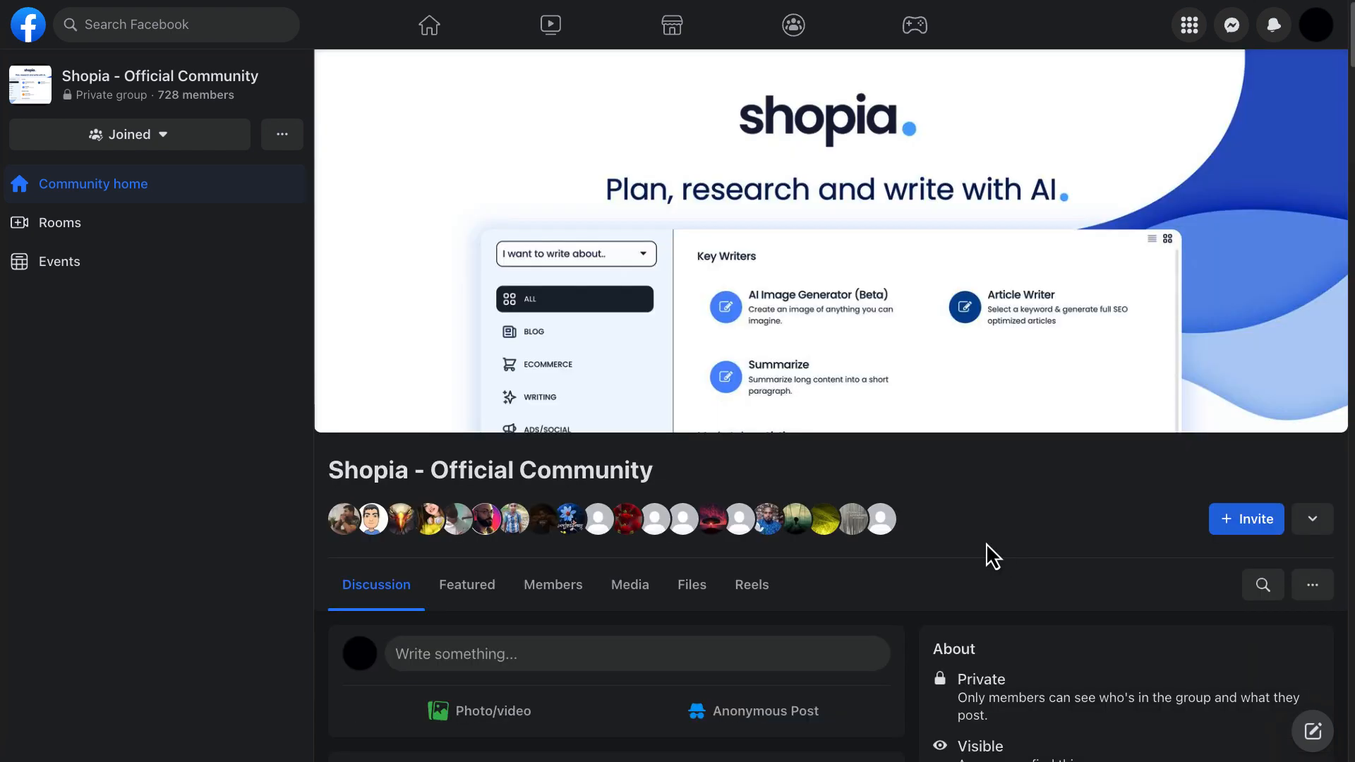
Search the group for "davinci" and read the comments on the post about OpenAI's text-davinci-003 release
click(1261, 584)
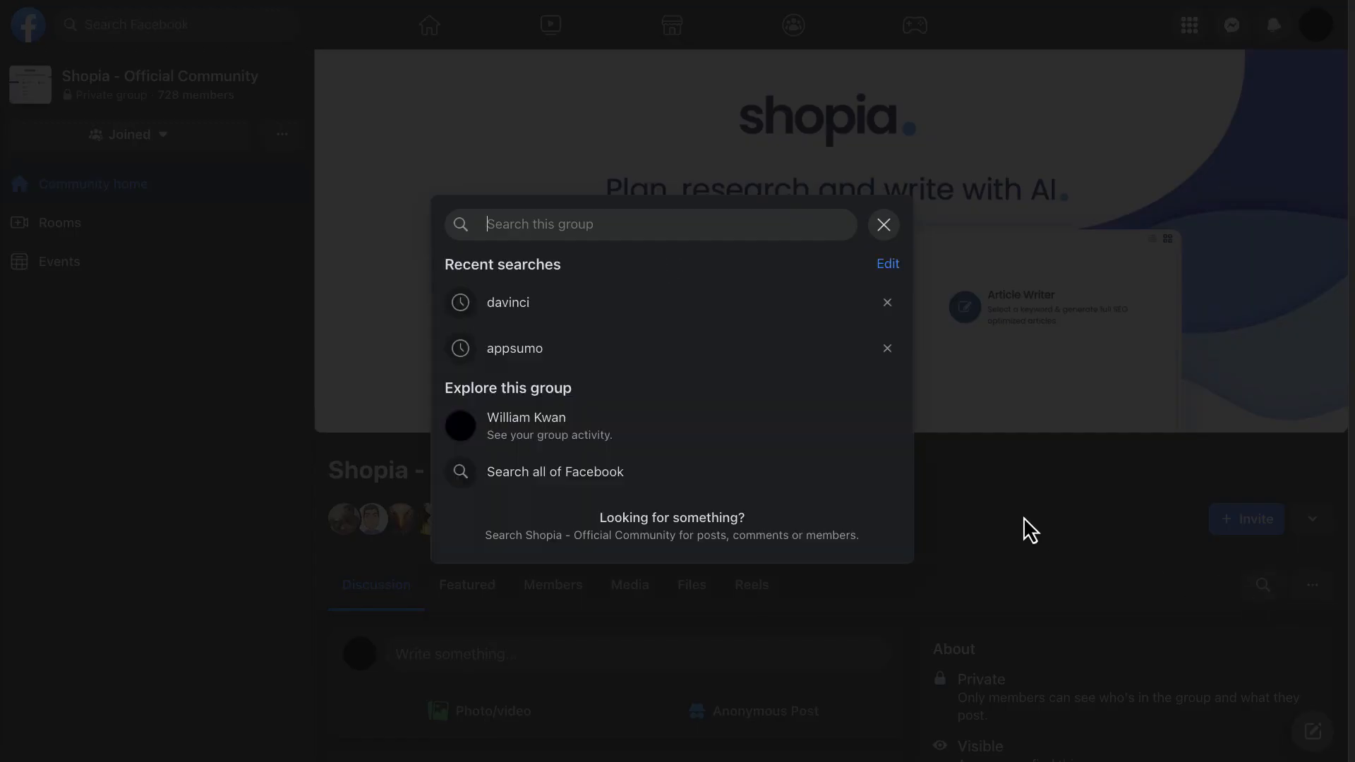
click(526, 304)
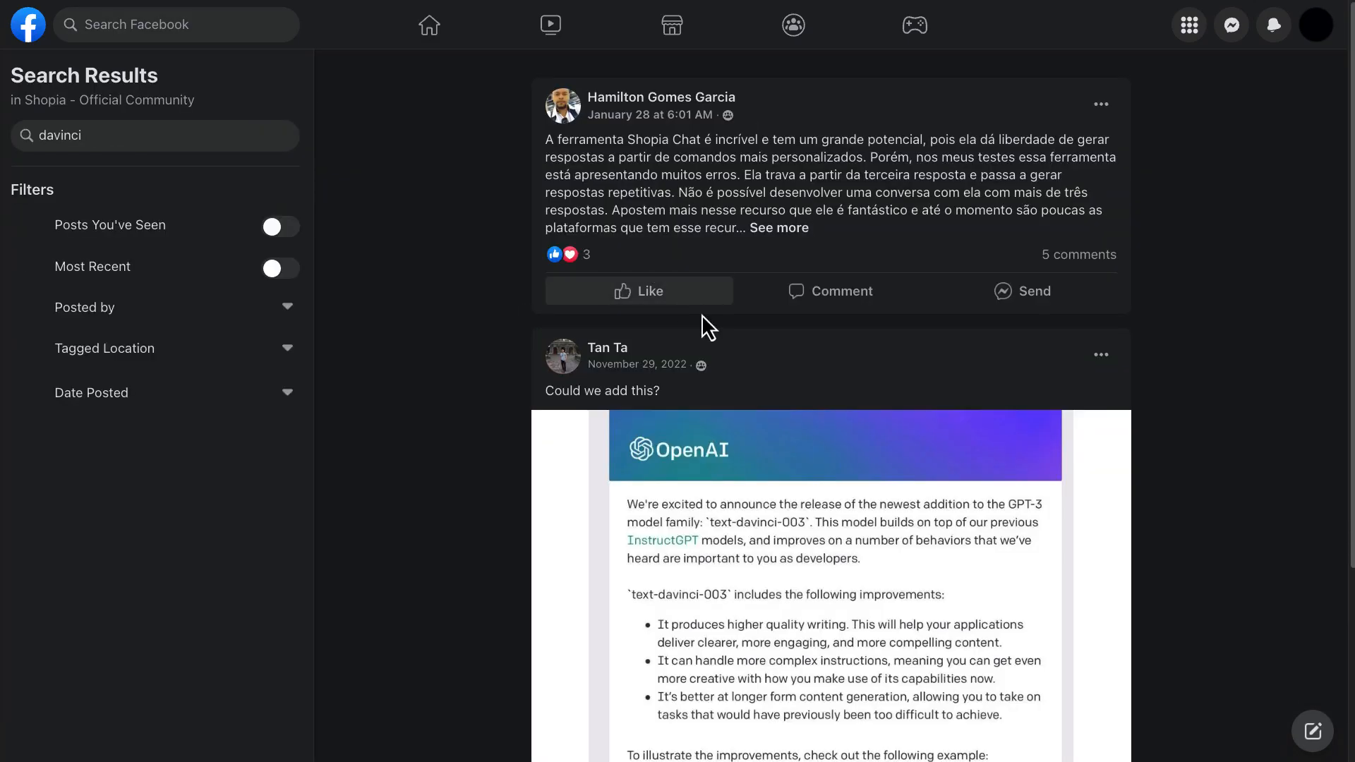
scroll(928, 324, down, 4)
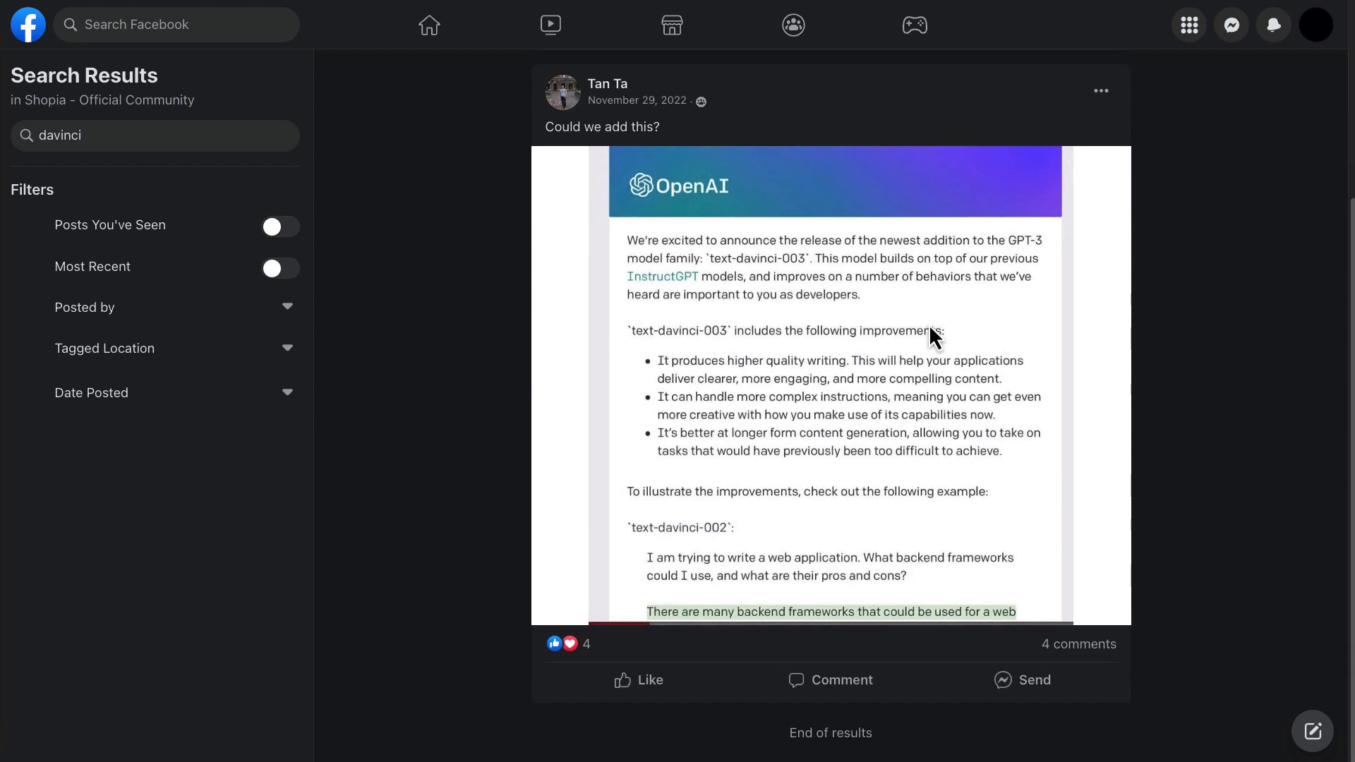
click(1086, 649)
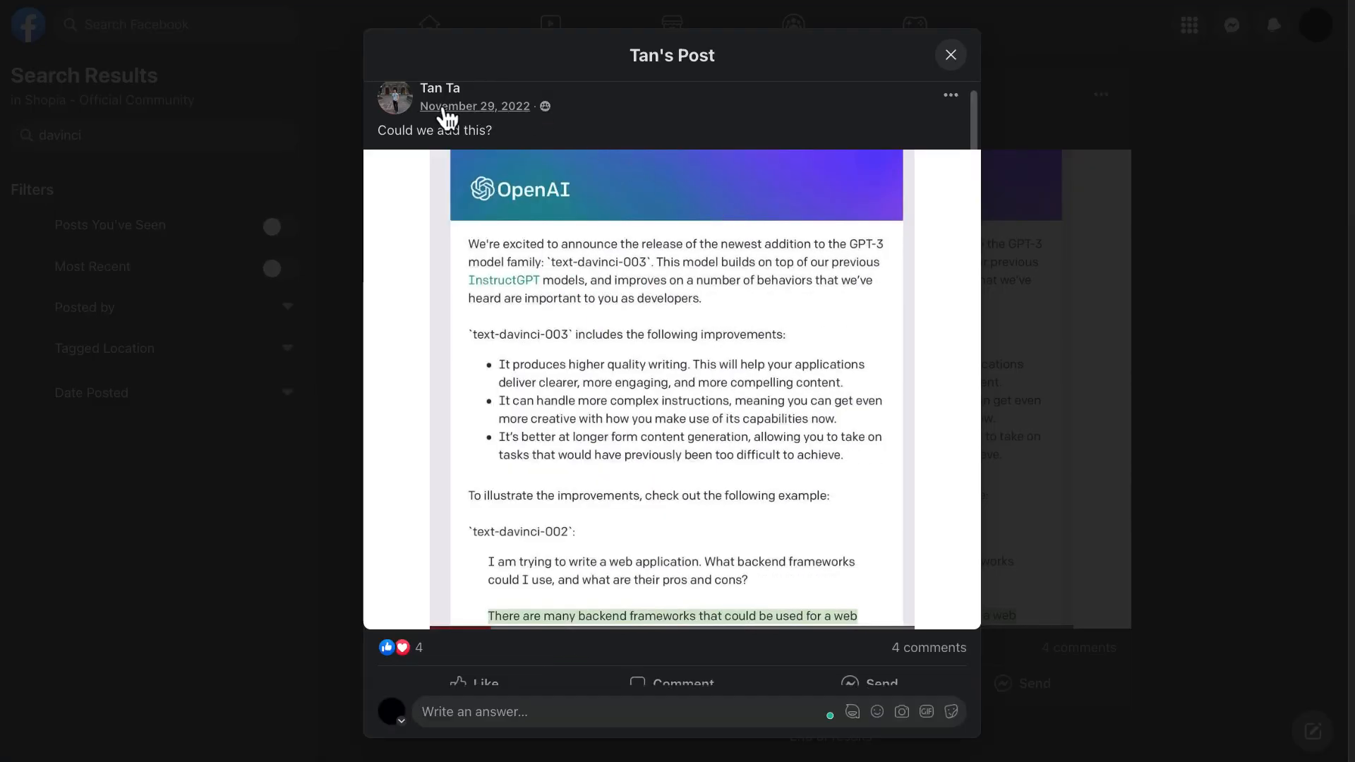
scroll(613, 411, down, 5)
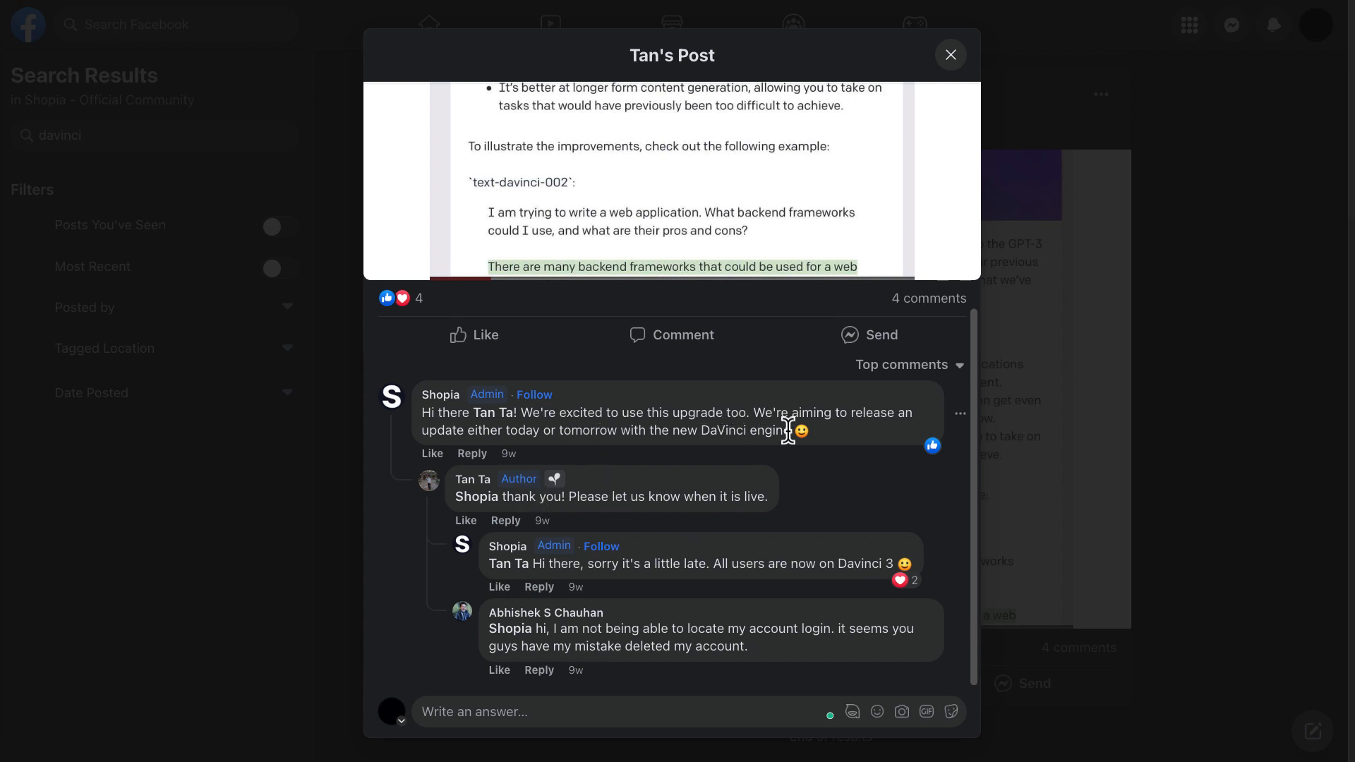
key(Escape)
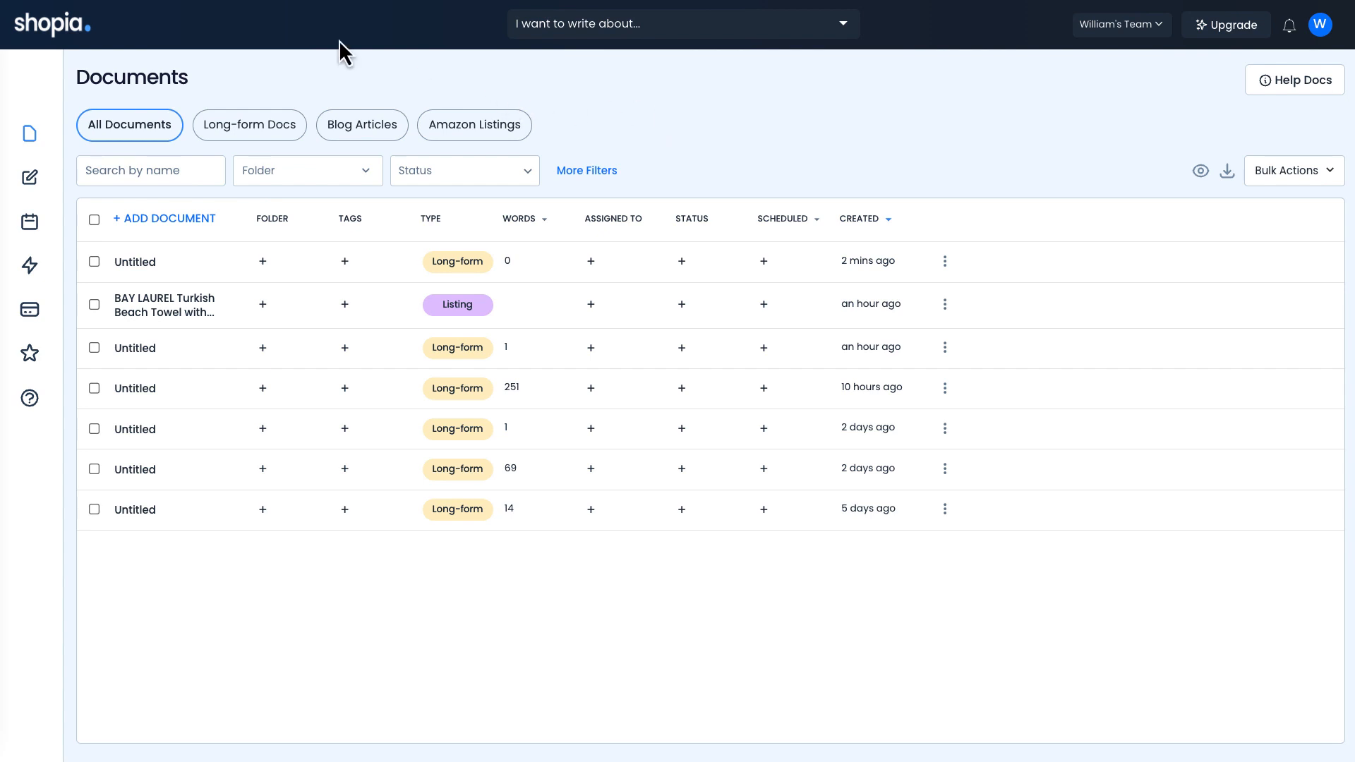
Switch to the Shopia app, open its writing templates, and review the favorite, recent and Ecommerce ones
click(31, 180)
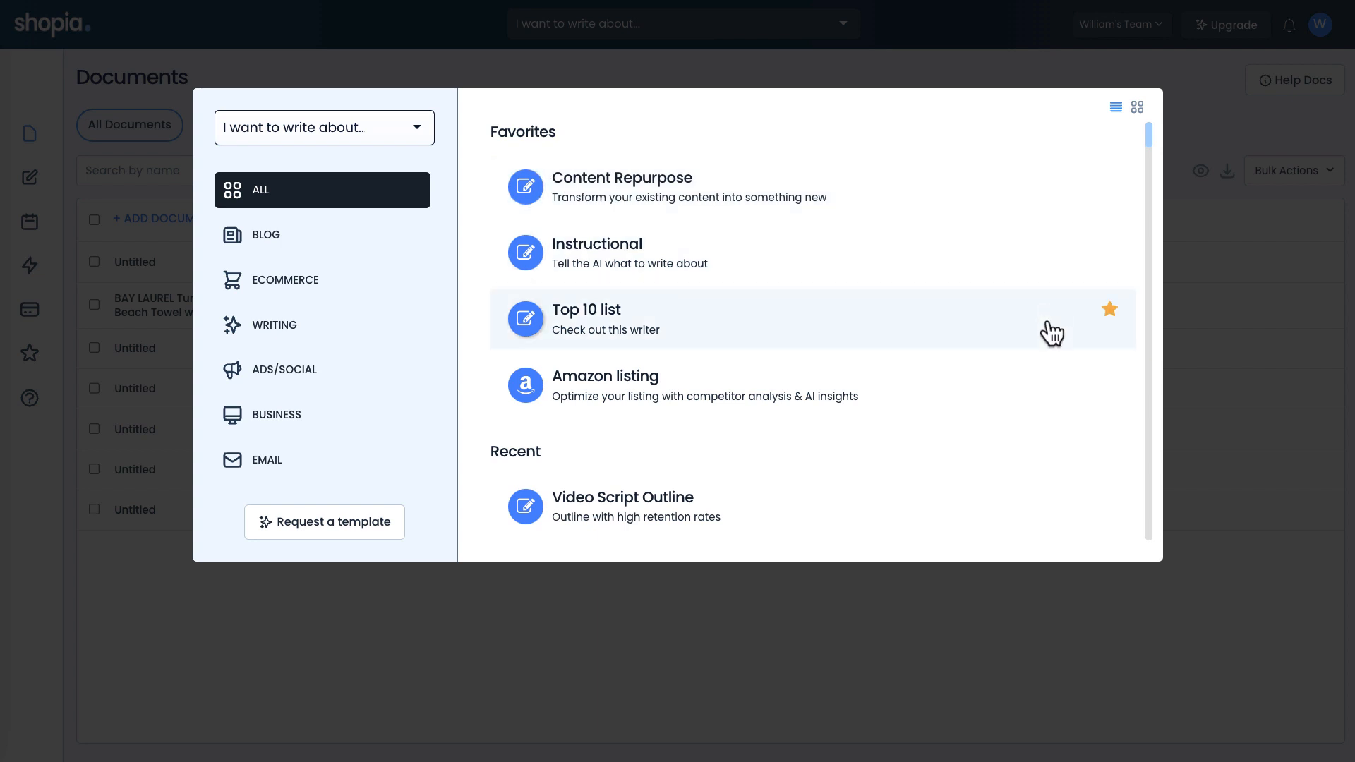
scroll(564, 346, down, 3)
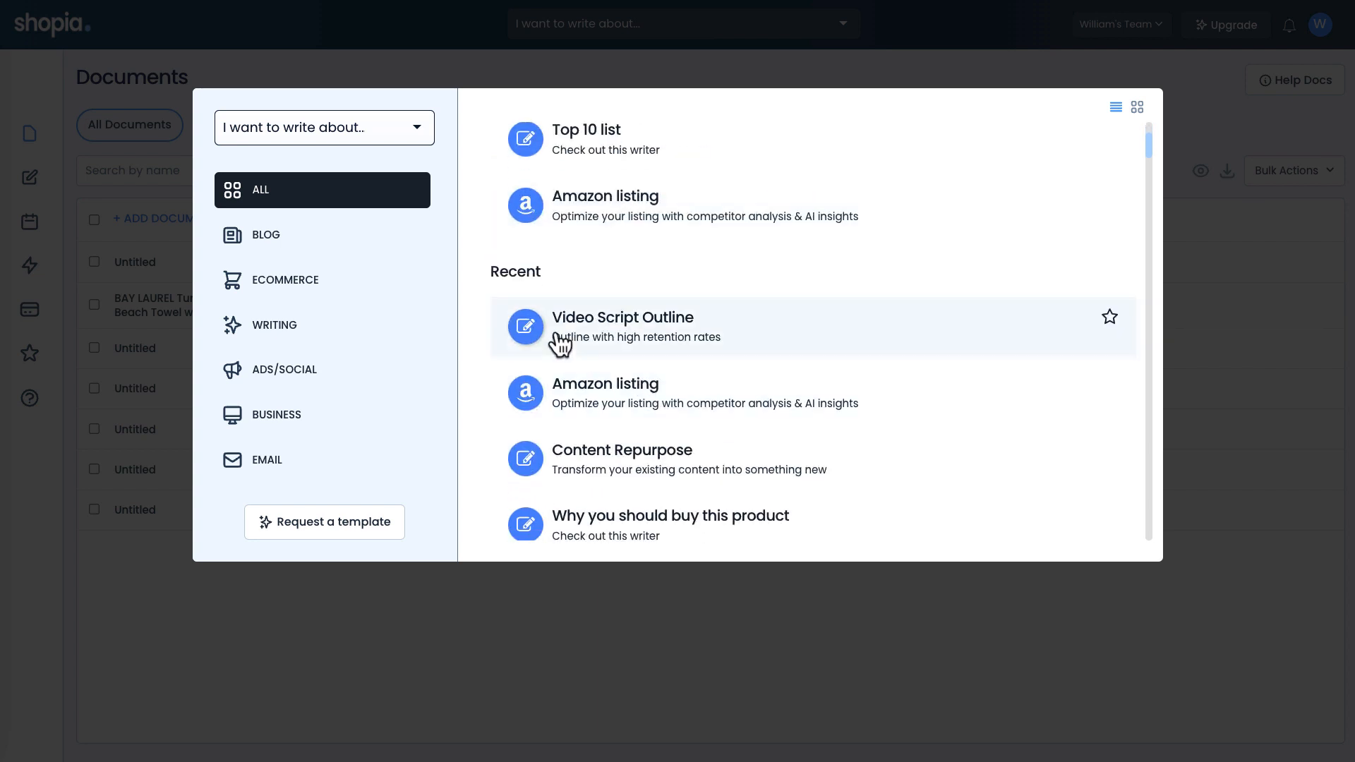
scroll(613, 279, down, 1)
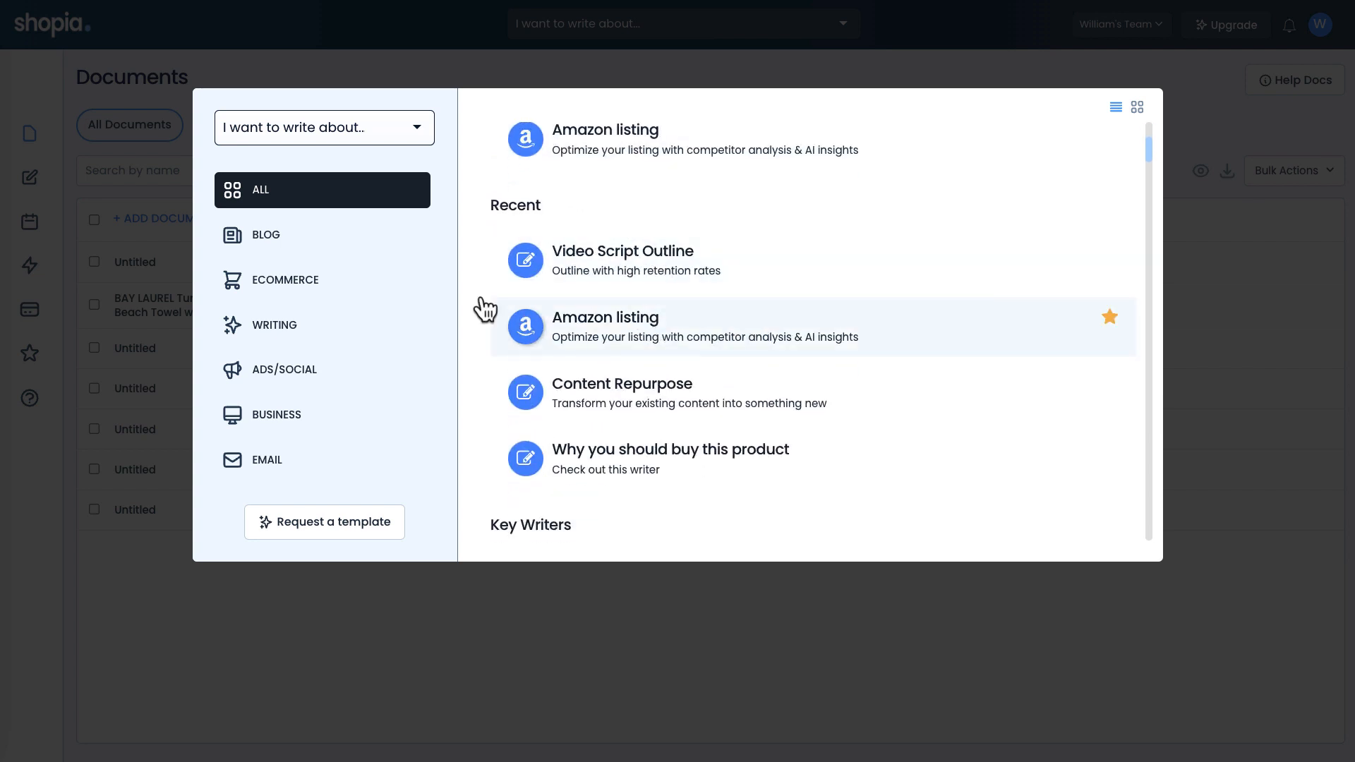
click(381, 290)
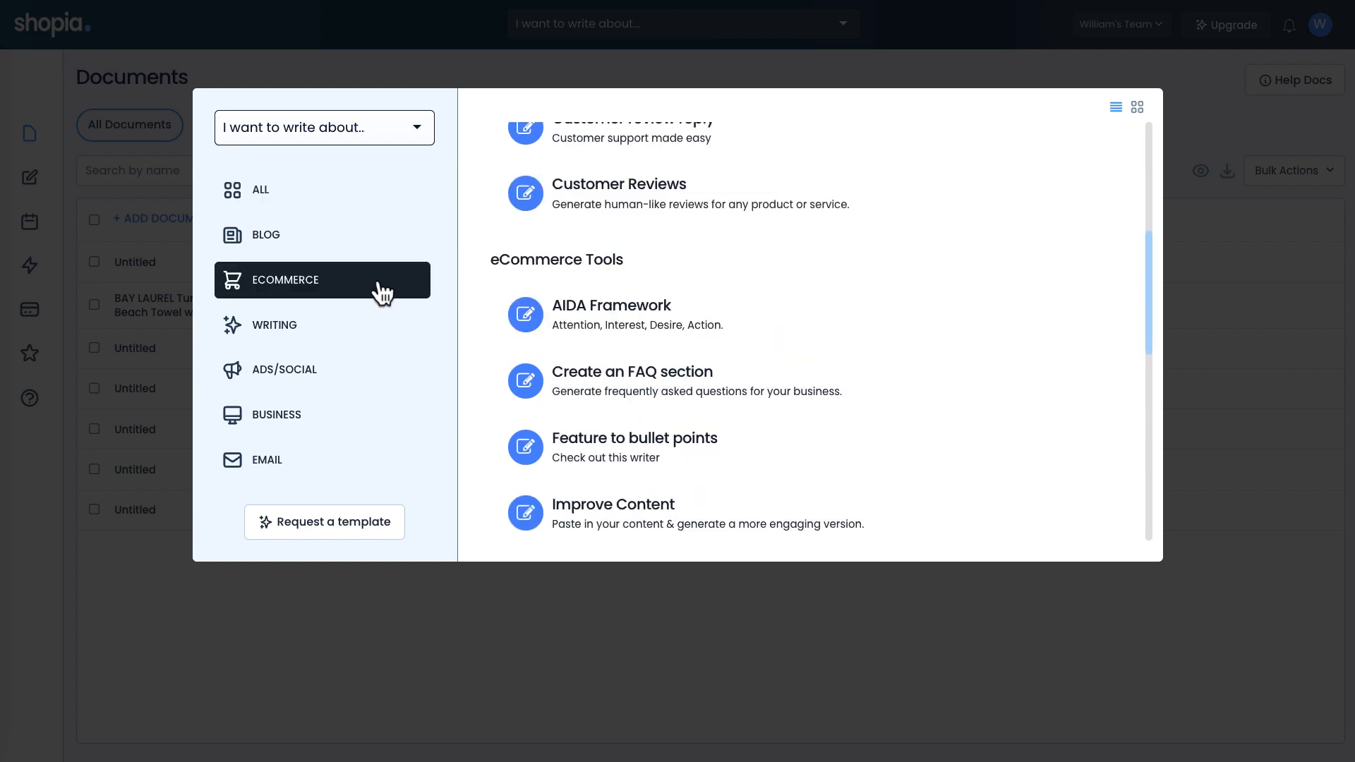
scroll(684, 253, up, 4)
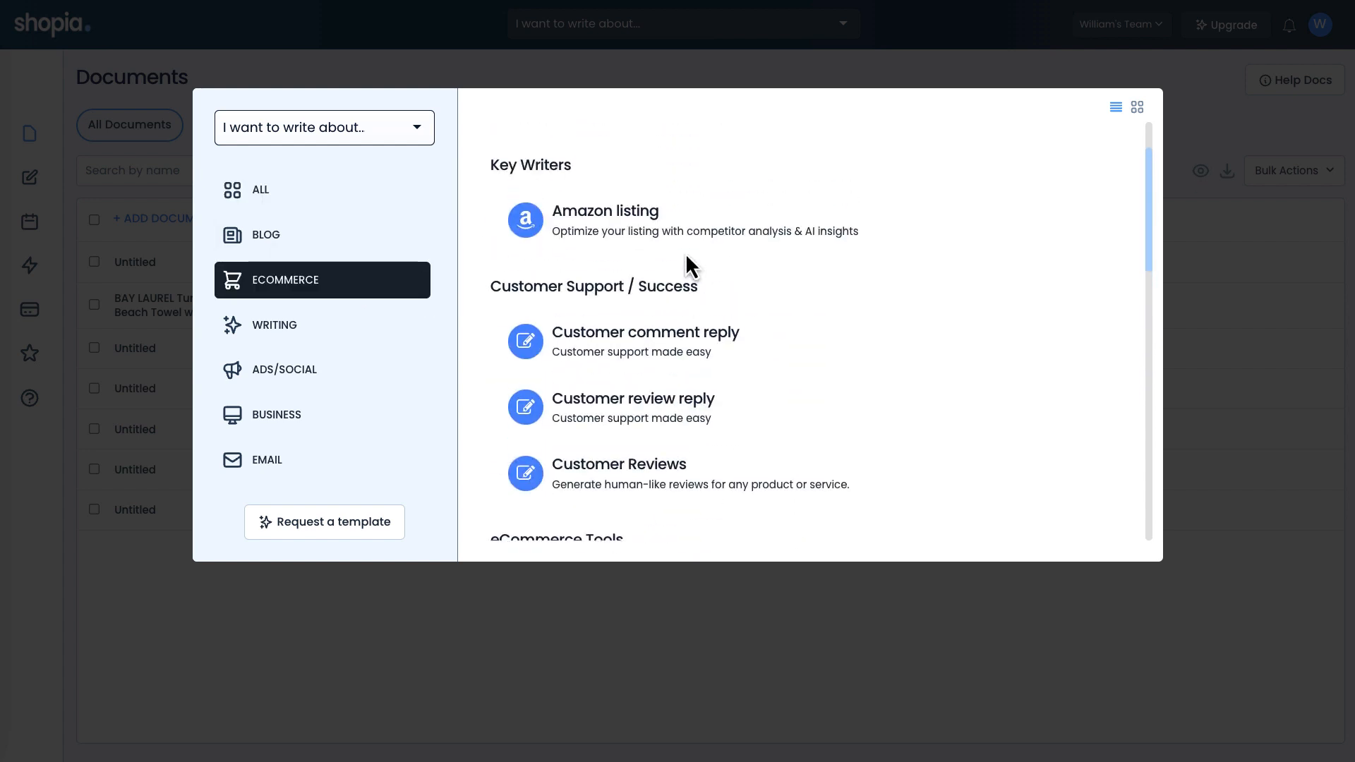
scroll(685, 255, up, 1)
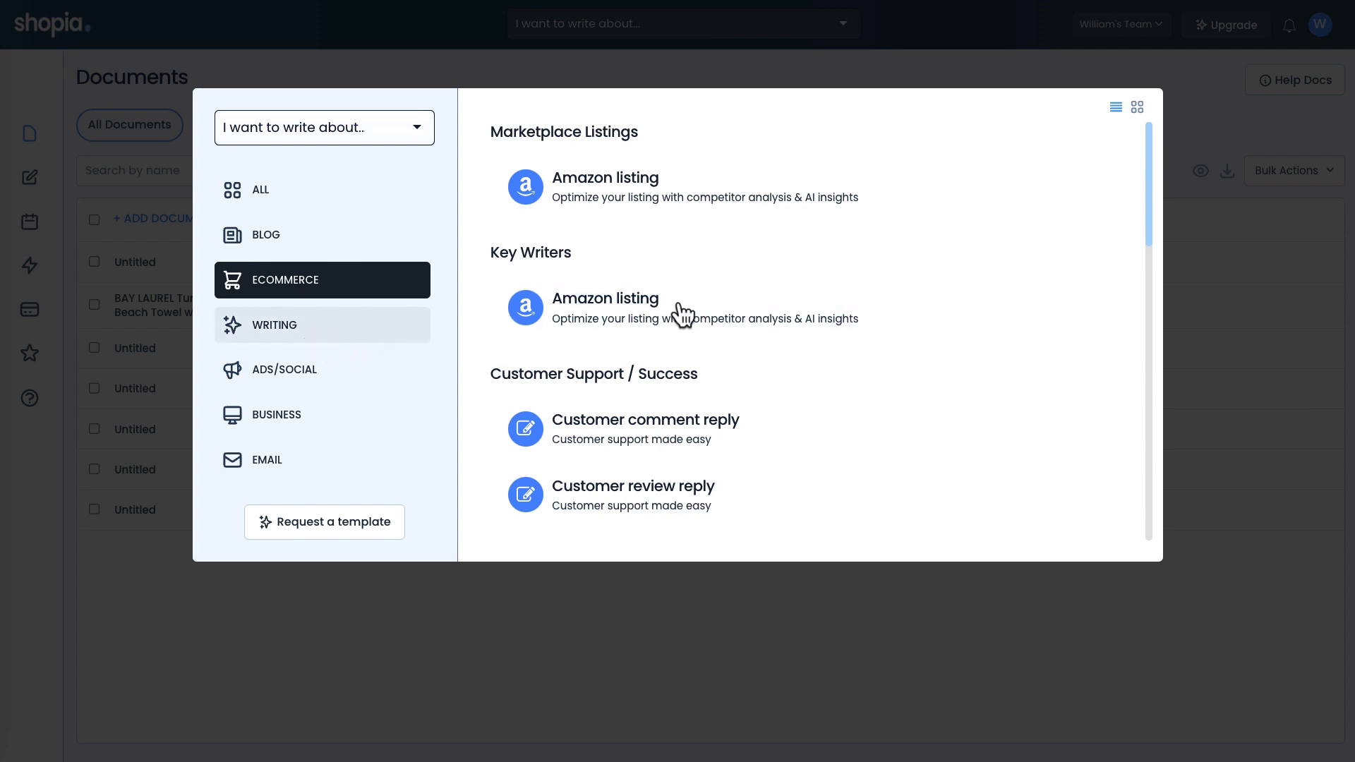
Examine the Writing category's templates, from the copywriting frameworks through the list of writing tools
click(306, 331)
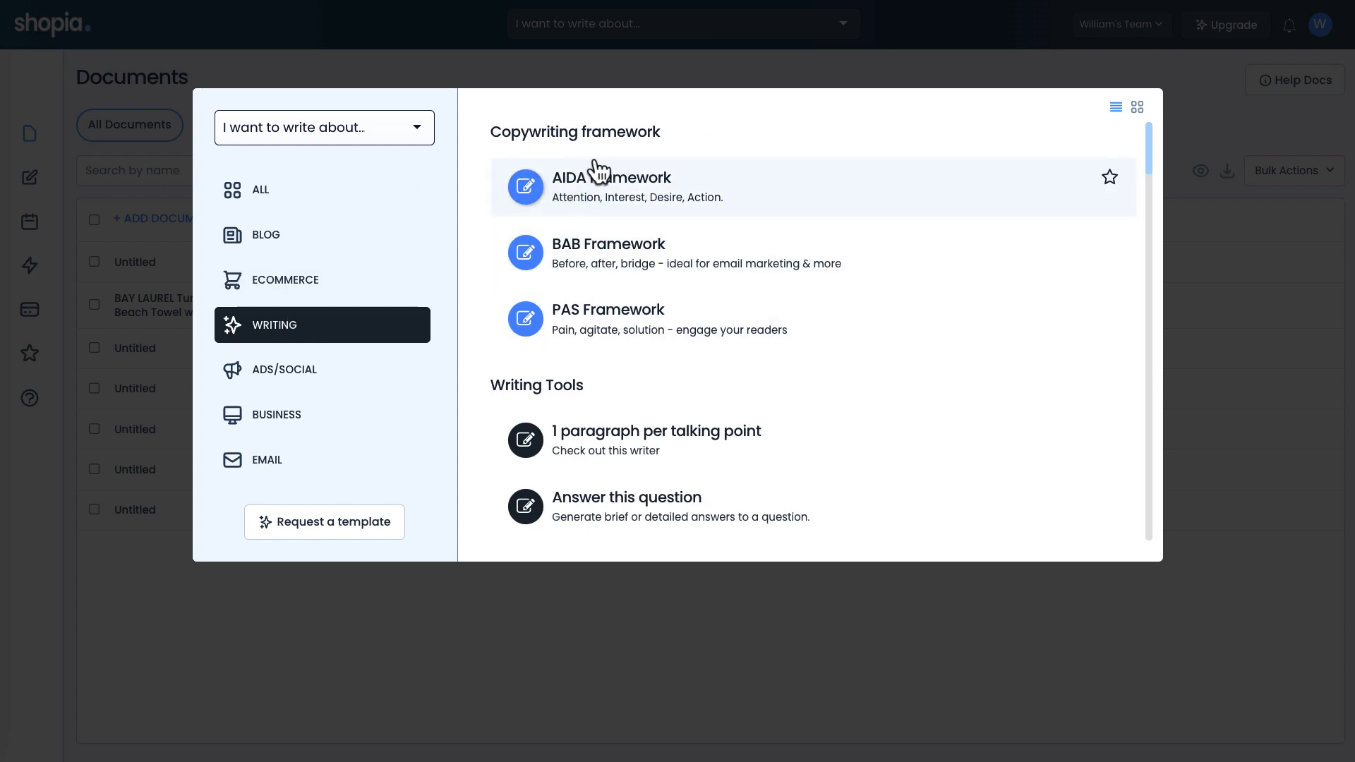
scroll(861, 363, down, 3)
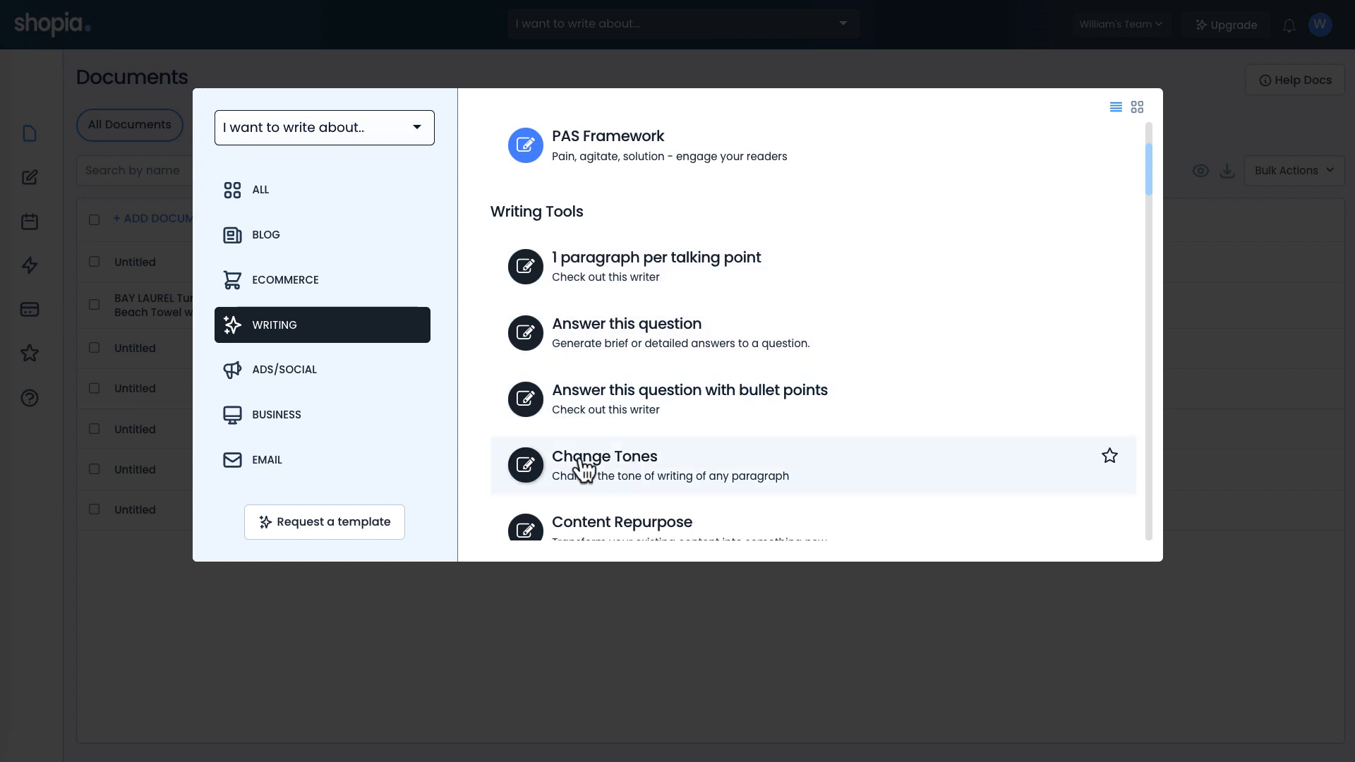
scroll(759, 397, down, 2)
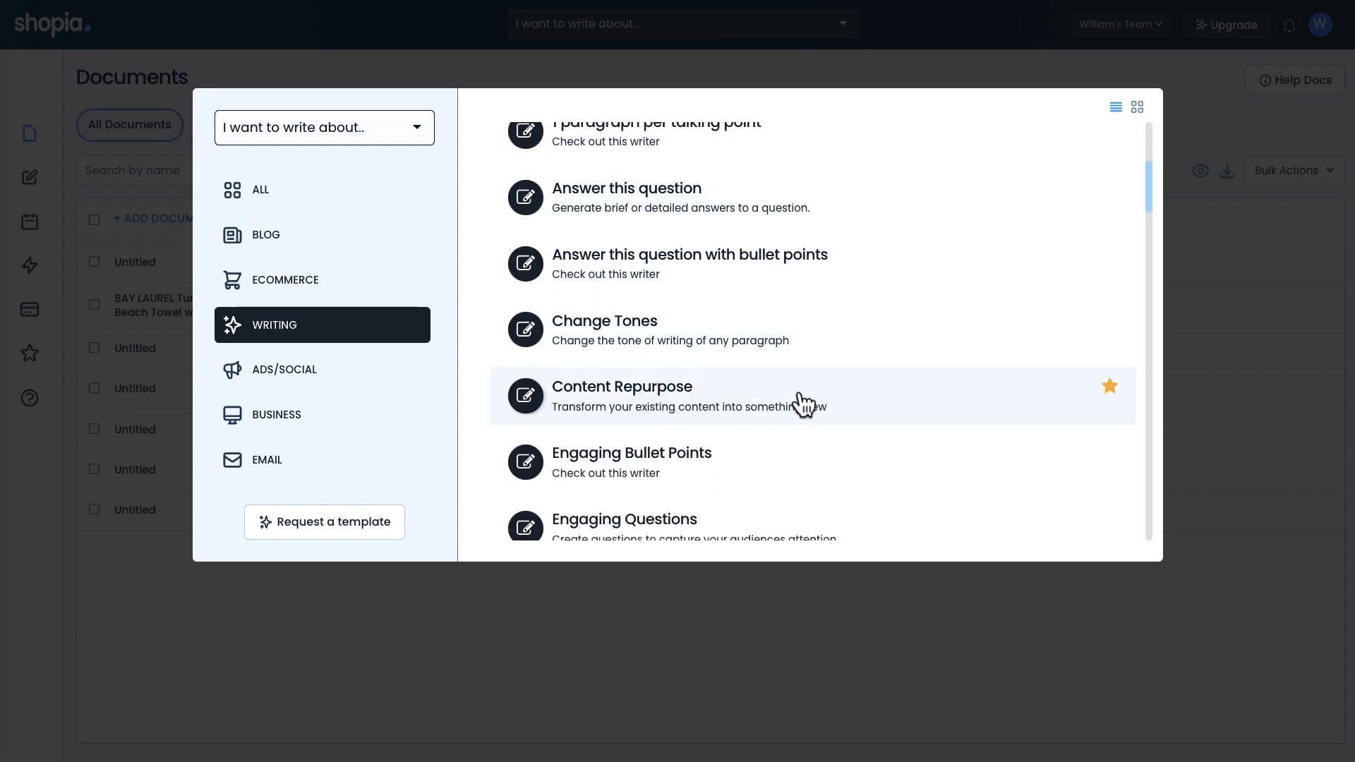
scroll(801, 404, down, 1)
scroll(803, 404, down, 1)
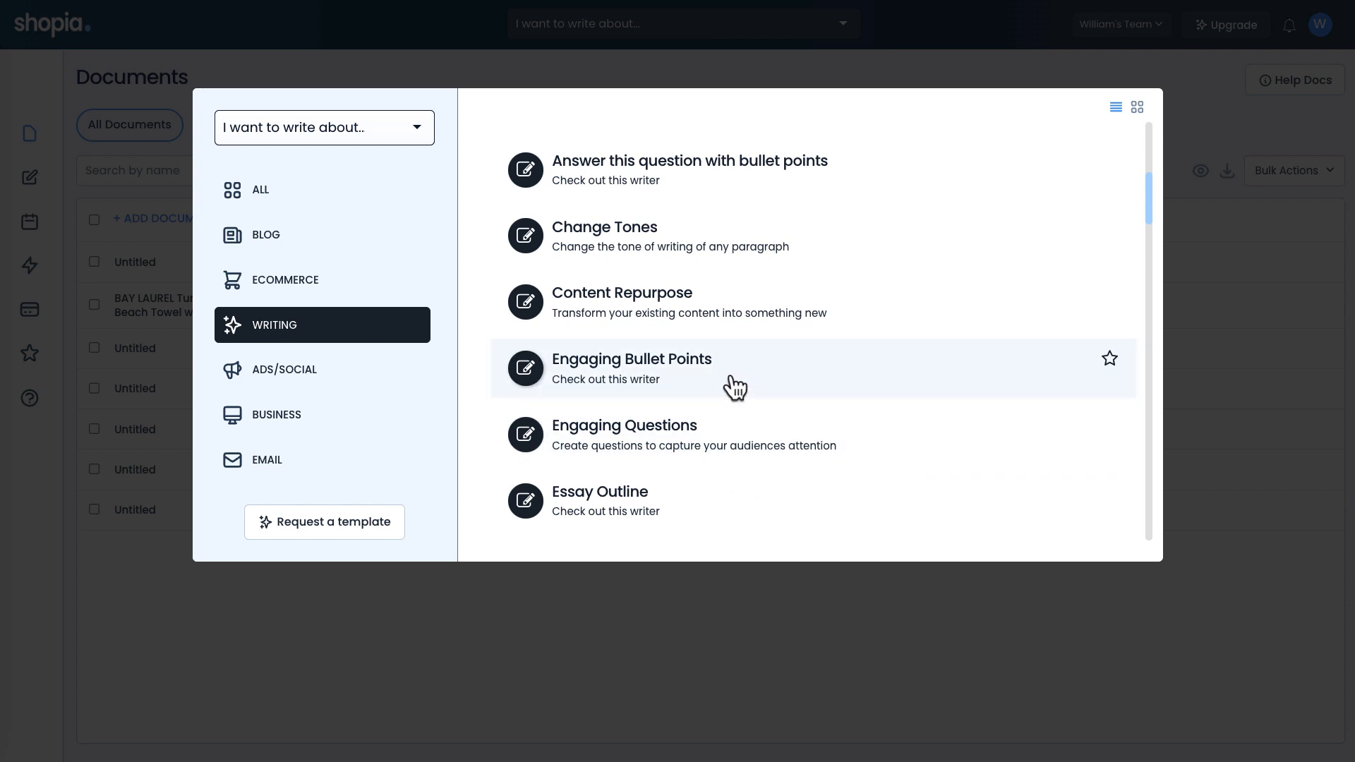
scroll(731, 387, down, 1)
scroll(705, 373, down, 3)
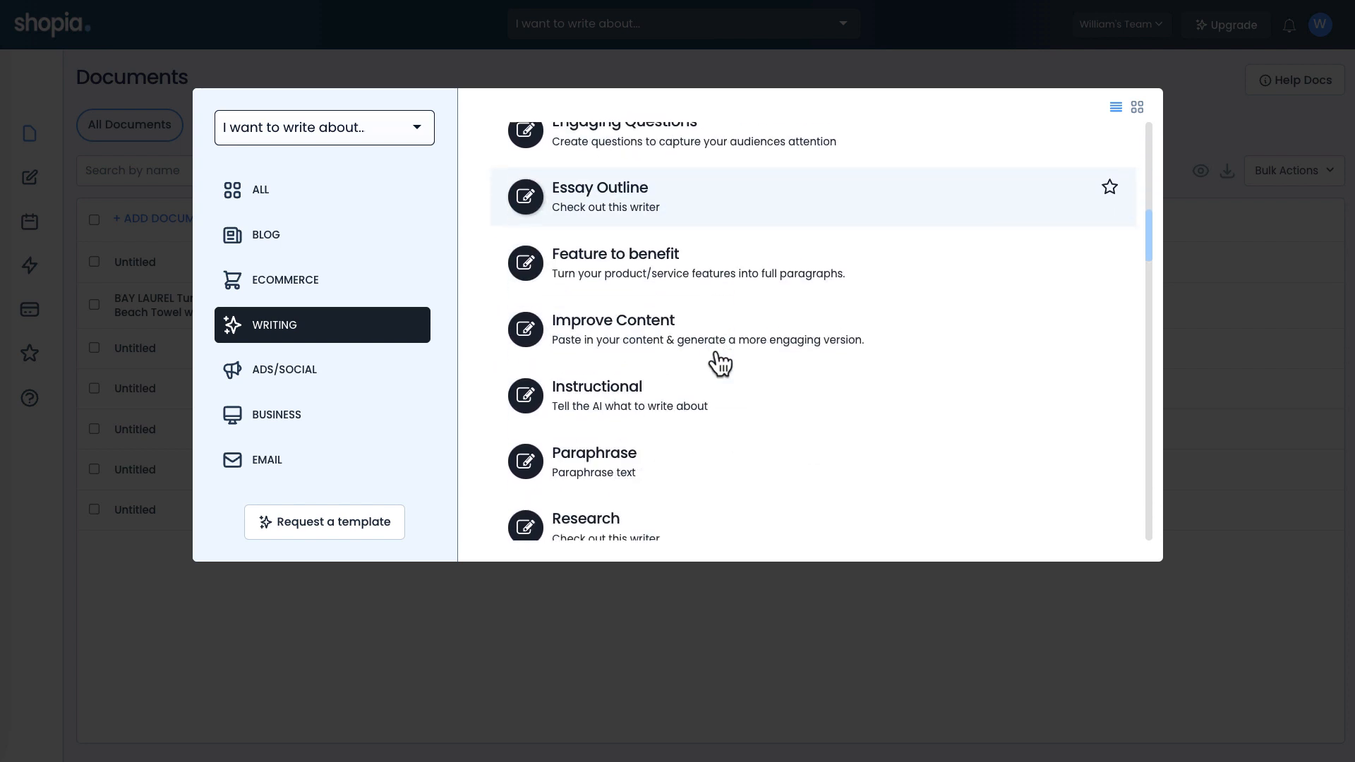
scroll(684, 472, down, 2)
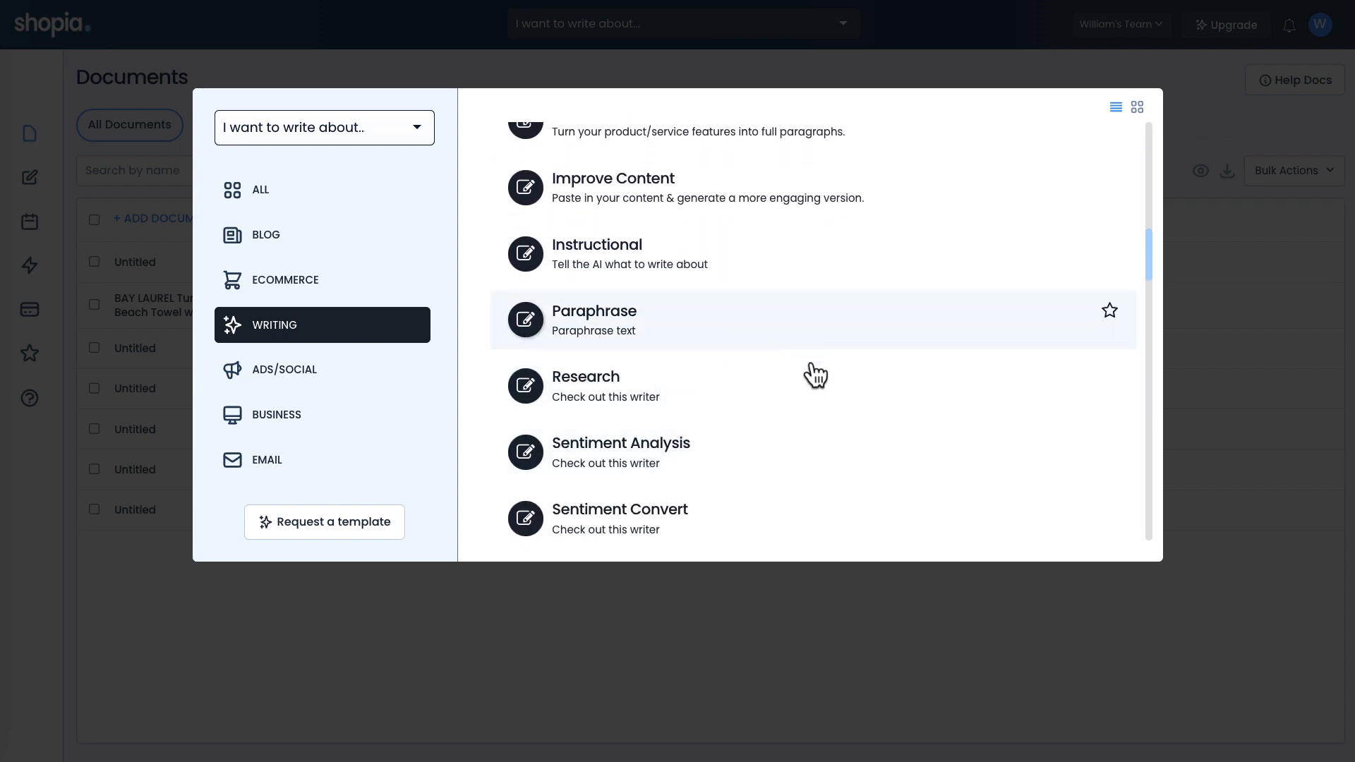
scroll(817, 395, down, 4)
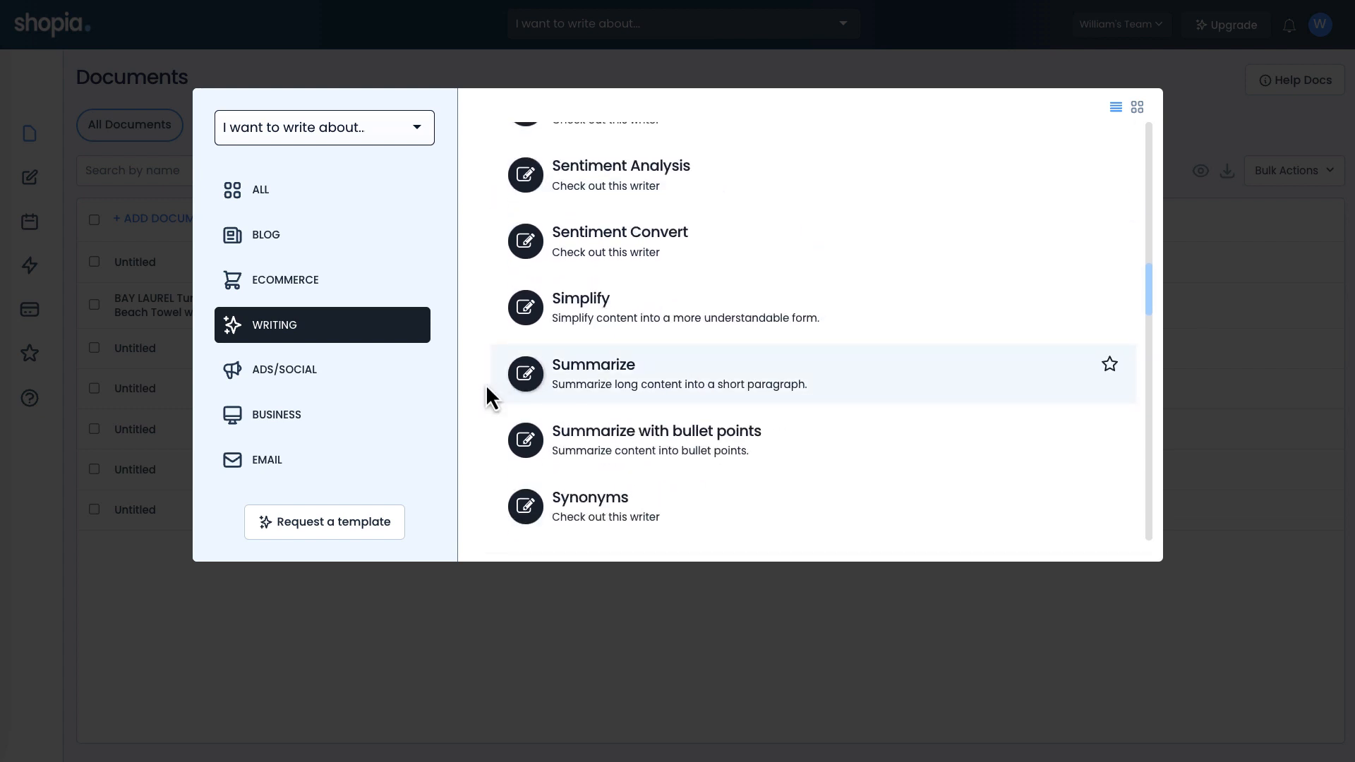
Examine the Ads/Social category's templates, including the social post, Pinterest, Quora and LinkedIn writers
click(352, 388)
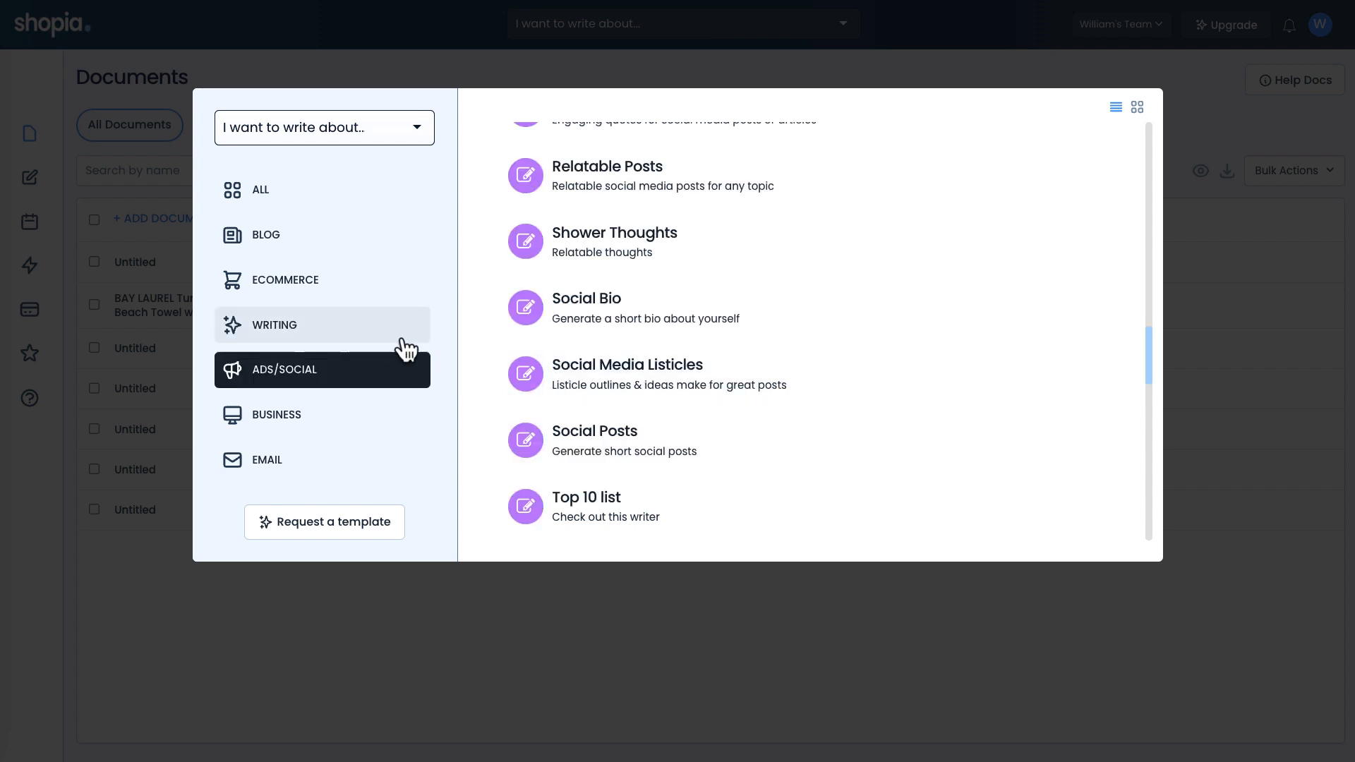
scroll(583, 275, up, 8)
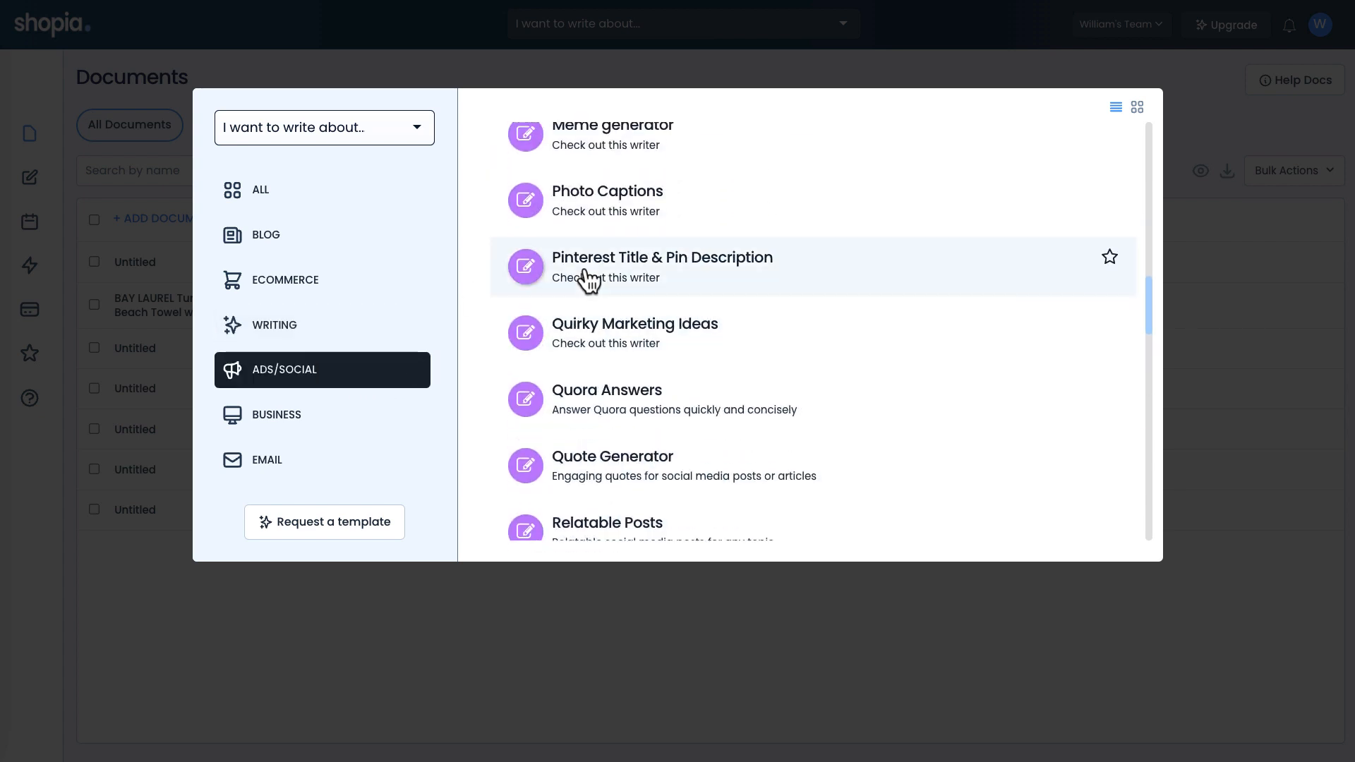
scroll(586, 279, up, 2)
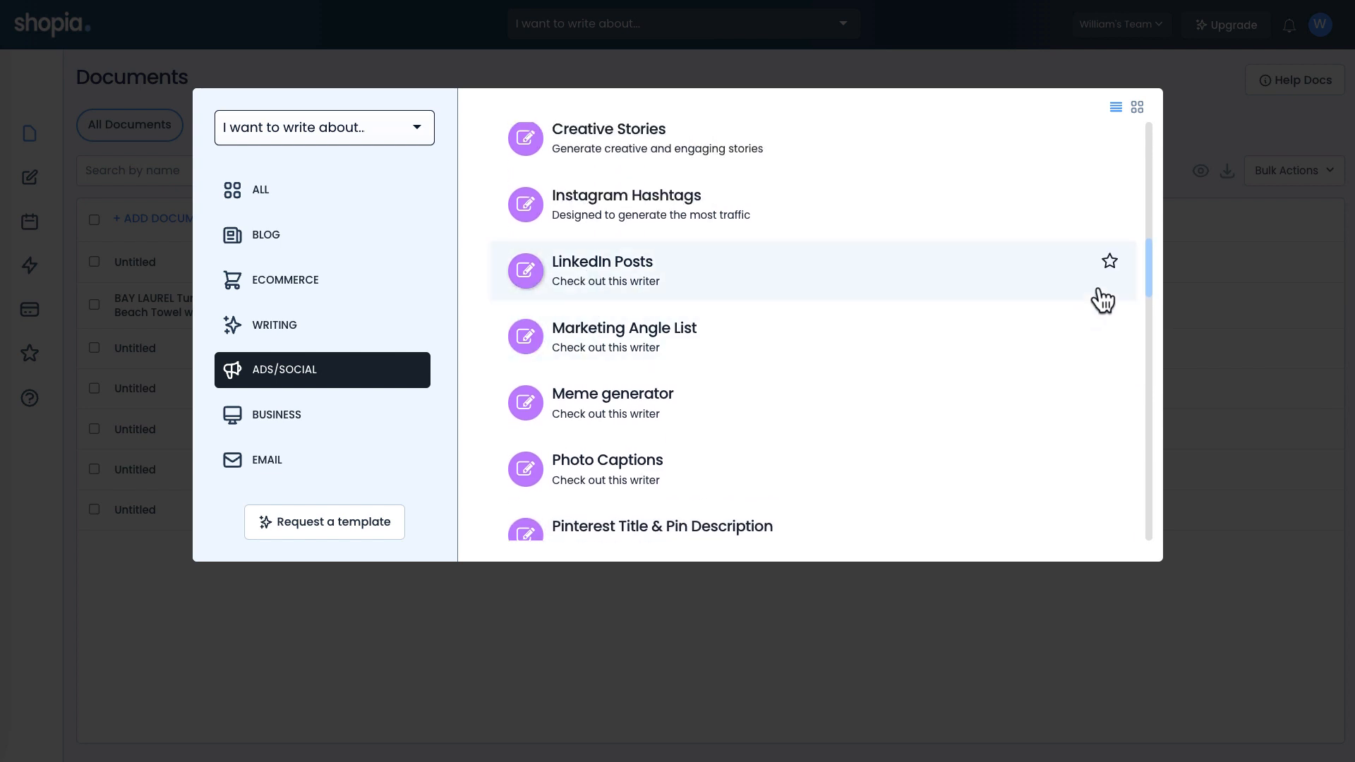
drag(1152, 294, 1143, 233)
Examine the Business category's templates, including the headline generator and the SEO title and meta description writers
click(254, 424)
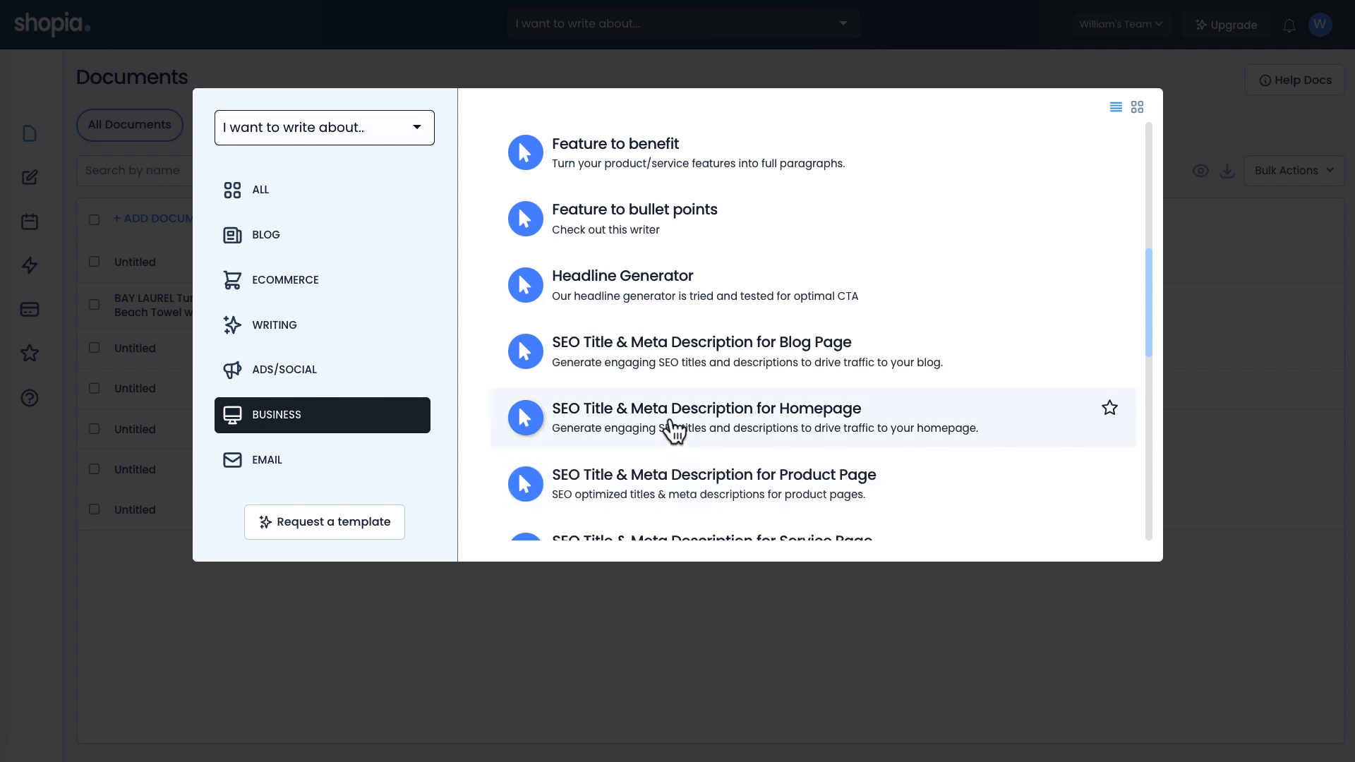
scroll(659, 369, down, 1)
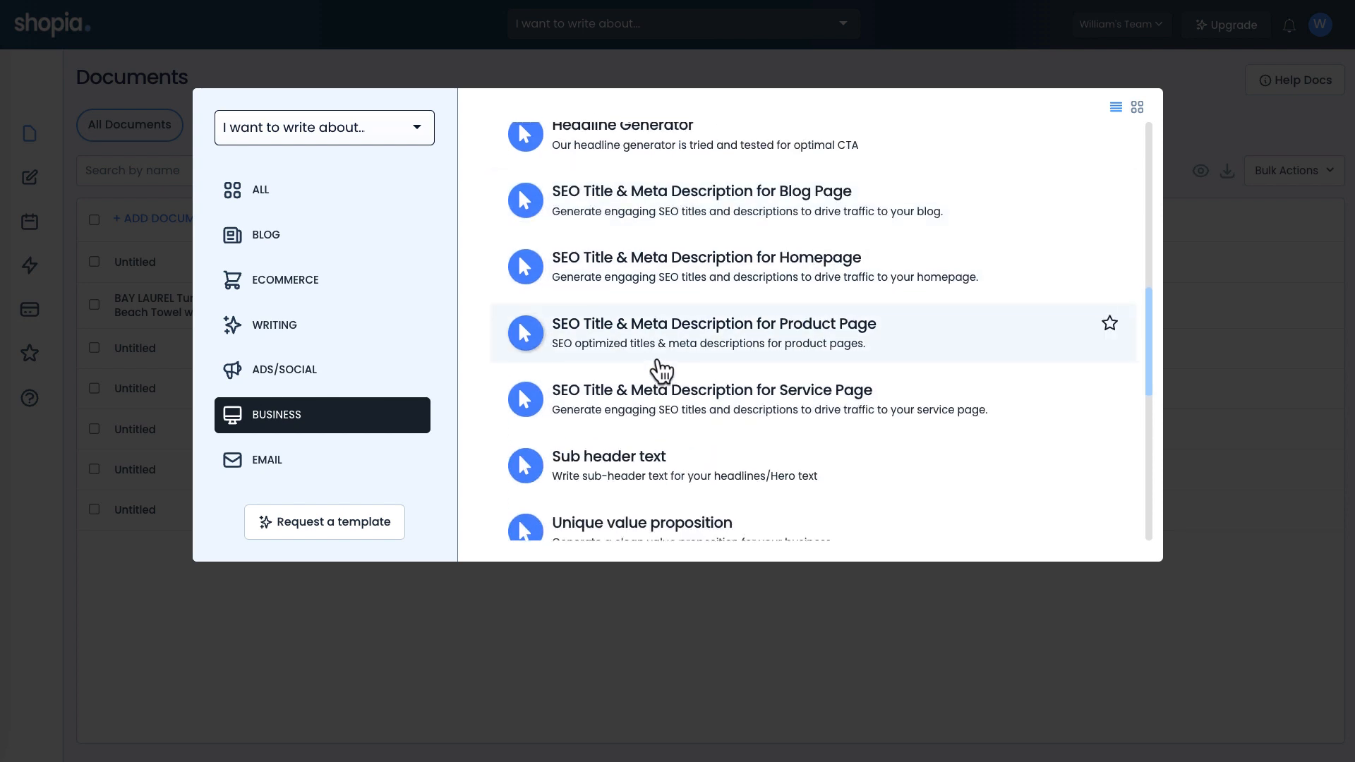
scroll(661, 367, down, 1)
scroll(661, 369, down, 5)
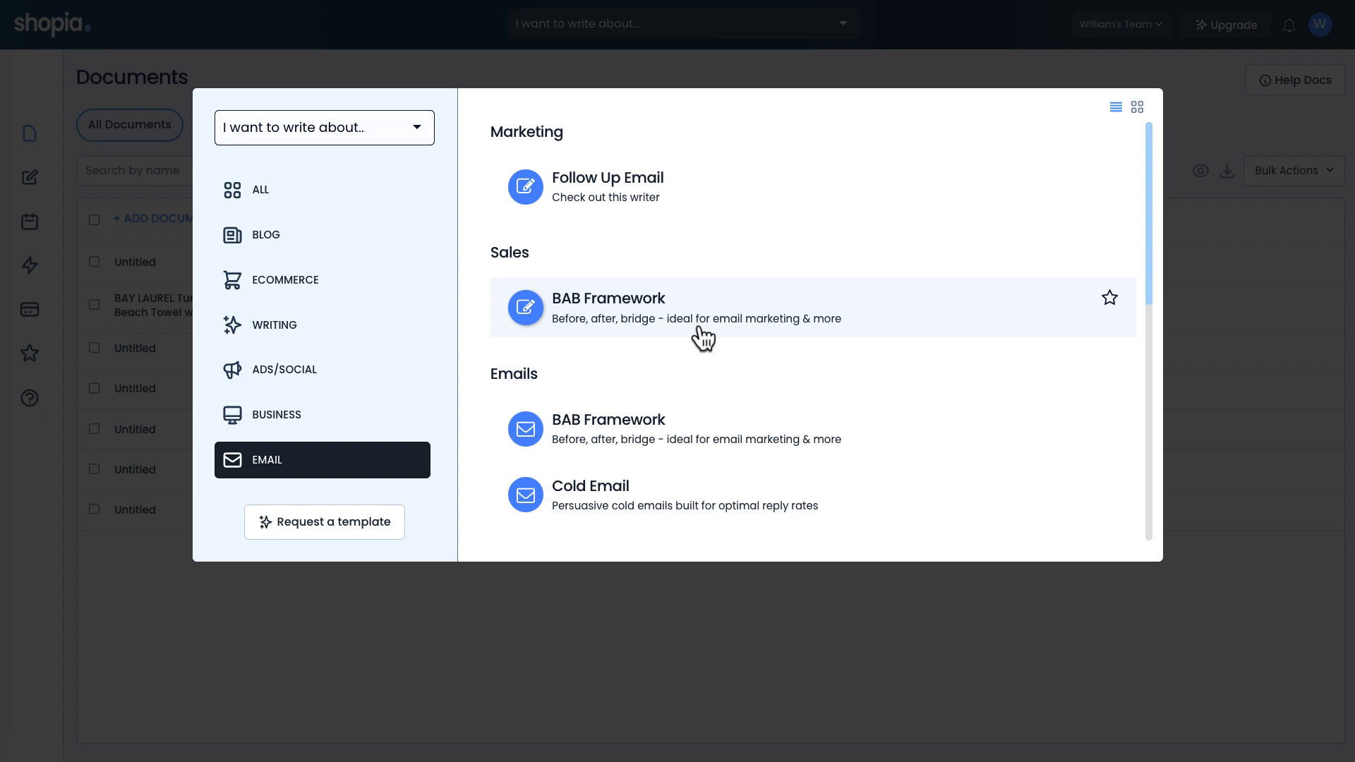
Look through the Email category's templates, from Follow Up Email and BAB Framework down to Improve Content
scroll(650, 374, down, 3)
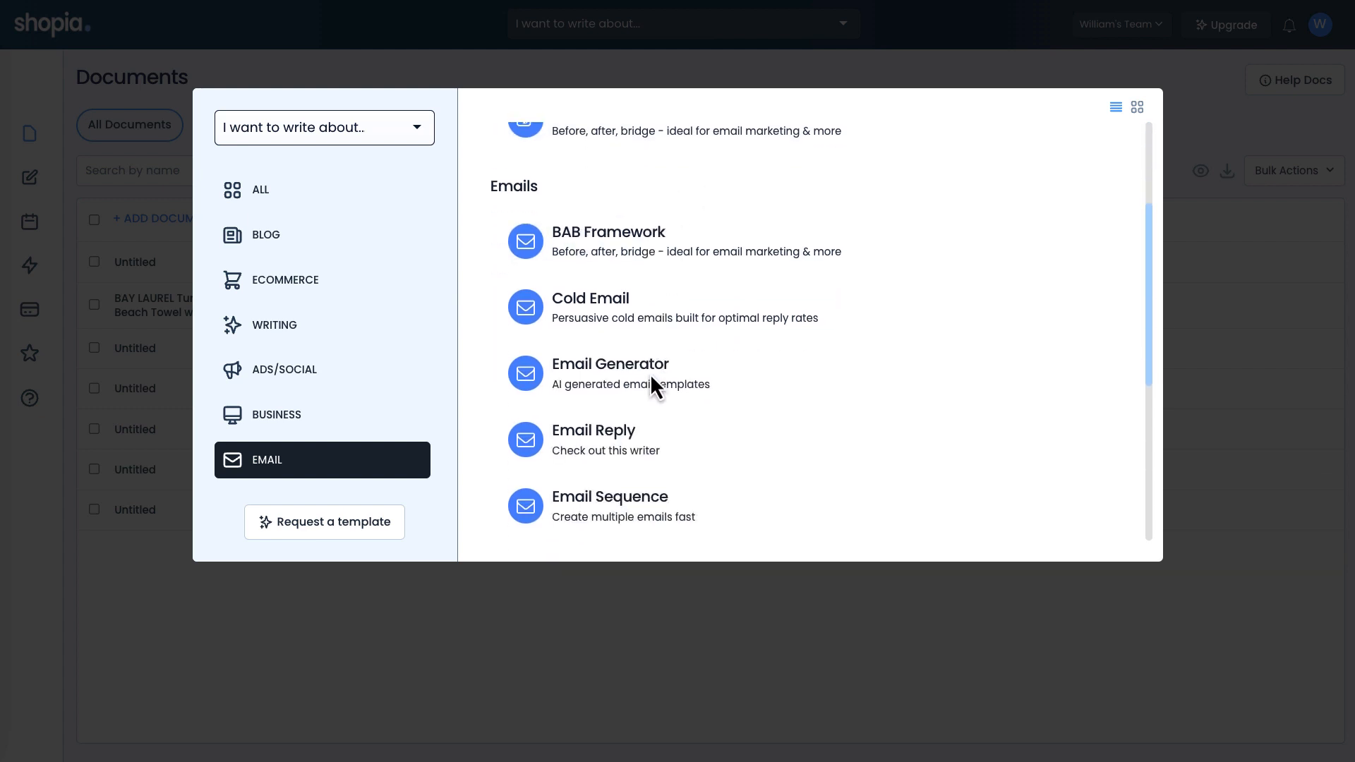
scroll(621, 265, down, 3)
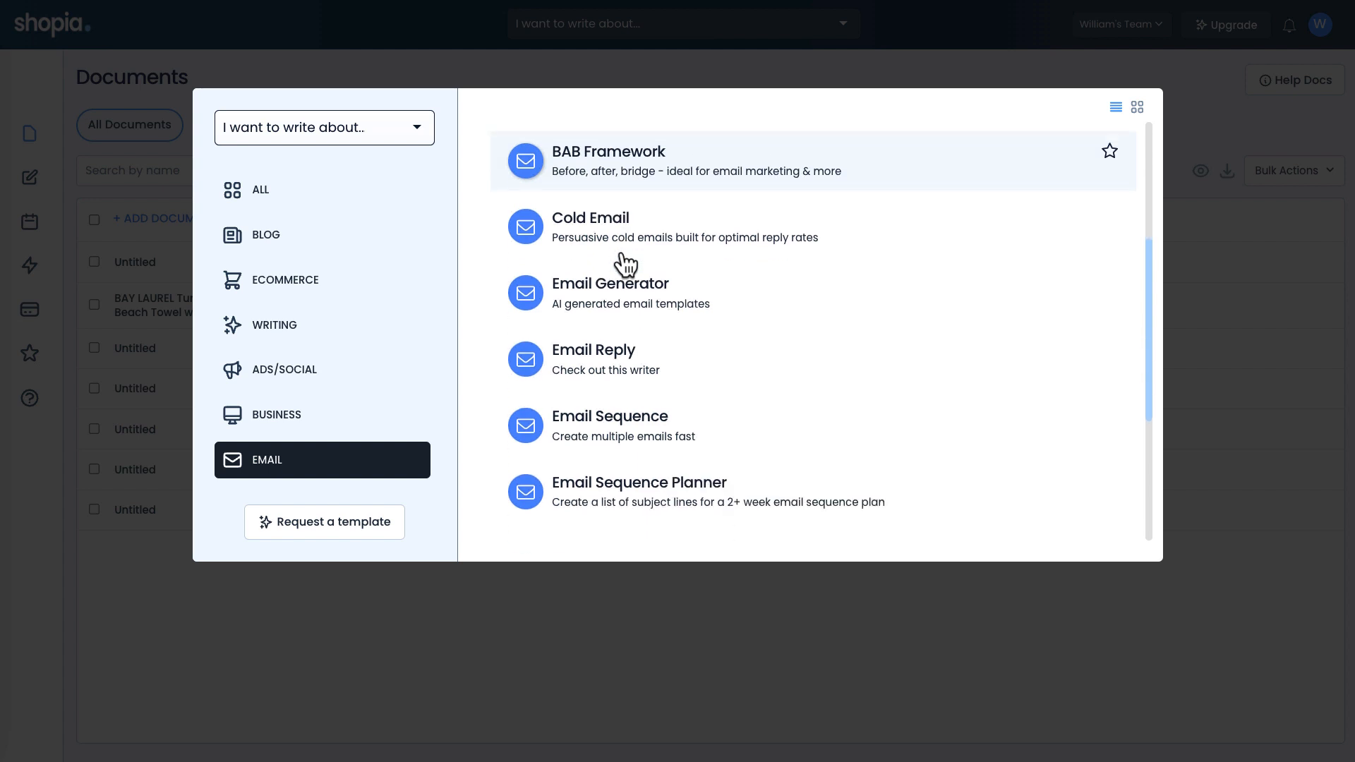
scroll(623, 265, down, 2)
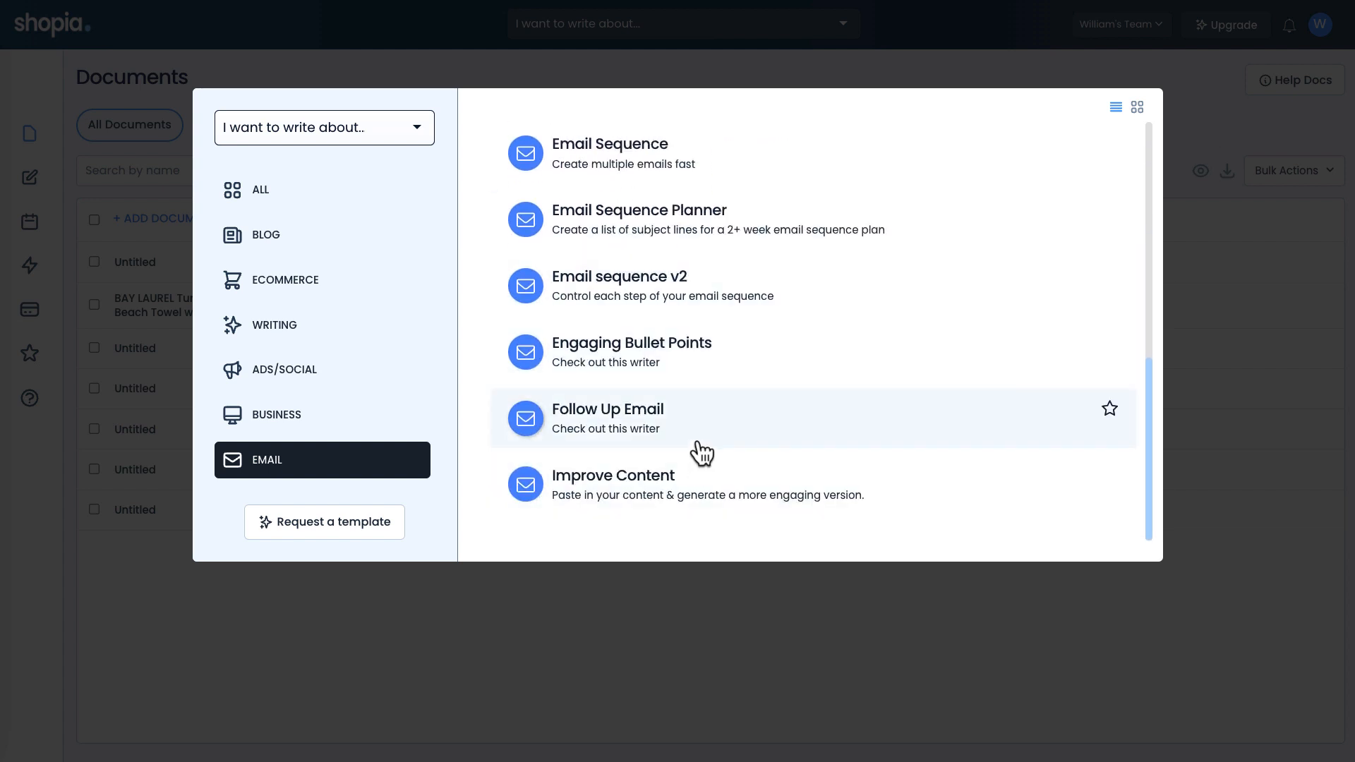
View the Content Planner, and review the Integrations page's connectable apps and the Zaps popular with Shopia users
click(17, 238)
click(21, 240)
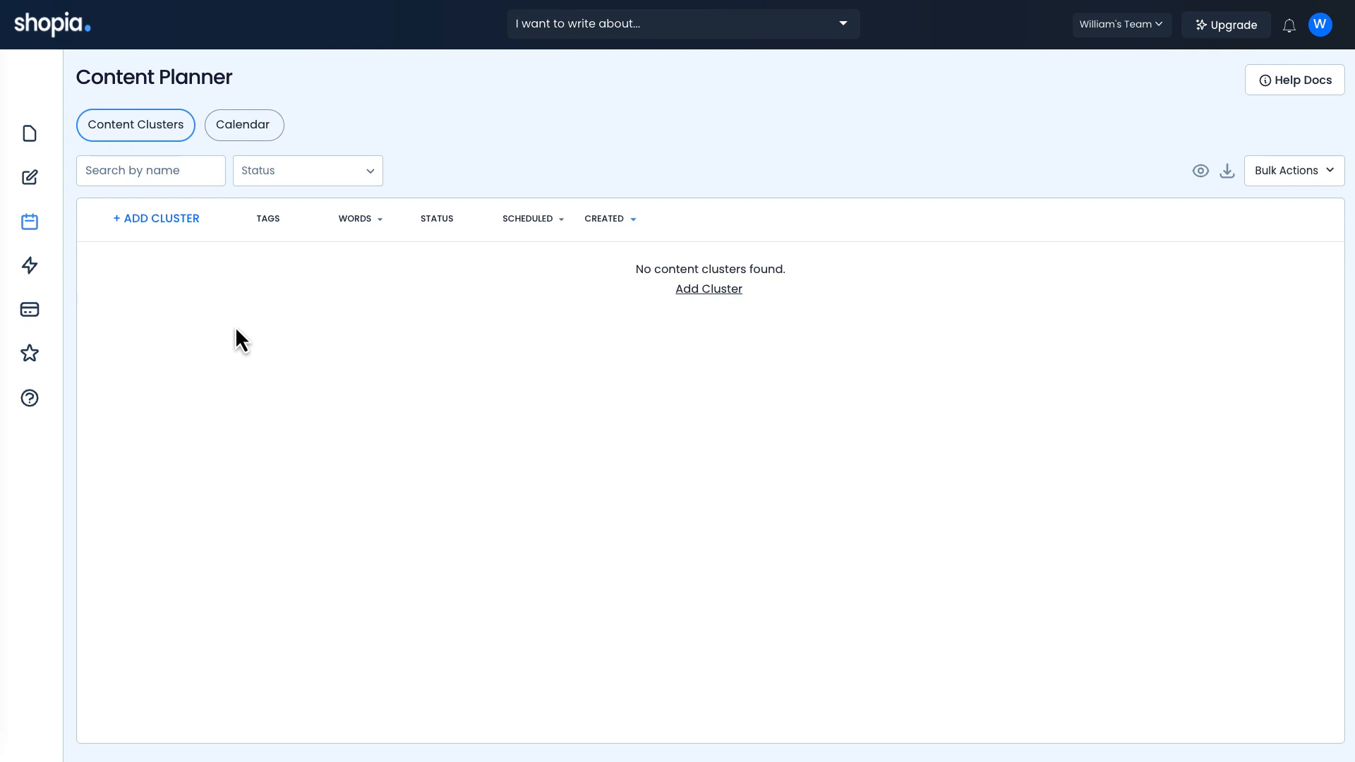
click(49, 276)
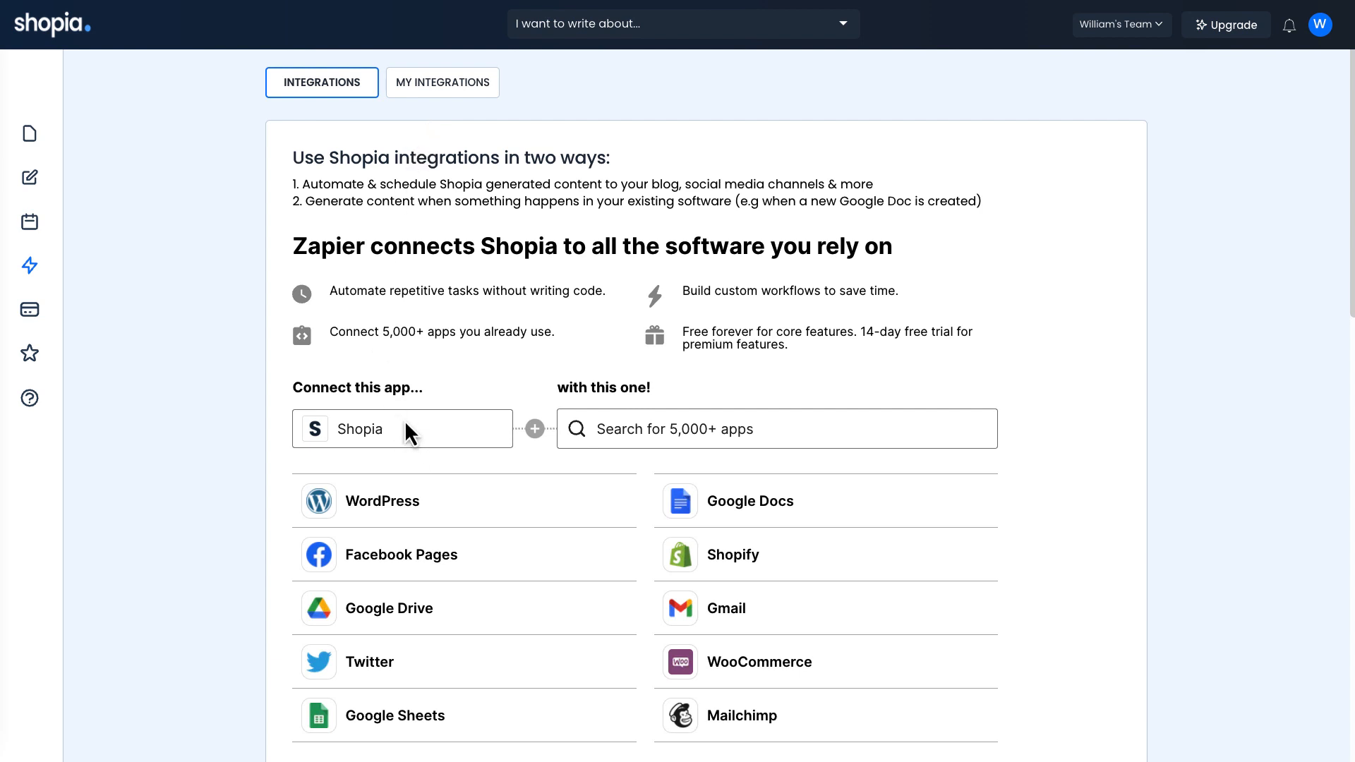
scroll(405, 420, down, 1)
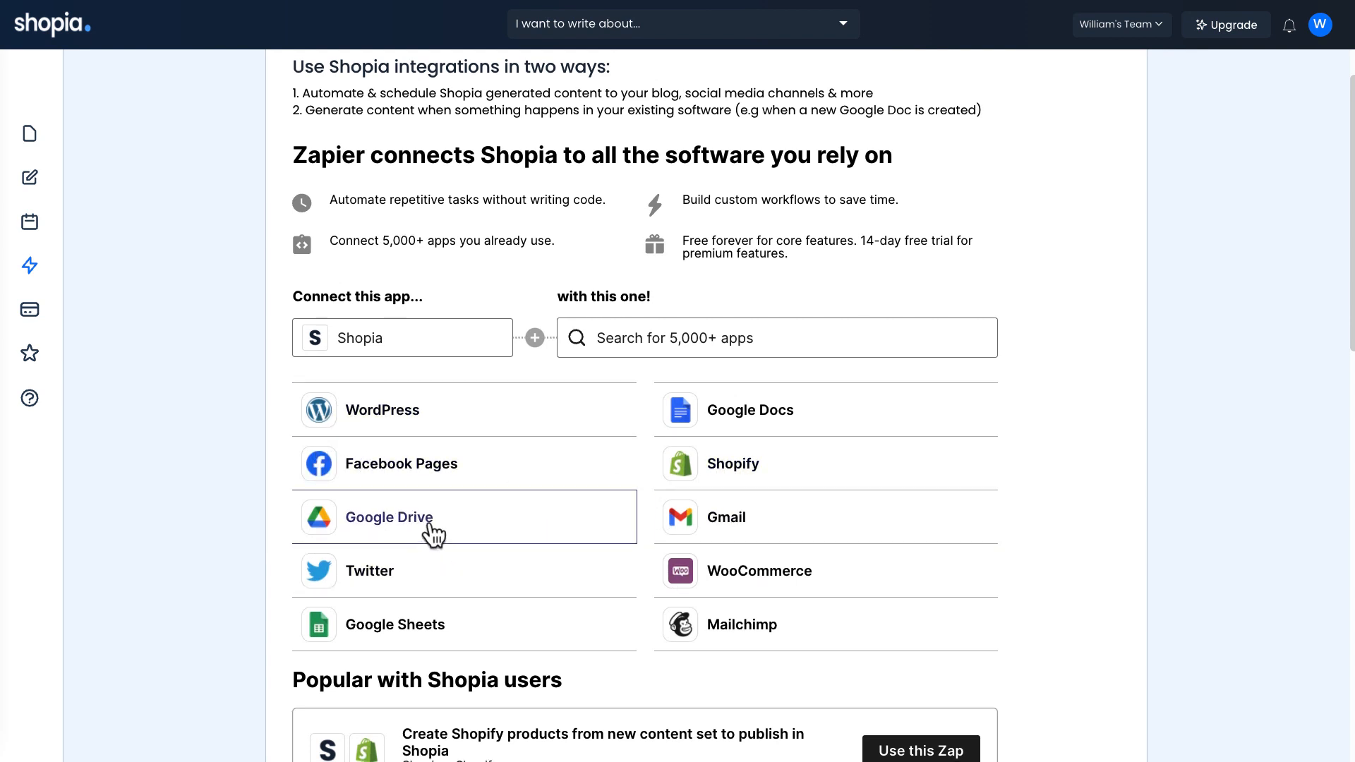
scroll(672, 551, down, 3)
scroll(471, 529, up, 1)
scroll(469, 528, down, 2)
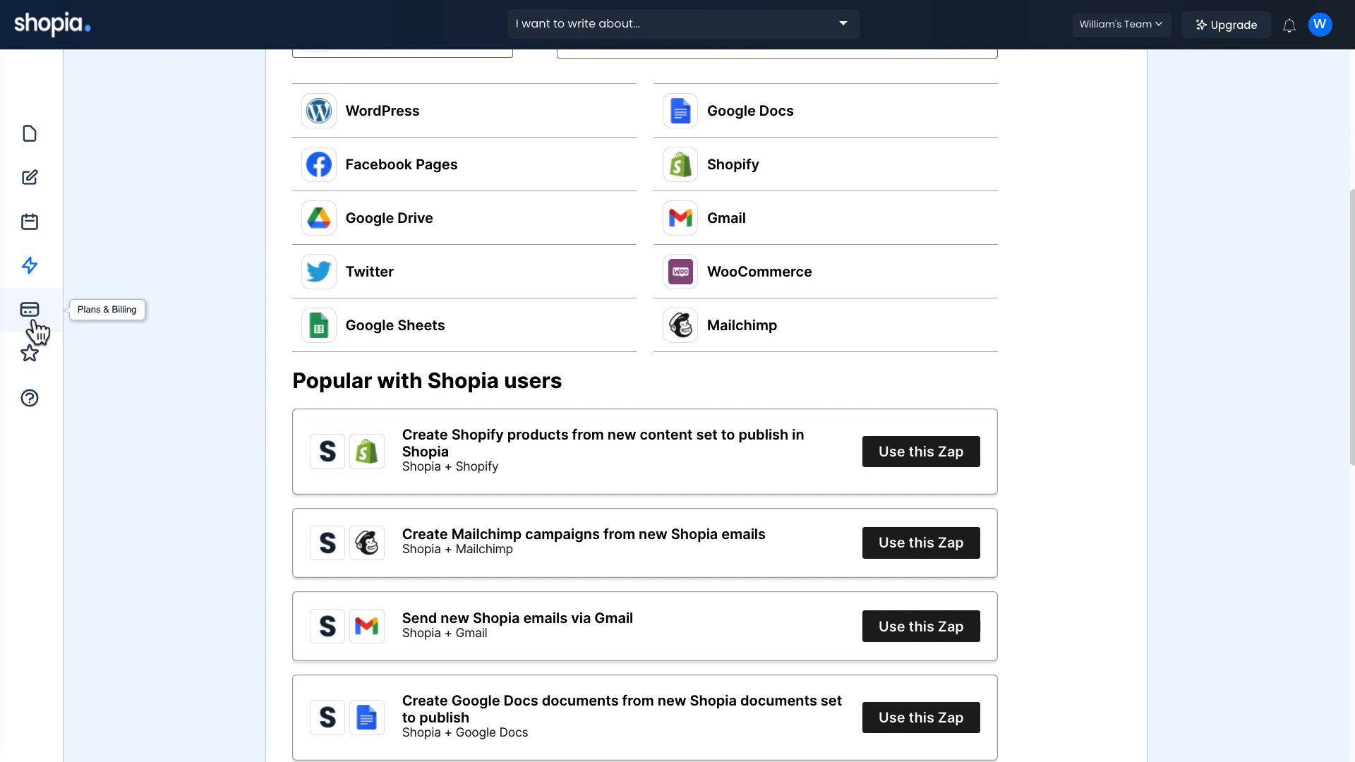
Review the Rewards page's offers for reviews, social sharing, videos, long-form content, referrals and affiliates
click(27, 360)
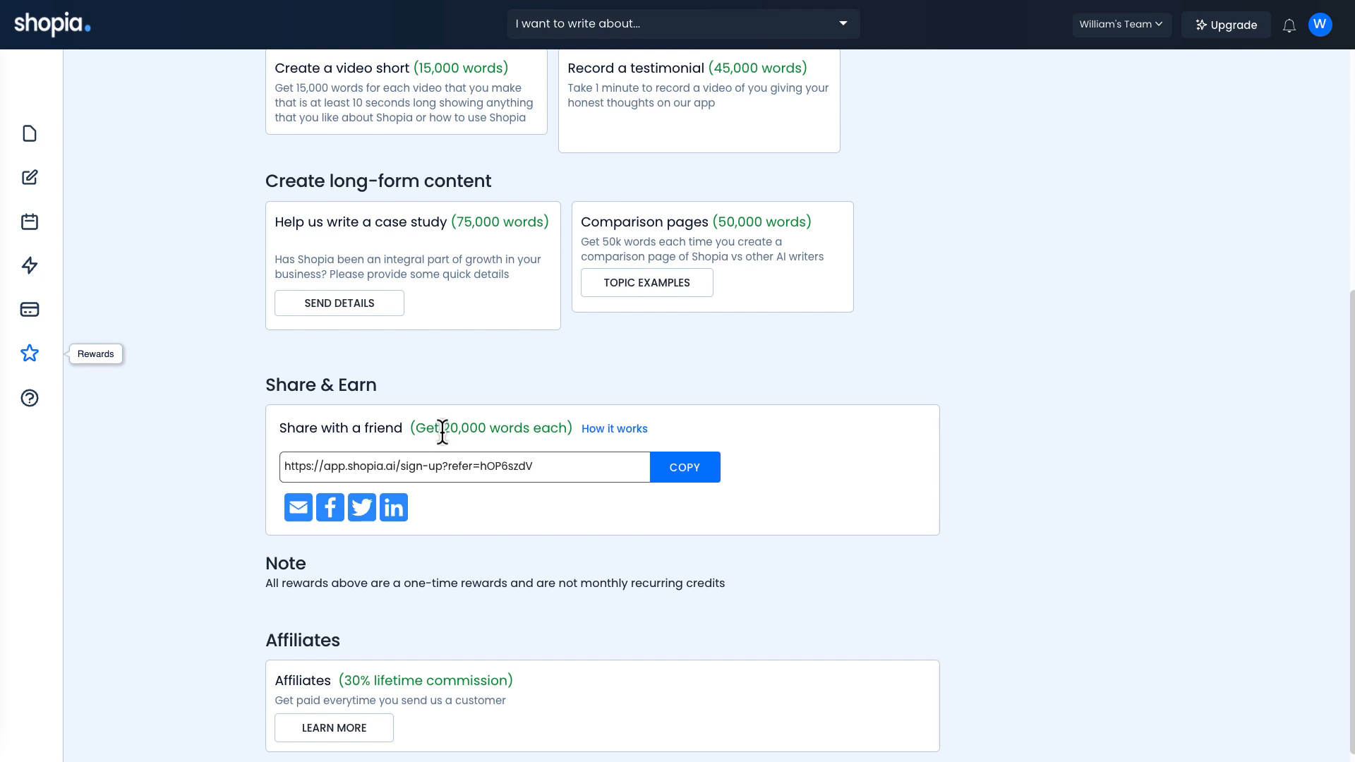
scroll(442, 431, up, 4)
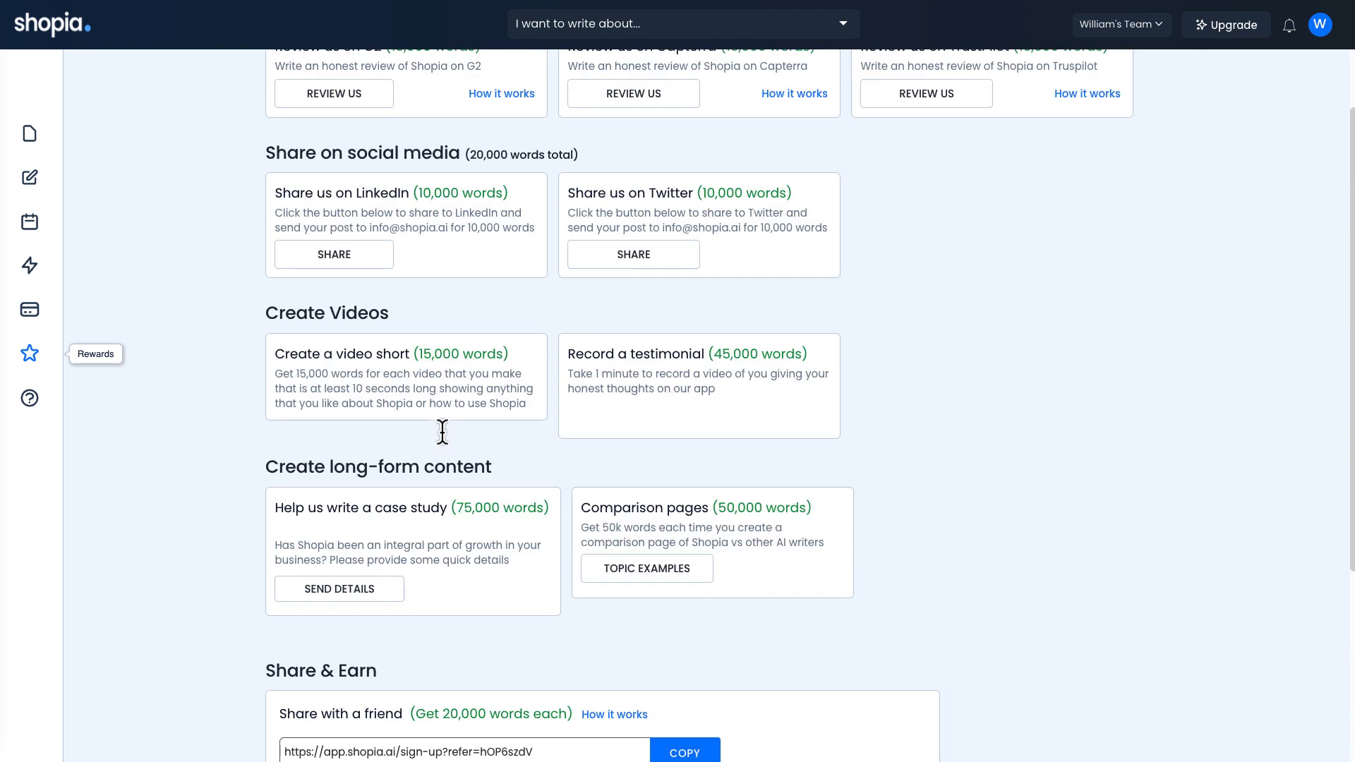
scroll(379, 334, up, 2)
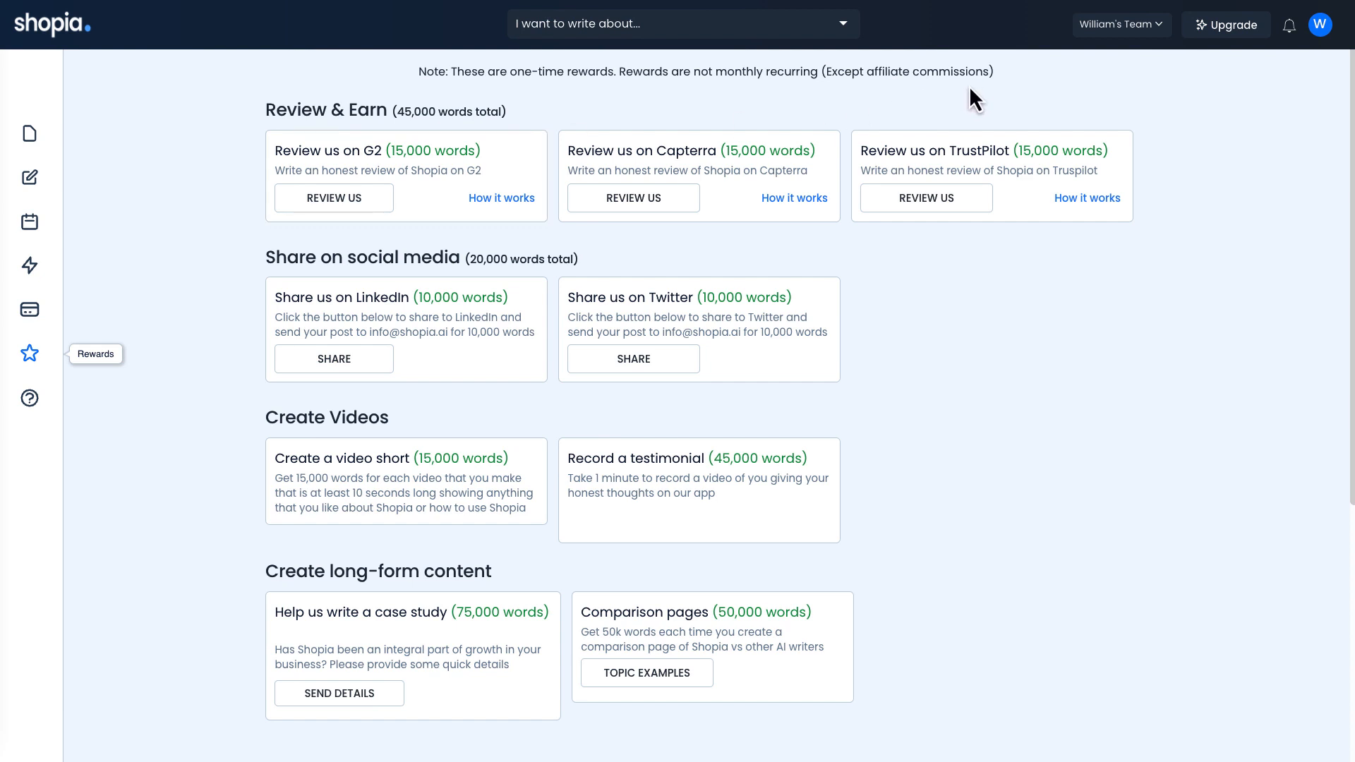
Try the interface in dark mode and return it to light mode
click(1114, 31)
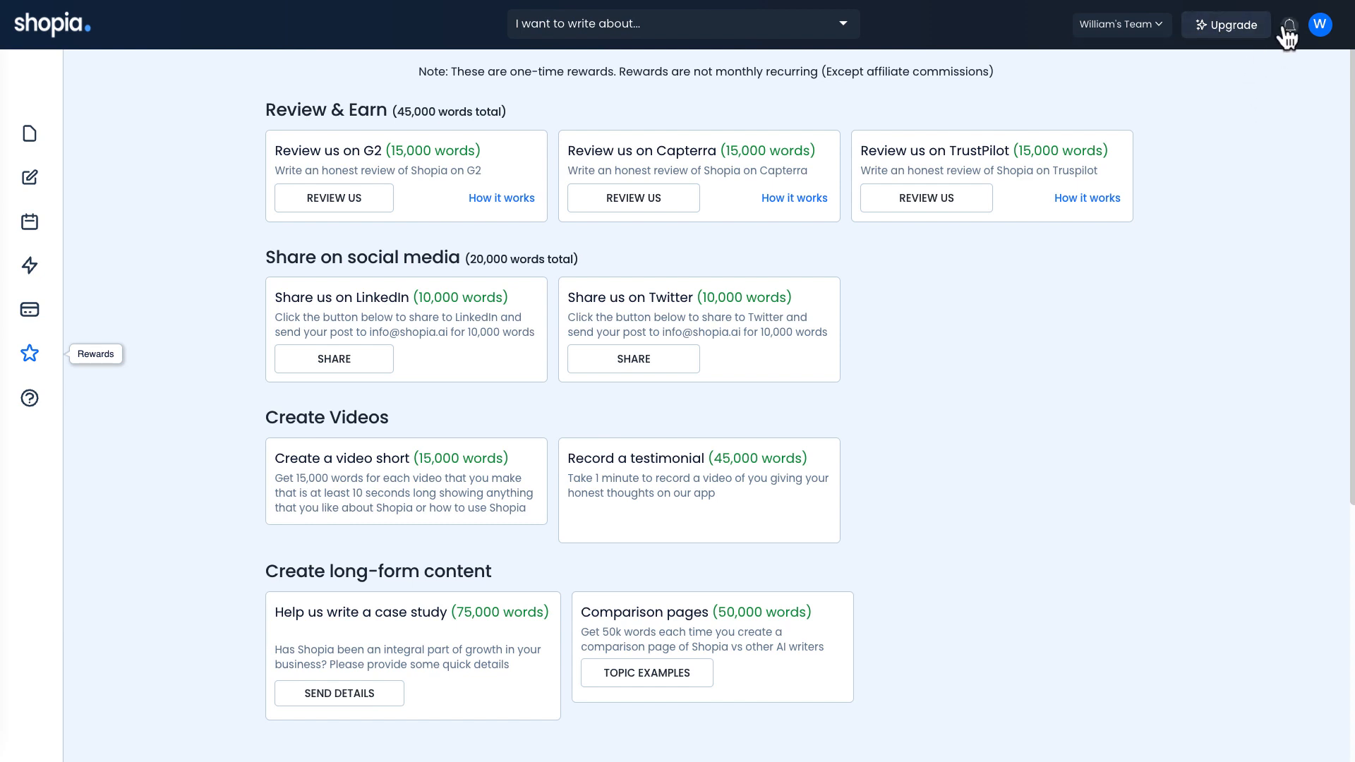
click(1319, 25)
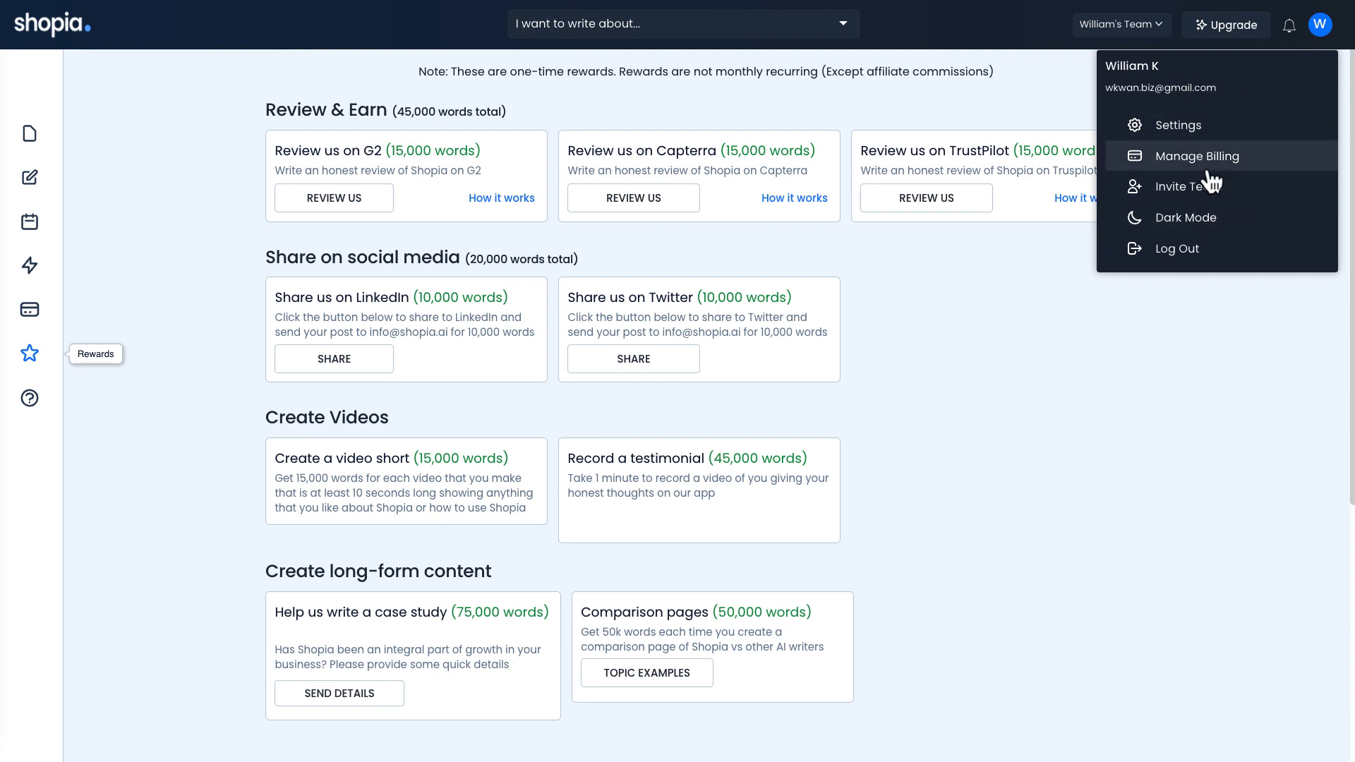
click(1209, 222)
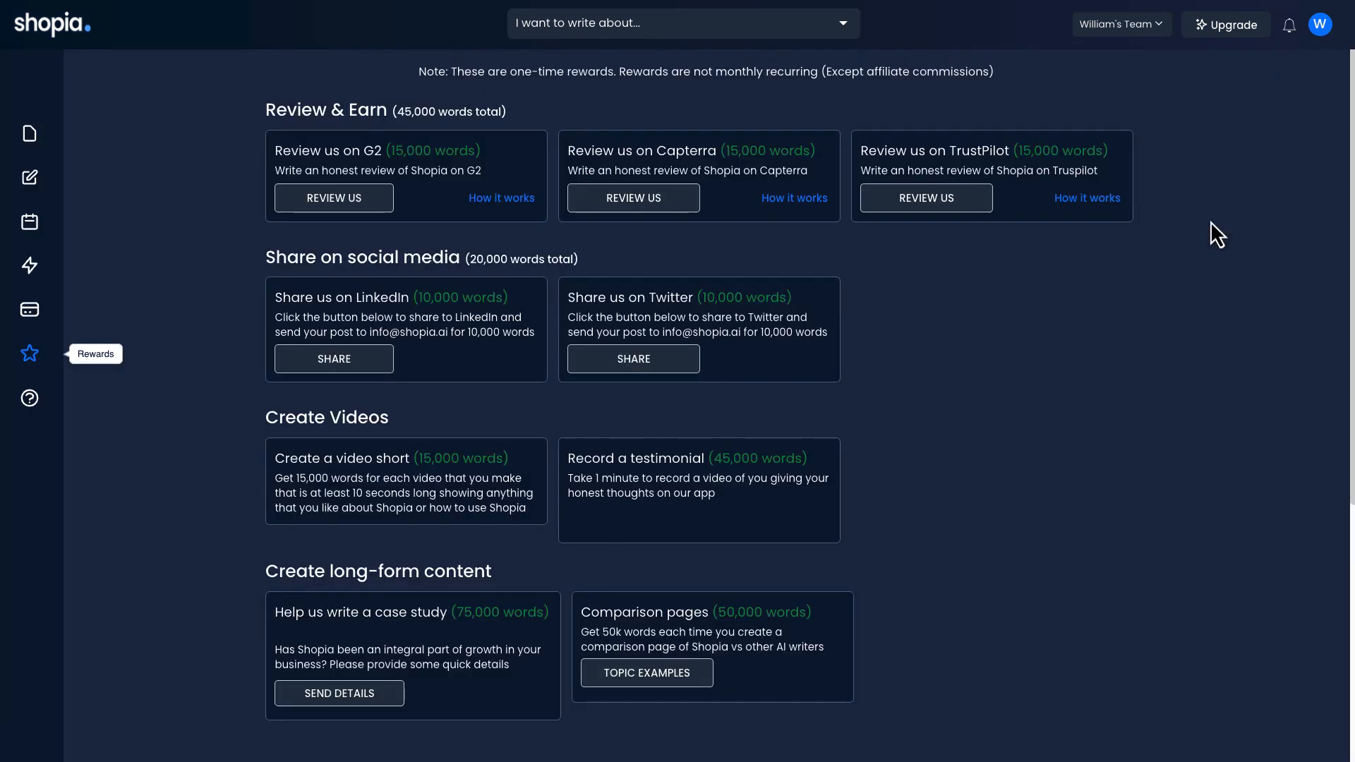
click(1318, 39)
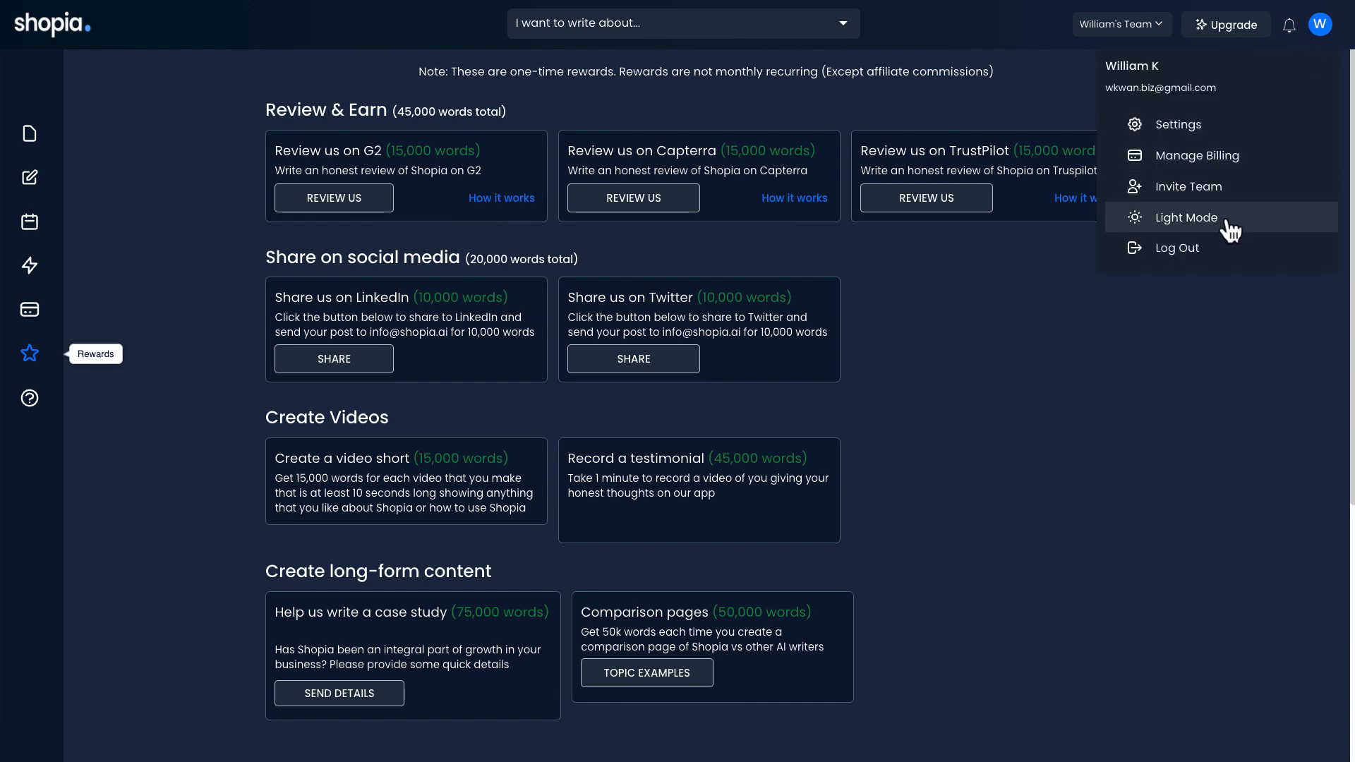
click(1226, 220)
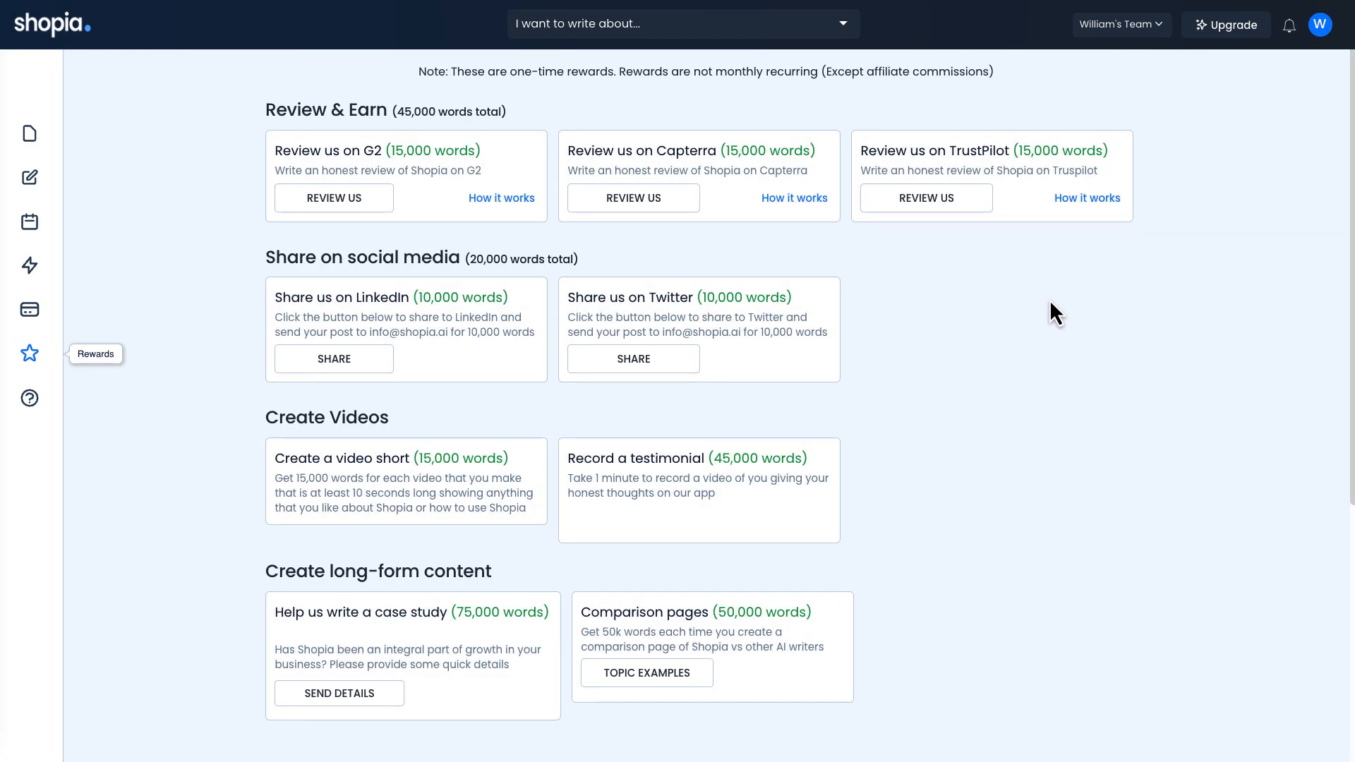
Open the team invitation settings and inspect the team selection, word limit and member options
click(1317, 37)
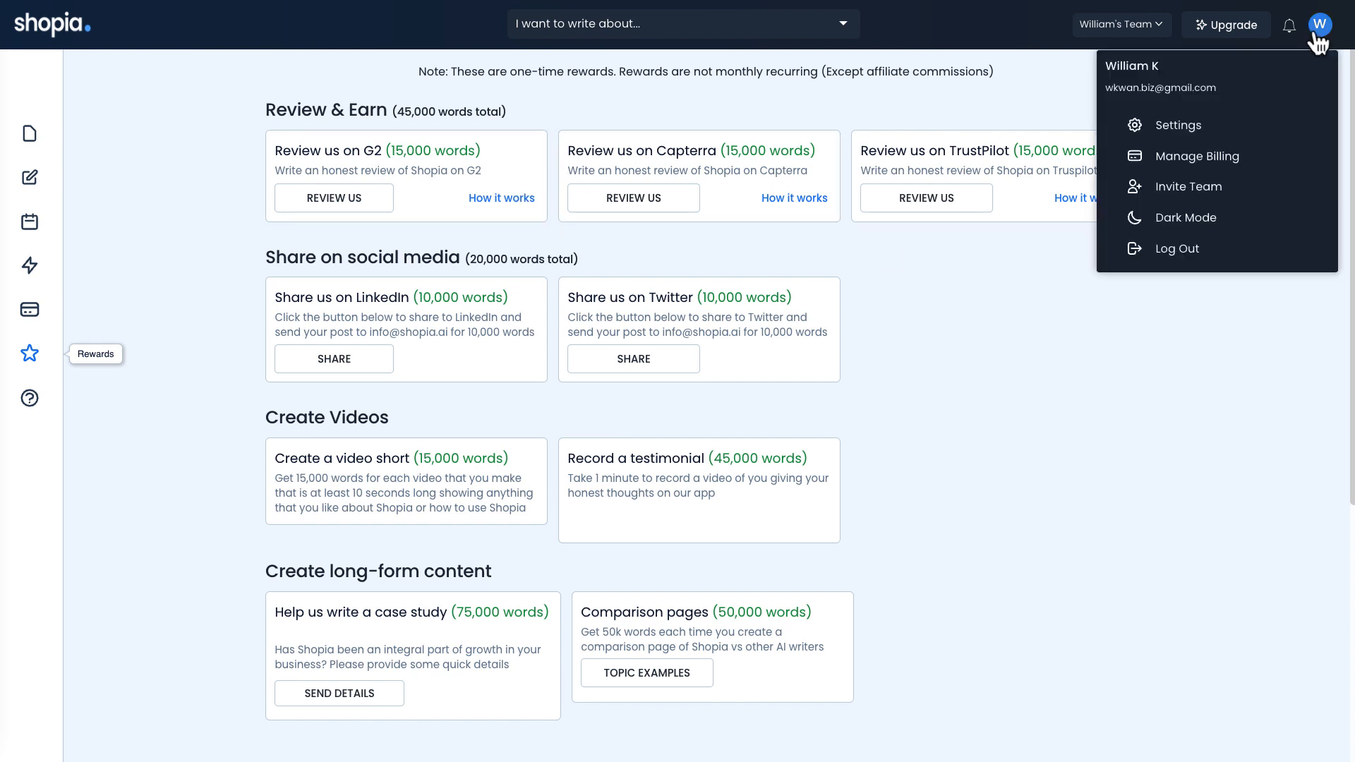
click(1195, 185)
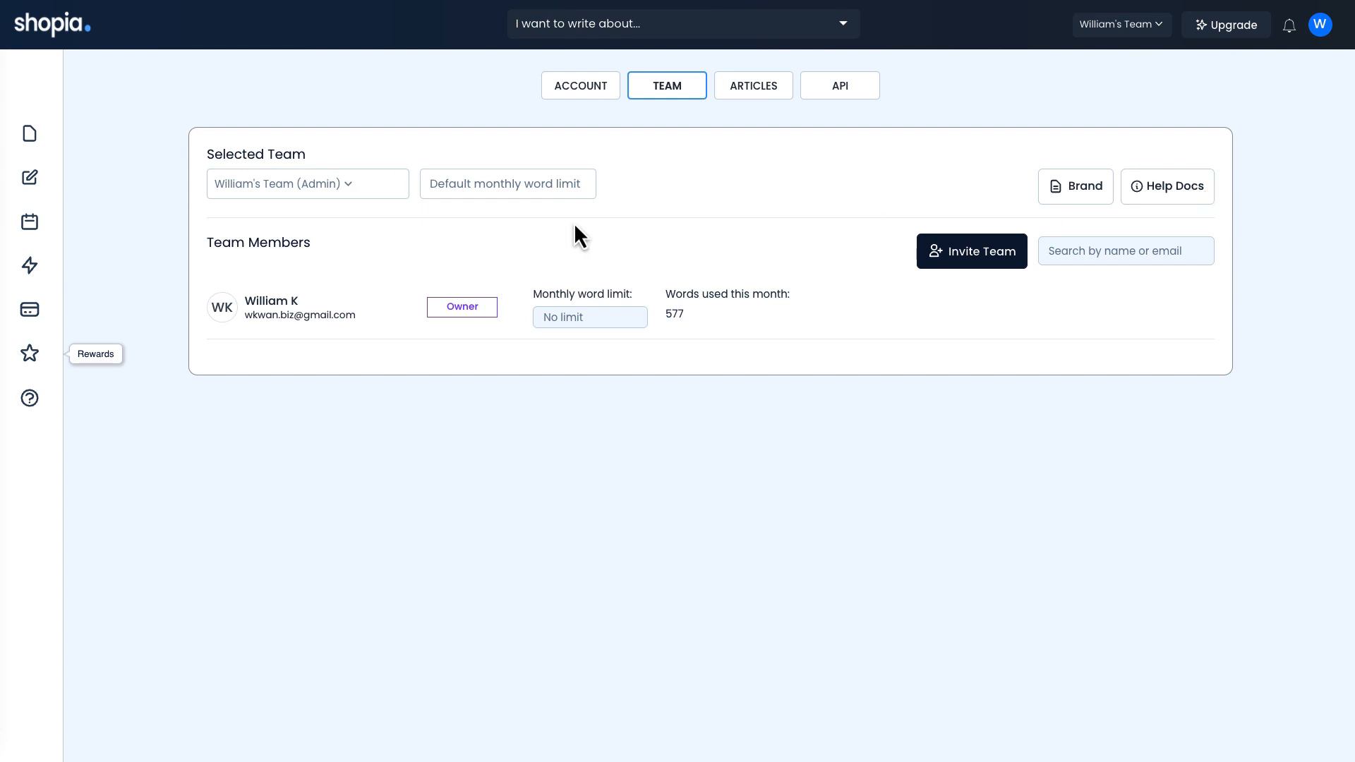
click(1103, 248)
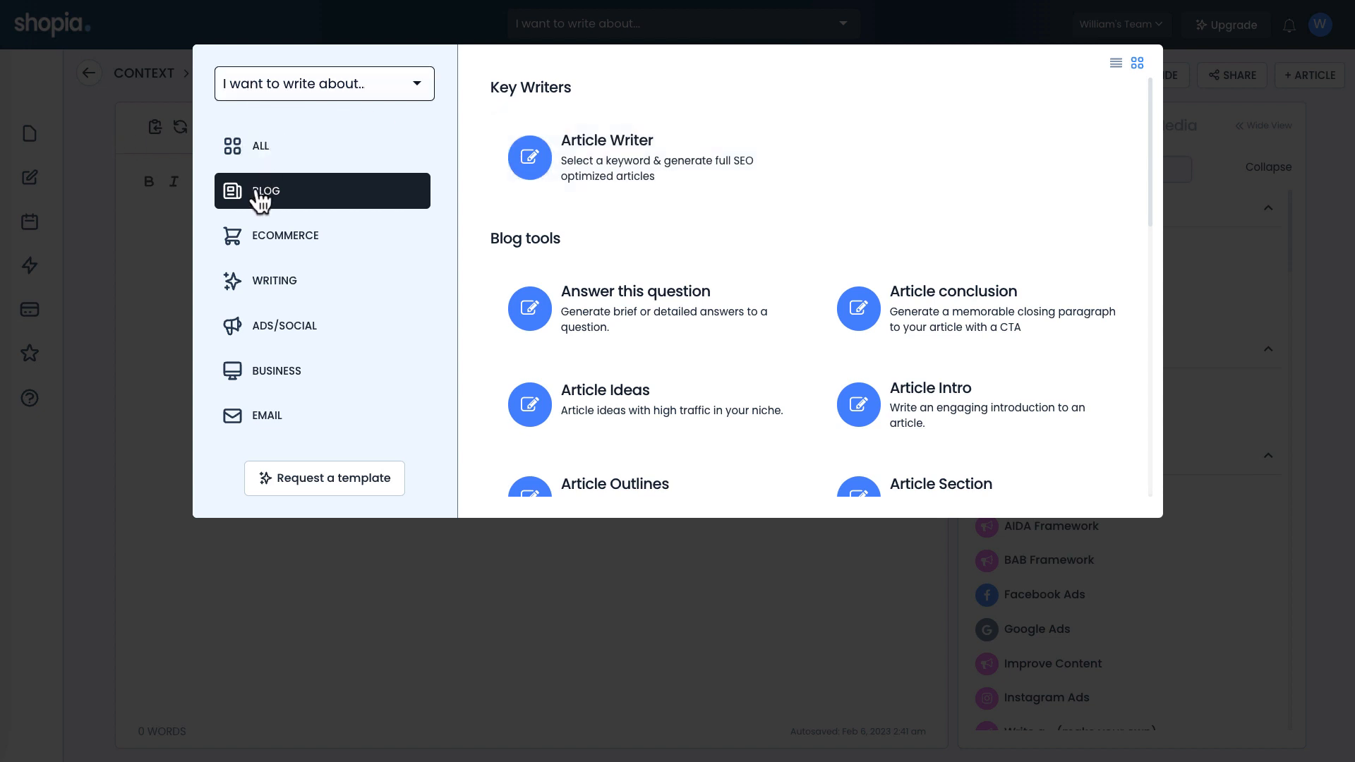
Open the Article Writer from the Blog templates and examine its How-To, Explainer, Listicle and Review article templates
click(616, 182)
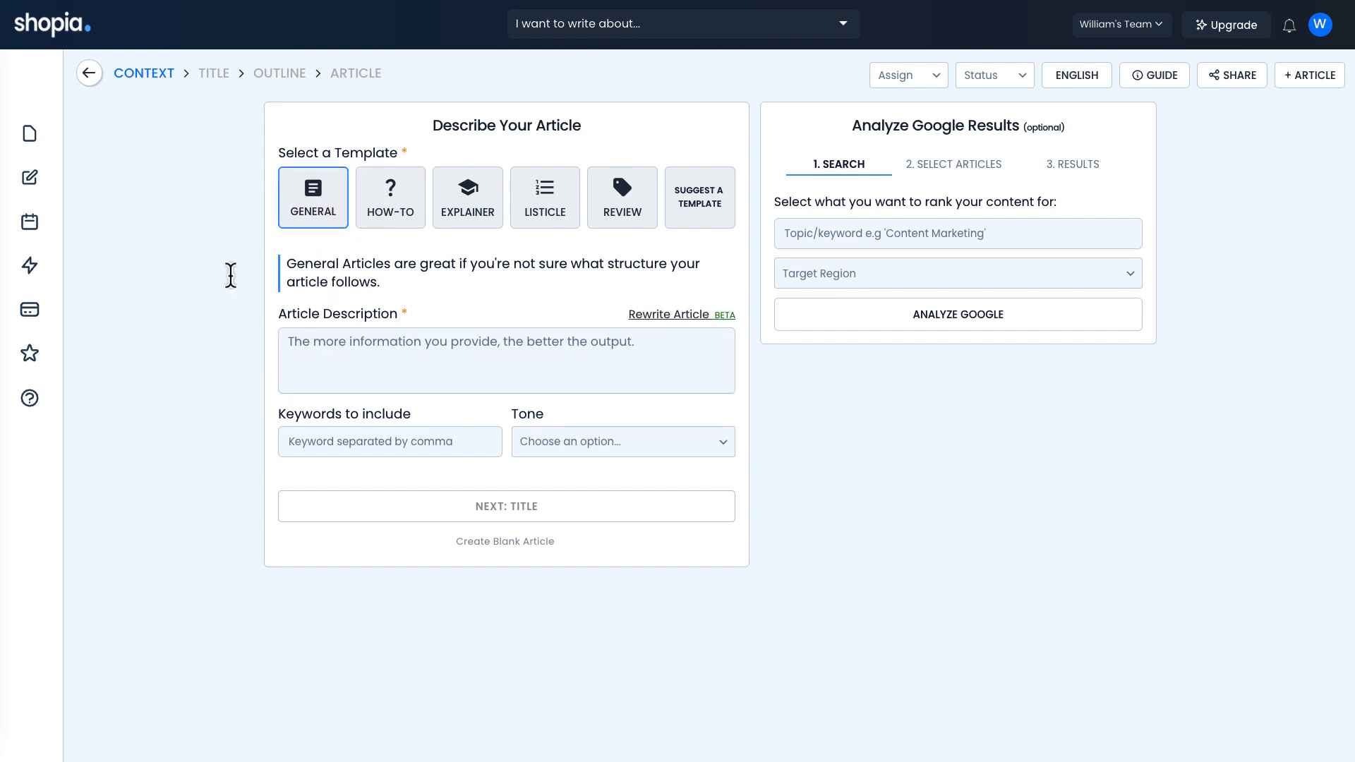
click(392, 215)
click(467, 224)
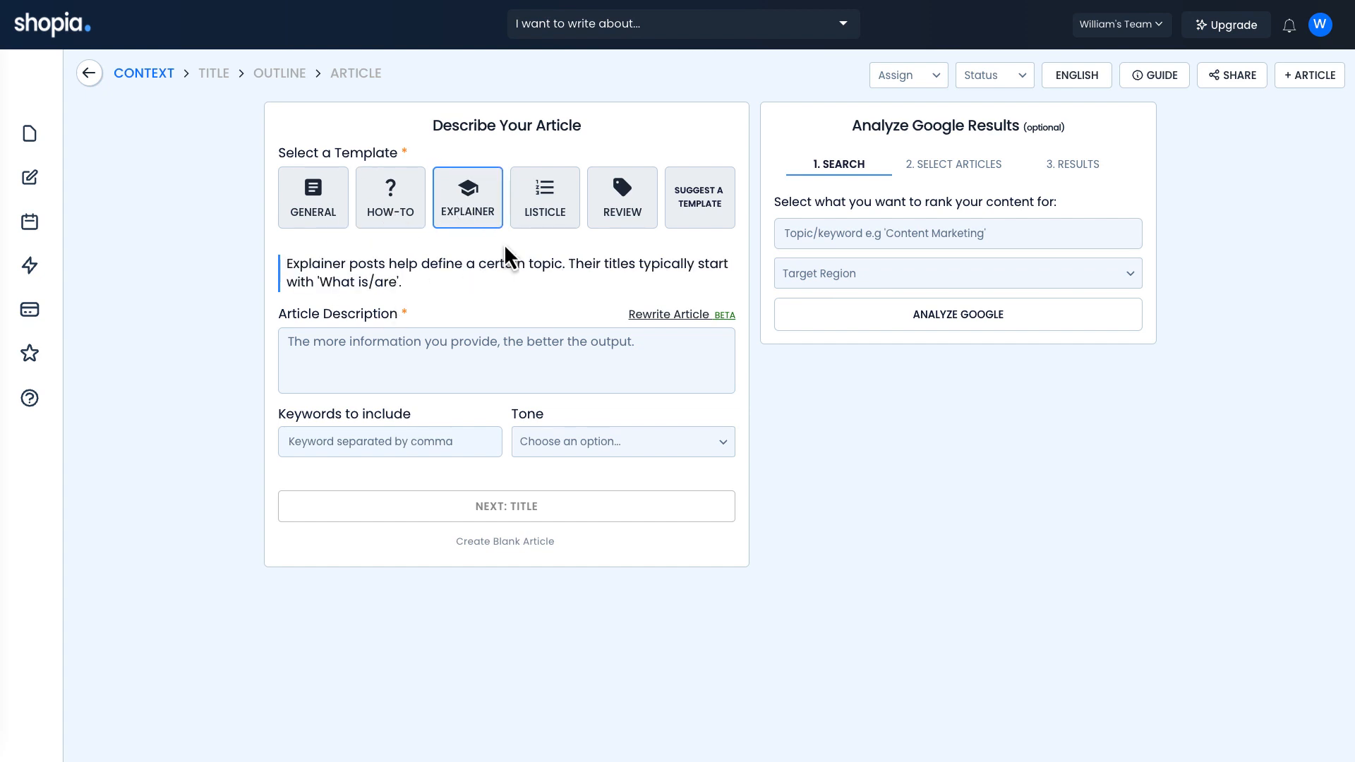
click(538, 213)
click(615, 212)
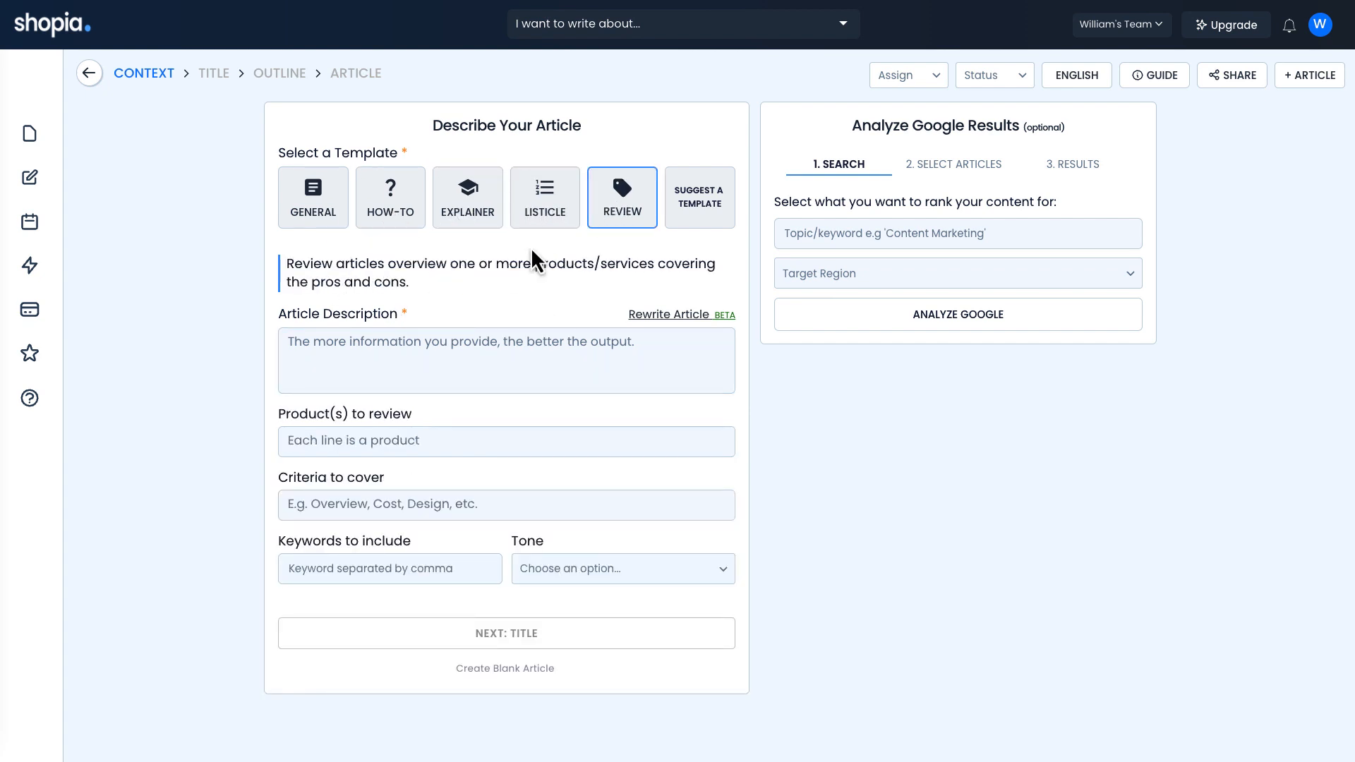
Compare the Listicle template's inputs with the Review template's fields for products and criteria
click(560, 212)
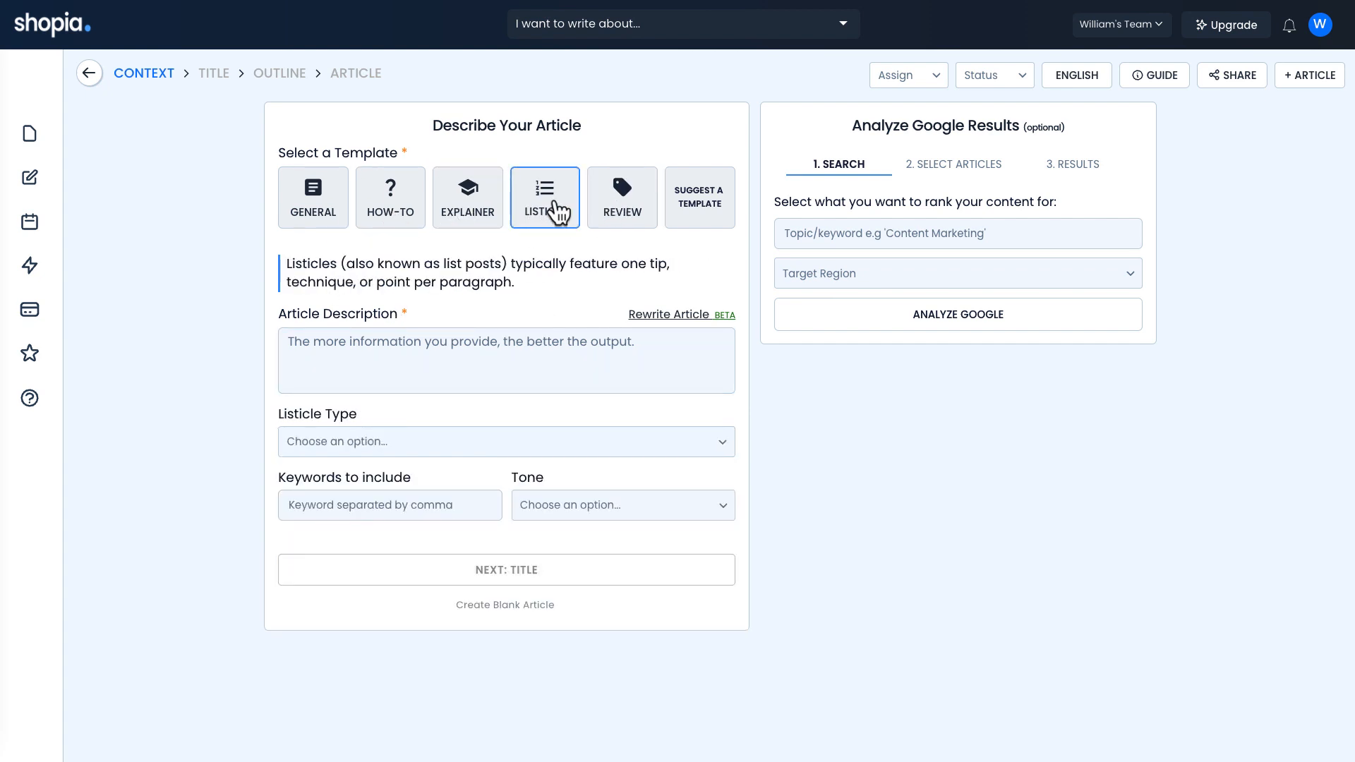
click(603, 214)
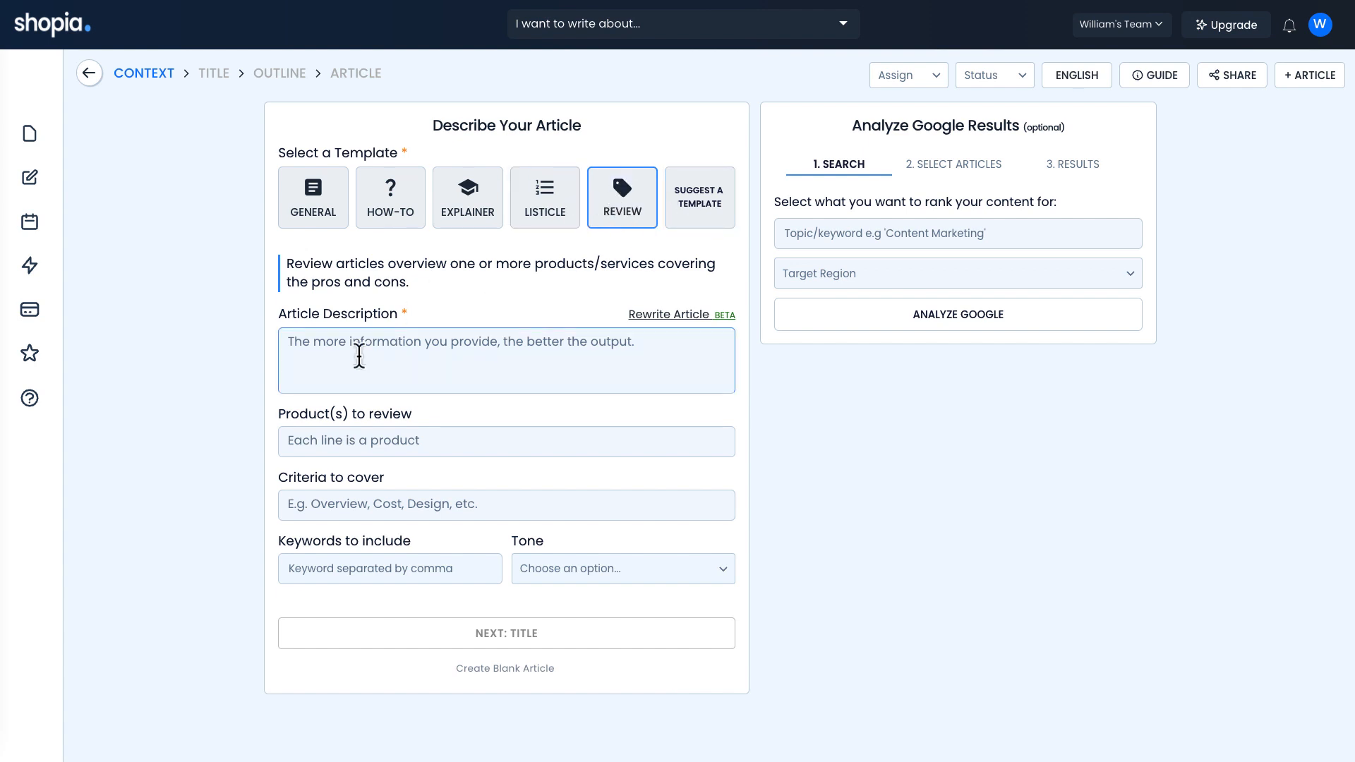
click(348, 440)
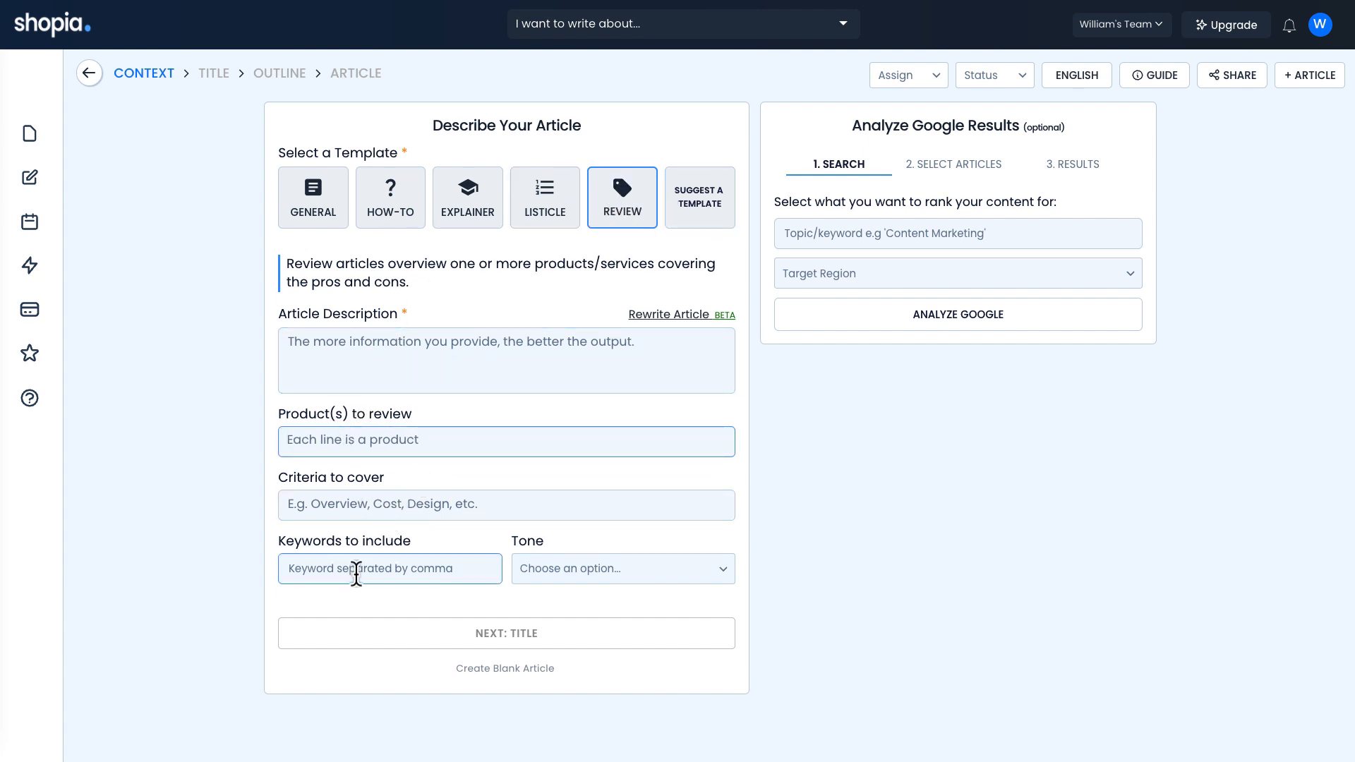
Select the Listicle article template and set its listicle type to Best of
click(542, 235)
click(354, 442)
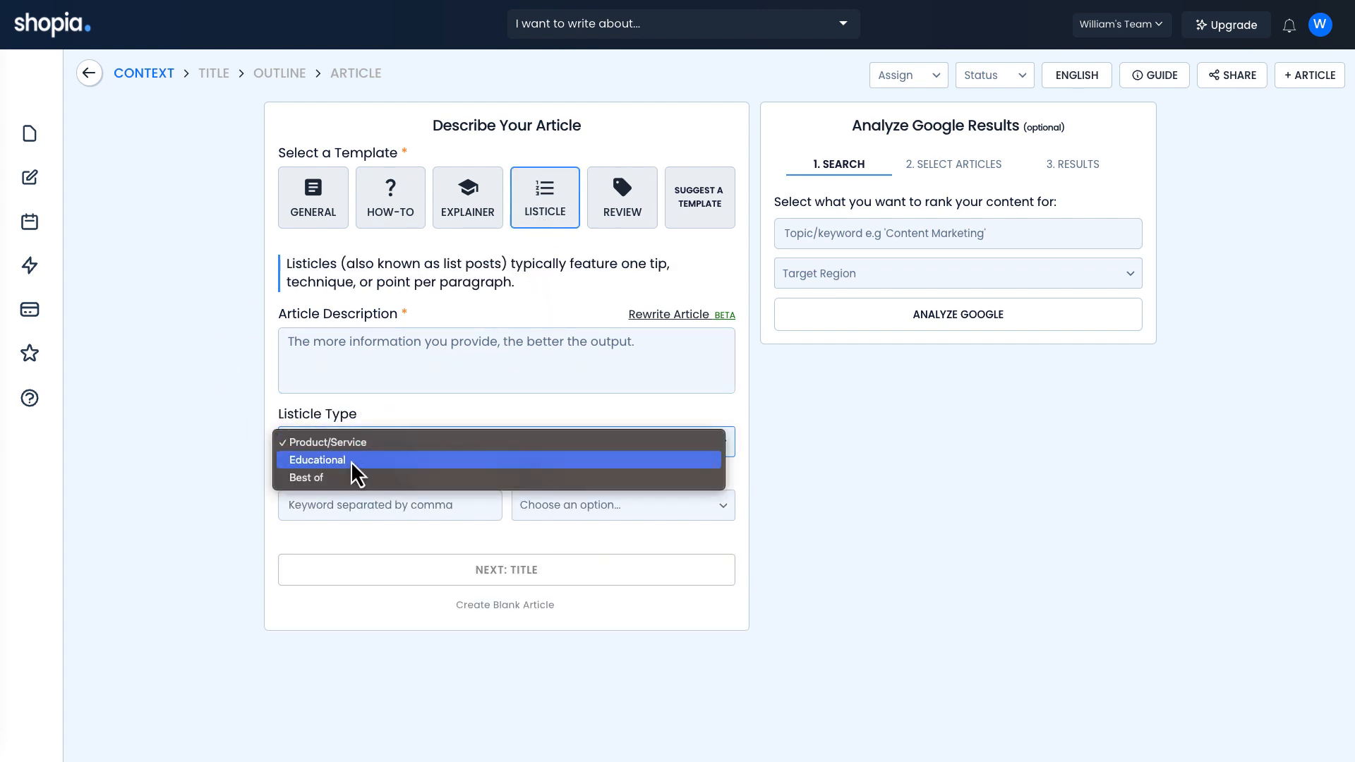
click(345, 478)
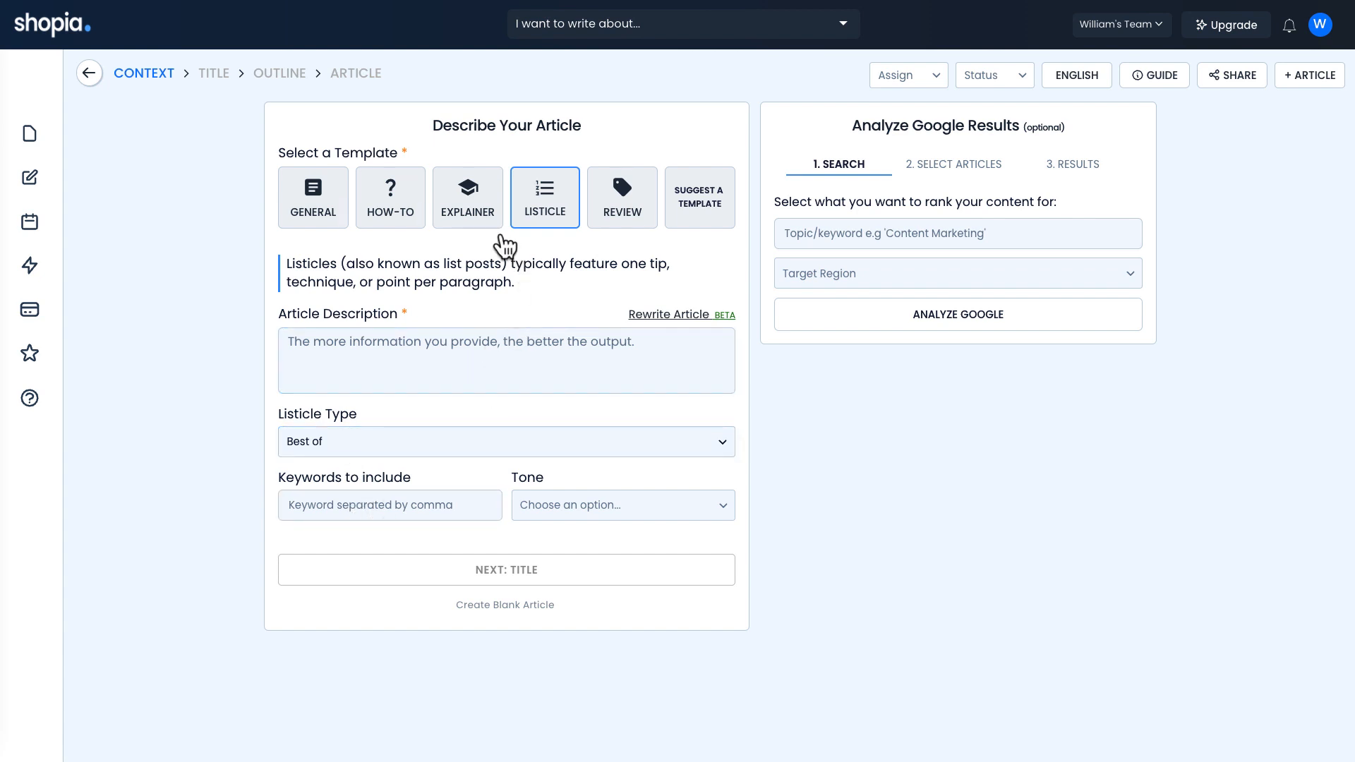
Check the Explainer template's description and keyword fields, and select the How-To article template
click(483, 215)
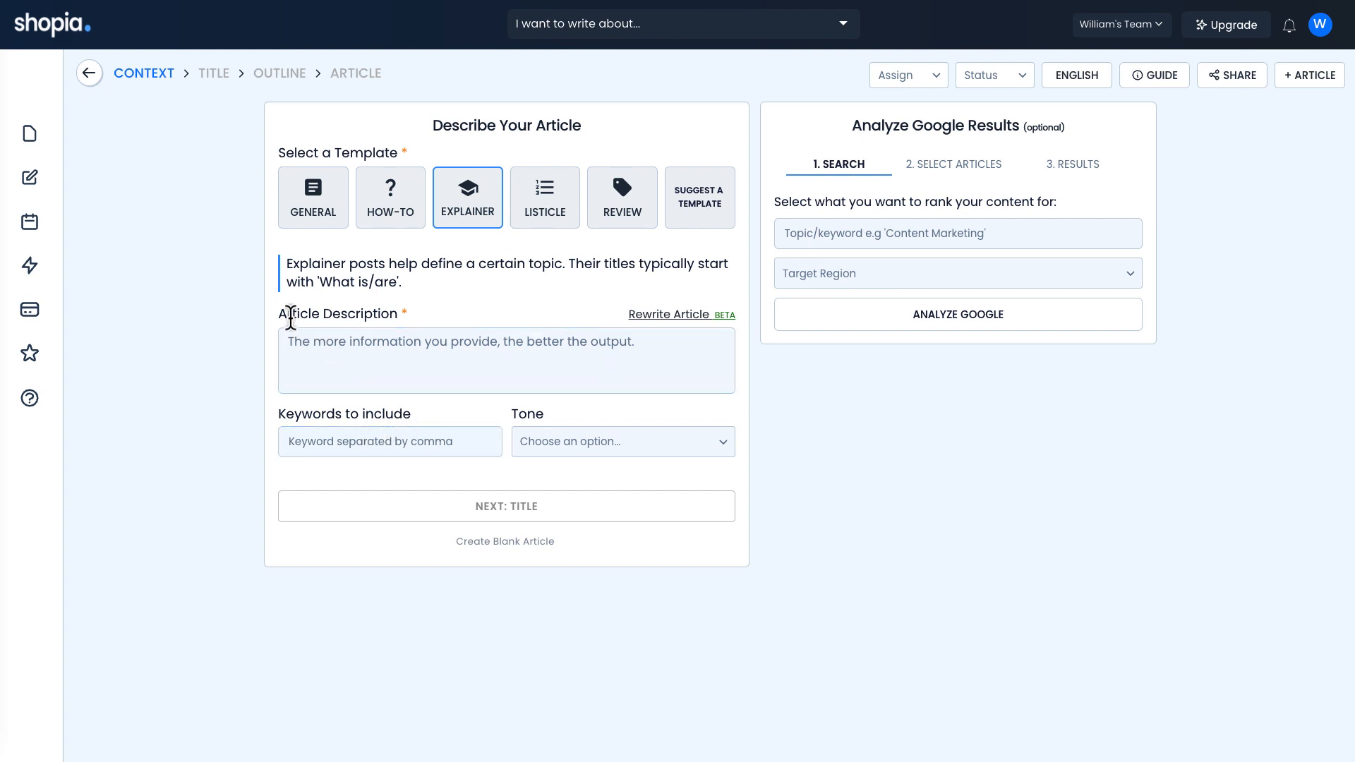
click(386, 444)
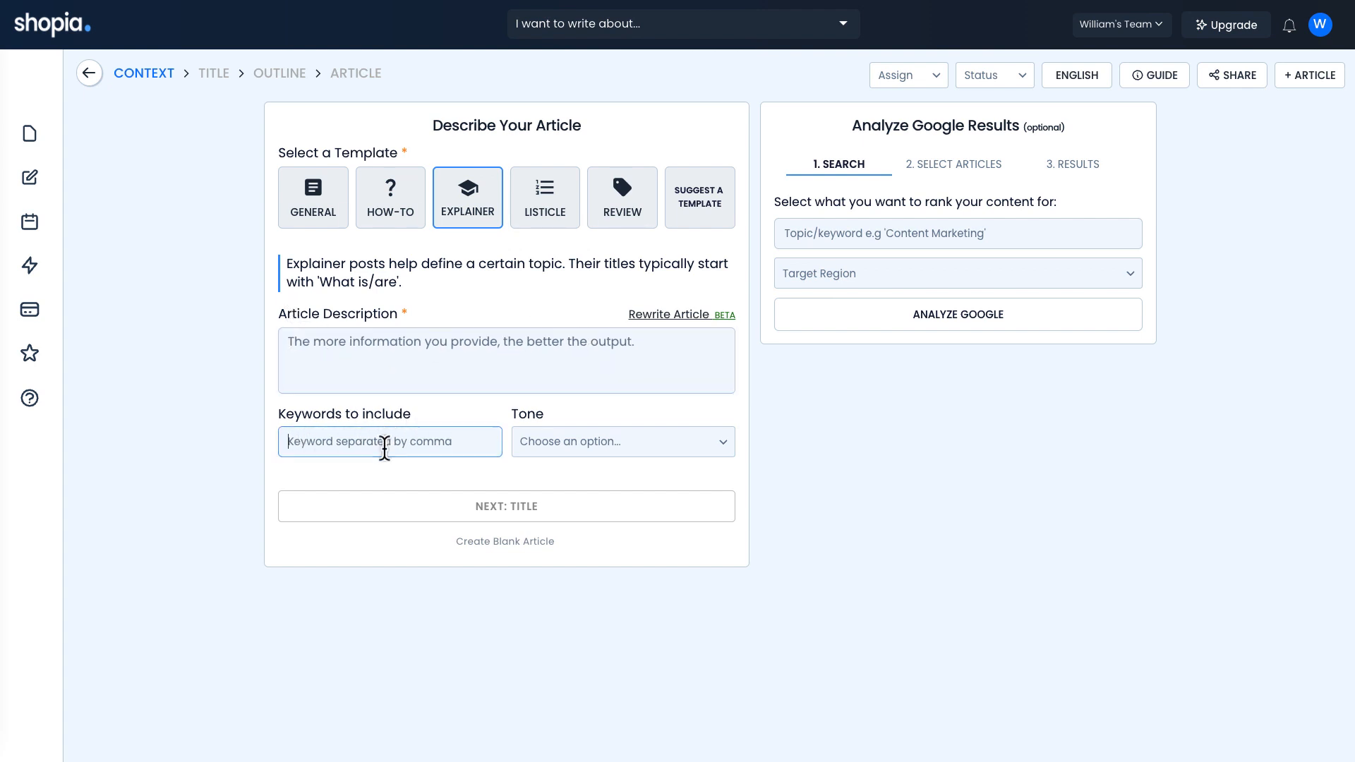
click(401, 221)
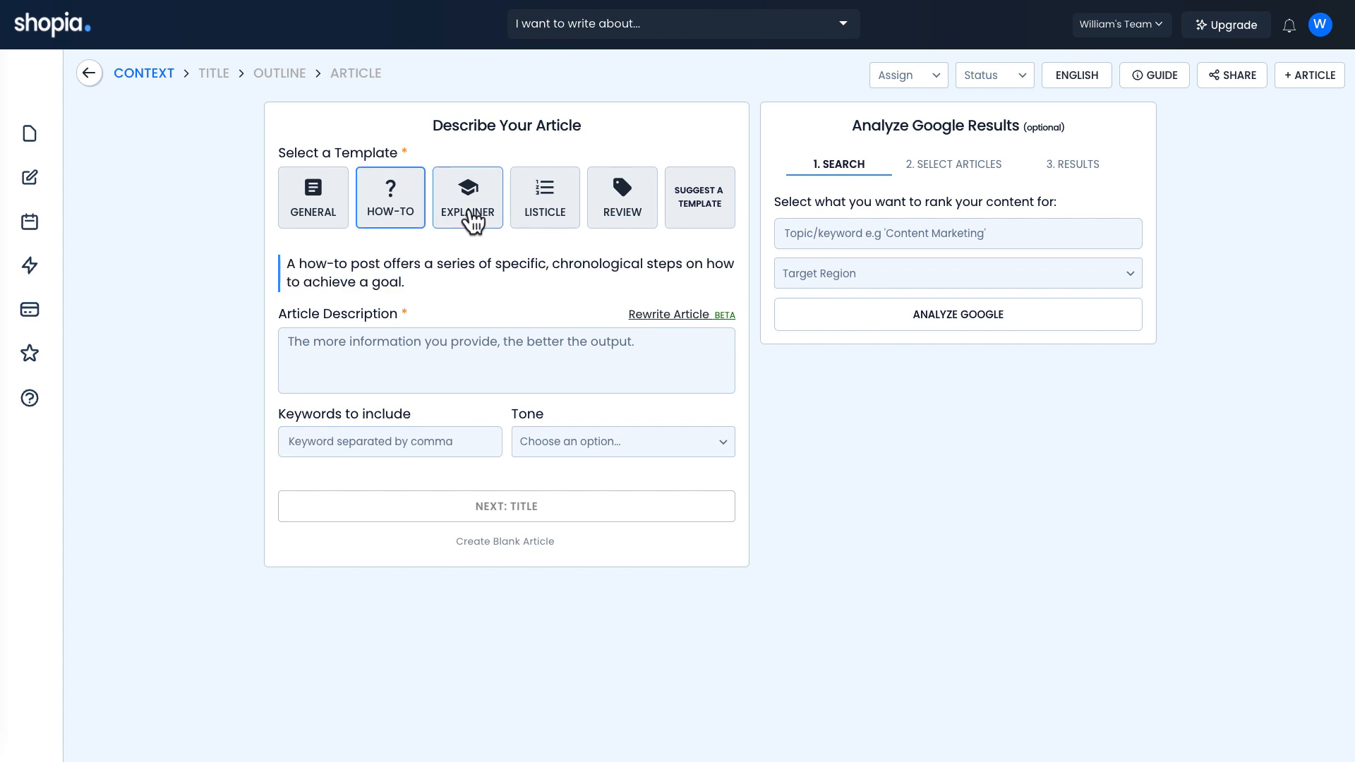
Check the Explainer and How-To templates and the Rewrite Article option, and return to the General article template
click(468, 218)
click(399, 215)
click(667, 315)
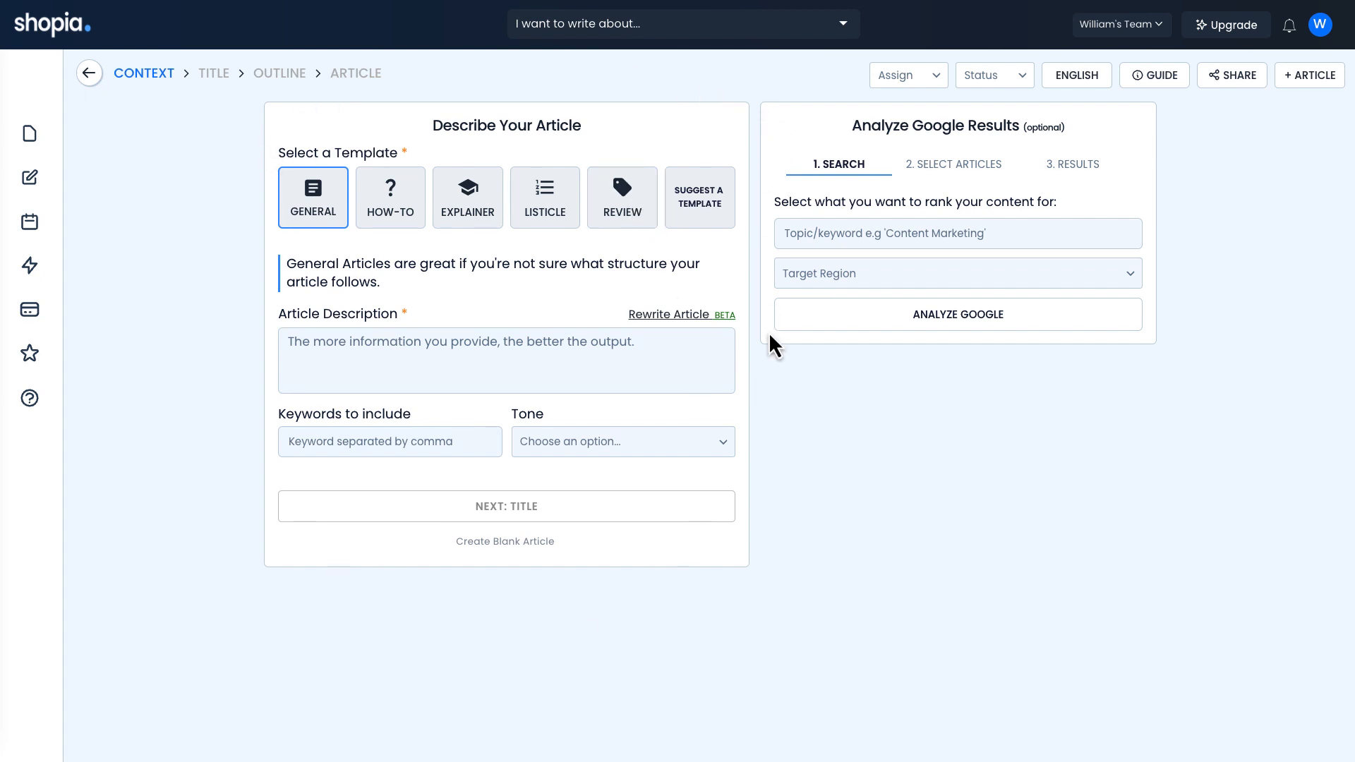
Analyze Google results for the topic "How to play basketball" with United States as the target region
drag(861, 132, 1089, 129)
click(1007, 129)
click(887, 233)
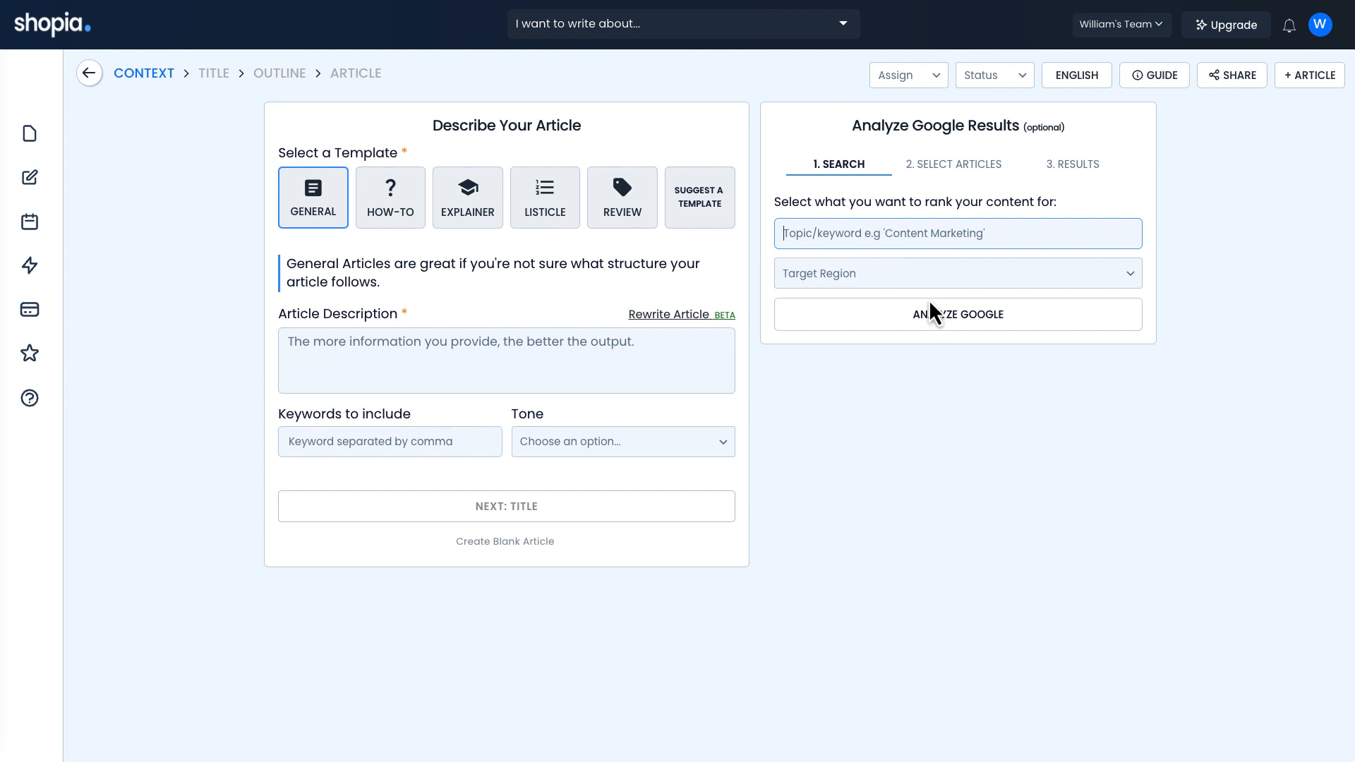
text(How )
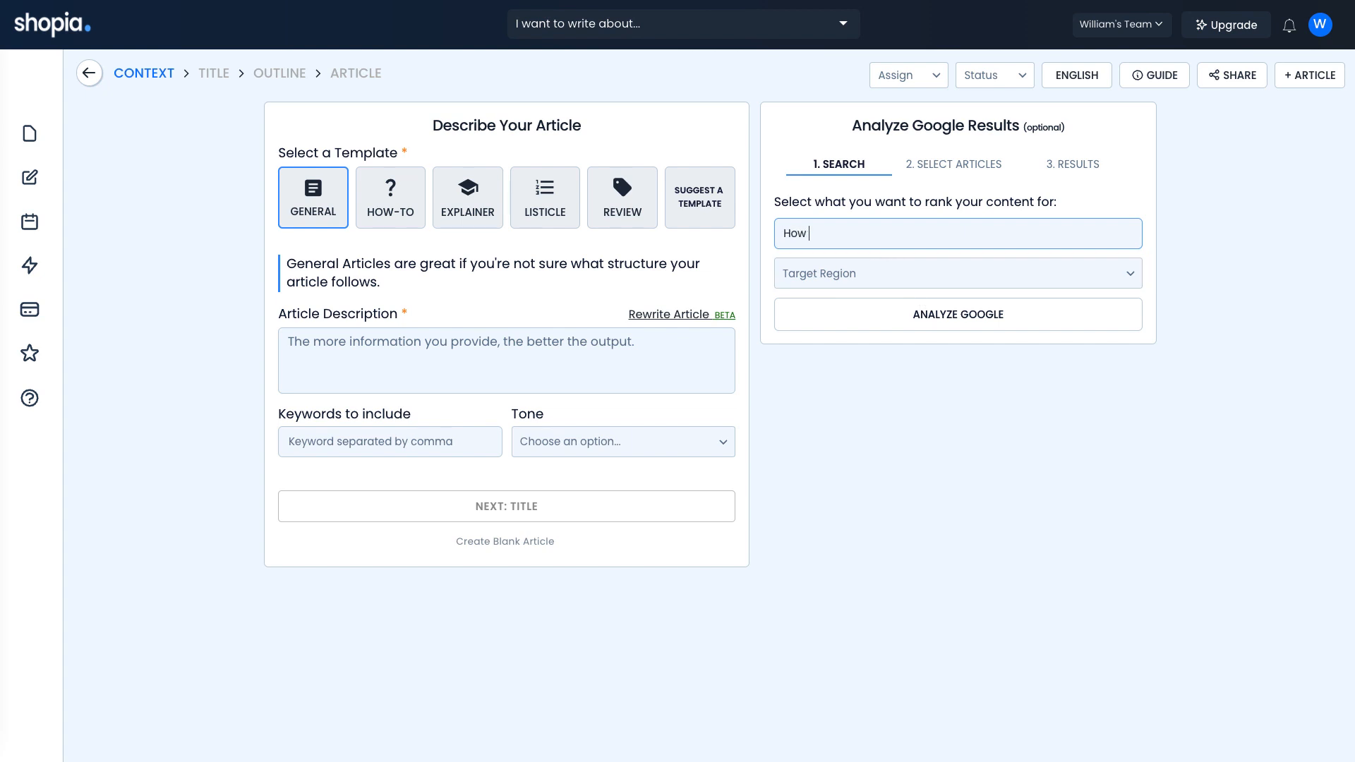
text(to play basketball)
click(866, 275)
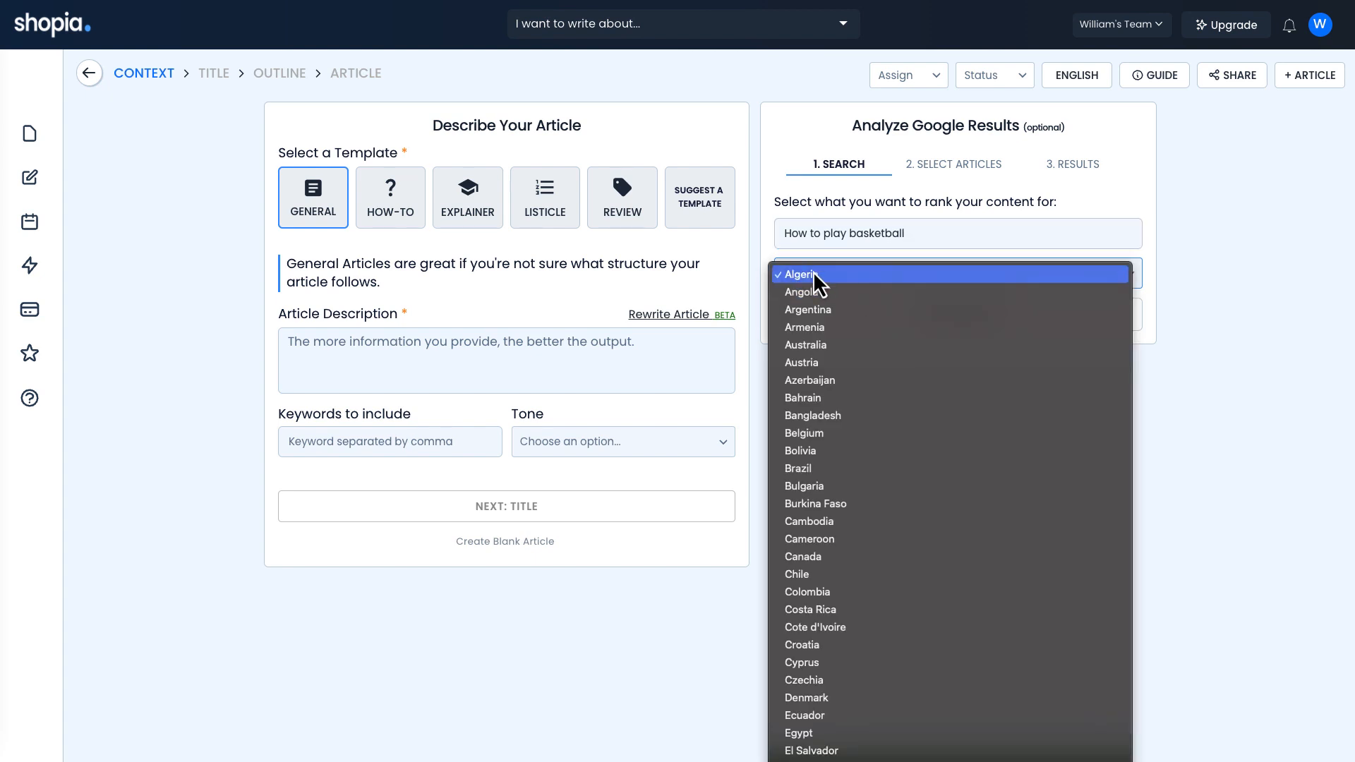
scroll(833, 354, down, 10)
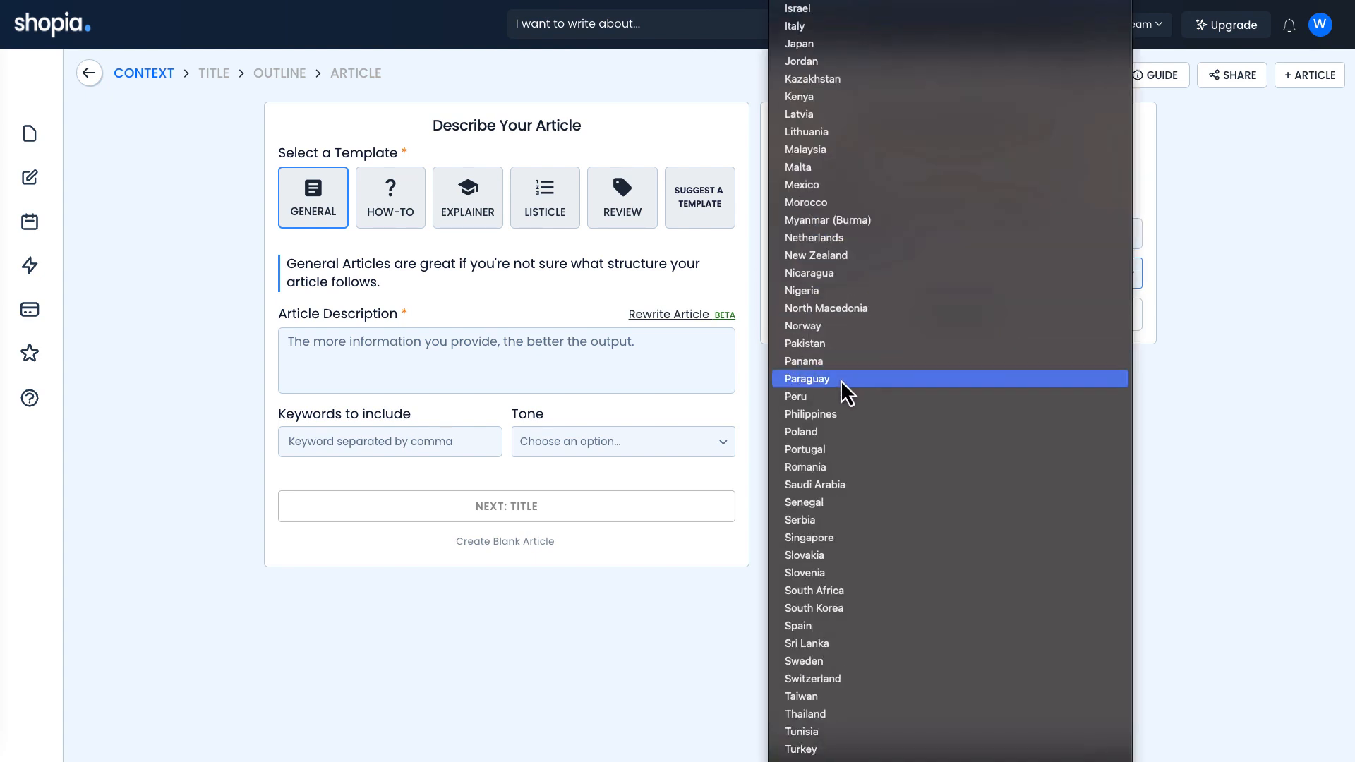
click(945, 759)
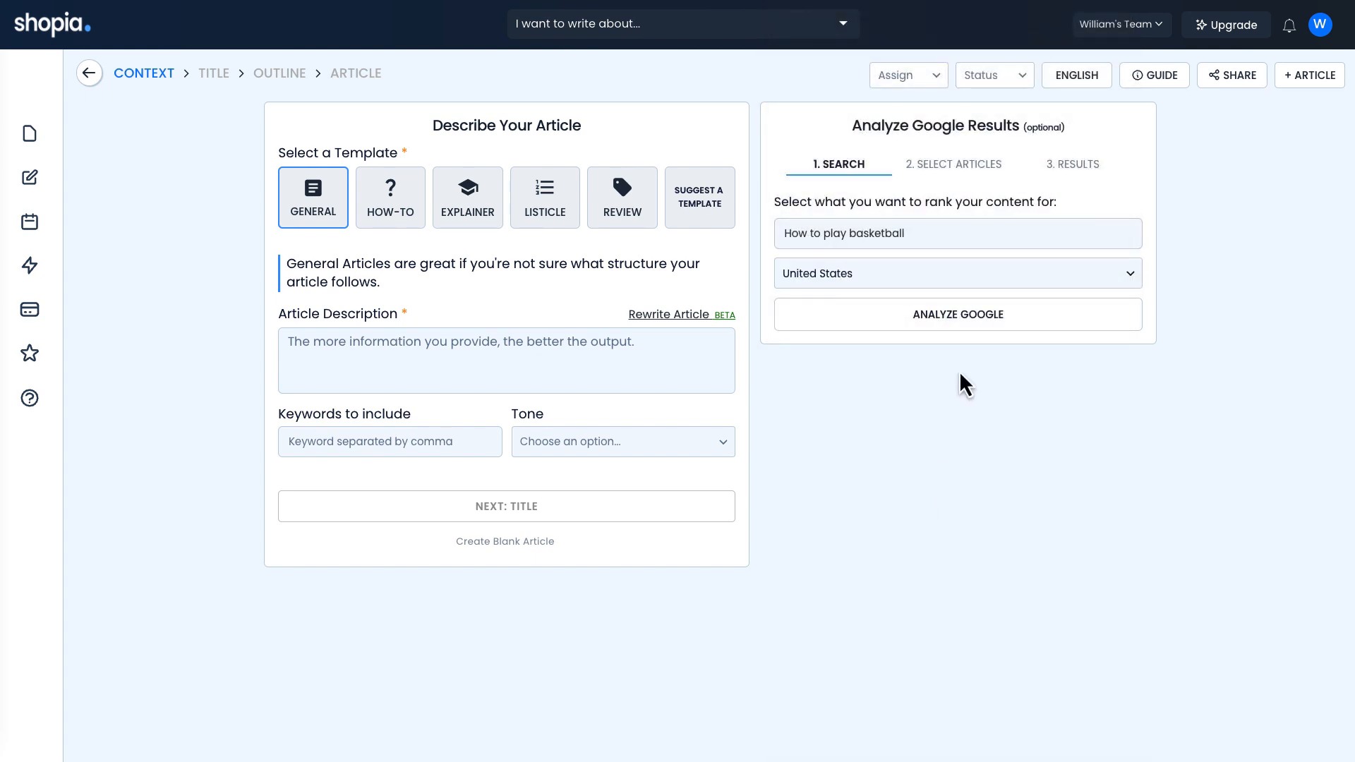
click(956, 326)
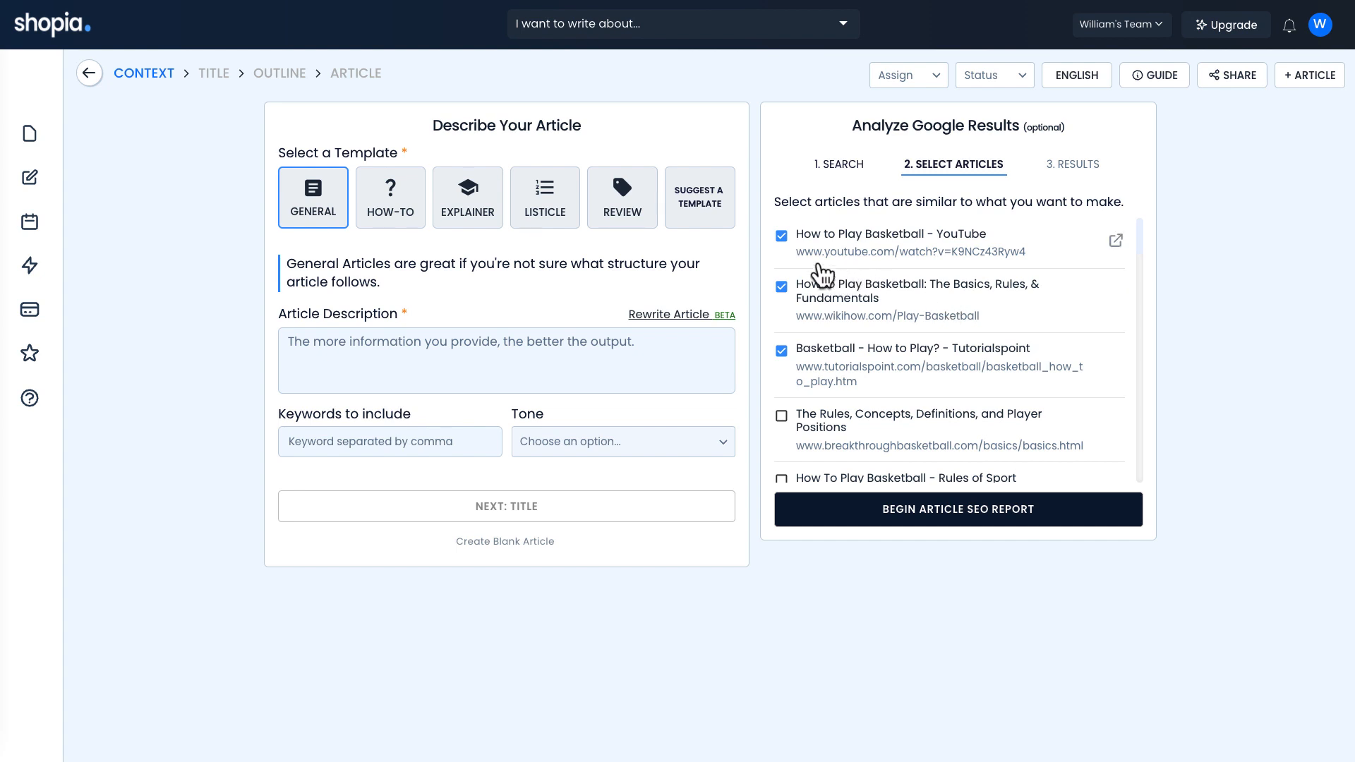
Exclude the YouTube result, include the Rules of Sport, MasterClass, Rookie Road, NBA.com and Decathlon beginner articles, and run the article SEO report
click(782, 238)
scroll(789, 425, down, 1)
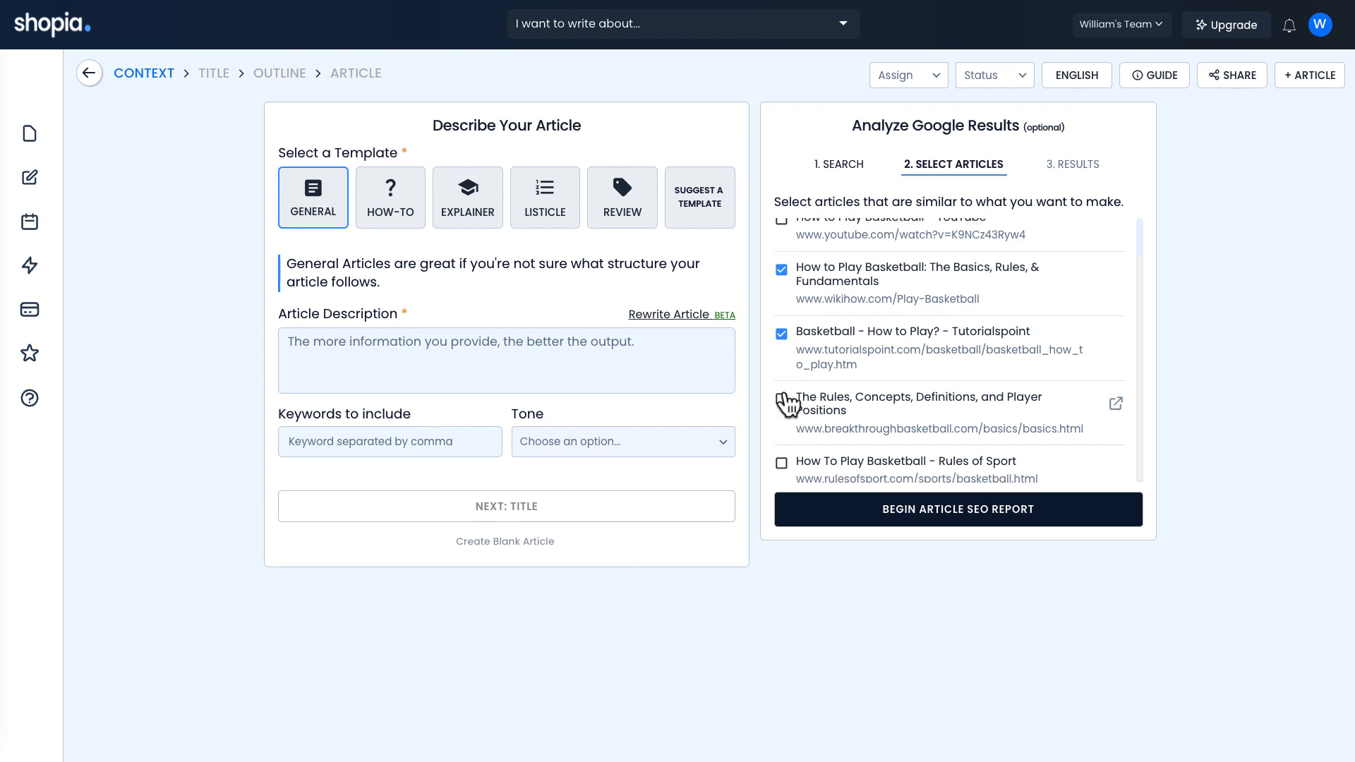
scroll(785, 415, down, 3)
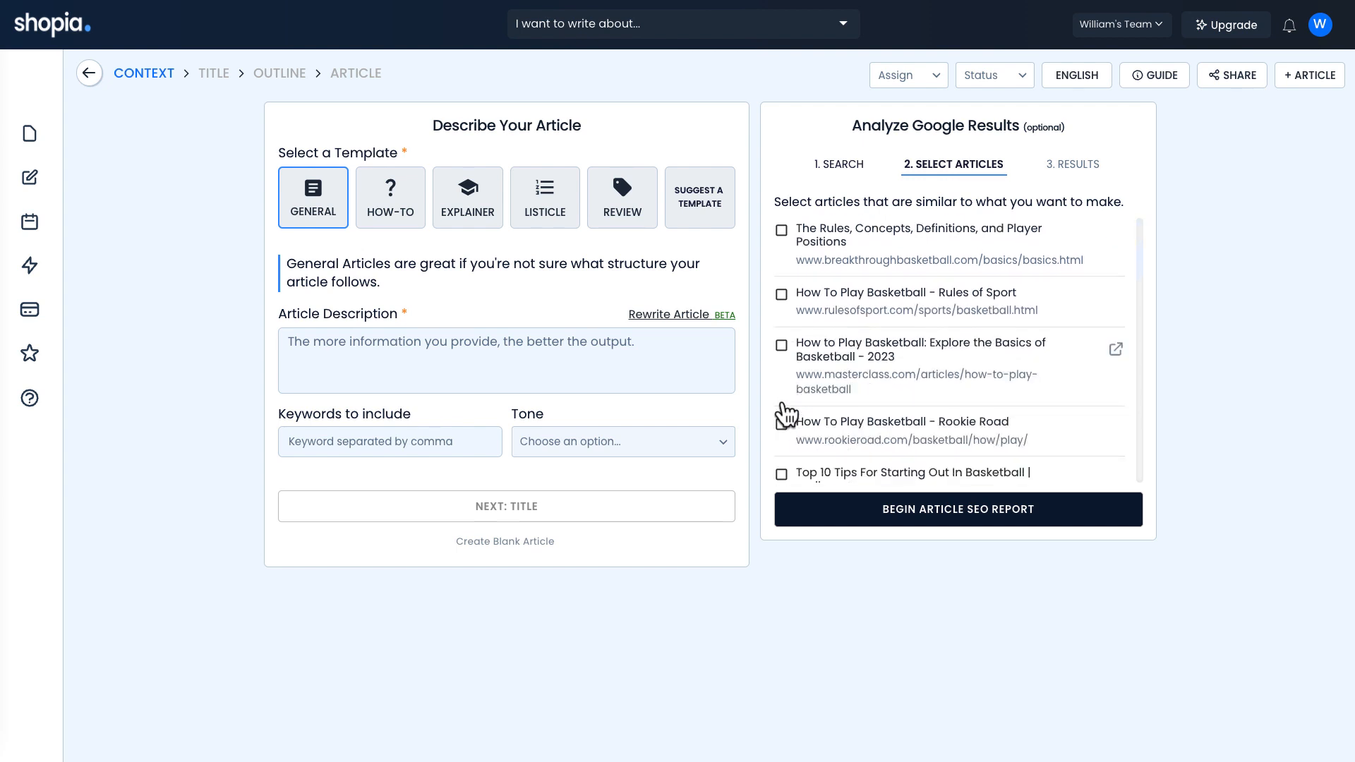
click(781, 296)
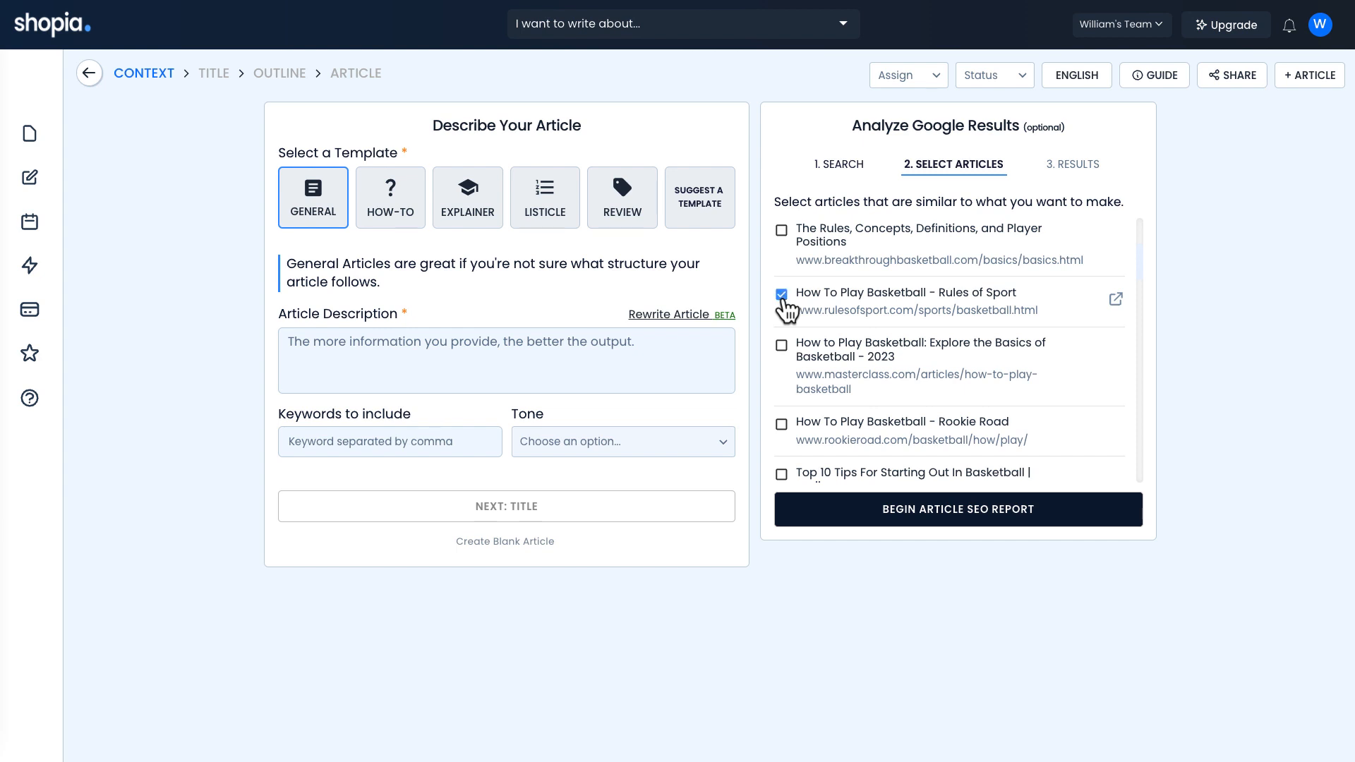
click(782, 348)
scroll(801, 400, down, 5)
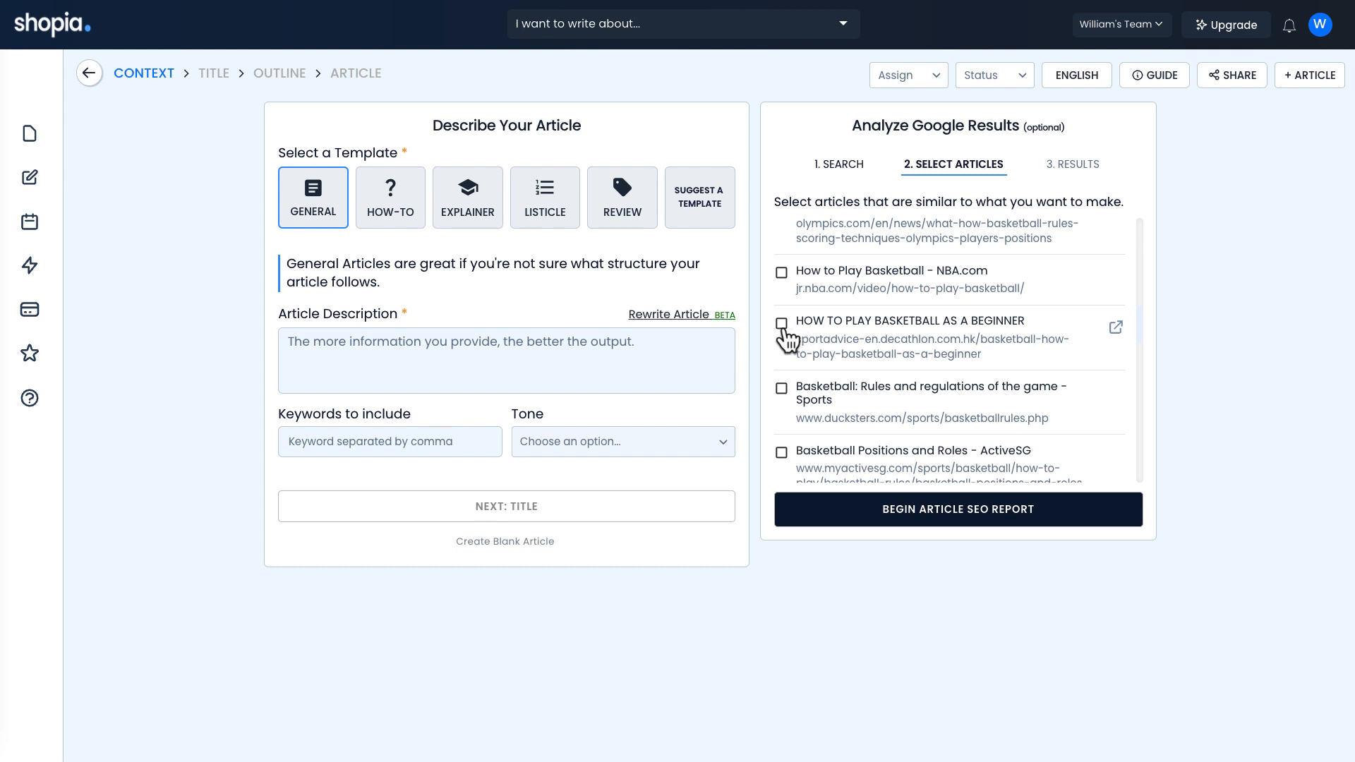
click(782, 325)
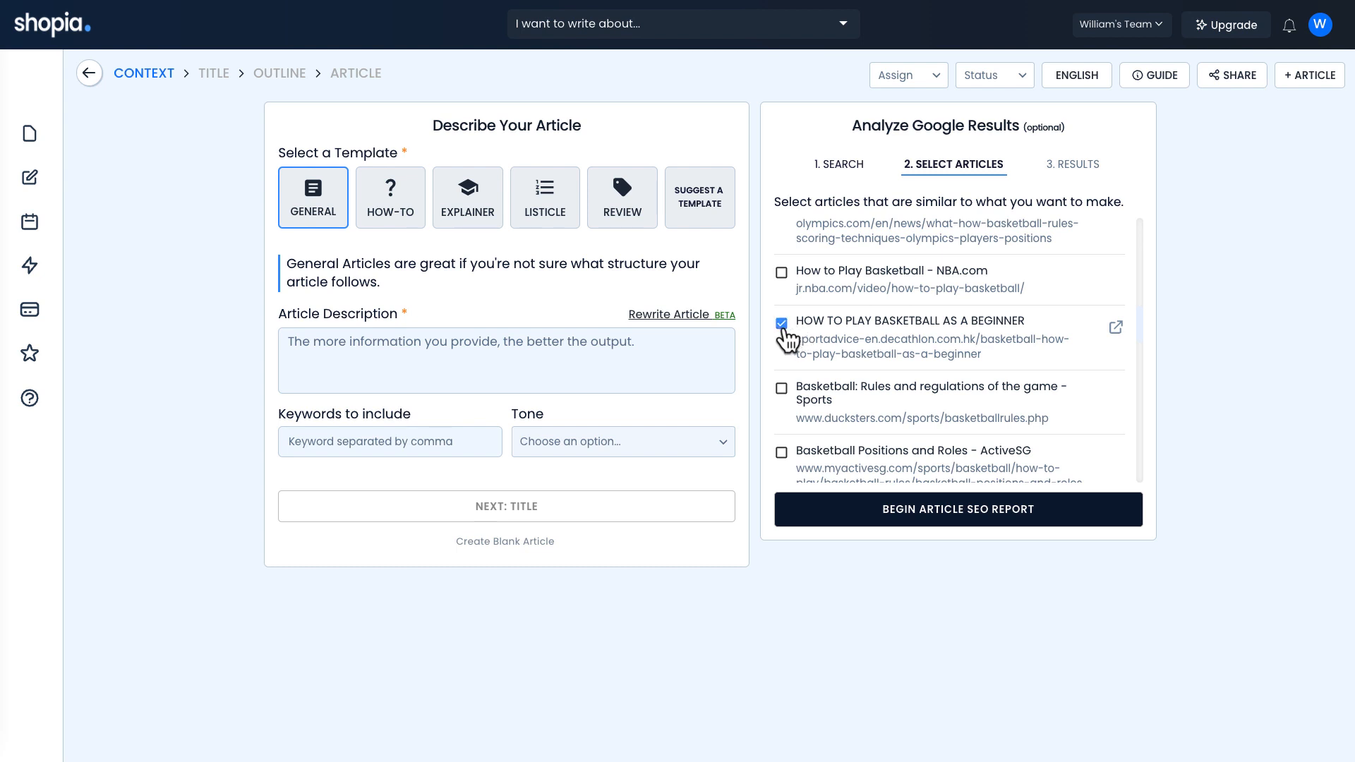
click(781, 276)
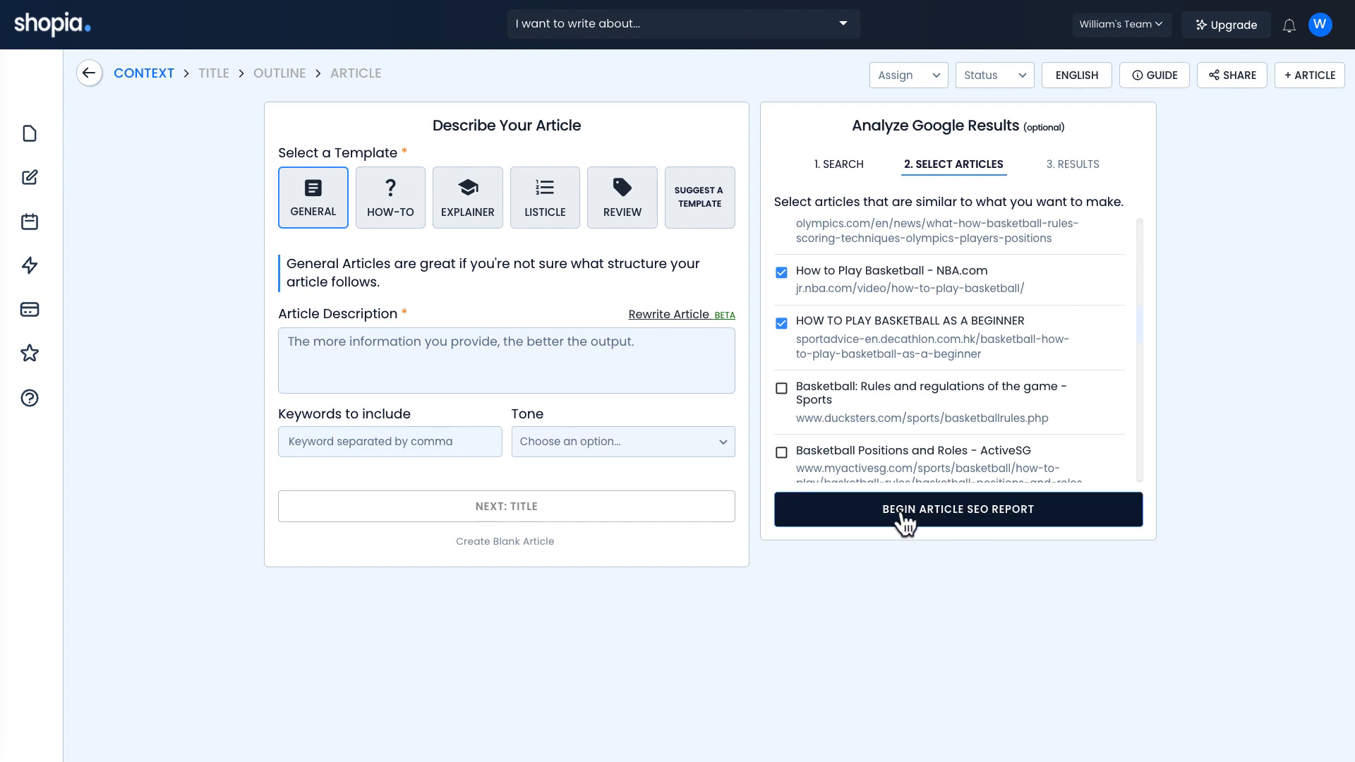
click(1068, 522)
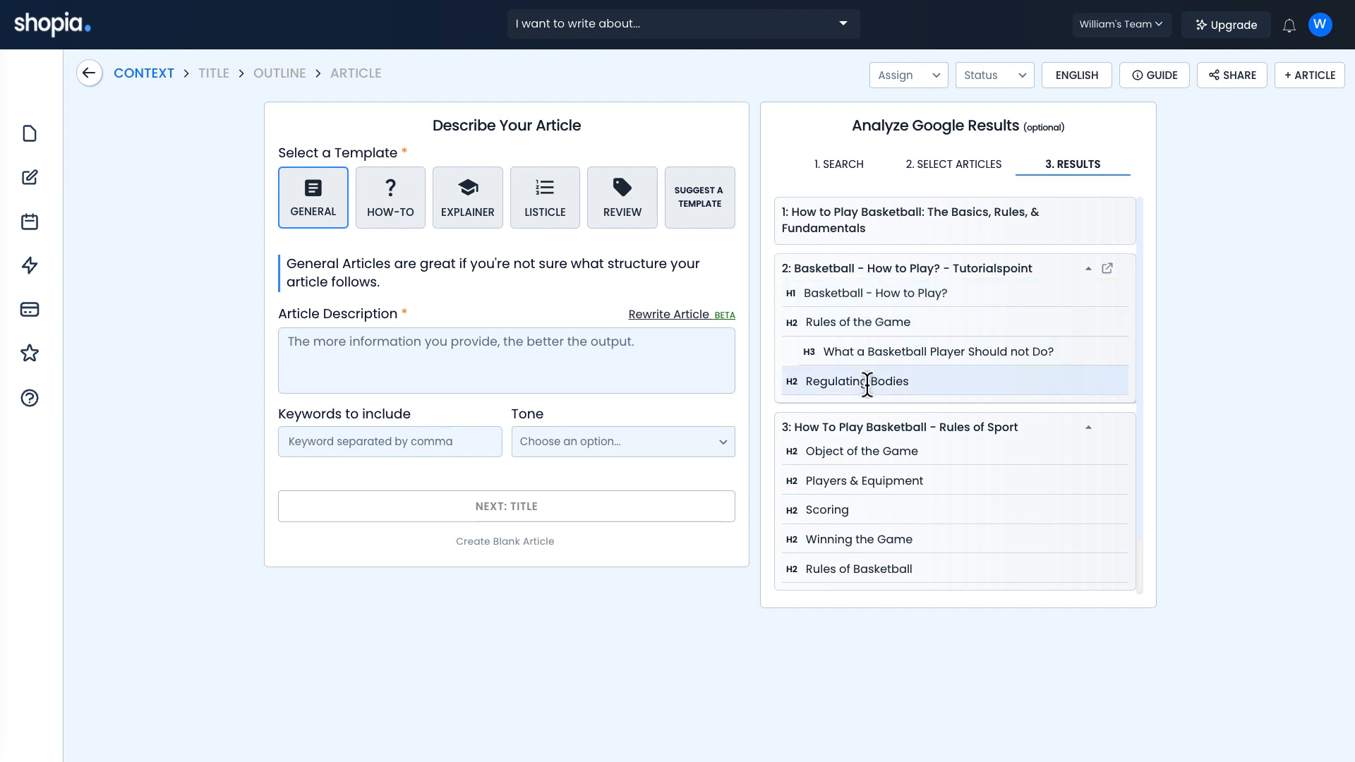
Examine the heading outlines of the analyzed articles in the SEO report results
scroll(854, 248, down, 1)
scroll(882, 296, up, 1)
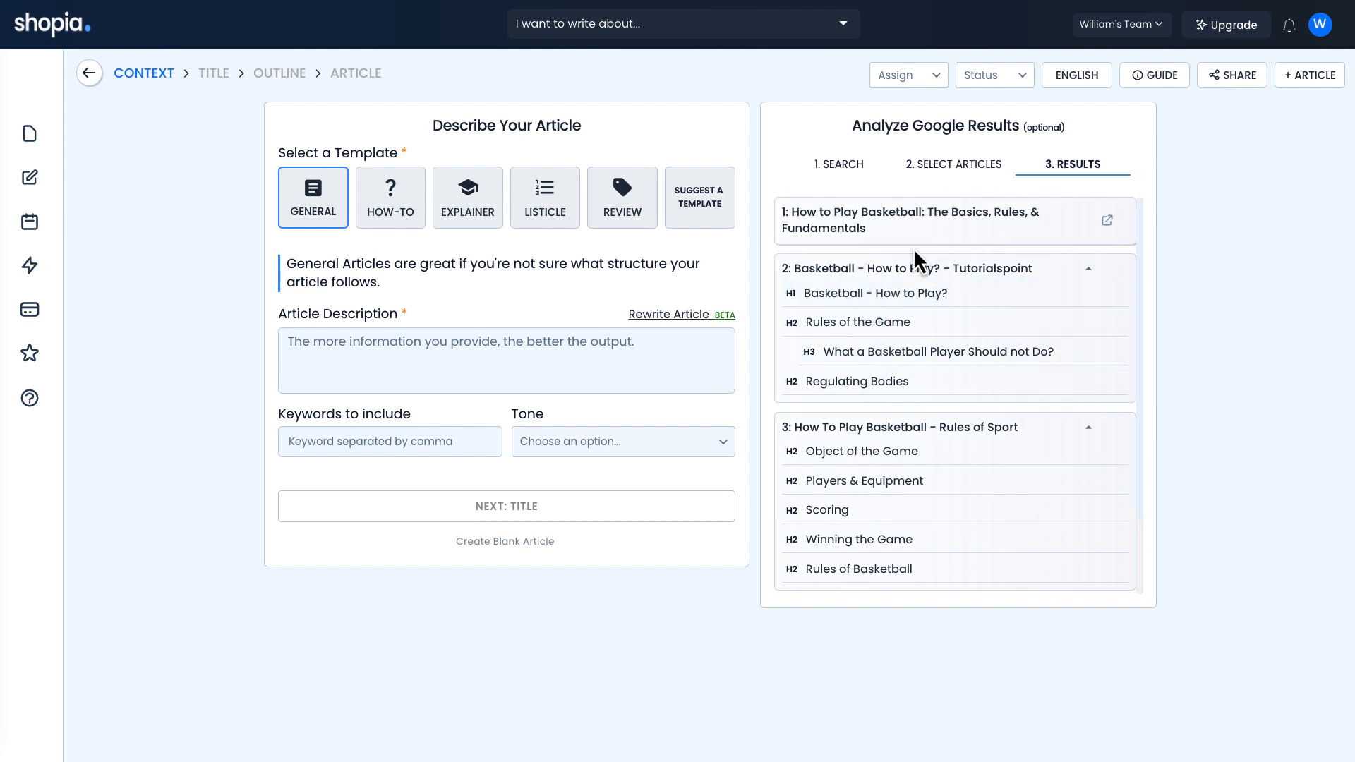
scroll(865, 288, up, 5)
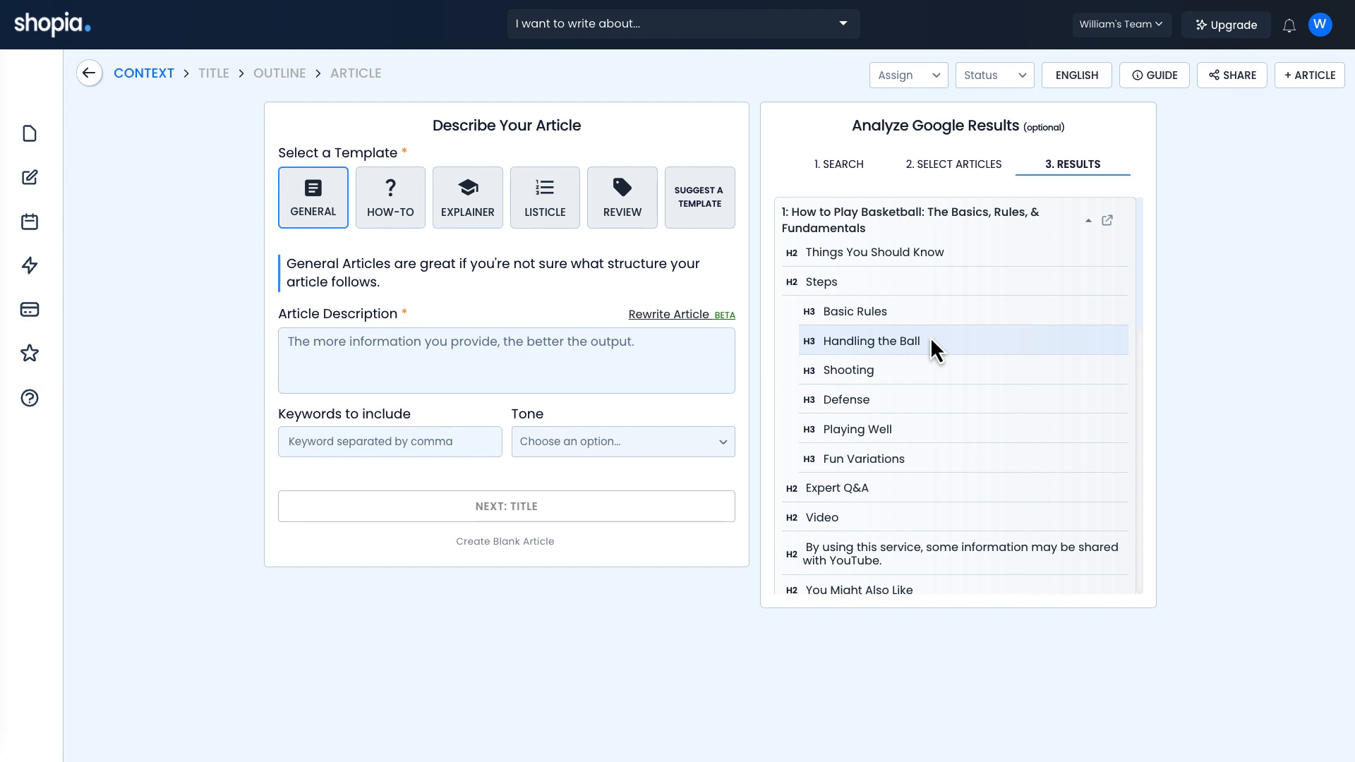
Open the wikiHow source article in an enlarged window, skim its content, close it, and collapse that article's headings
click(1106, 220)
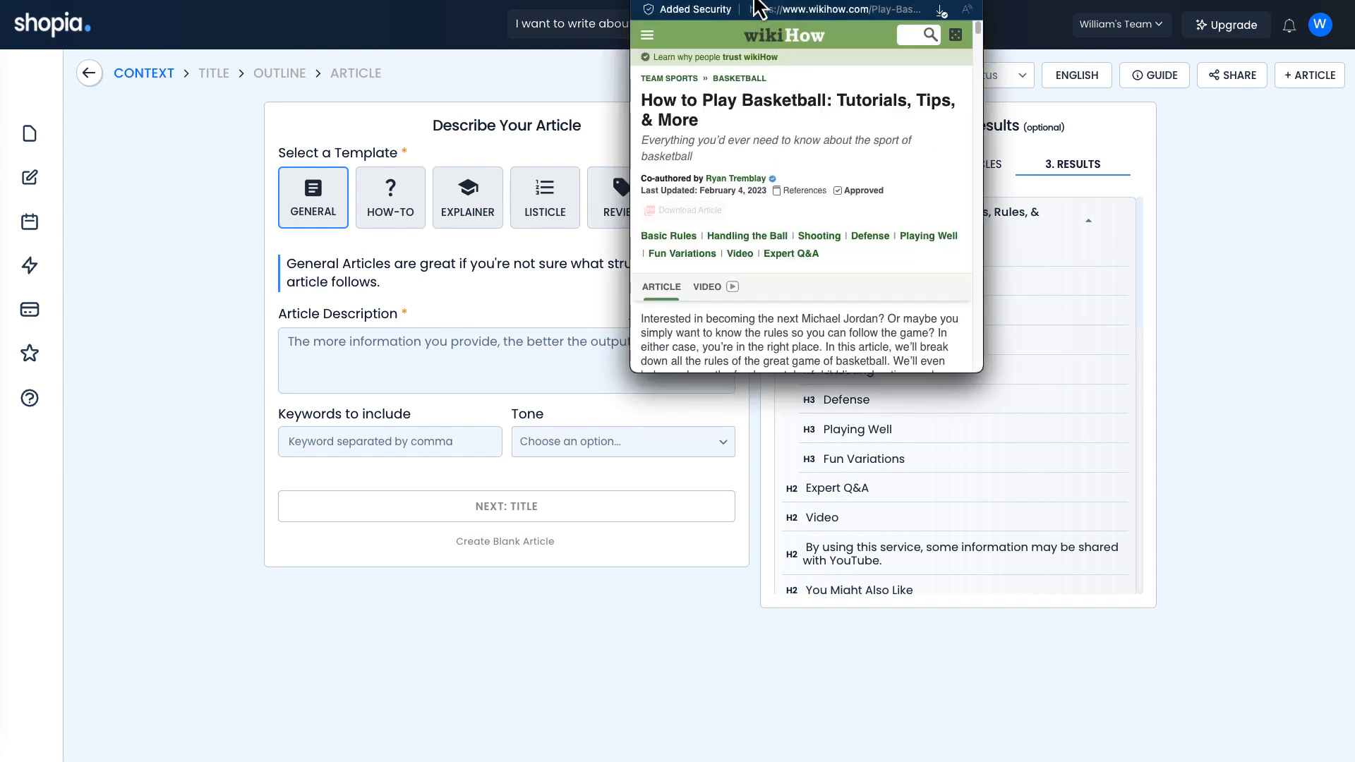
drag(759, 7, 696, 178)
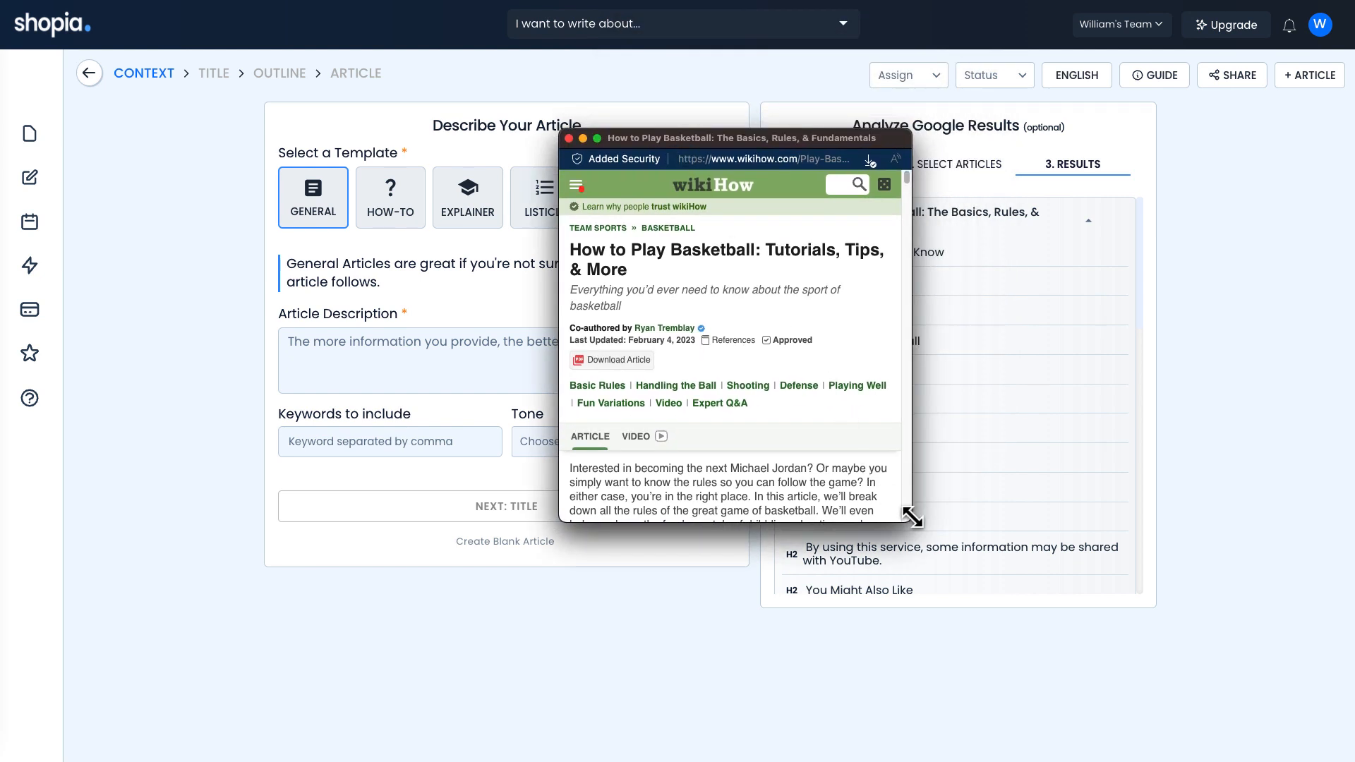
drag(912, 518, 1178, 675)
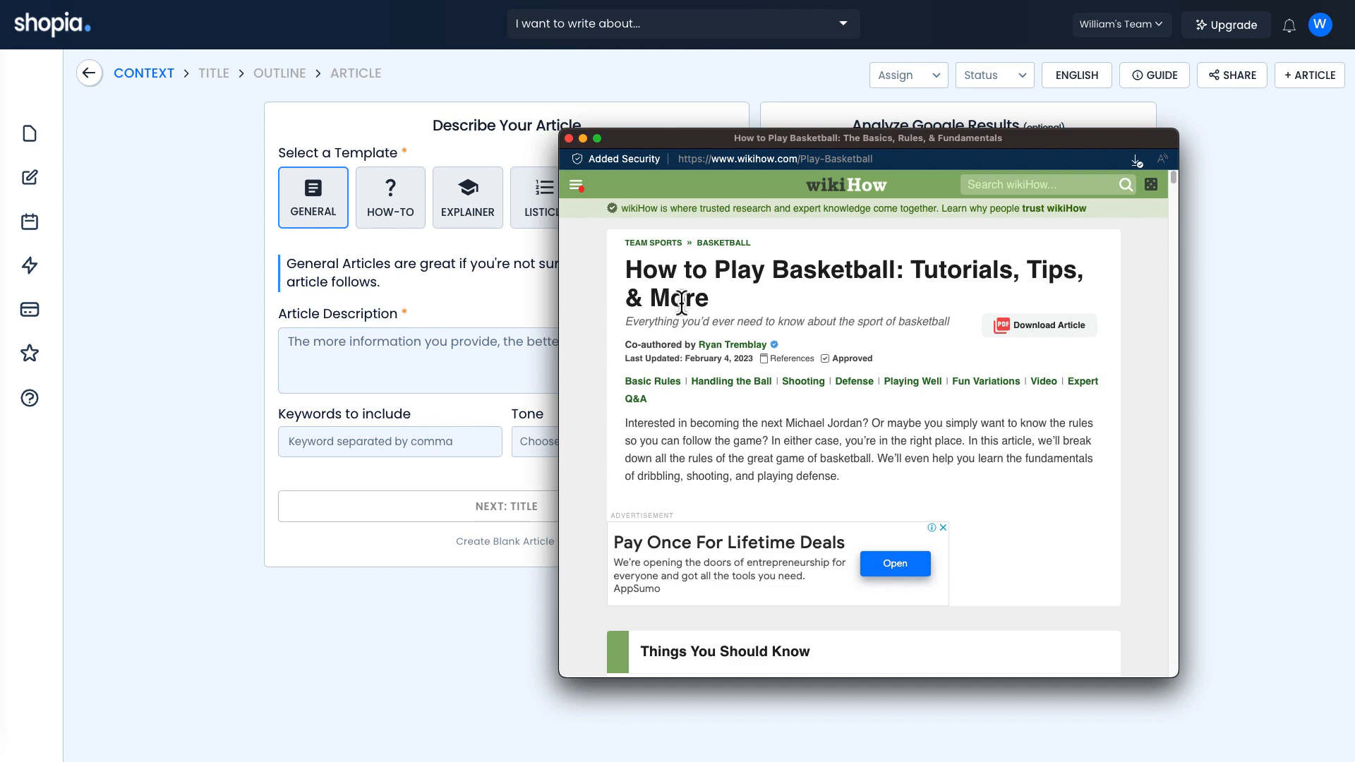
scroll(850, 540, down, 10)
scroll(849, 540, down, 8)
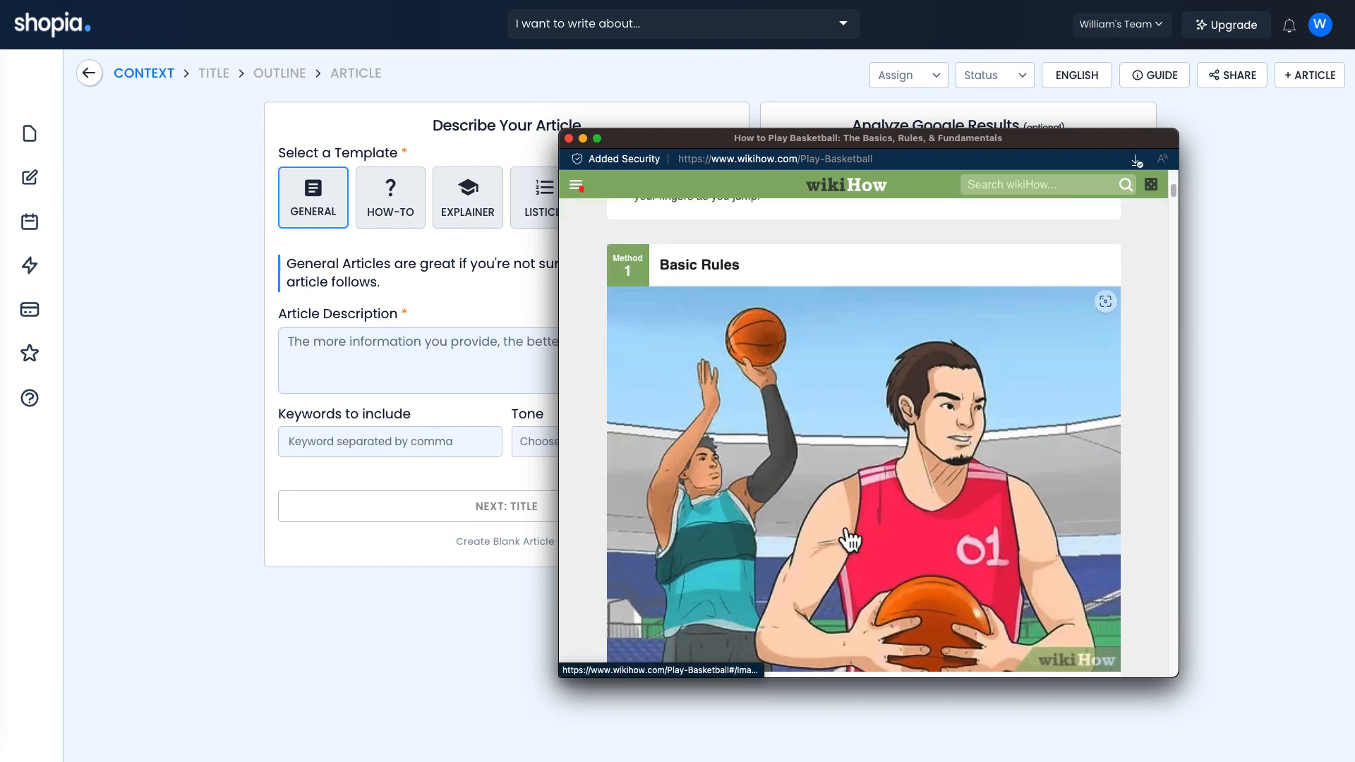
key(super+w)
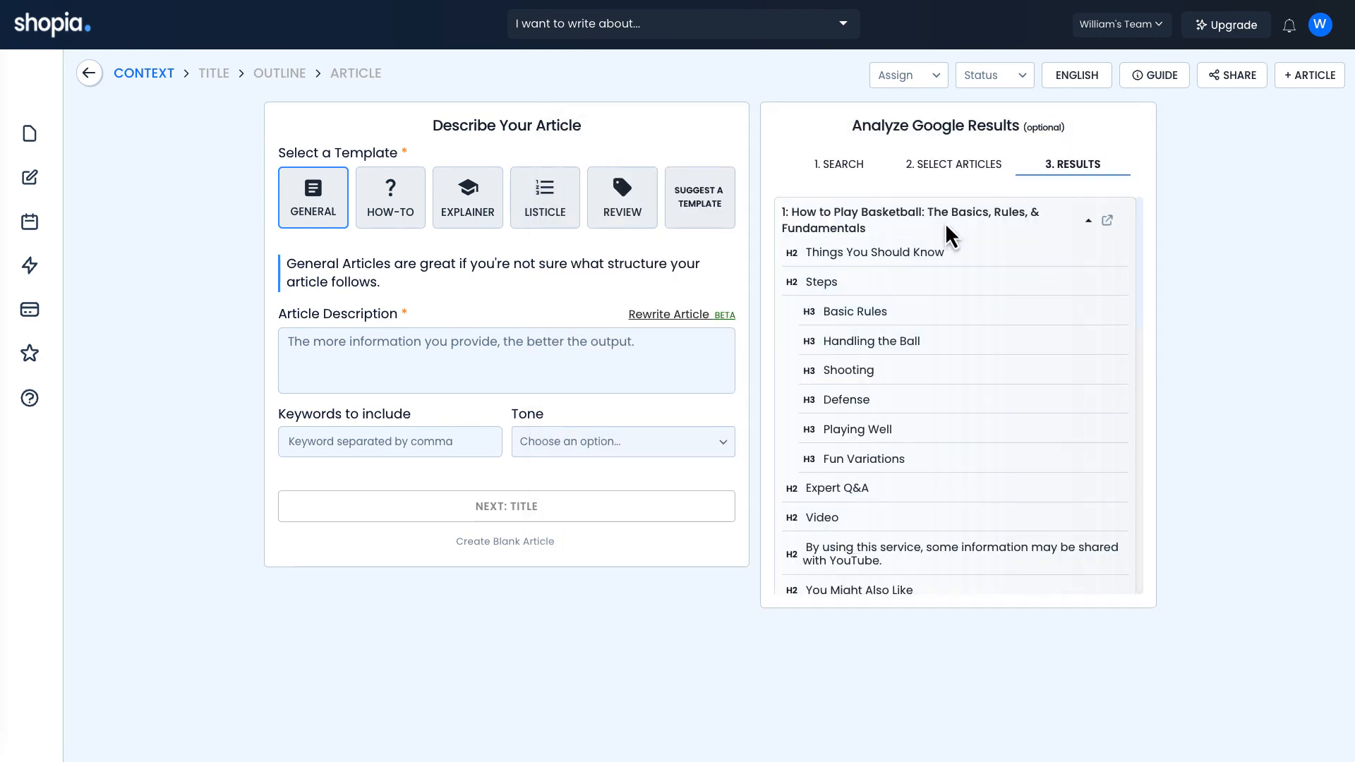
click(1087, 222)
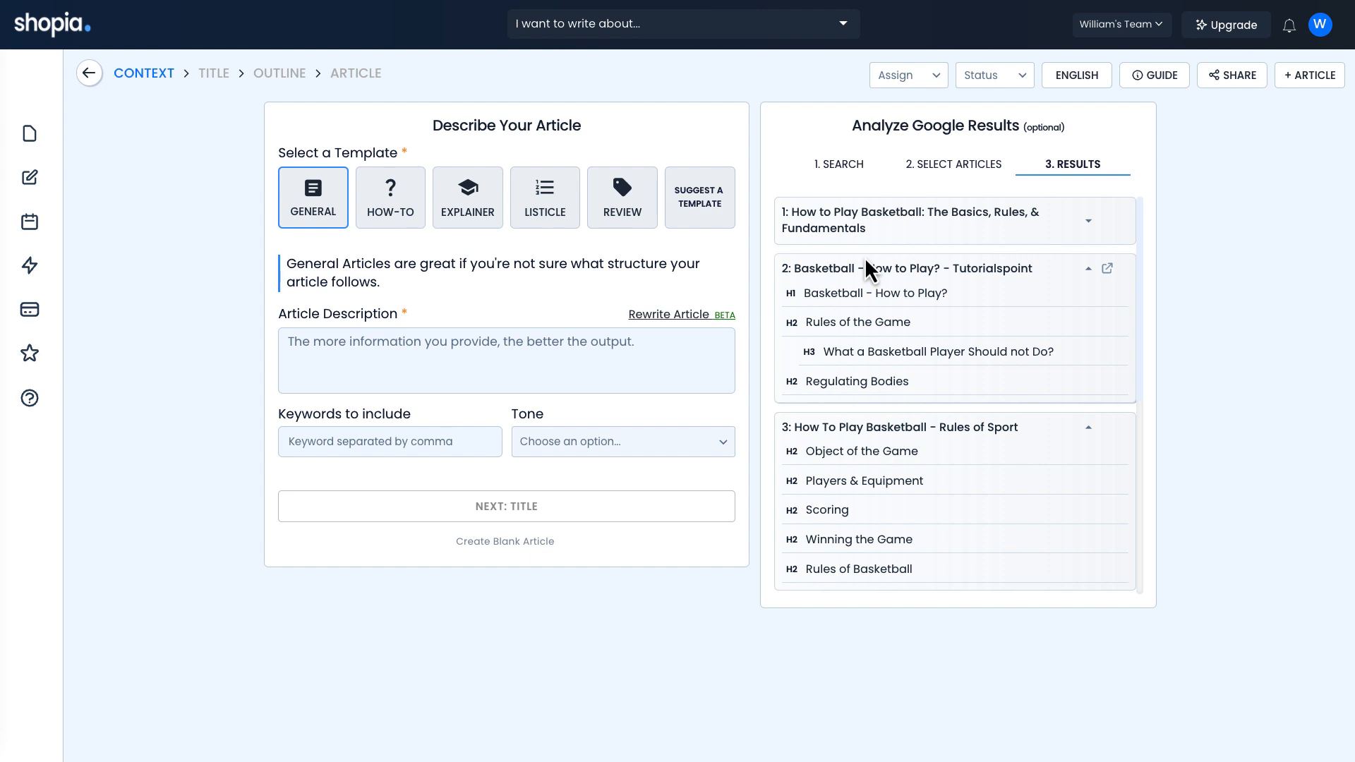
Enter "how to play basketball" as the article description
click(441, 351)
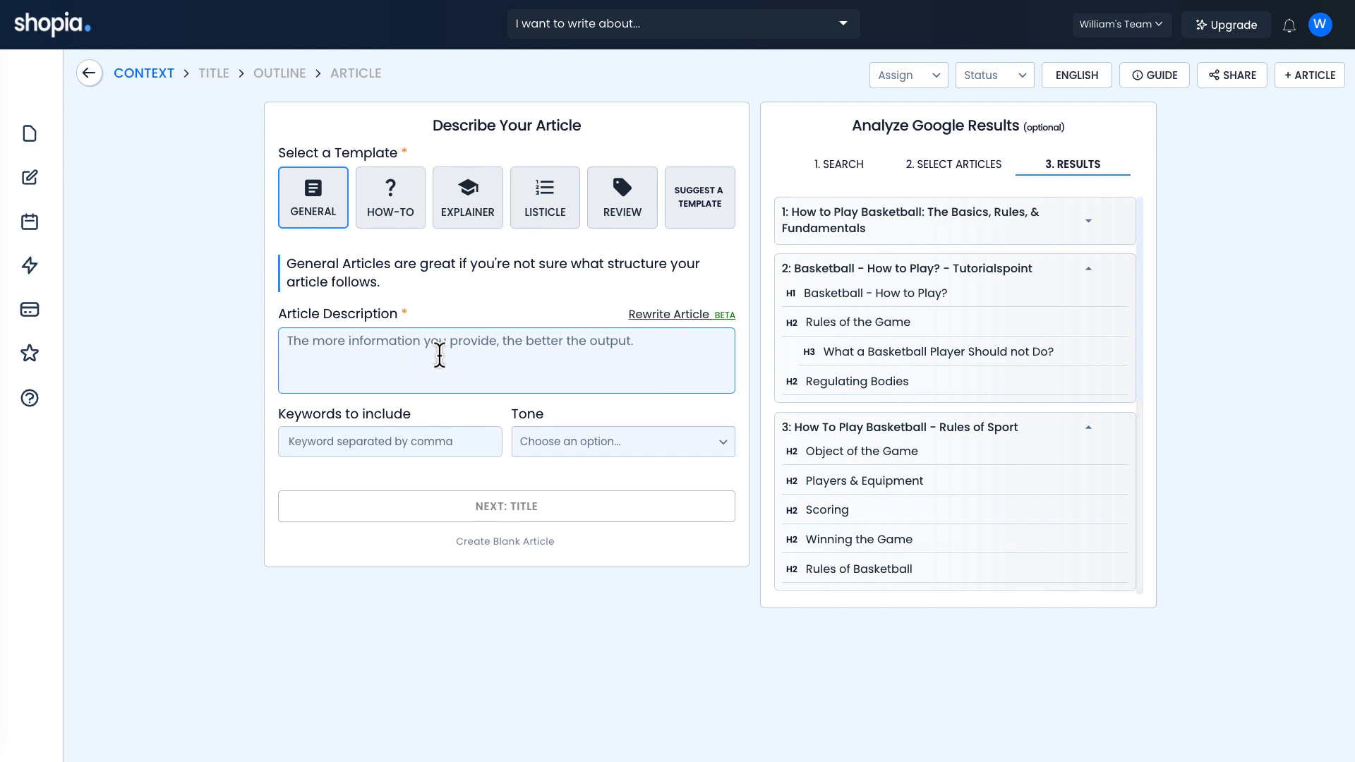
text(how)
key(BackSpace)
key(BackSpace)
key(BackSpace)
key(BackSpace)
text(how to pl)
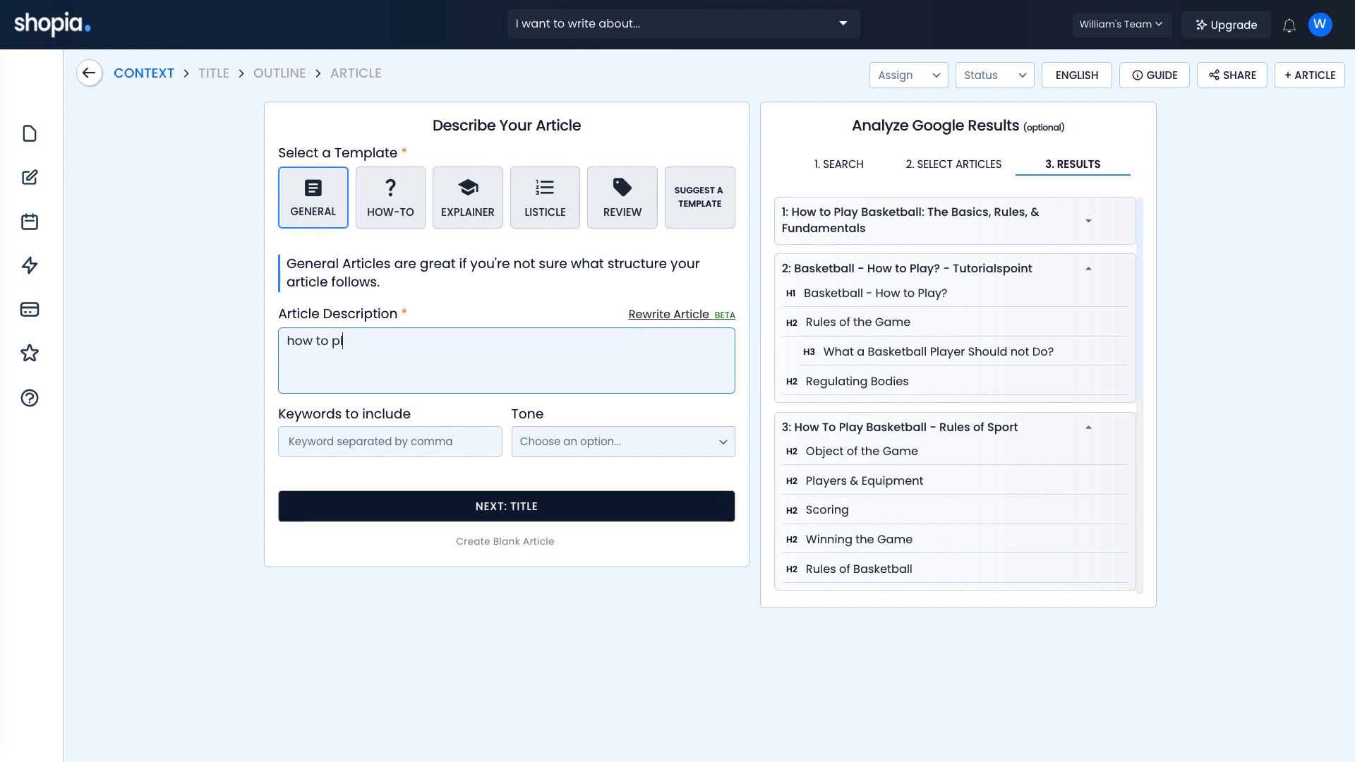
text(ay basketball)
Set the tone to Informative, add the keywords "basketball for beginners, how to play basketball", and continue to the title stage
click(494, 441)
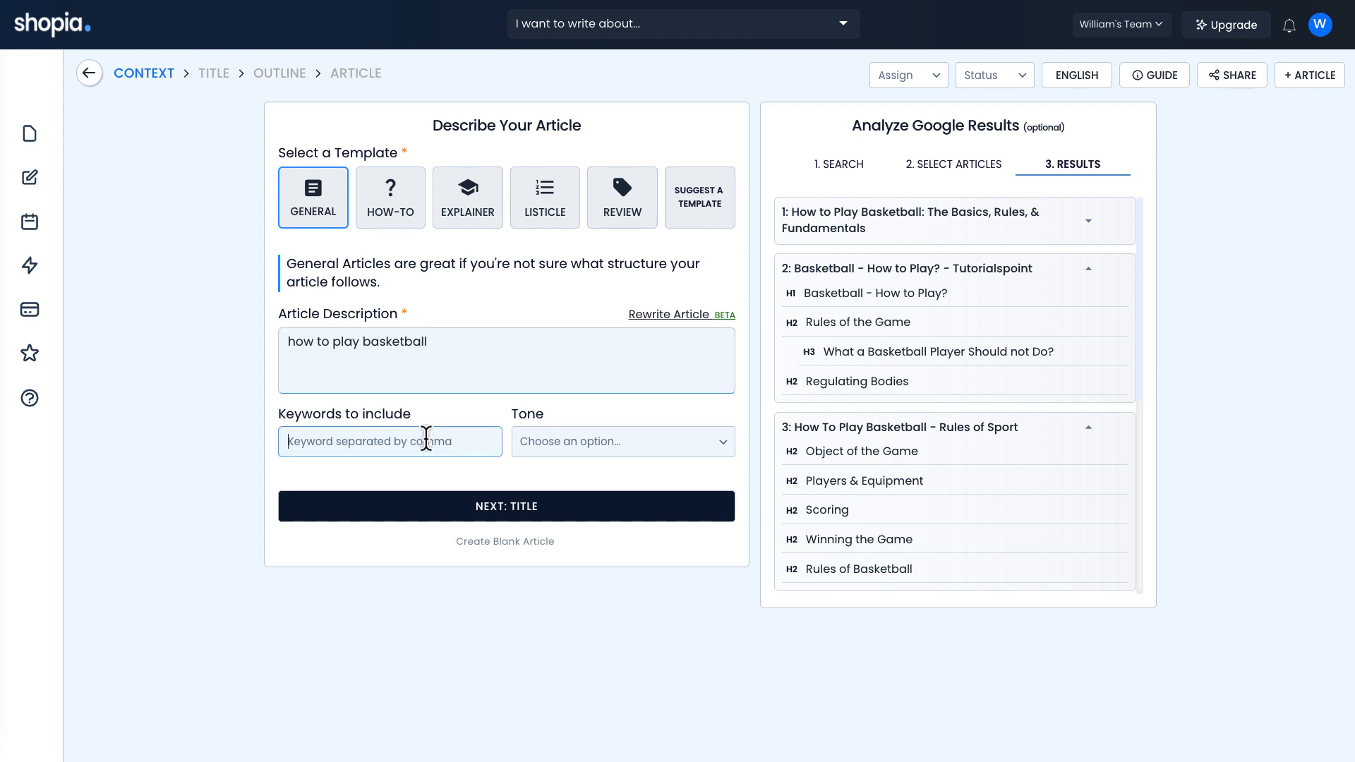
click(550, 444)
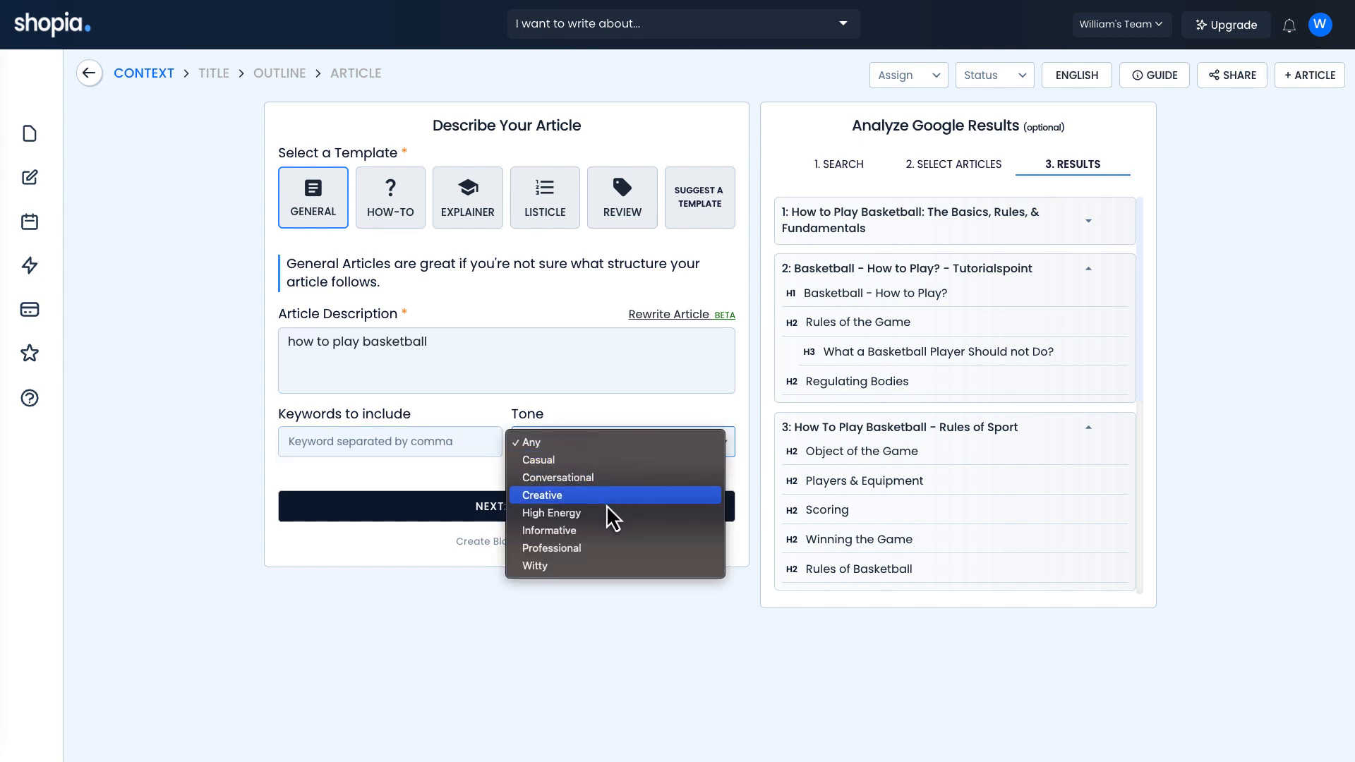
click(612, 531)
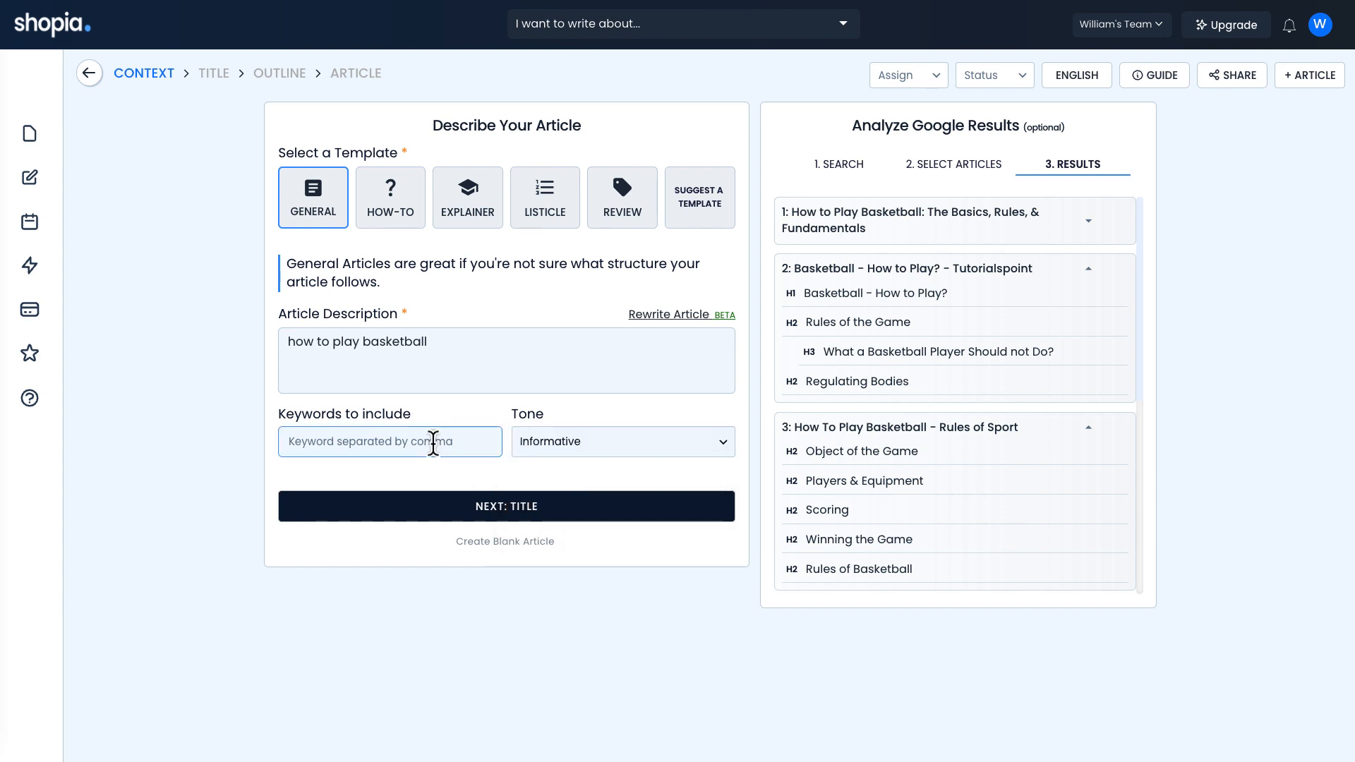
click(433, 443)
text(basketball for beginners)
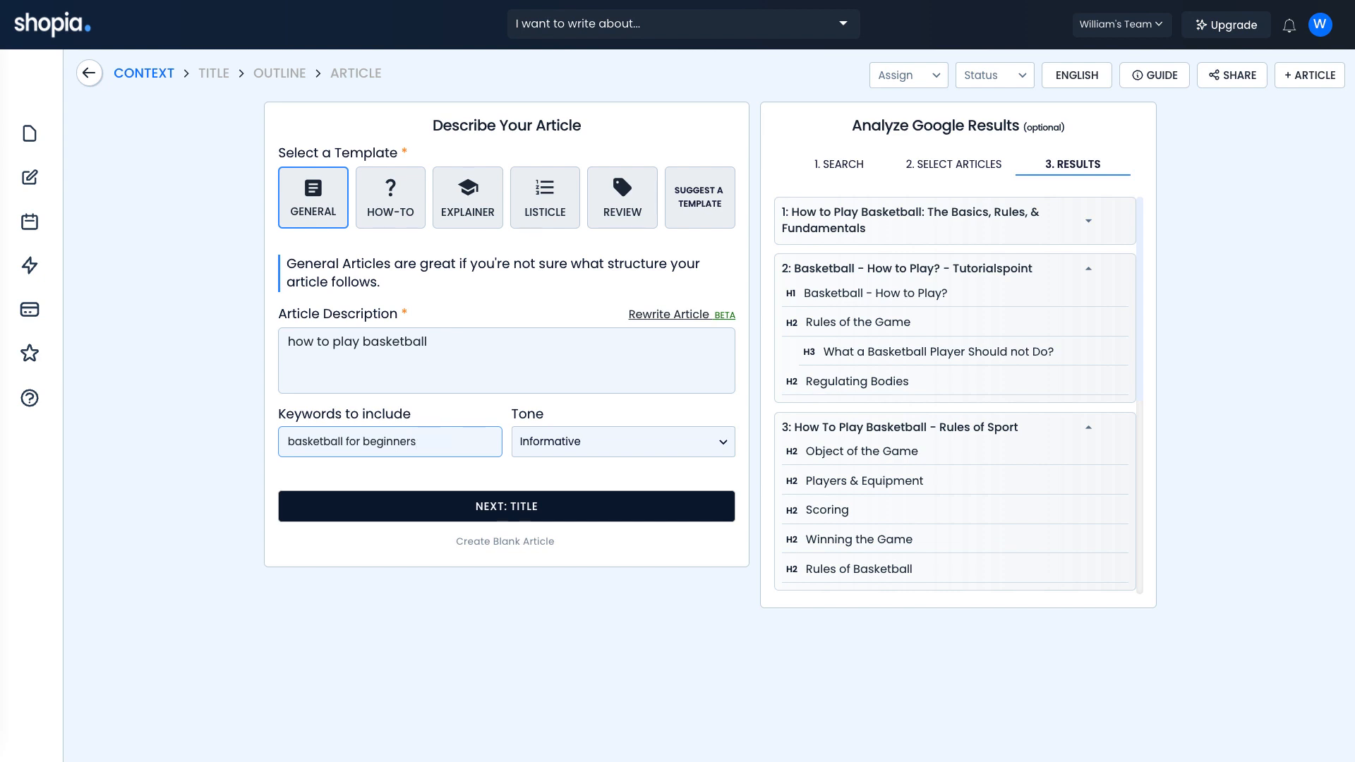
text(, how to play ba)
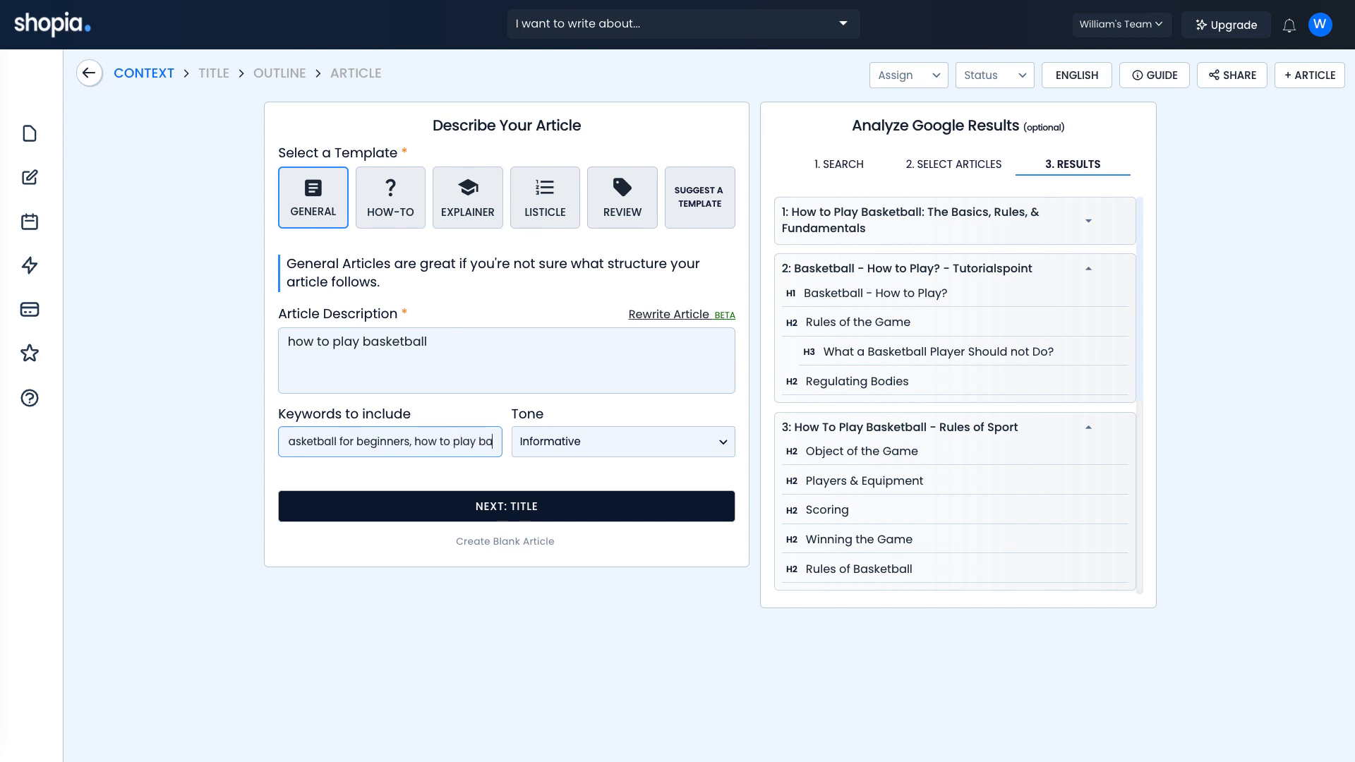
text(sketball)
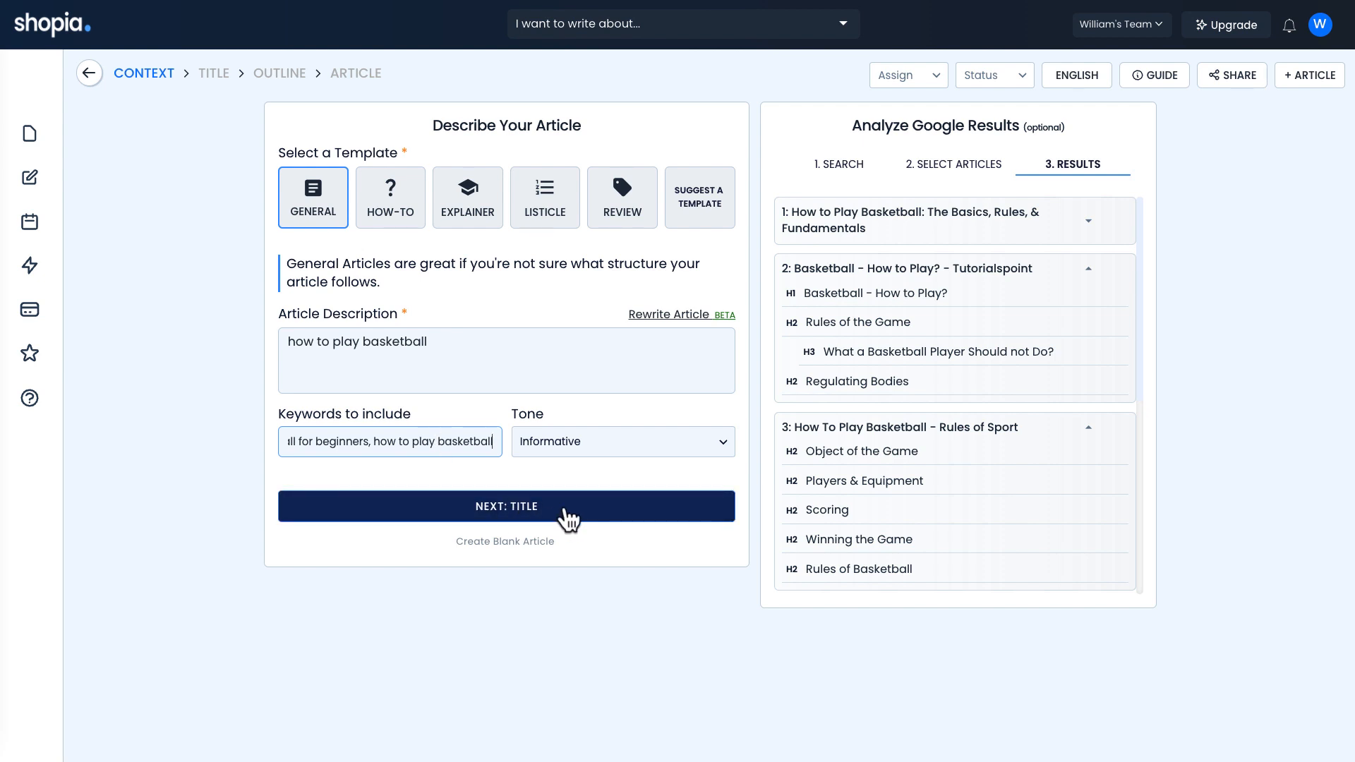
click(591, 515)
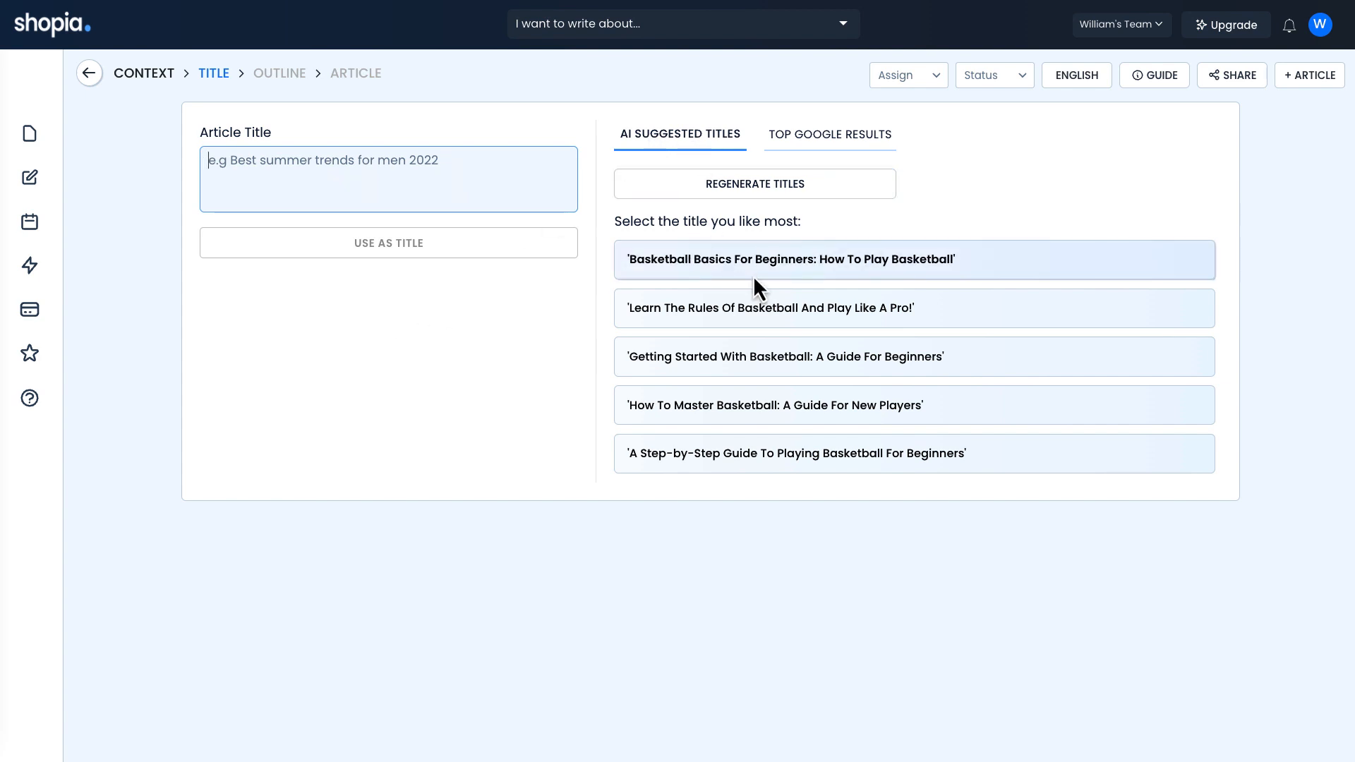
Check the top Google titles, and use the AI suggestion 'A Step-by-Step Guide To Playing Basketball For Beginners' as the article title
click(825, 152)
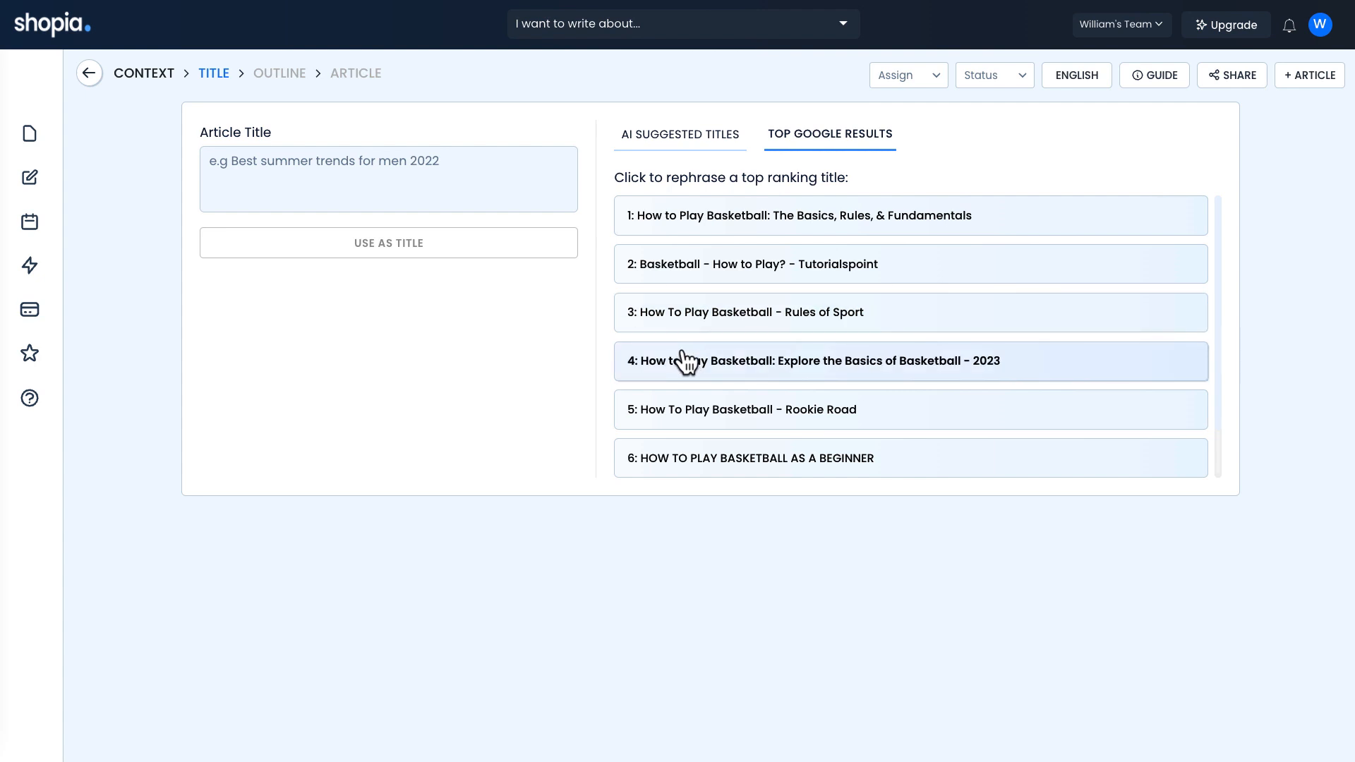
click(688, 148)
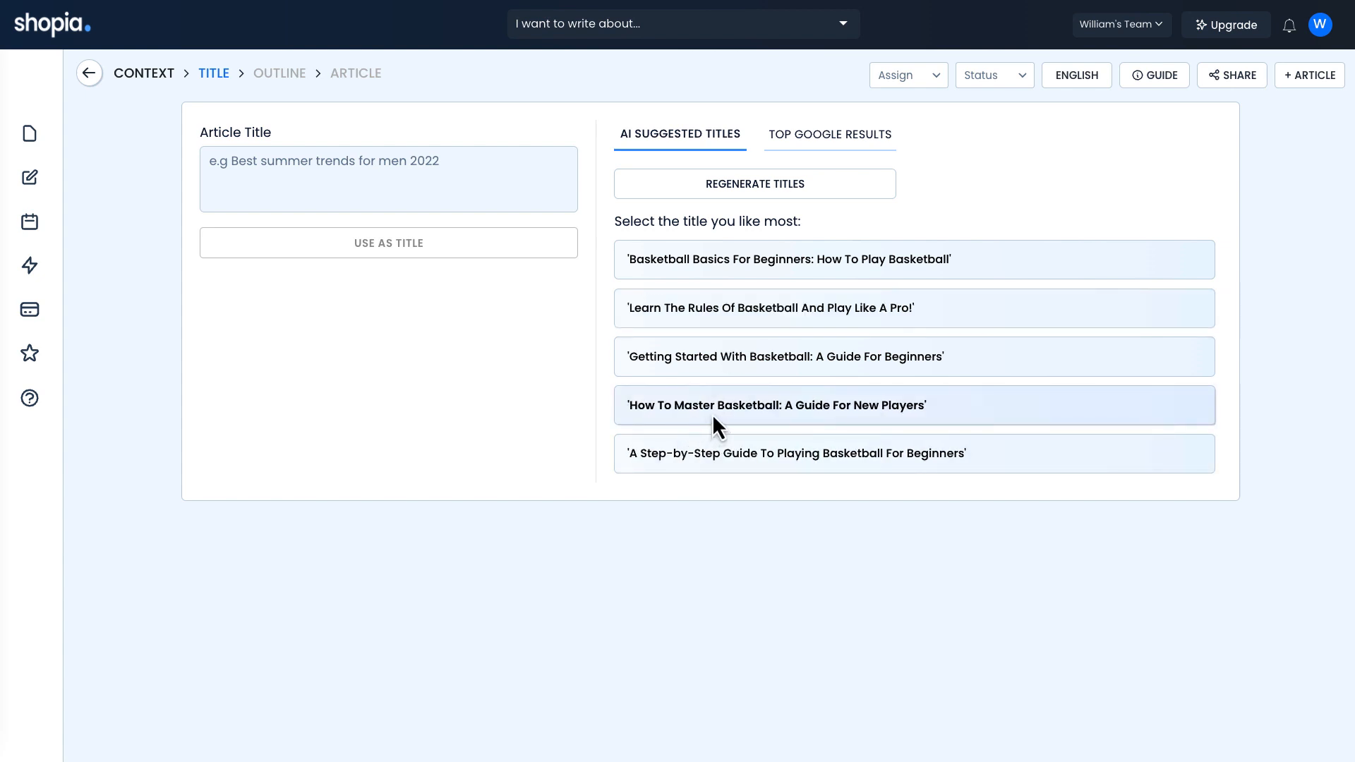
click(707, 458)
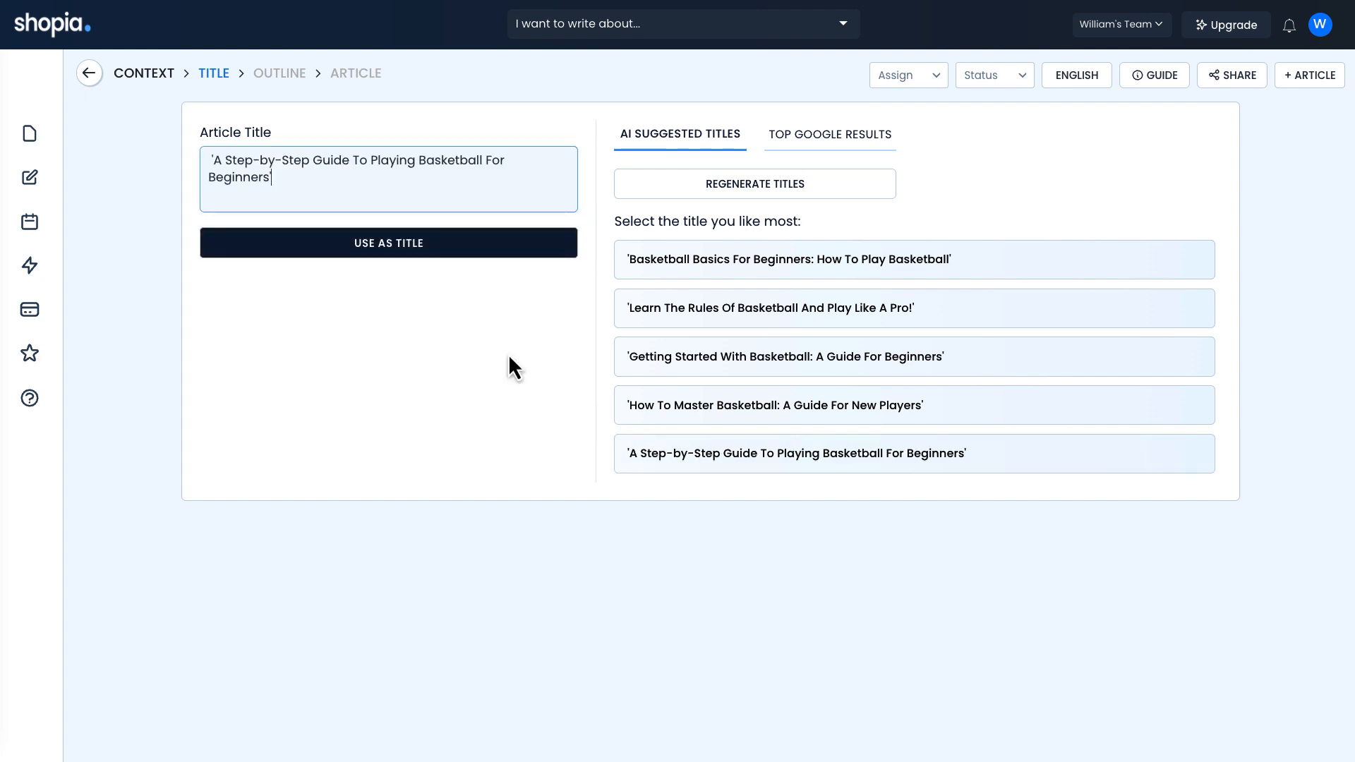
click(386, 254)
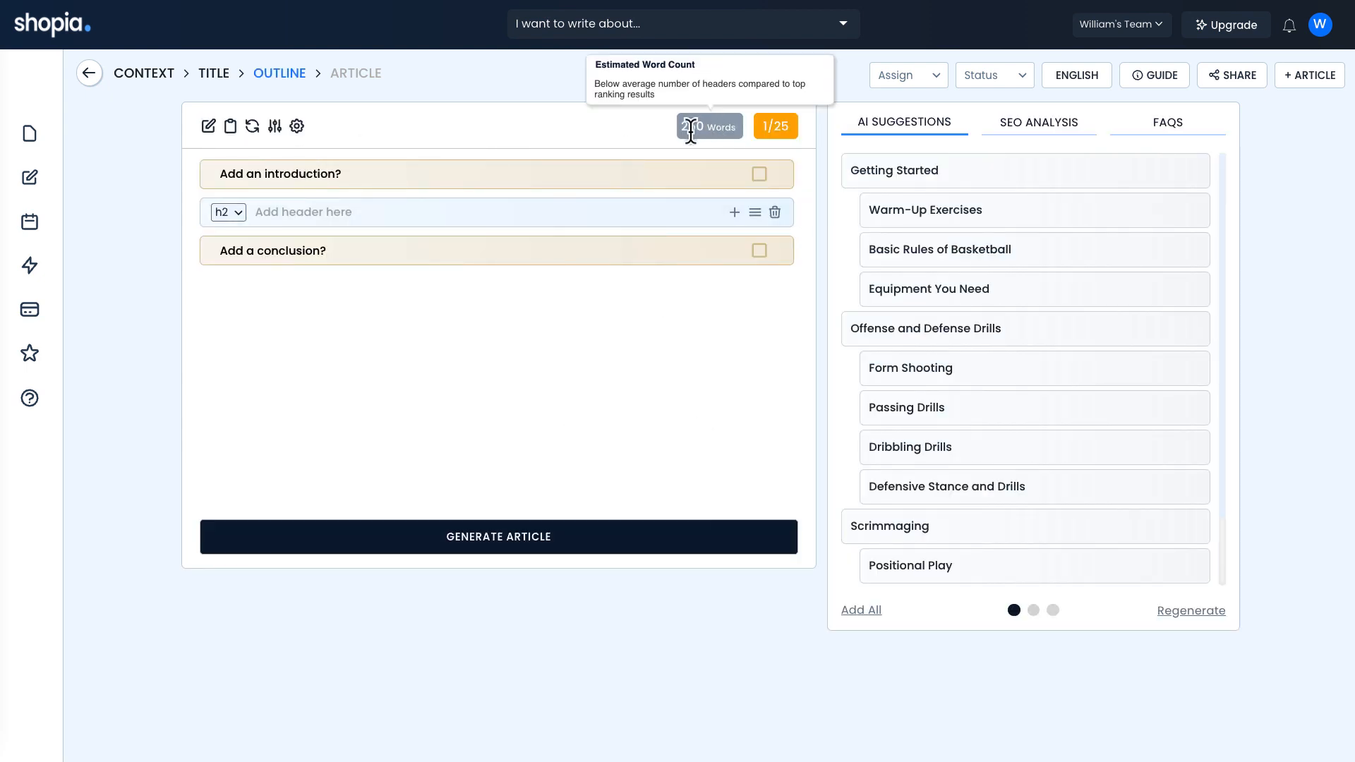
Try out the outline tools: the introduction toggle, the outline import window and the additional section options
click(402, 182)
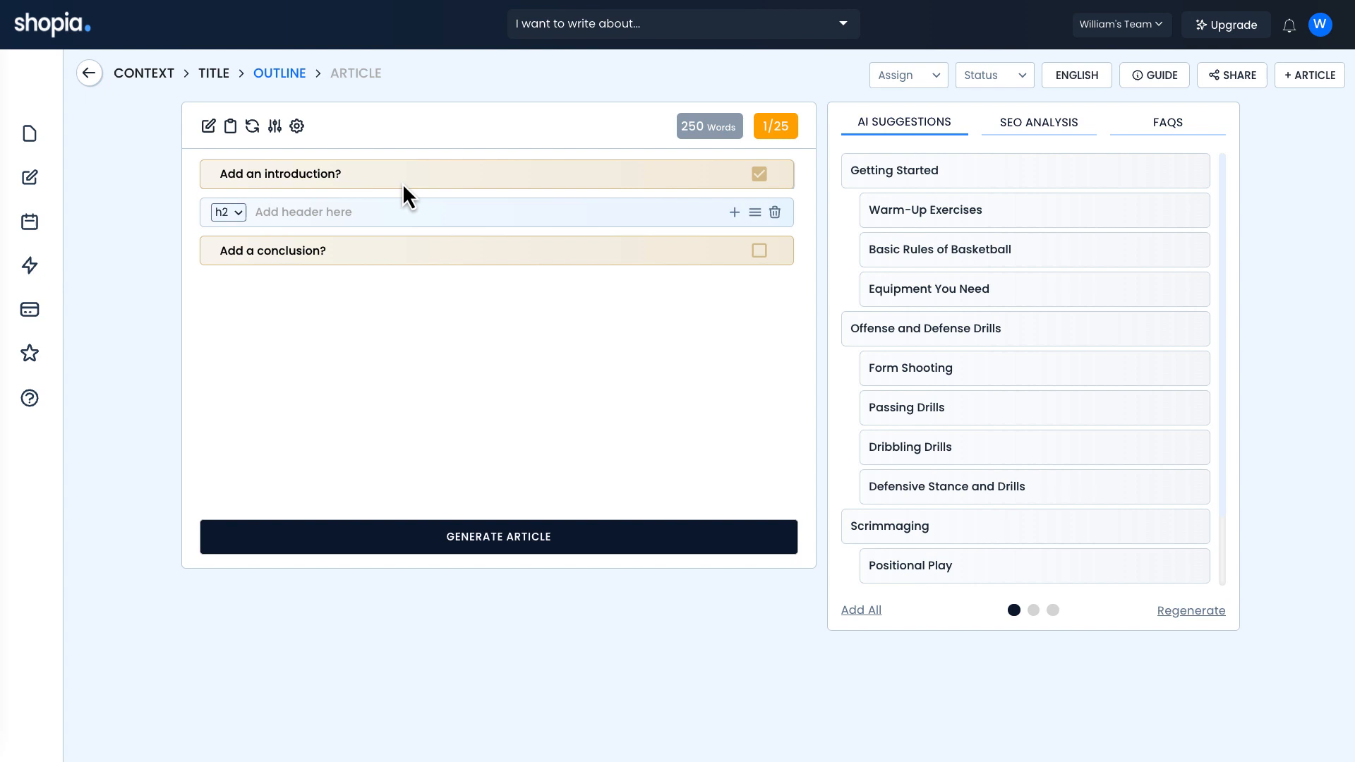
click(557, 180)
click(207, 126)
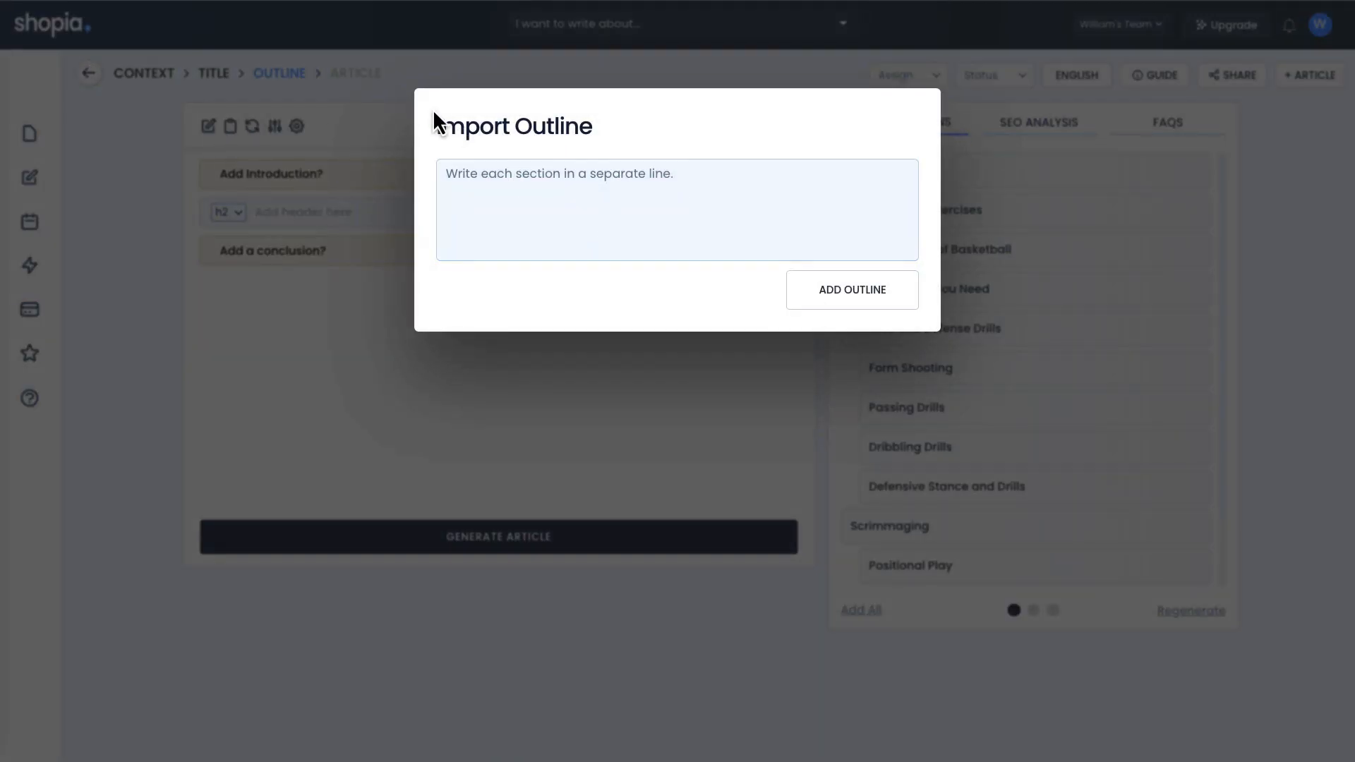
click(512, 388)
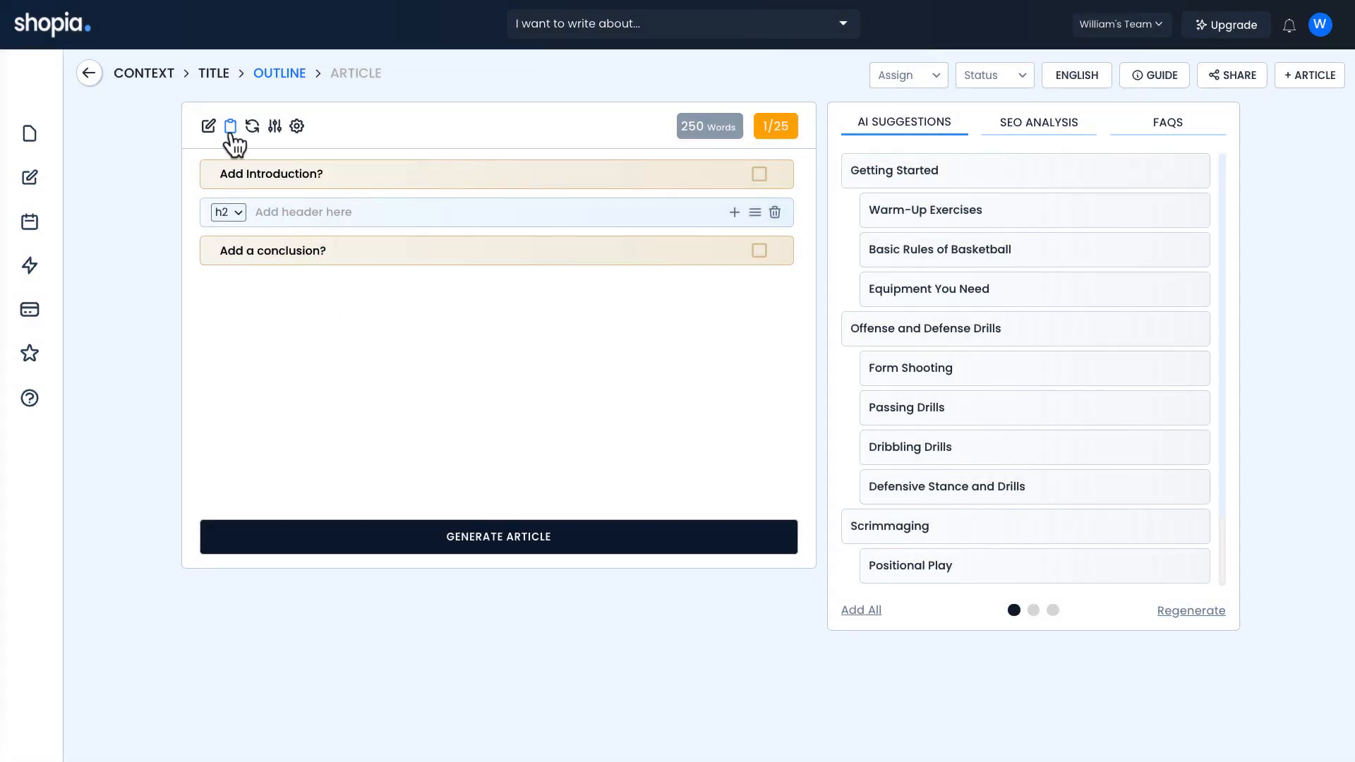
click(276, 127)
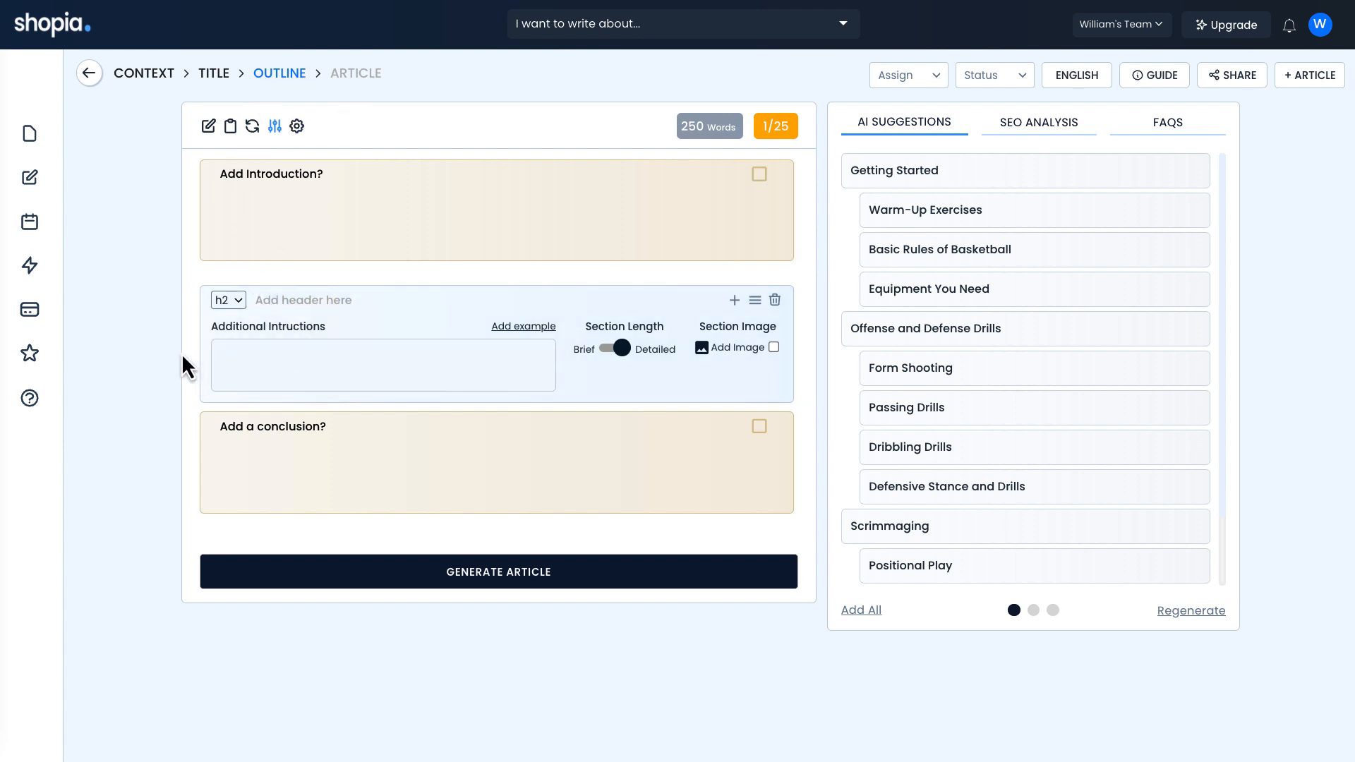
click(274, 127)
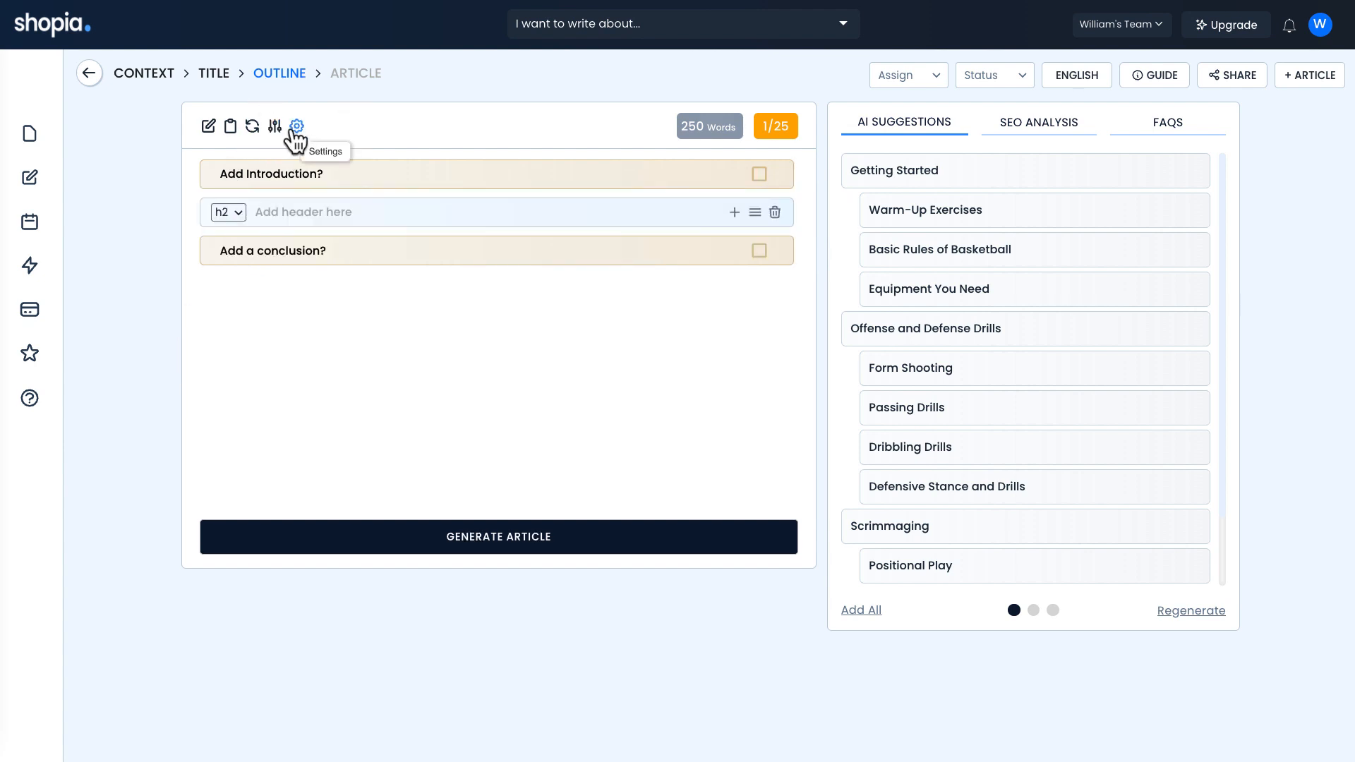
Go through the outline settings for featured image, automatic outline, section images and section length, and close them
click(295, 127)
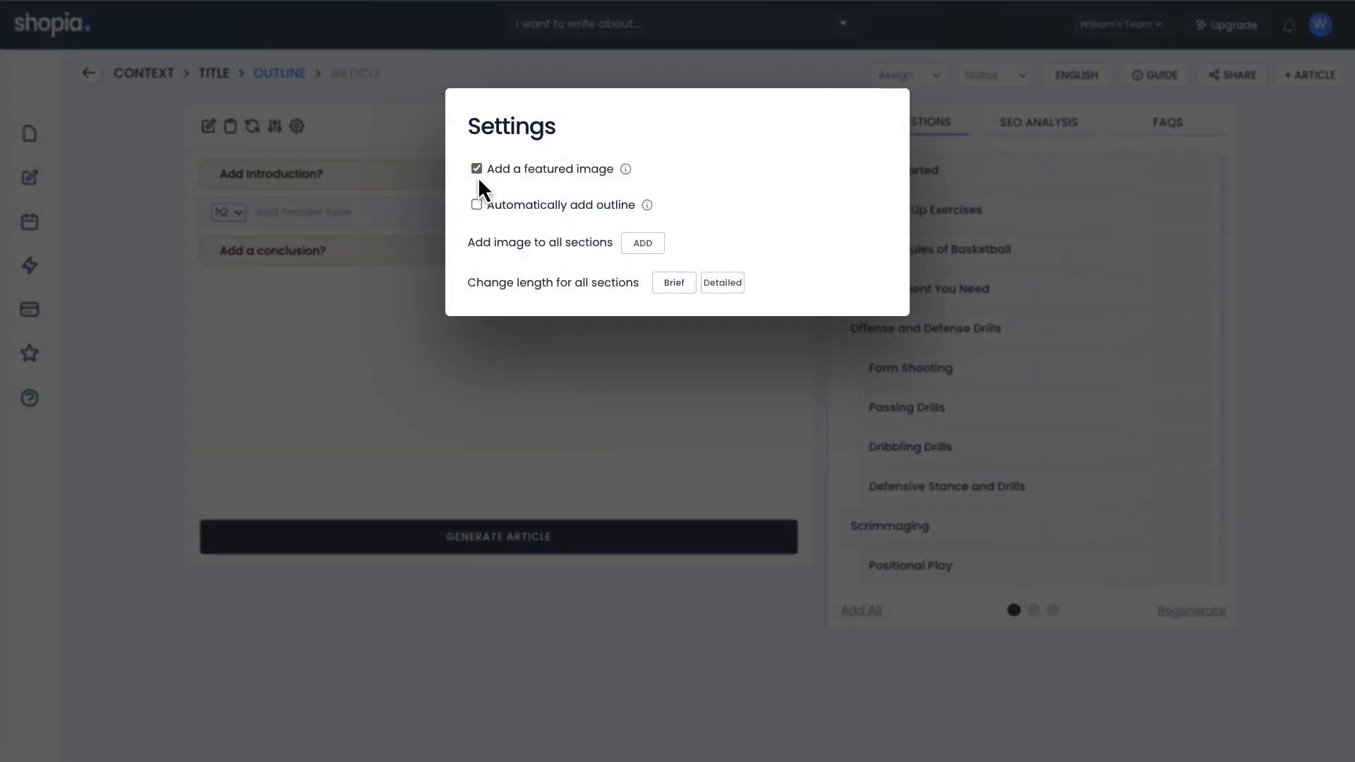
click(477, 204)
click(643, 249)
click(727, 284)
click(365, 391)
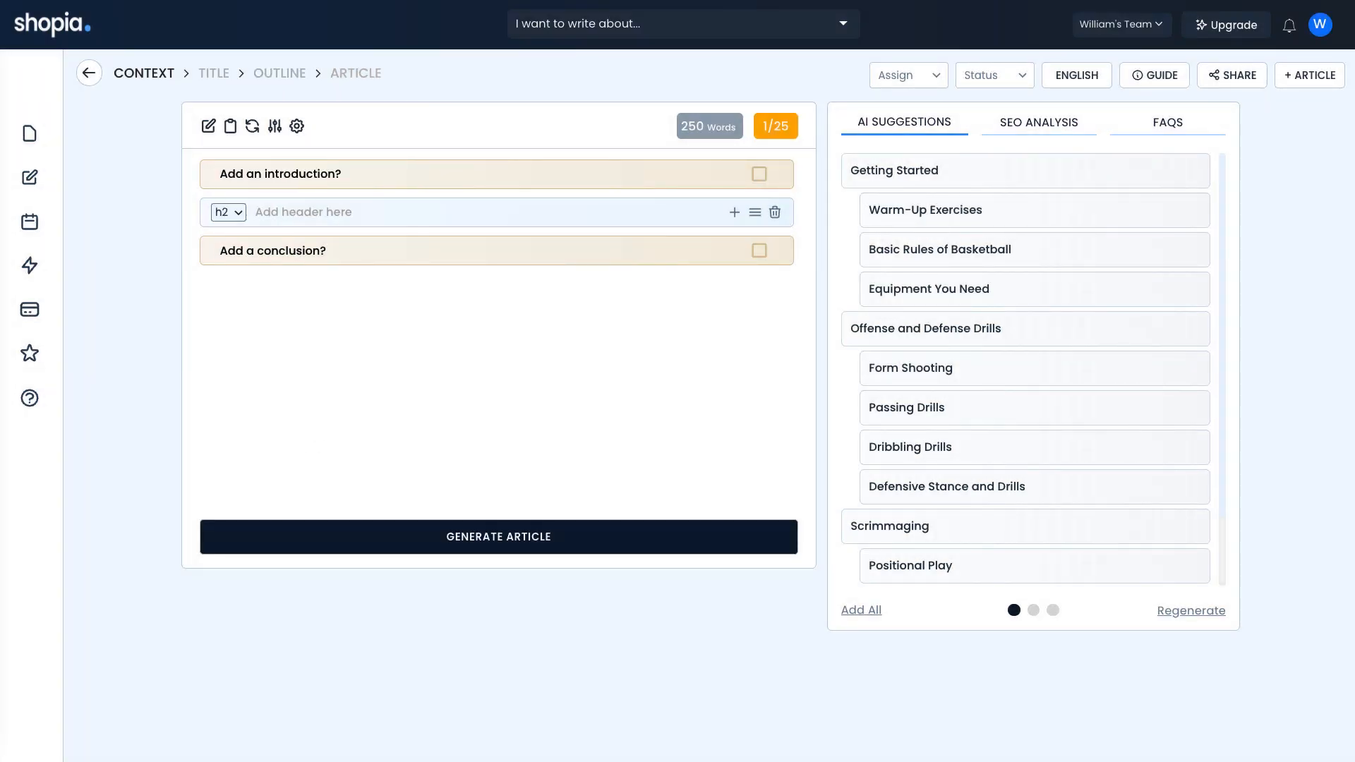
Include both an introduction and a conclusion in the article outline
click(759, 174)
click(758, 176)
click(759, 175)
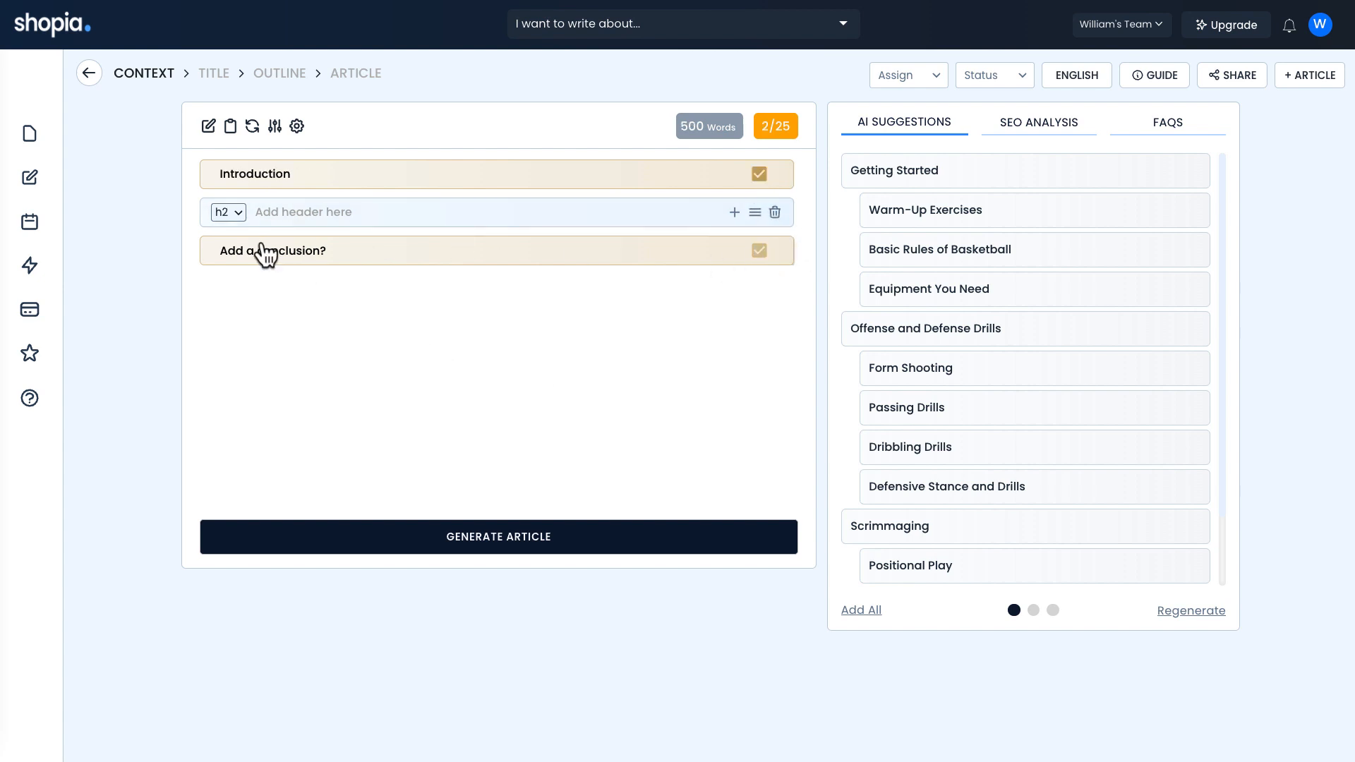
click(759, 250)
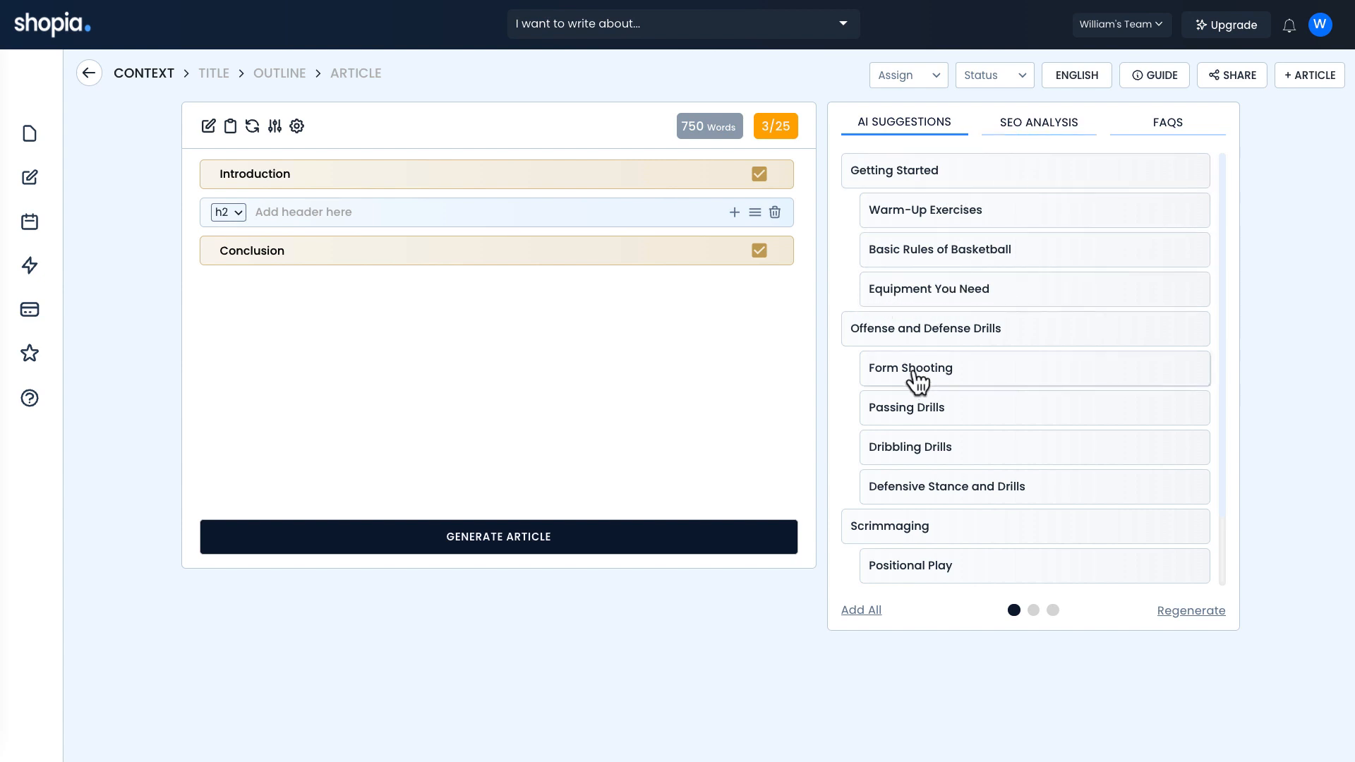
Browse the AI heading suggestions, and add 'Video' and 'Expert Q&A' from the first SEO analysis result to the outline
scroll(886, 357, down, 2)
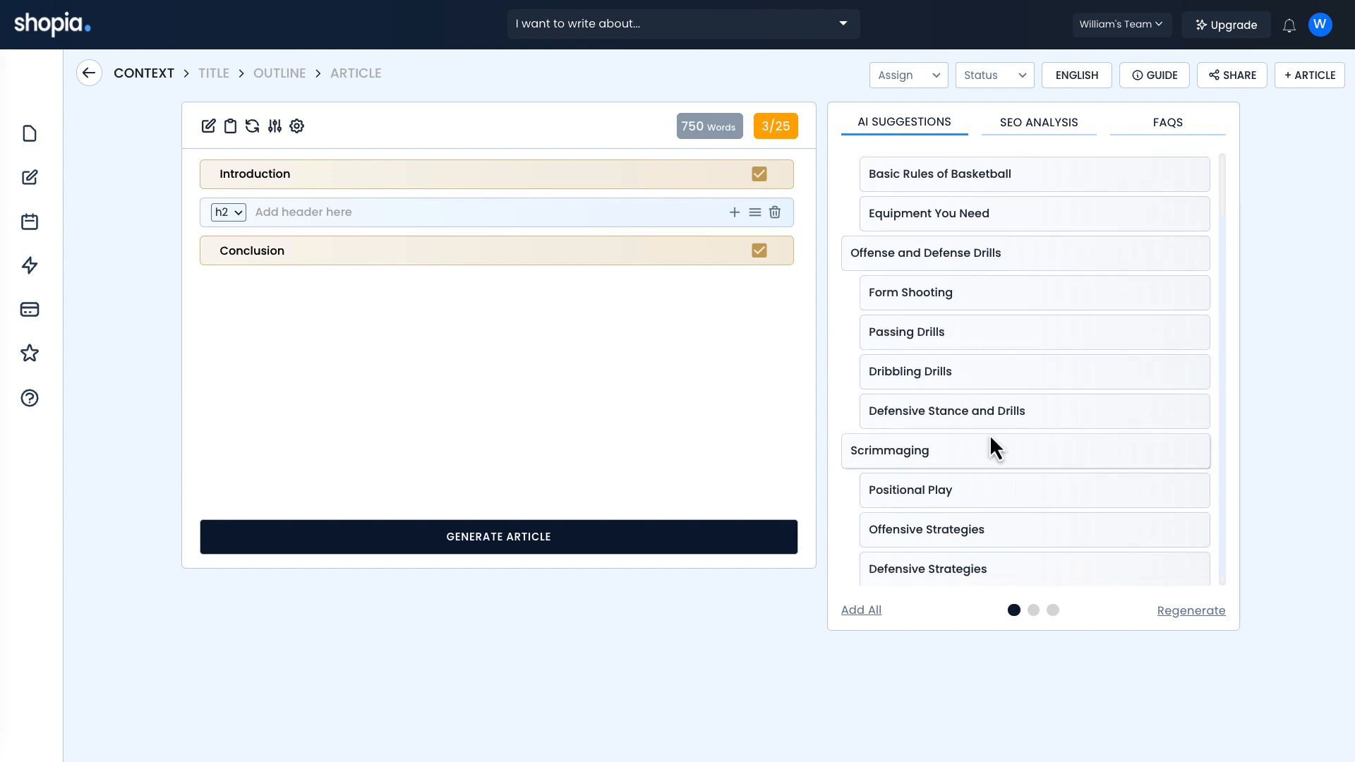
scroll(900, 434, down, 1)
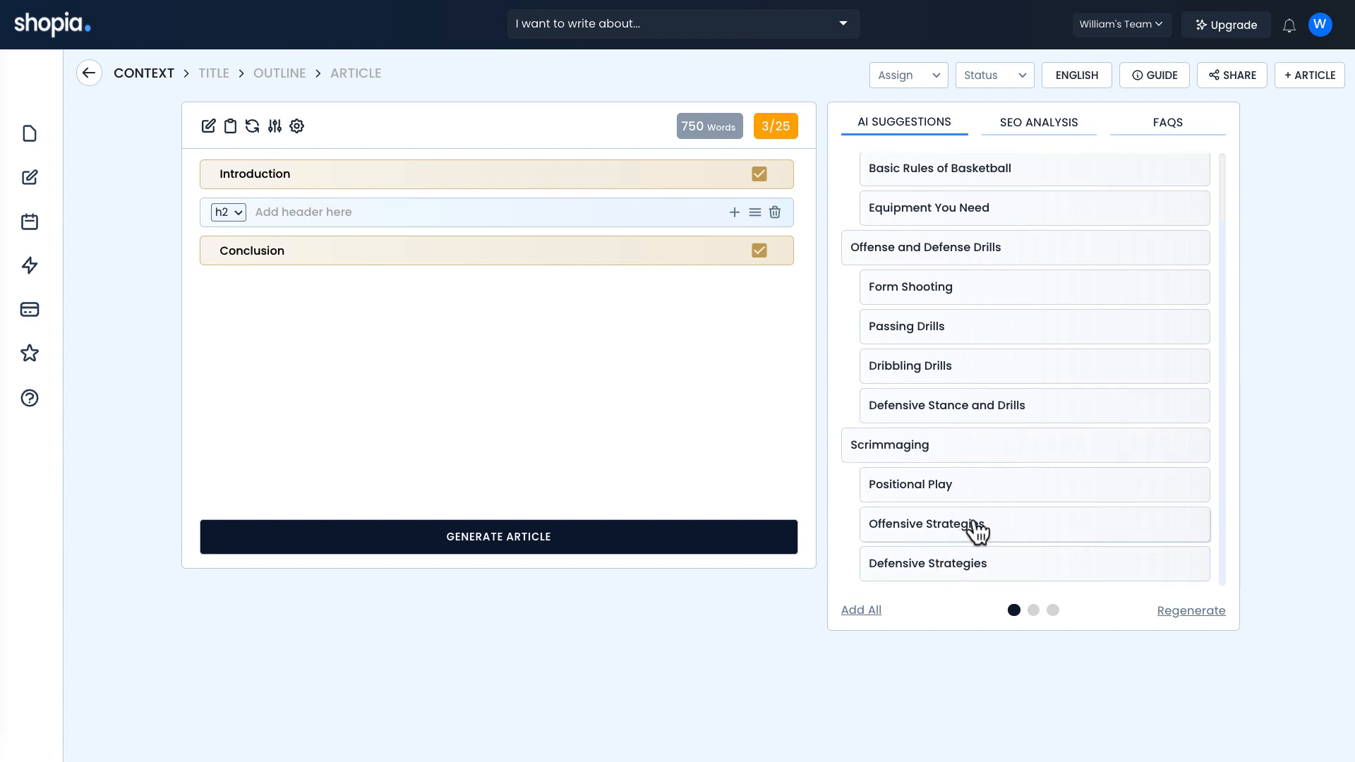
click(1030, 142)
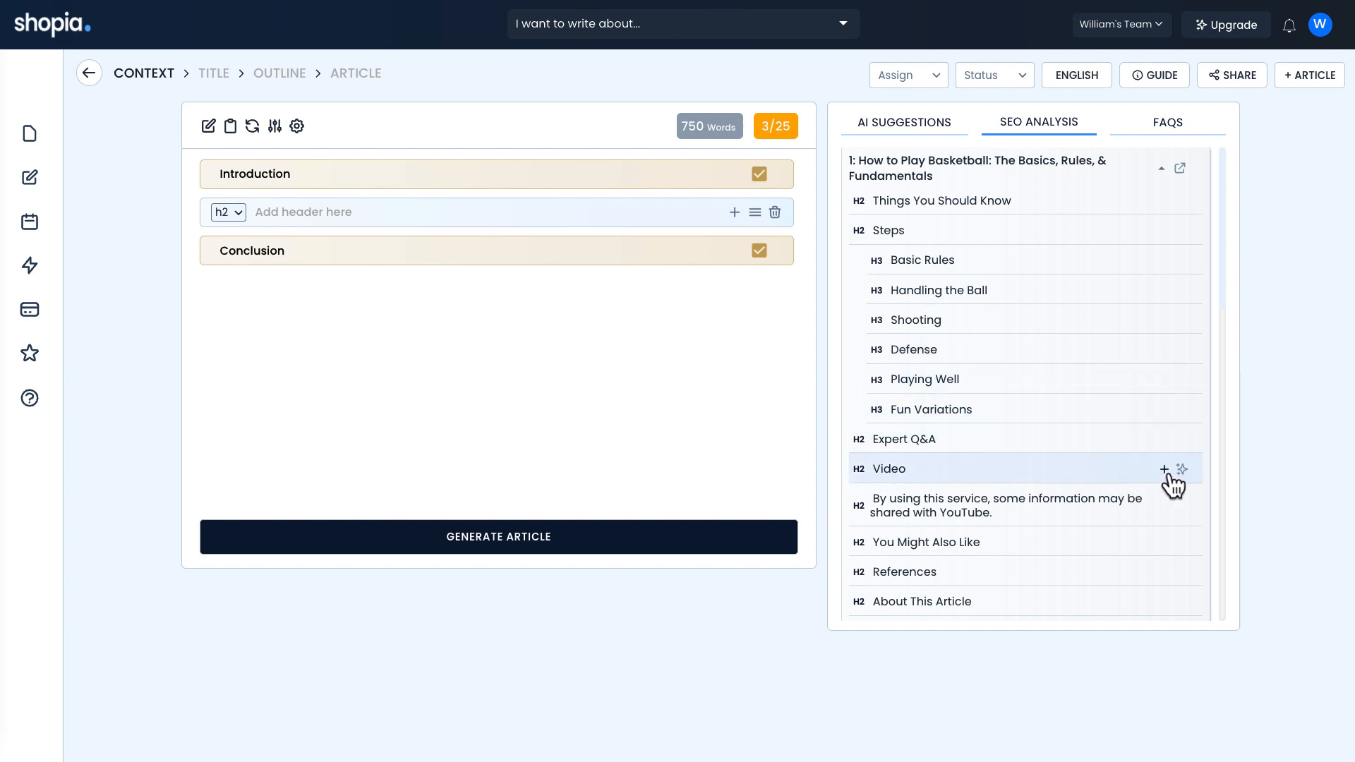
click(1164, 470)
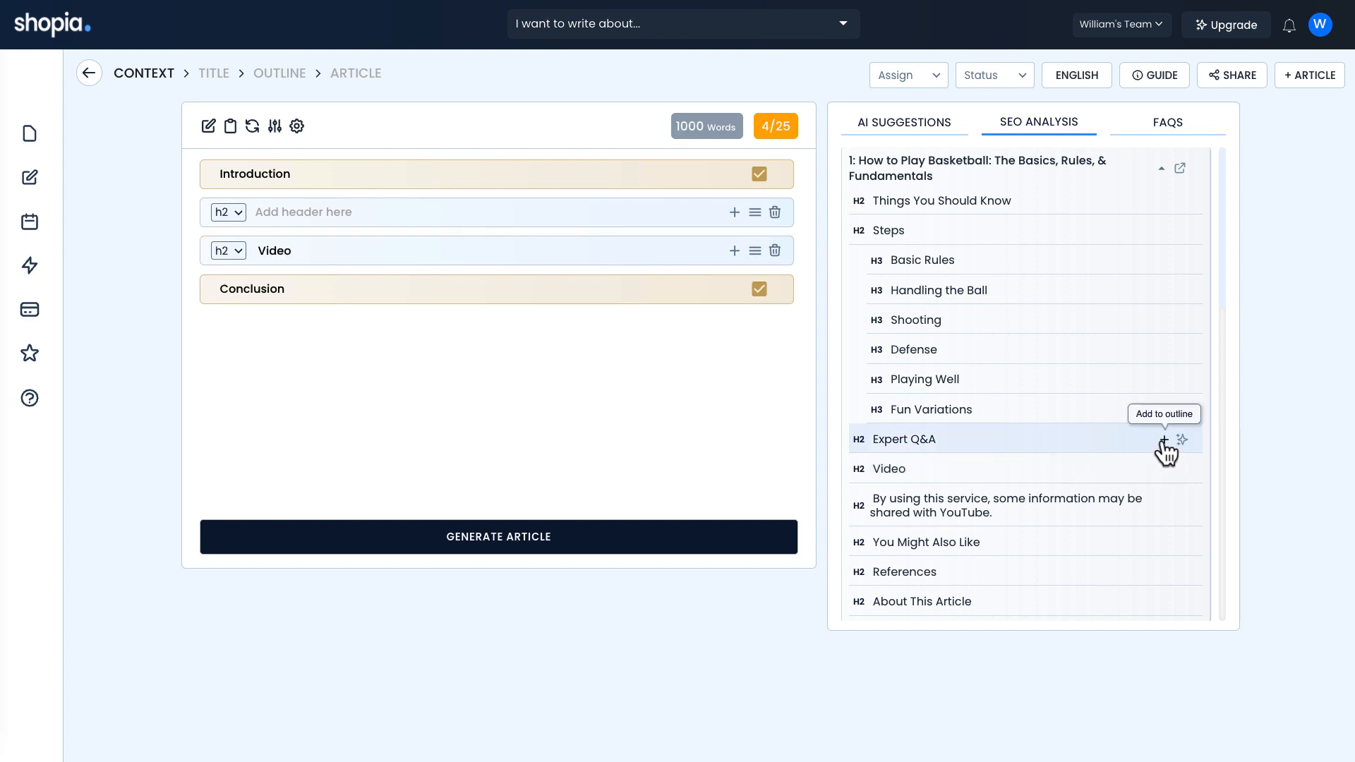
click(1163, 440)
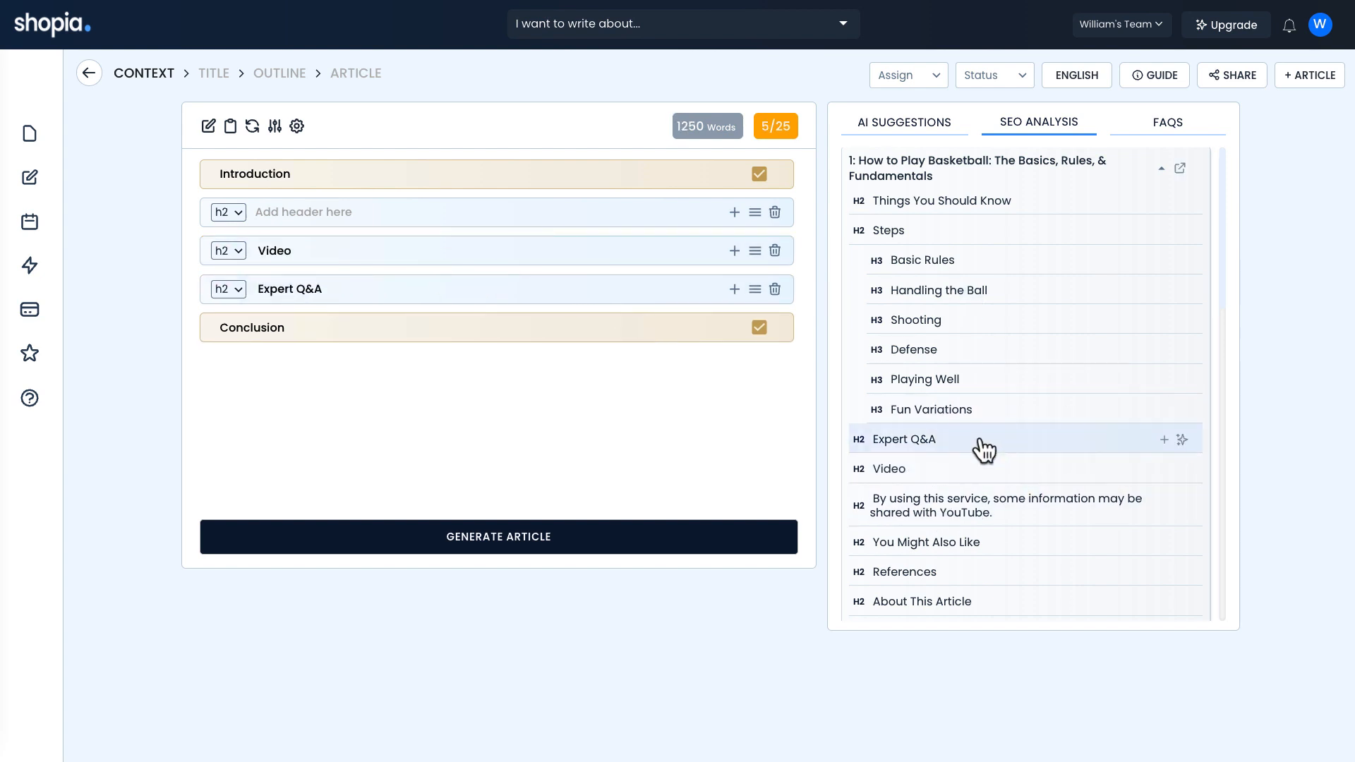
Add the heading 'Object of the Game' from the SEO analysis result 'How To Play Basketball - Rules of Sport' to the outline
scroll(982, 448, down, 1)
scroll(984, 367, down, 4)
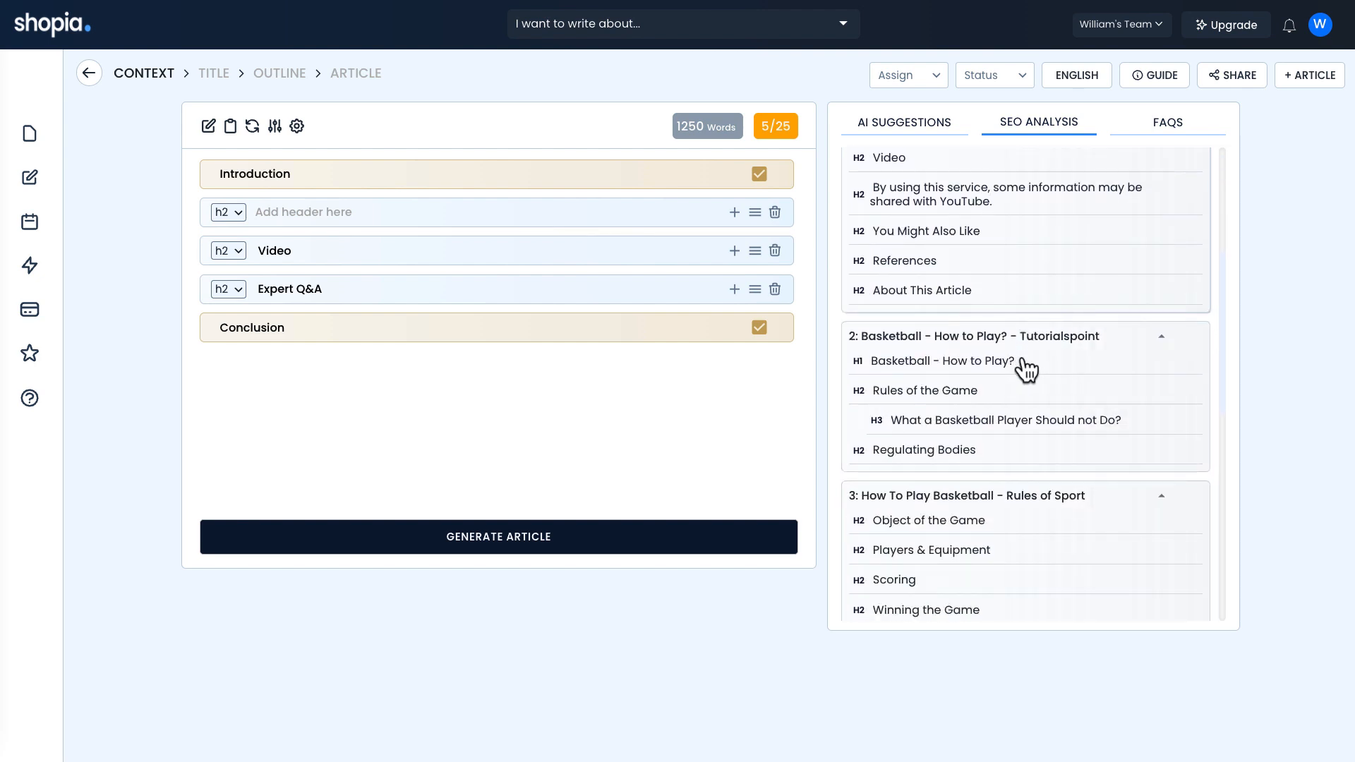
scroll(983, 366, down, 2)
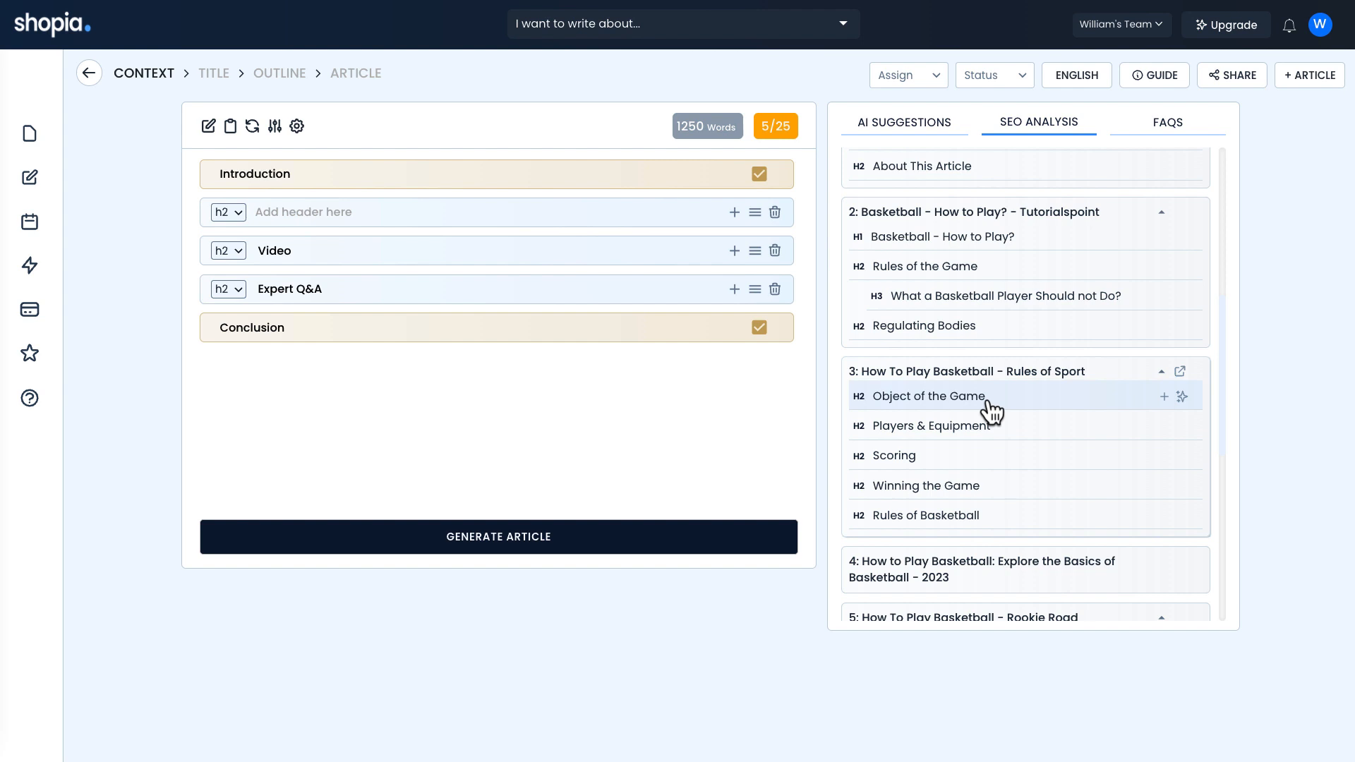
click(1164, 396)
Move 'Object of the Game' directly below the introduction, and delete the empty header section
drag(754, 328, 760, 248)
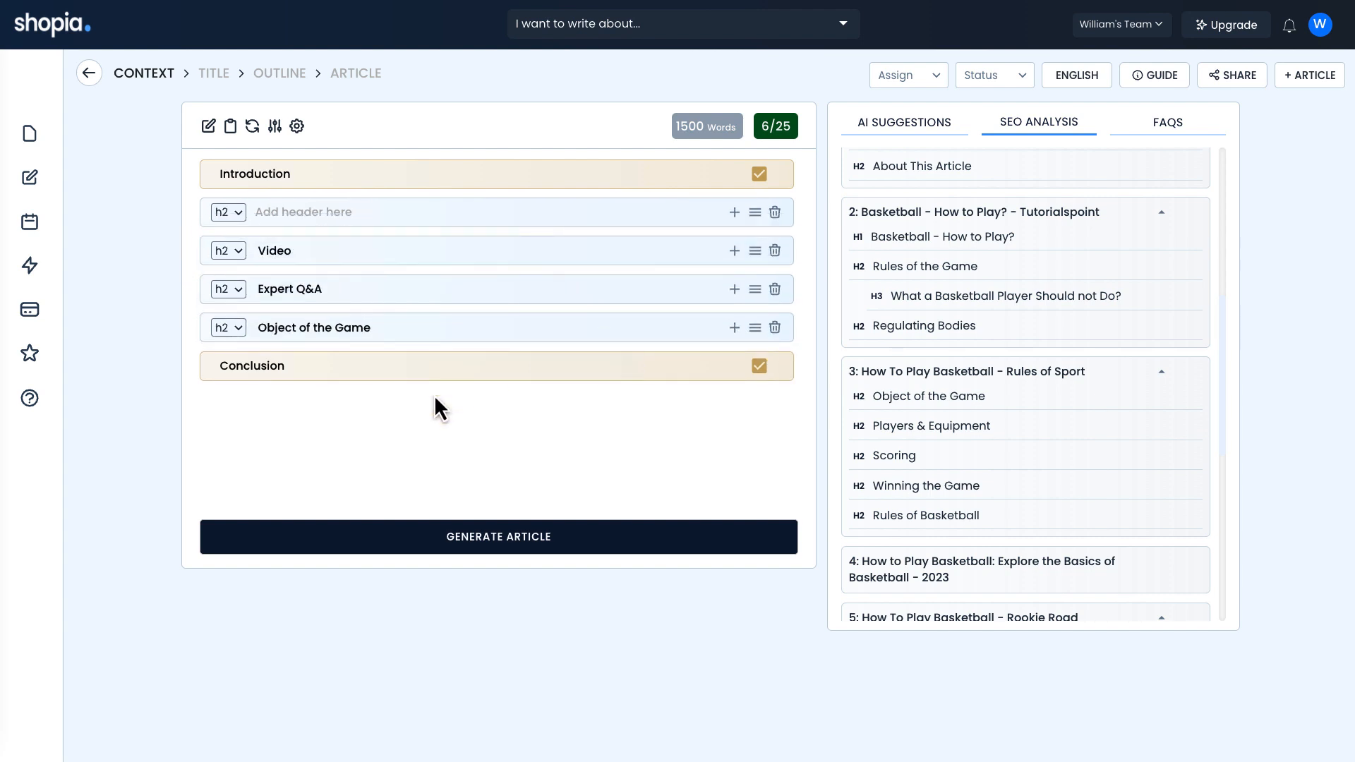
drag(754, 328, 752, 212)
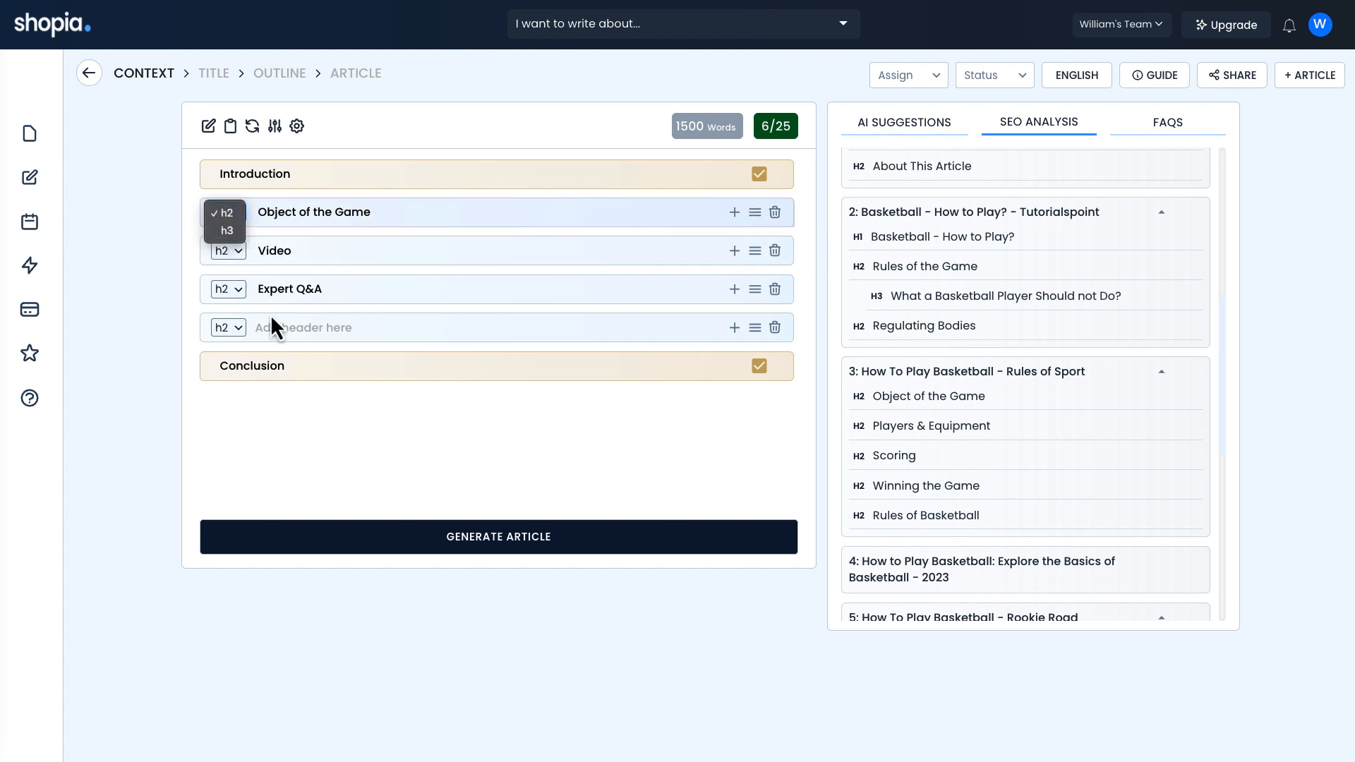
click(323, 388)
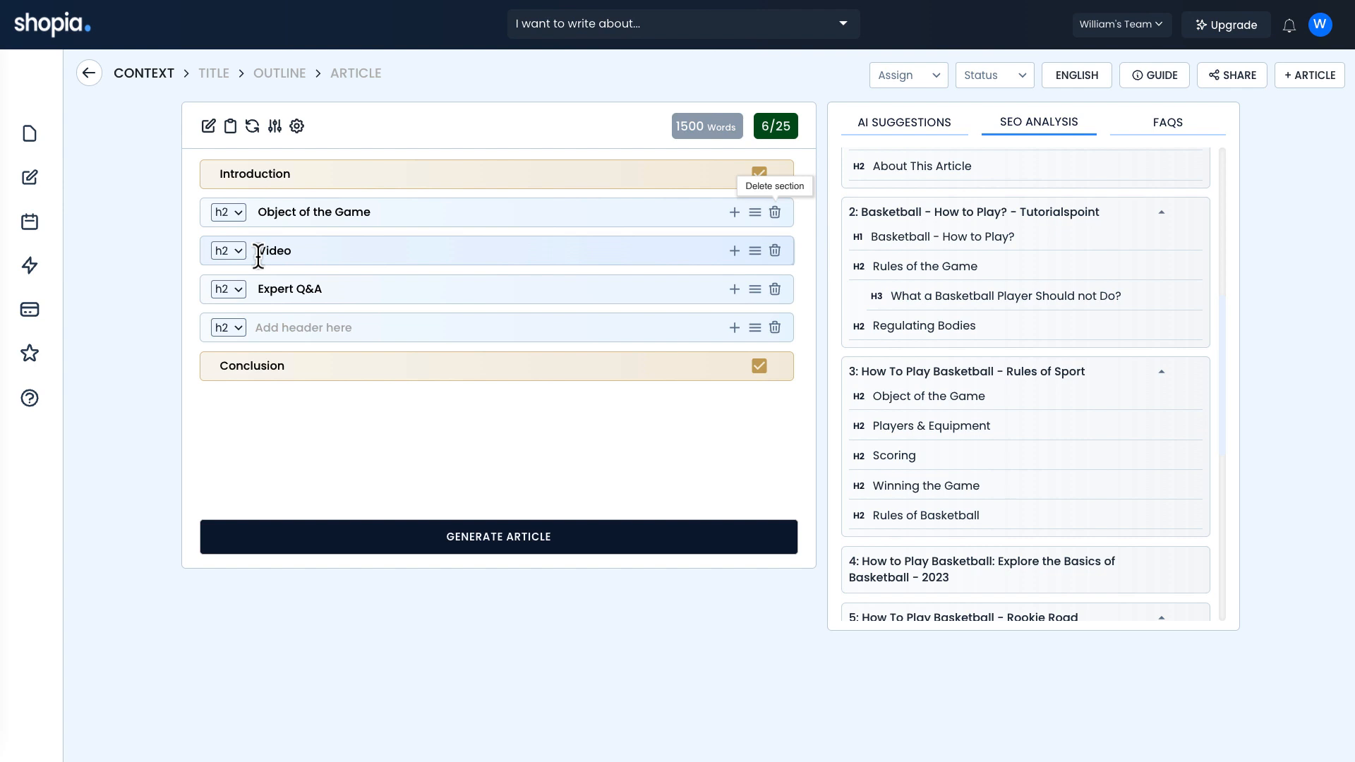
click(774, 329)
Add the AI suggestion 'Getting Started' with subheadings 'Warm-Up Exercises', 'Basic Rules of Basketball' and 'Equipment You Need' to the outline
click(908, 134)
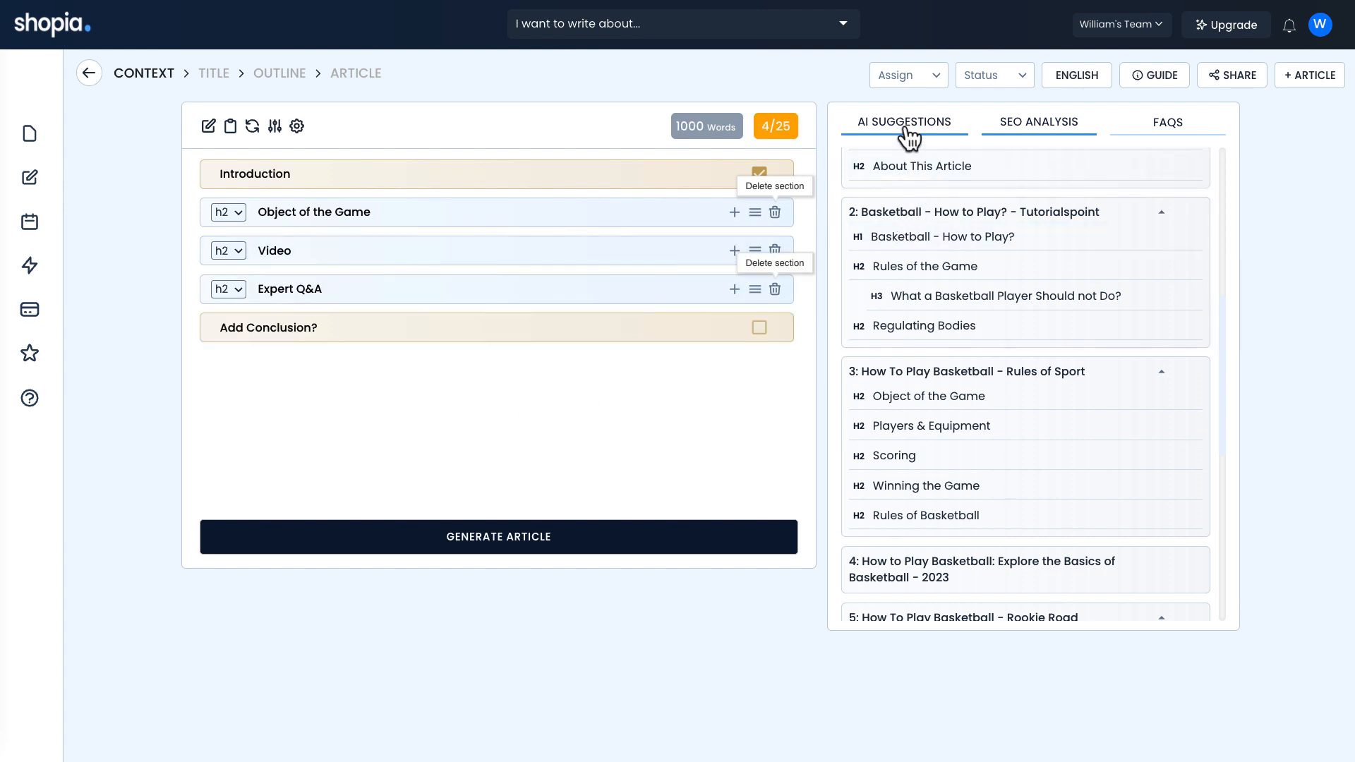
scroll(959, 229, up, 2)
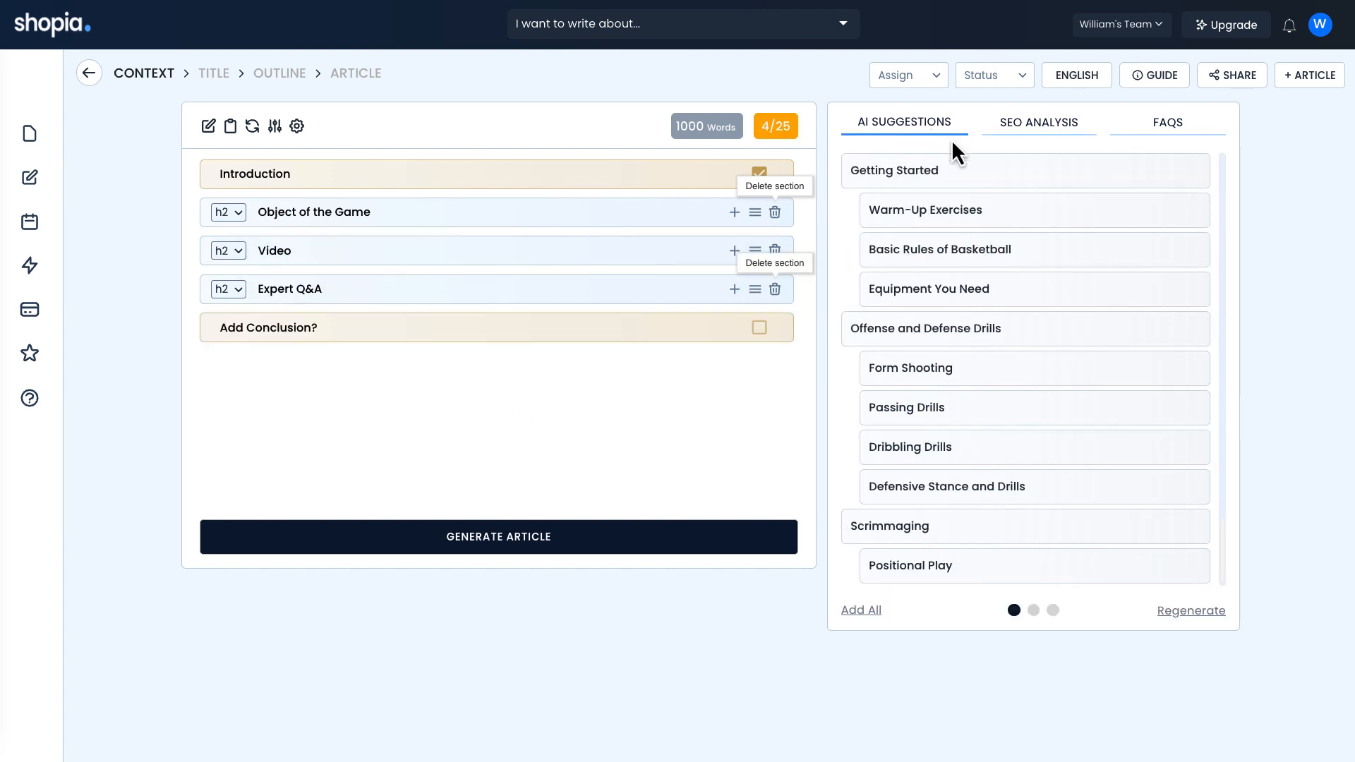
click(945, 185)
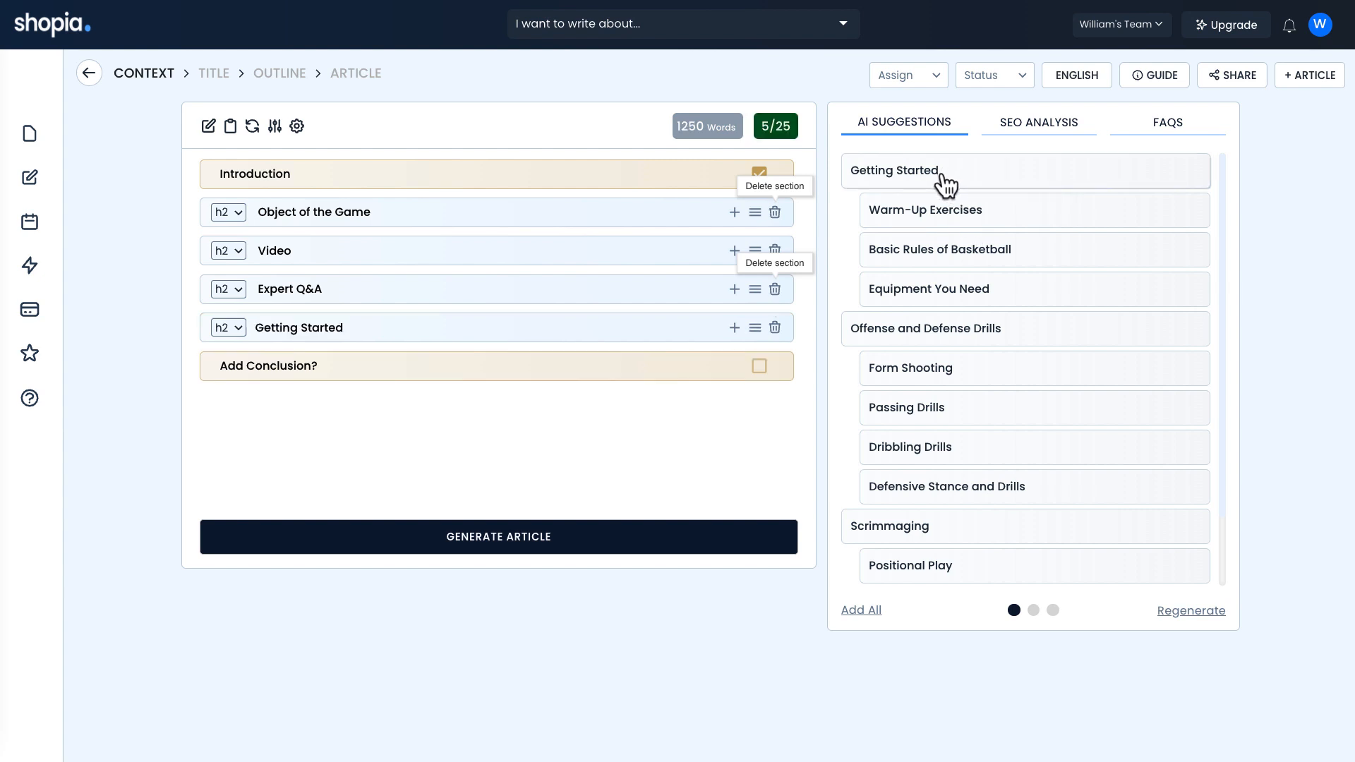
click(948, 224)
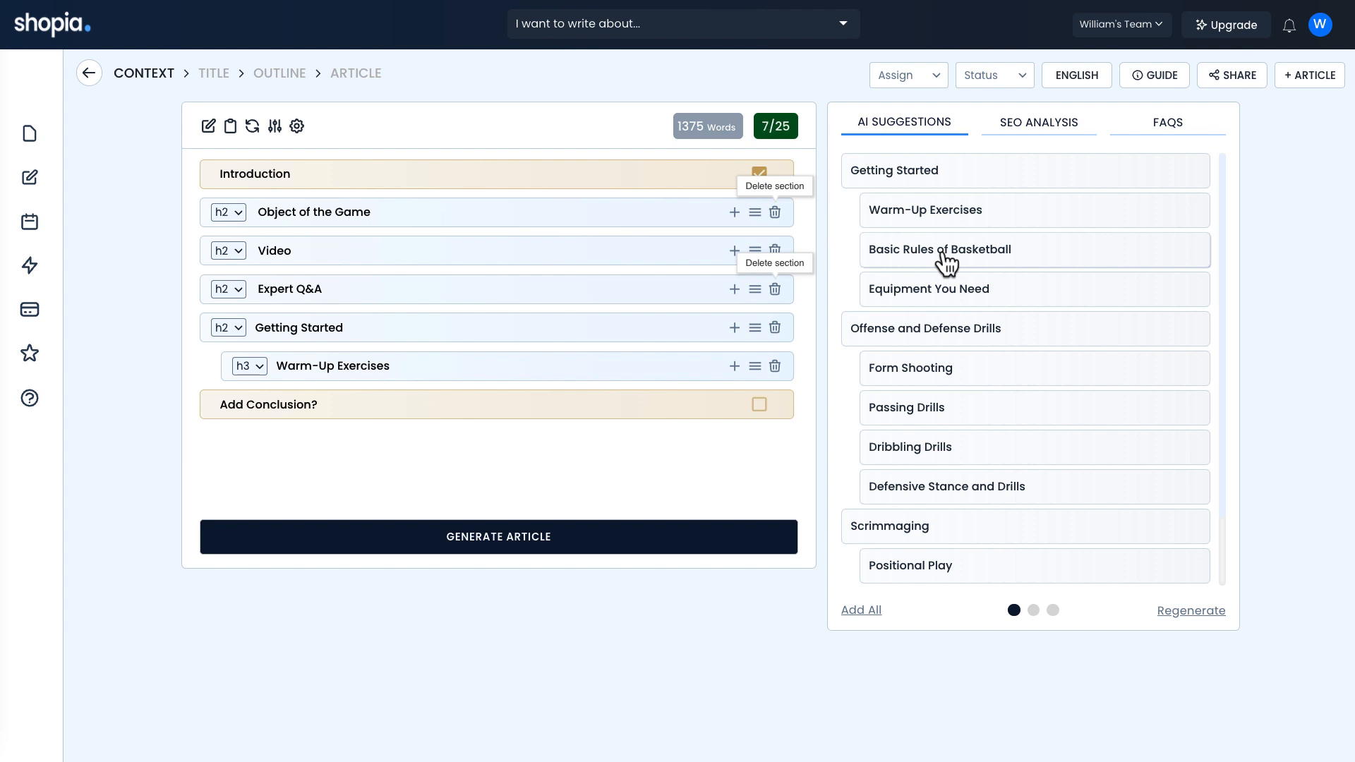
click(945, 261)
click(946, 300)
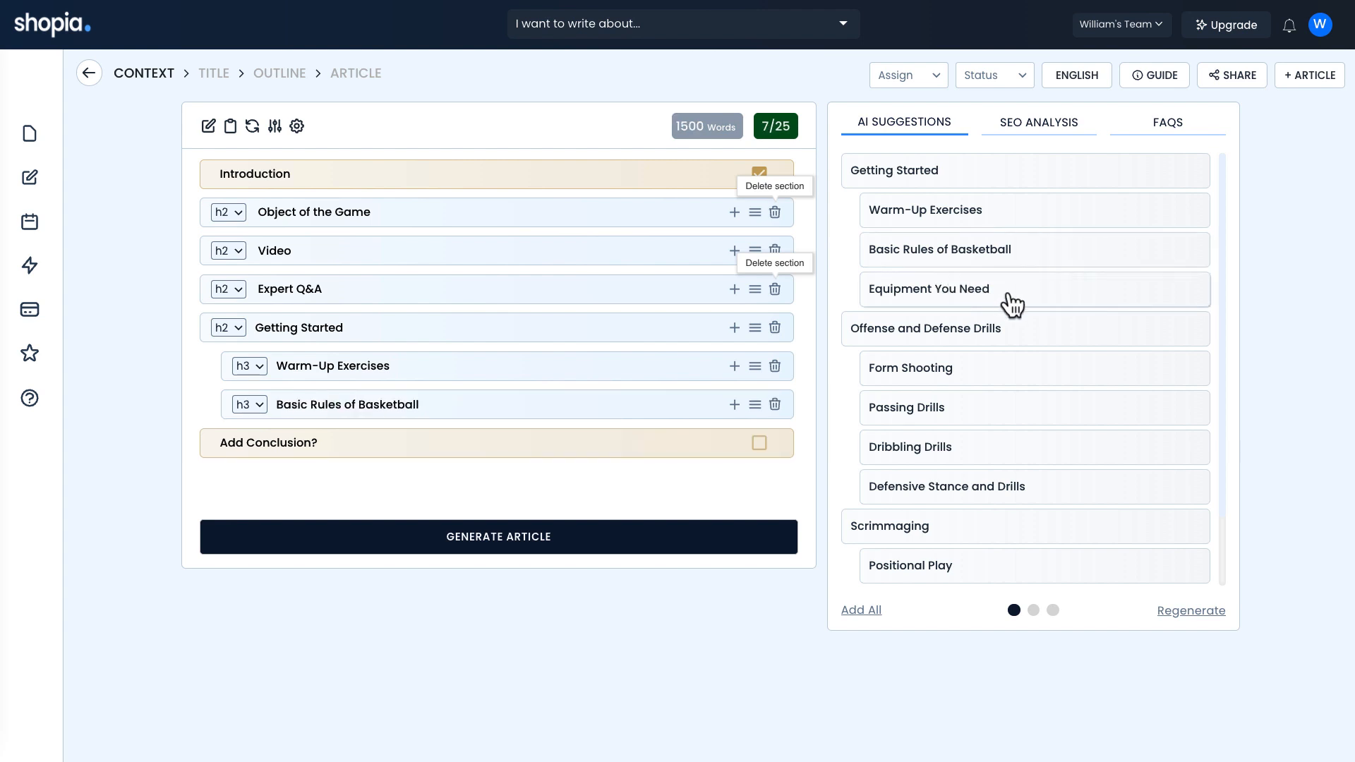
click(1038, 122)
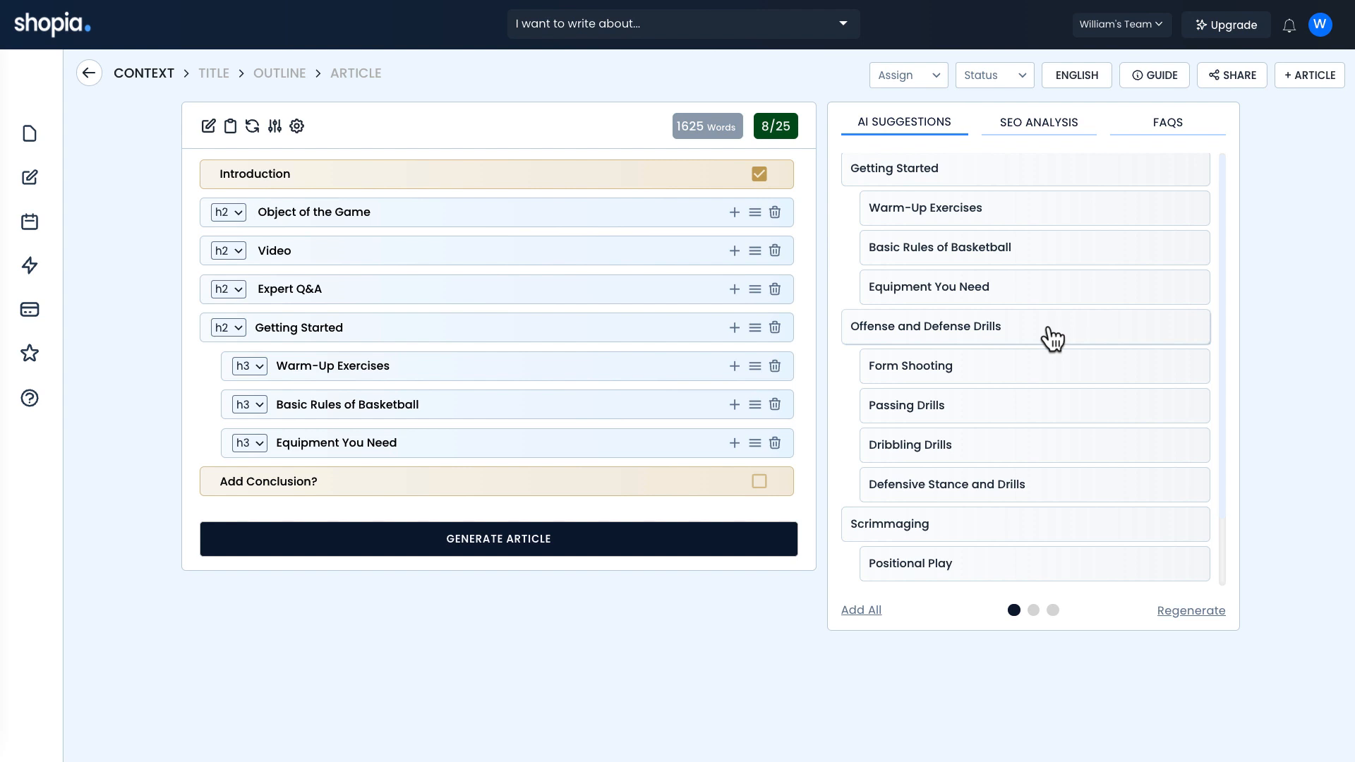
Add 'Offense and Defense Drills' with subheadings 'Form Shooting', 'Passing Drills', 'Dribbling Drills' and 'Defensive Stance and Drills' to the outline
click(1050, 331)
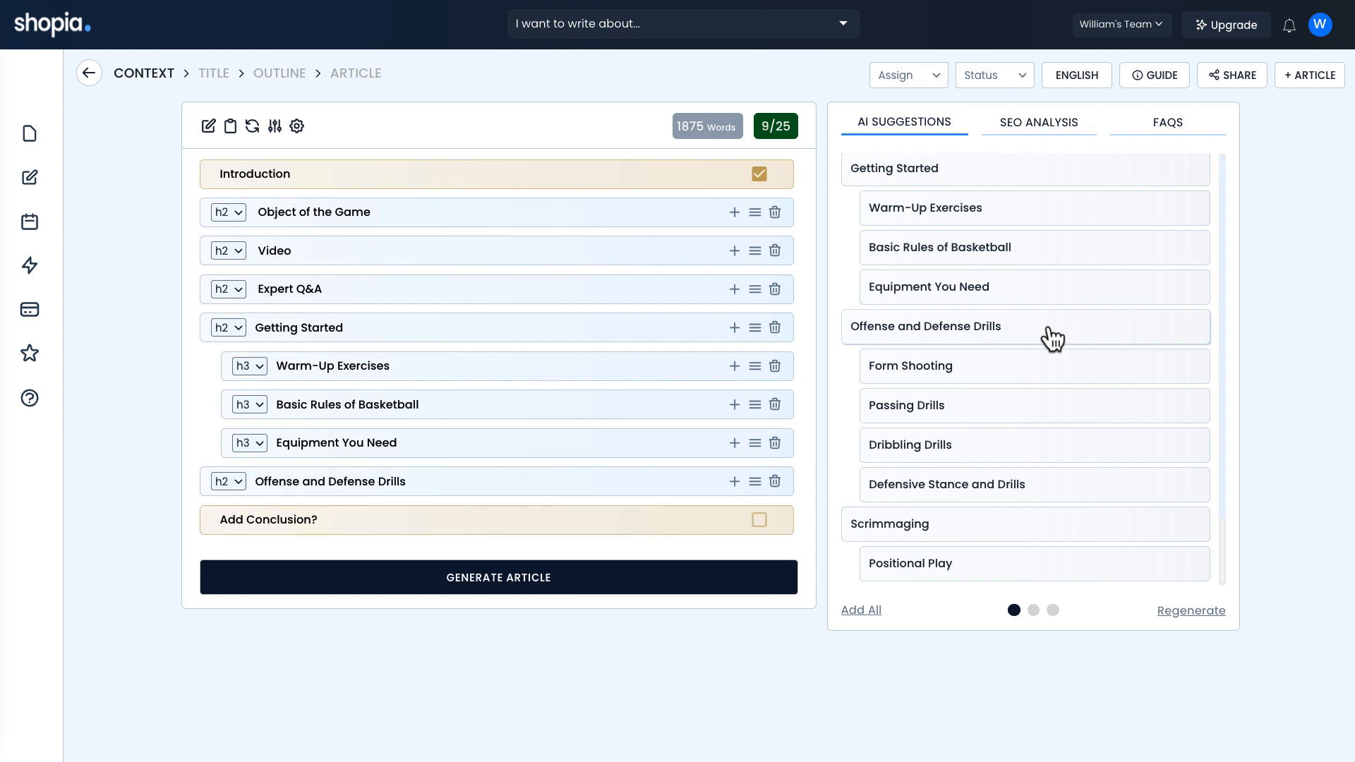
click(1025, 378)
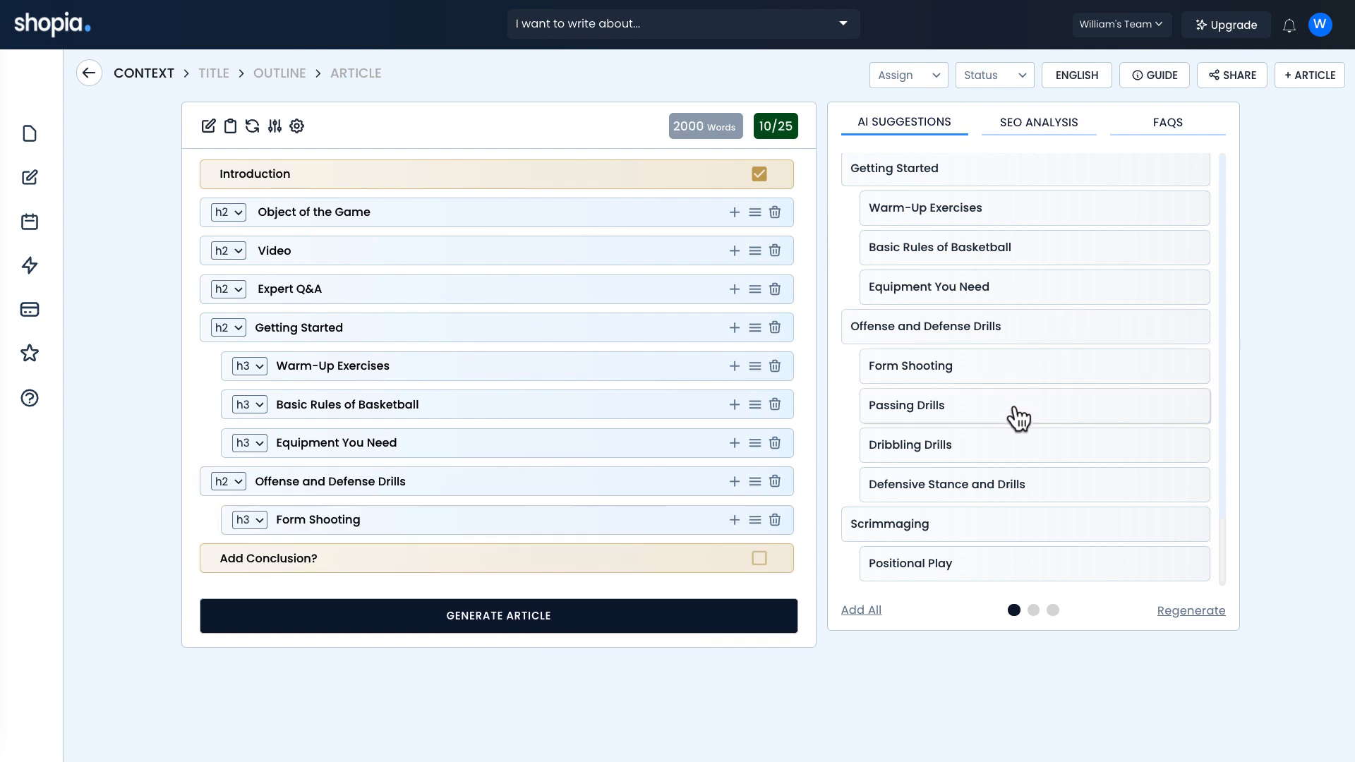
click(1049, 490)
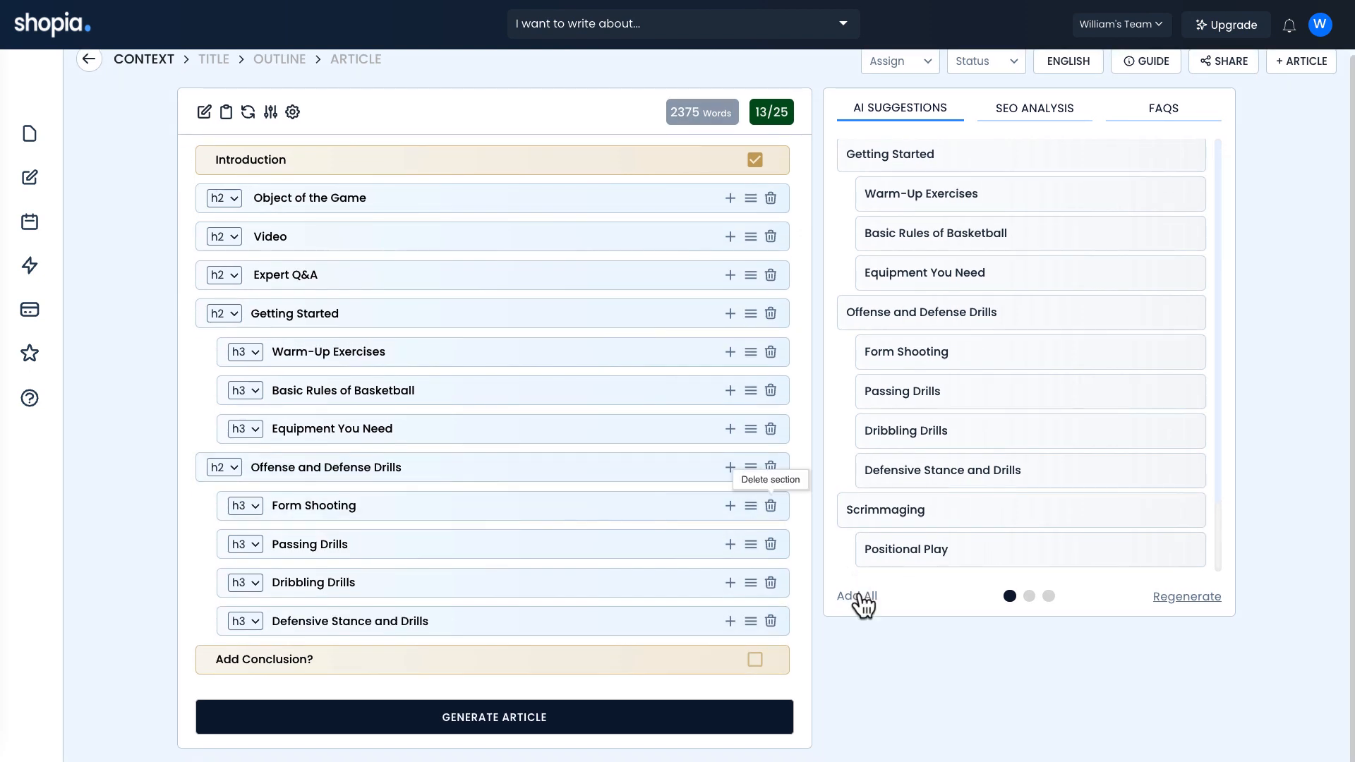
Add 'Scrimmaging' with subheadings 'Positional Play', 'Offensive Strategies' and 'Defensive Strategies' to the outline
scroll(946, 536, down, 1)
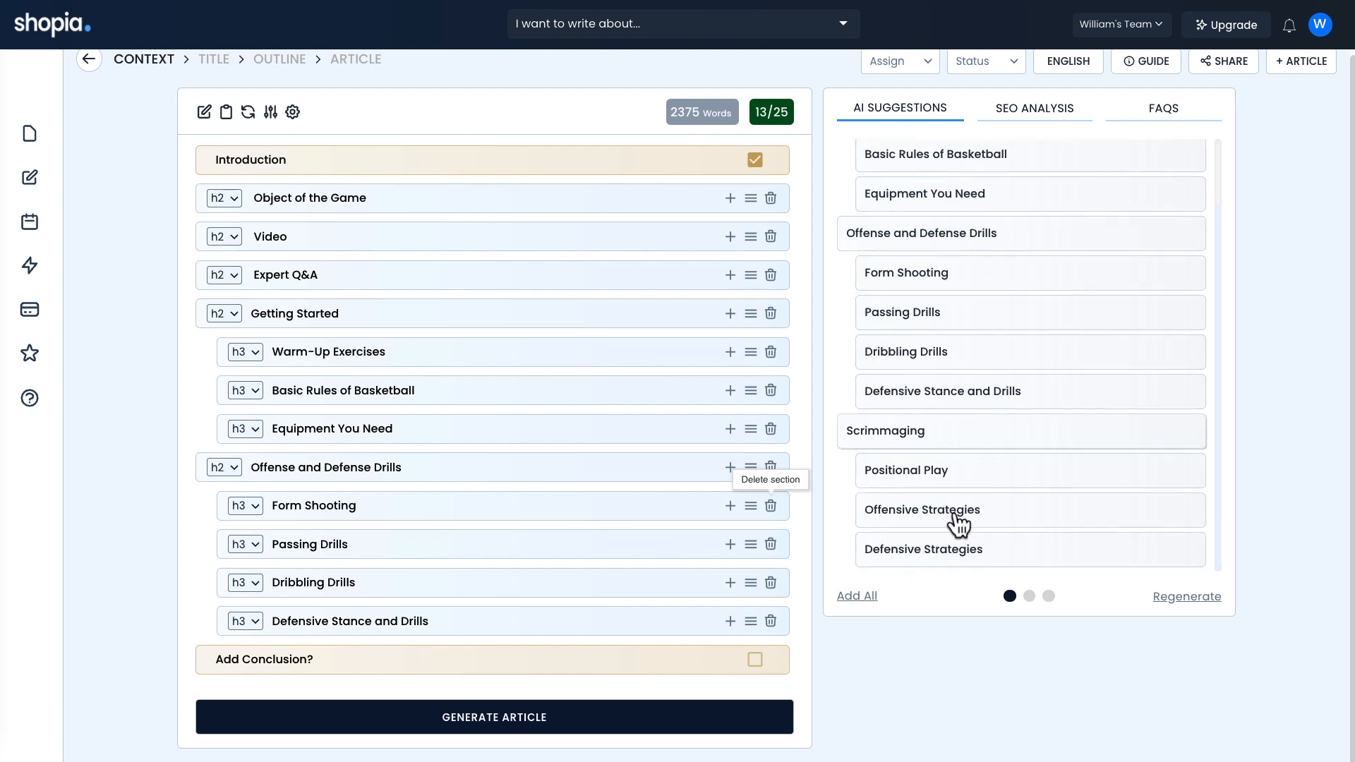
click(999, 448)
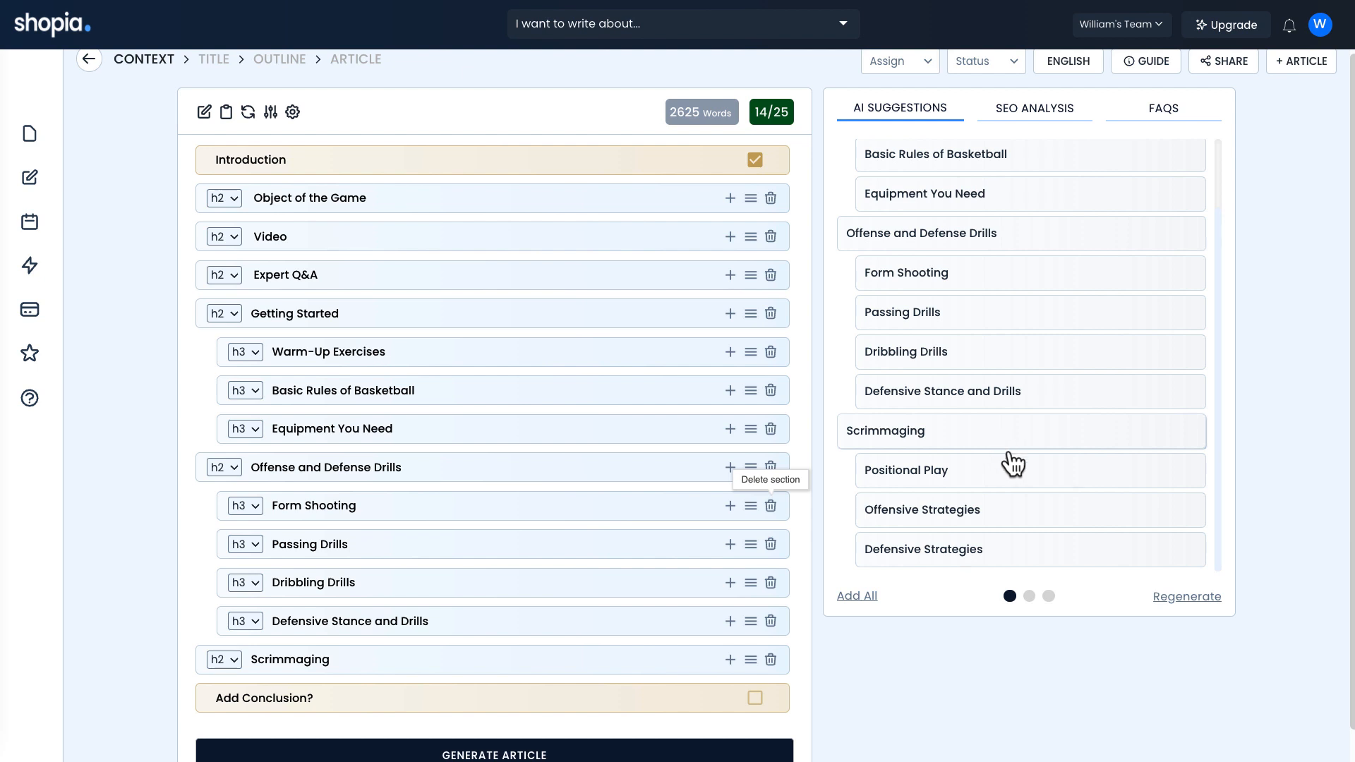
click(1009, 487)
click(1018, 522)
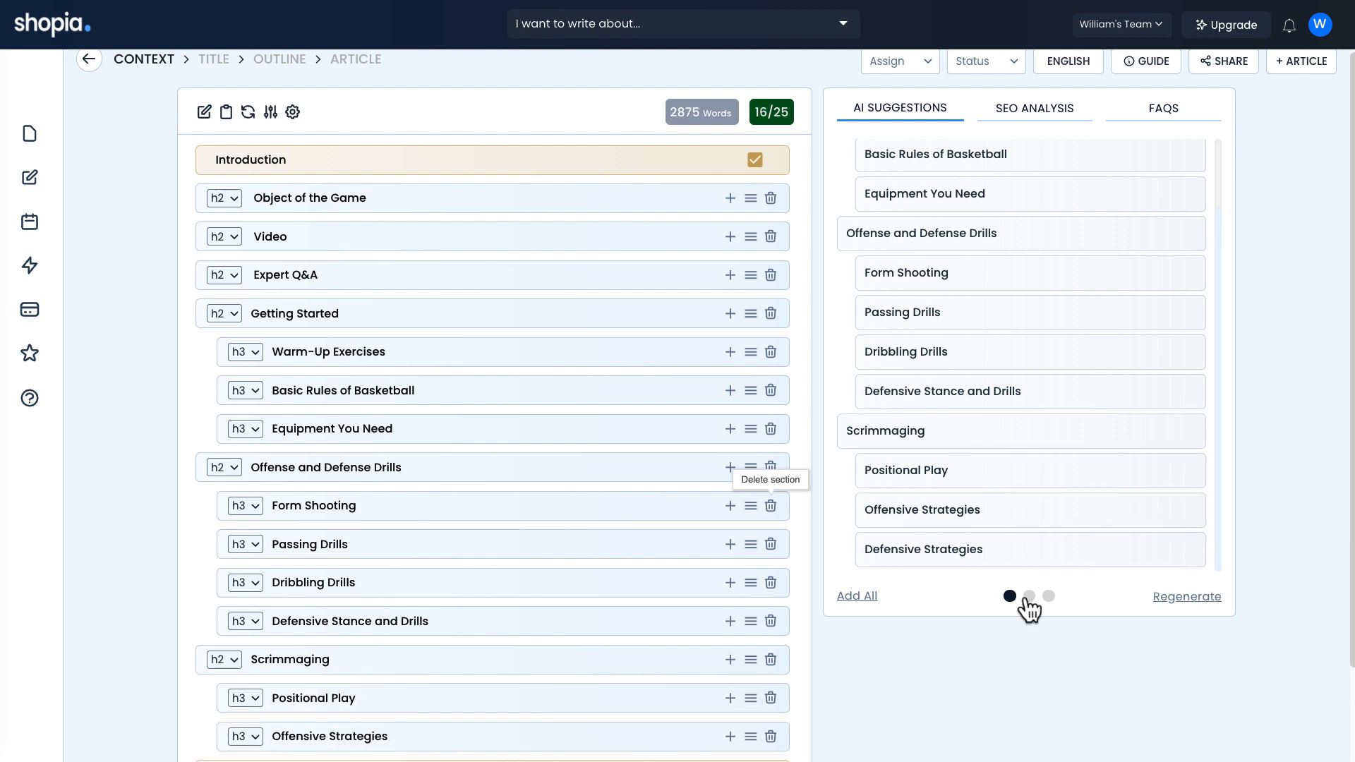
View the second set of AI heading suggestions and look over the whole outline
click(1046, 596)
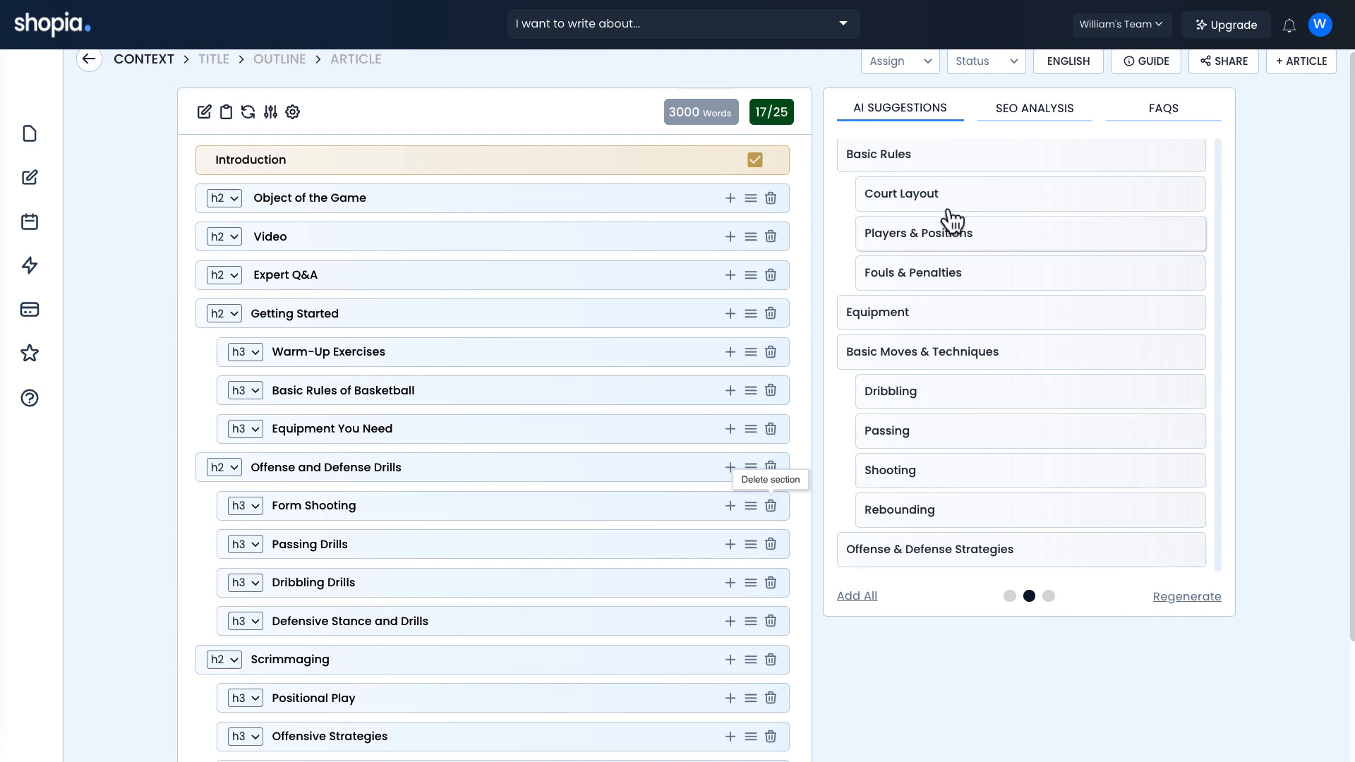
scroll(549, 462, down, 2)
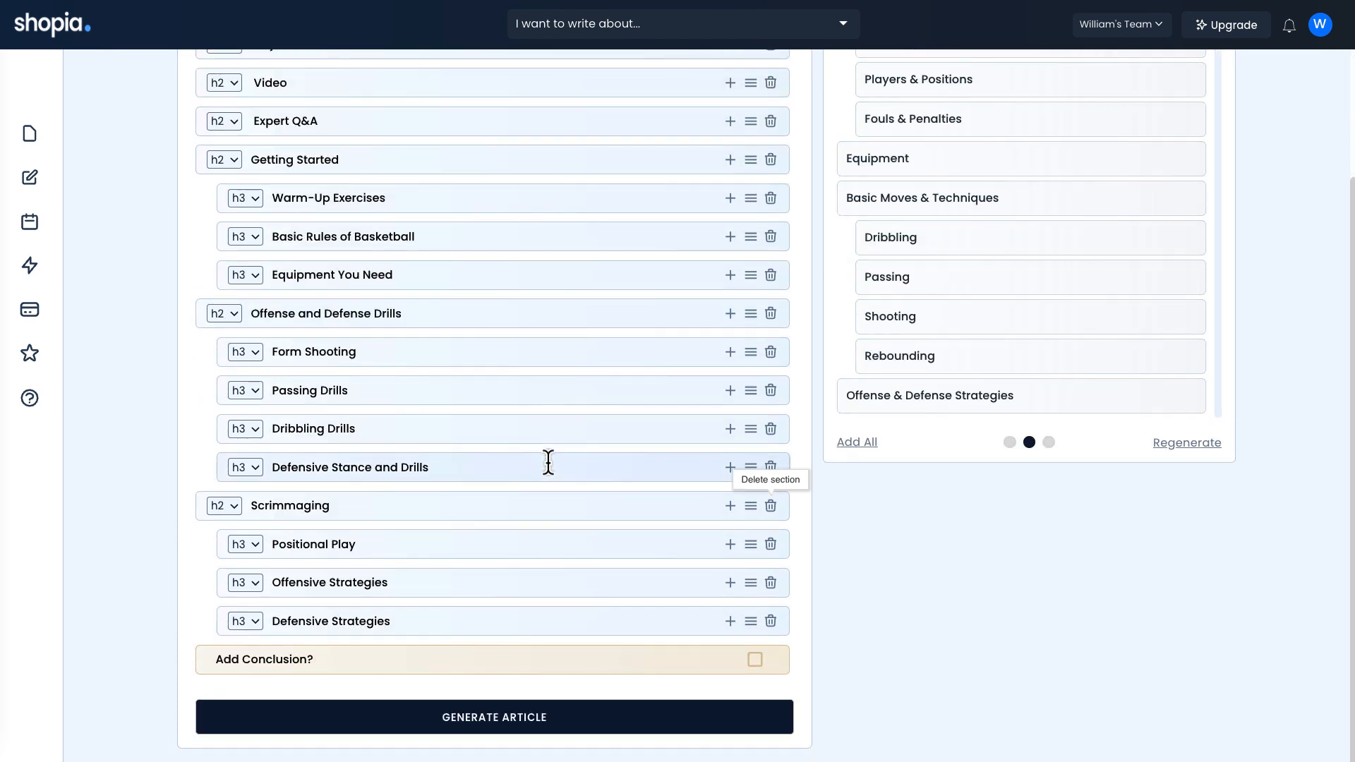
scroll(699, 519, up, 2)
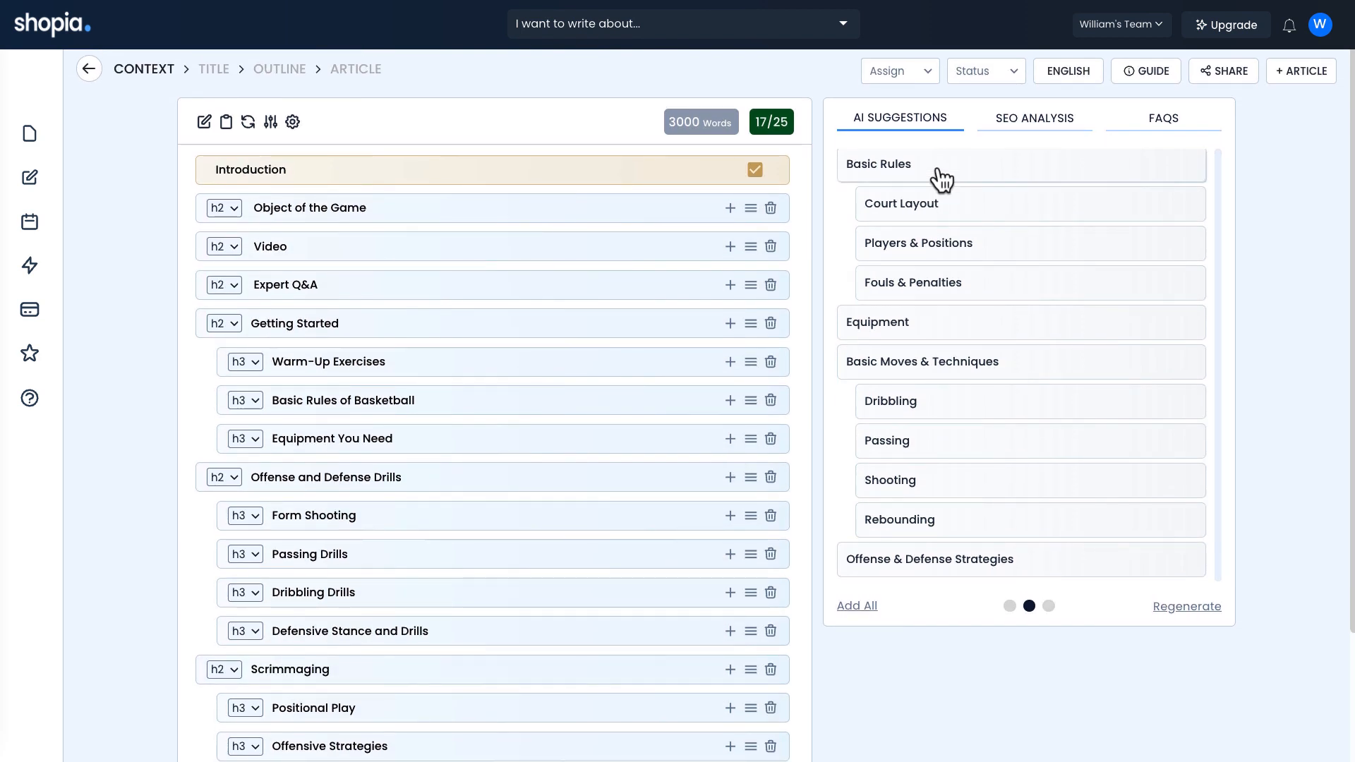
scroll(1093, 346, up, 1)
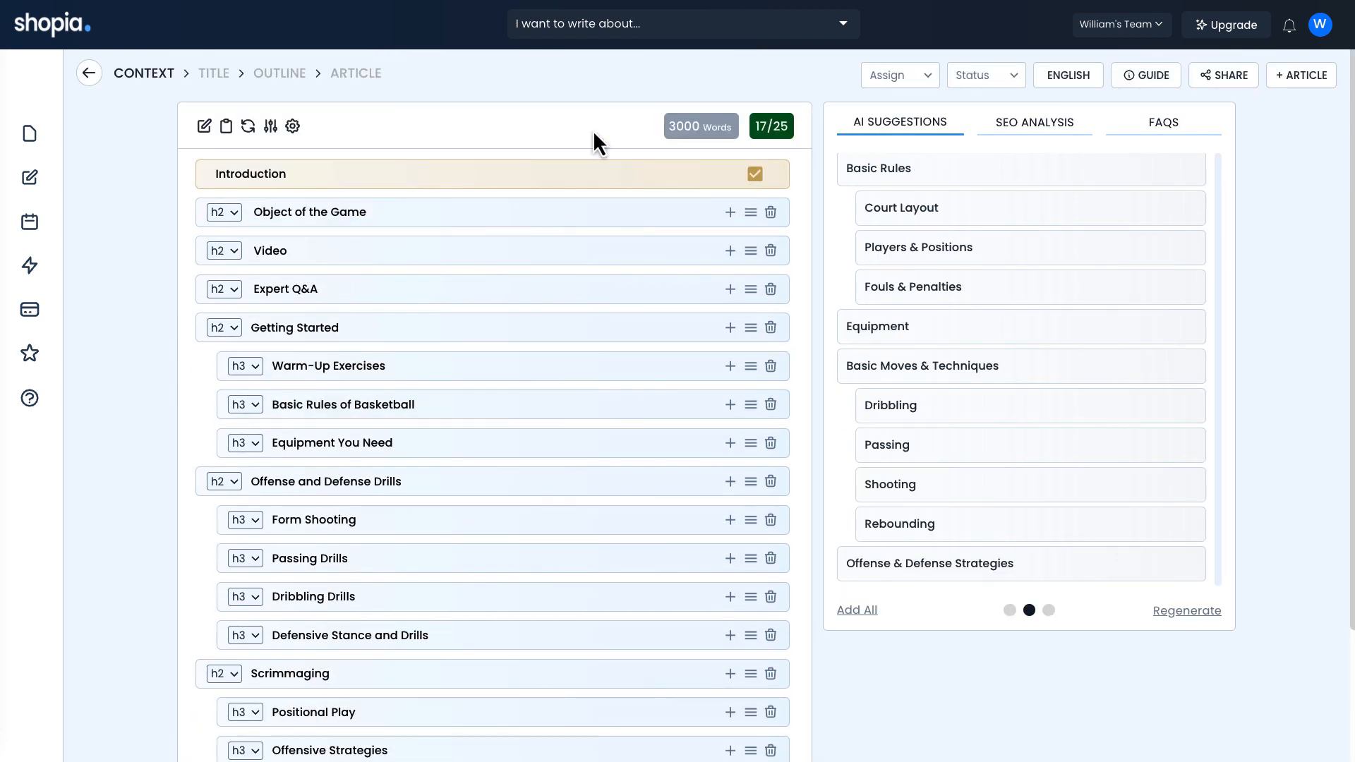
Include a conclusion section at the end of the article outline
mouse_move(676, 127)
scroll(580, 695, down, 3)
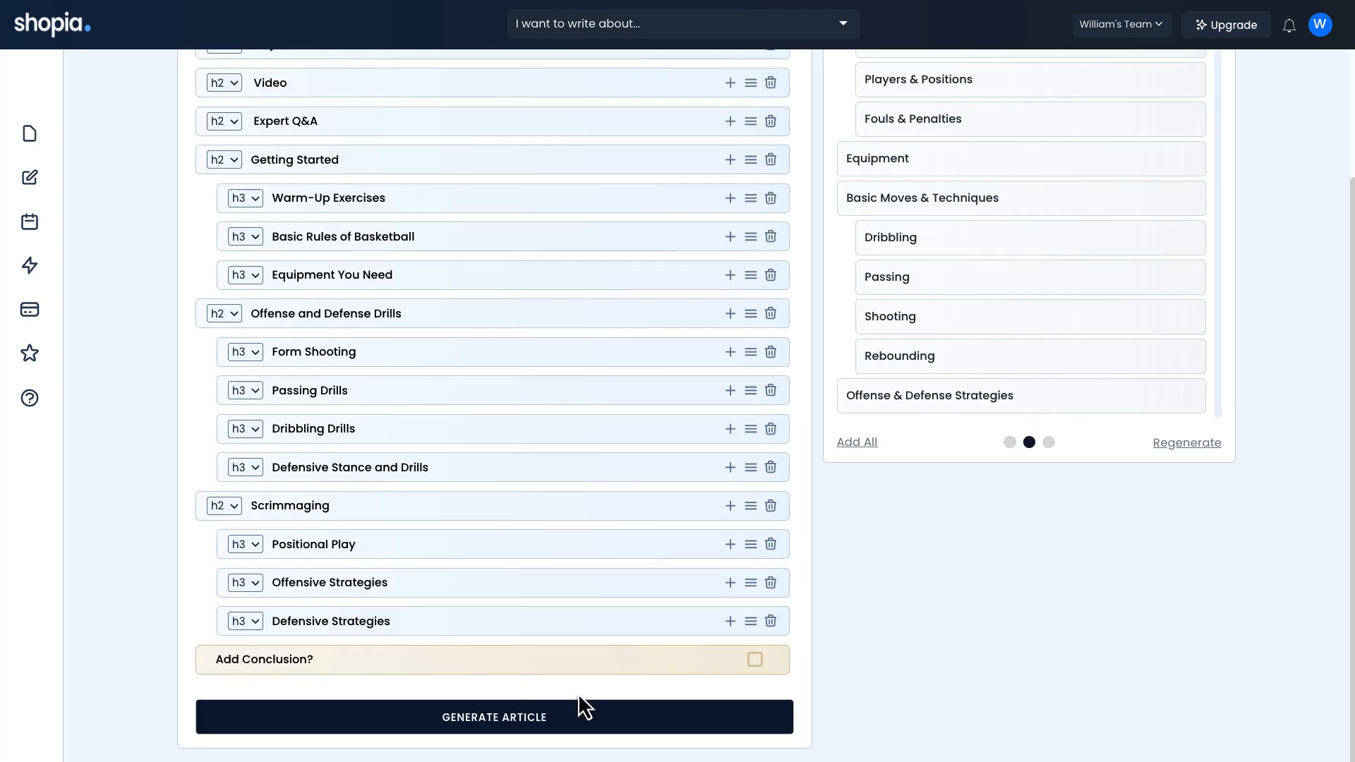
click(755, 660)
scroll(960, 645, up, 3)
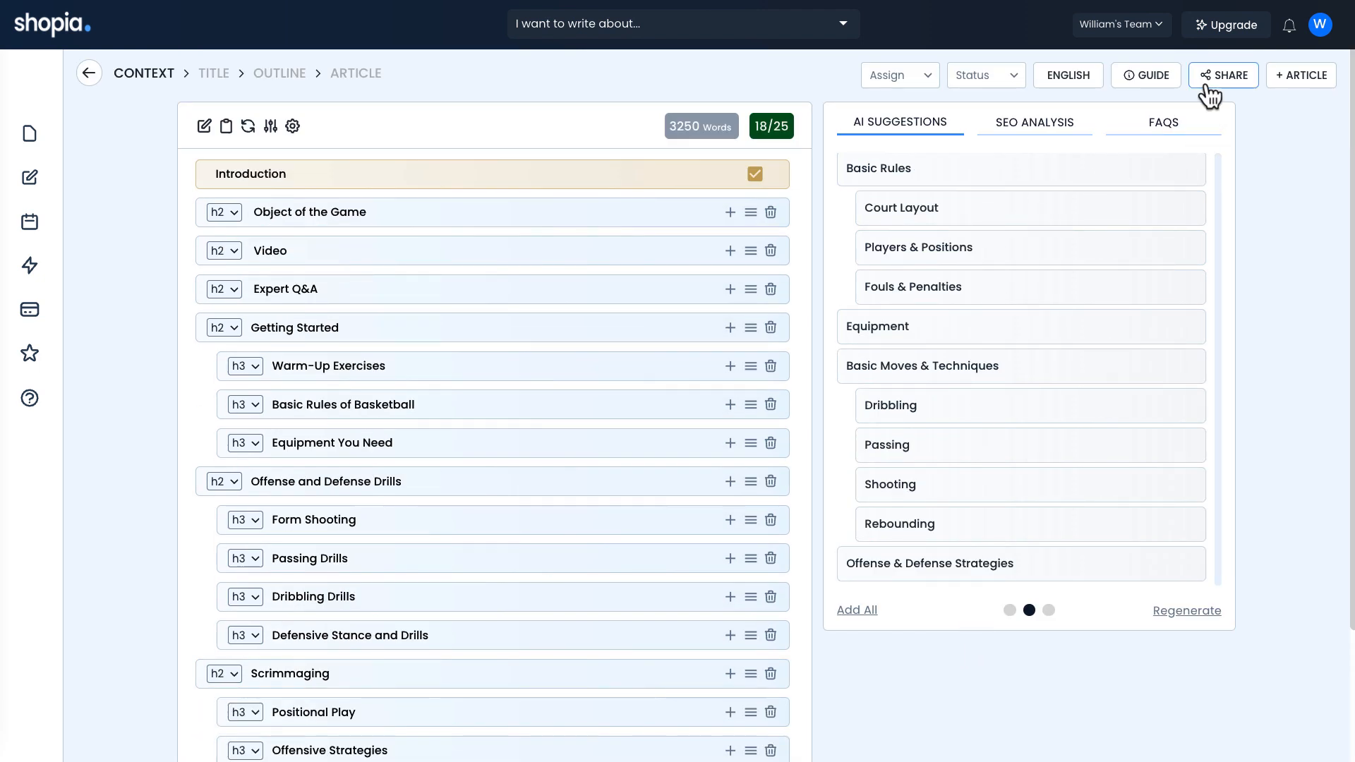
View the available output languages for the article and leave English selected
click(1071, 79)
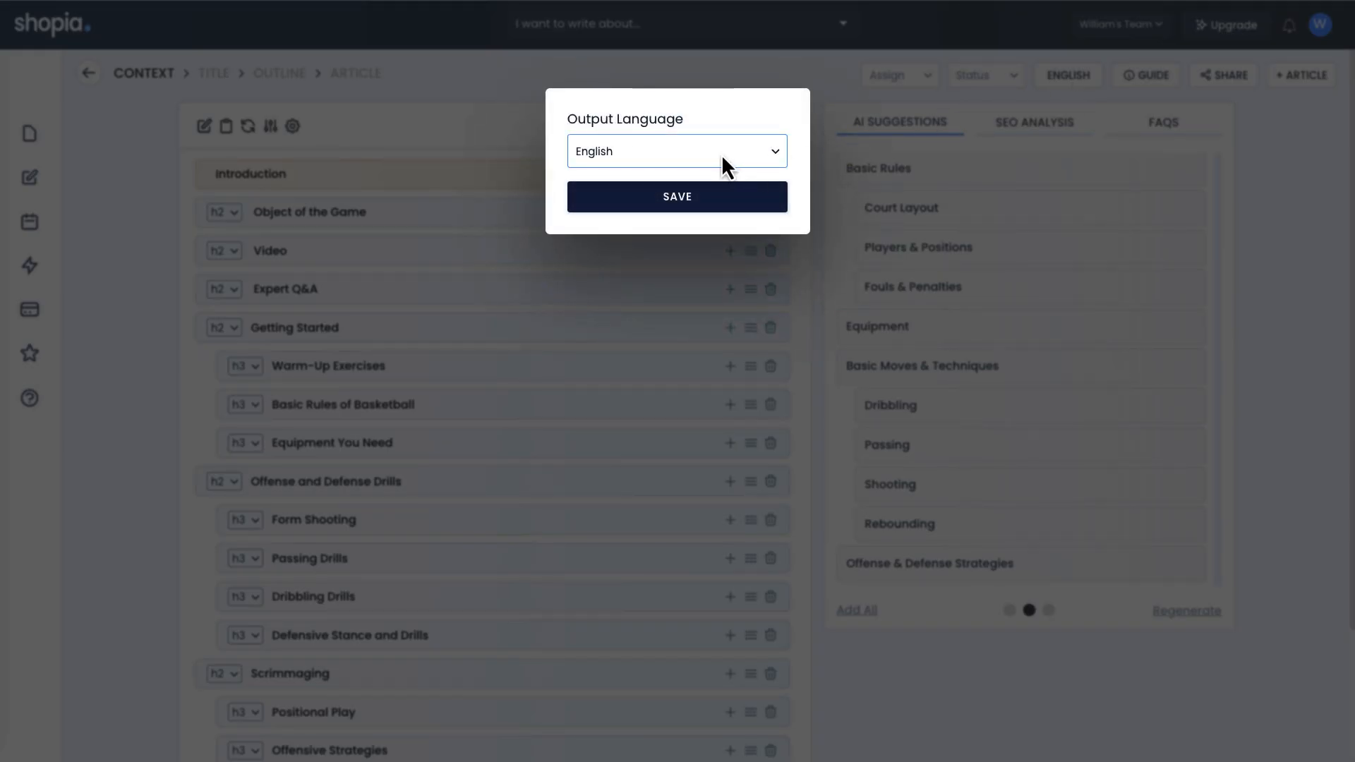
click(721, 154)
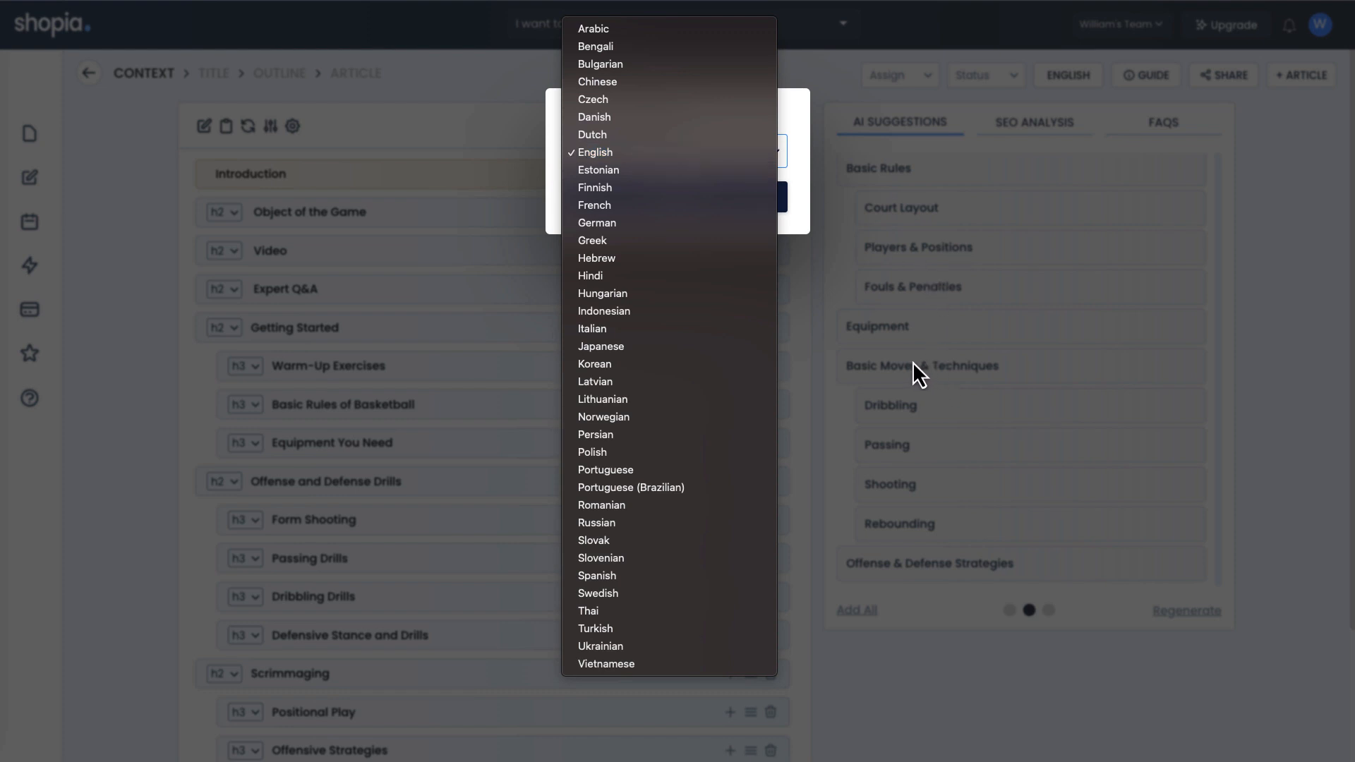
click(917, 412)
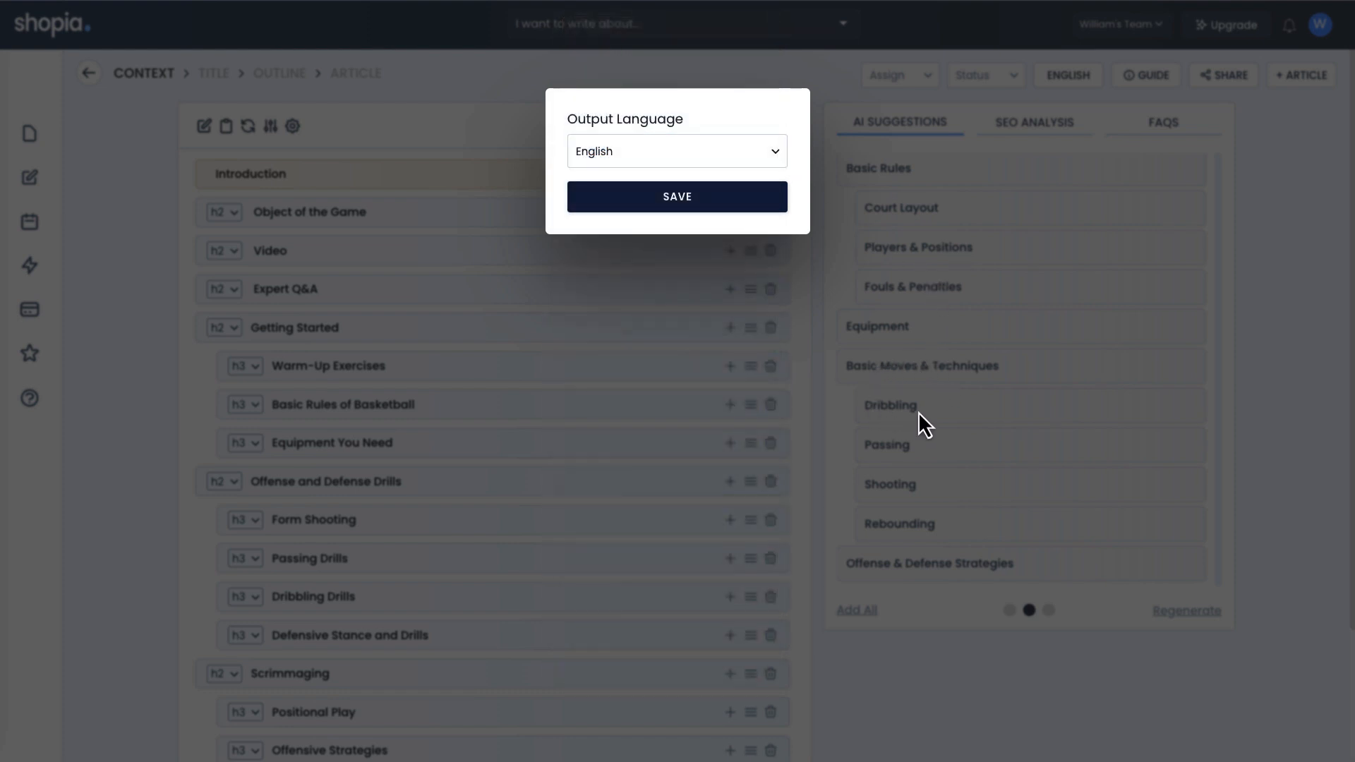
click(991, 230)
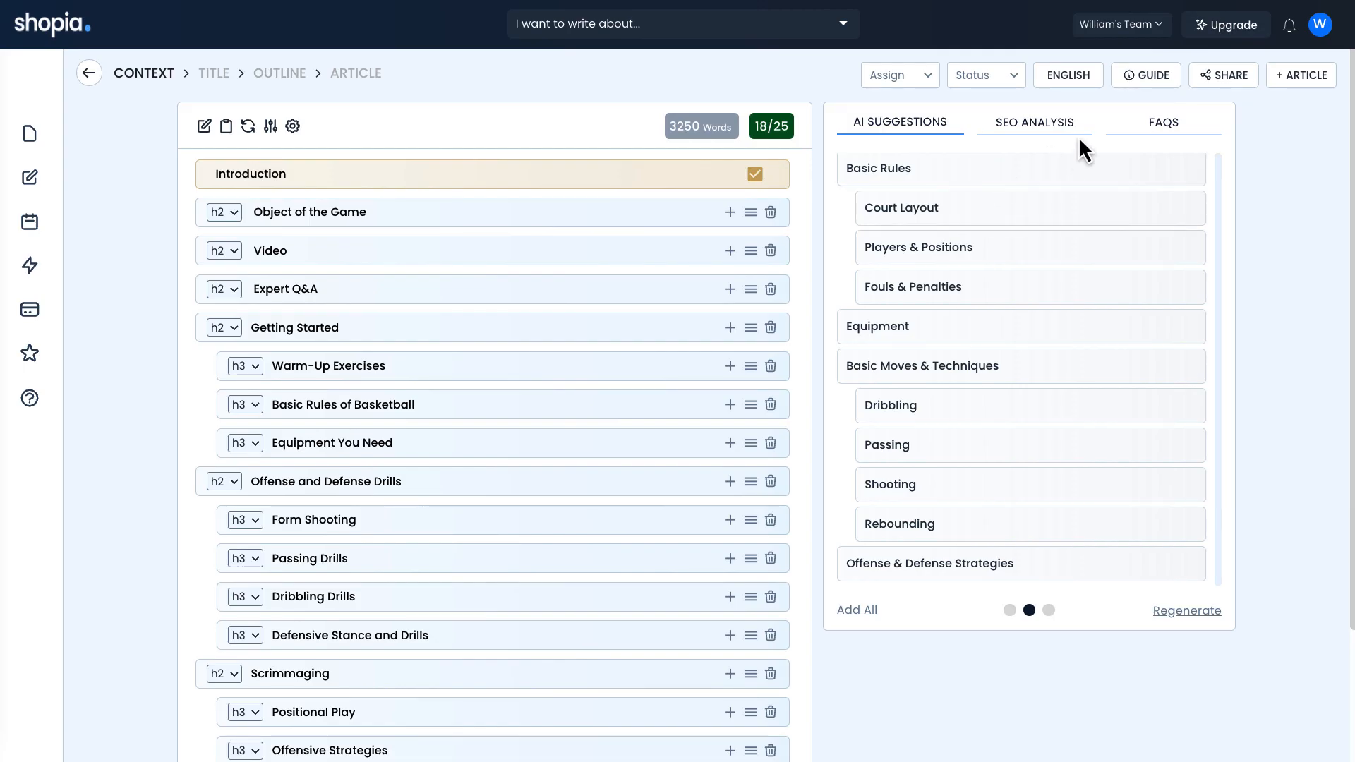
Read the first steps of the 'Creating SEO optimized articles' guide, view the list of further guides and close it
click(1159, 88)
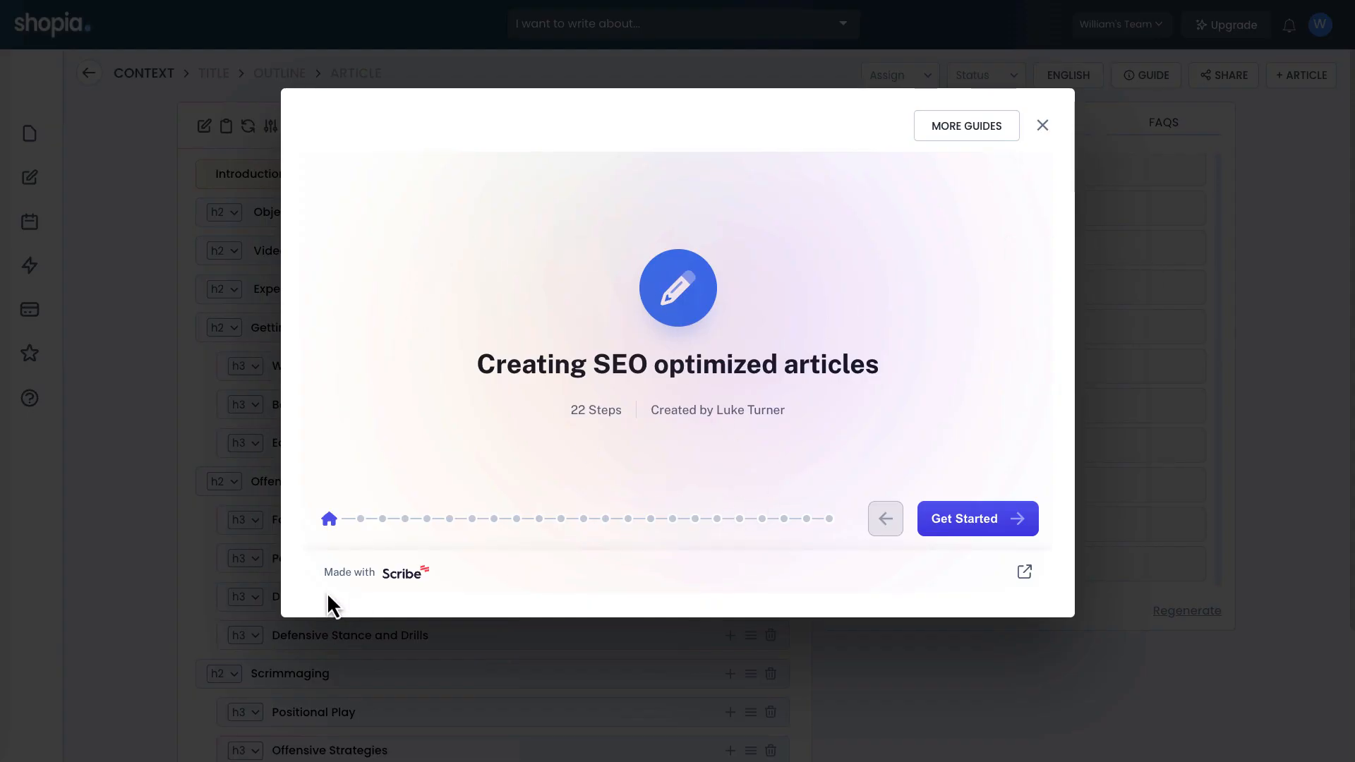
click(1005, 513)
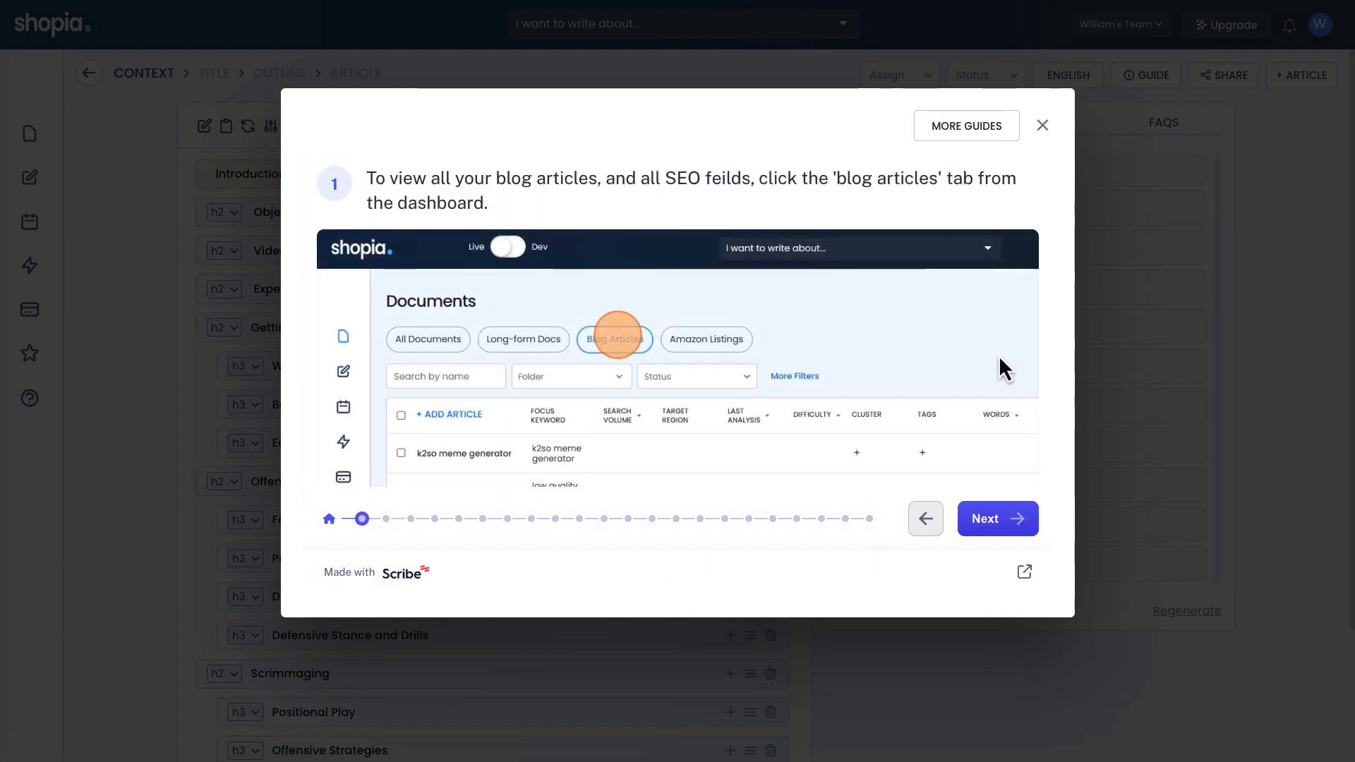
click(979, 528)
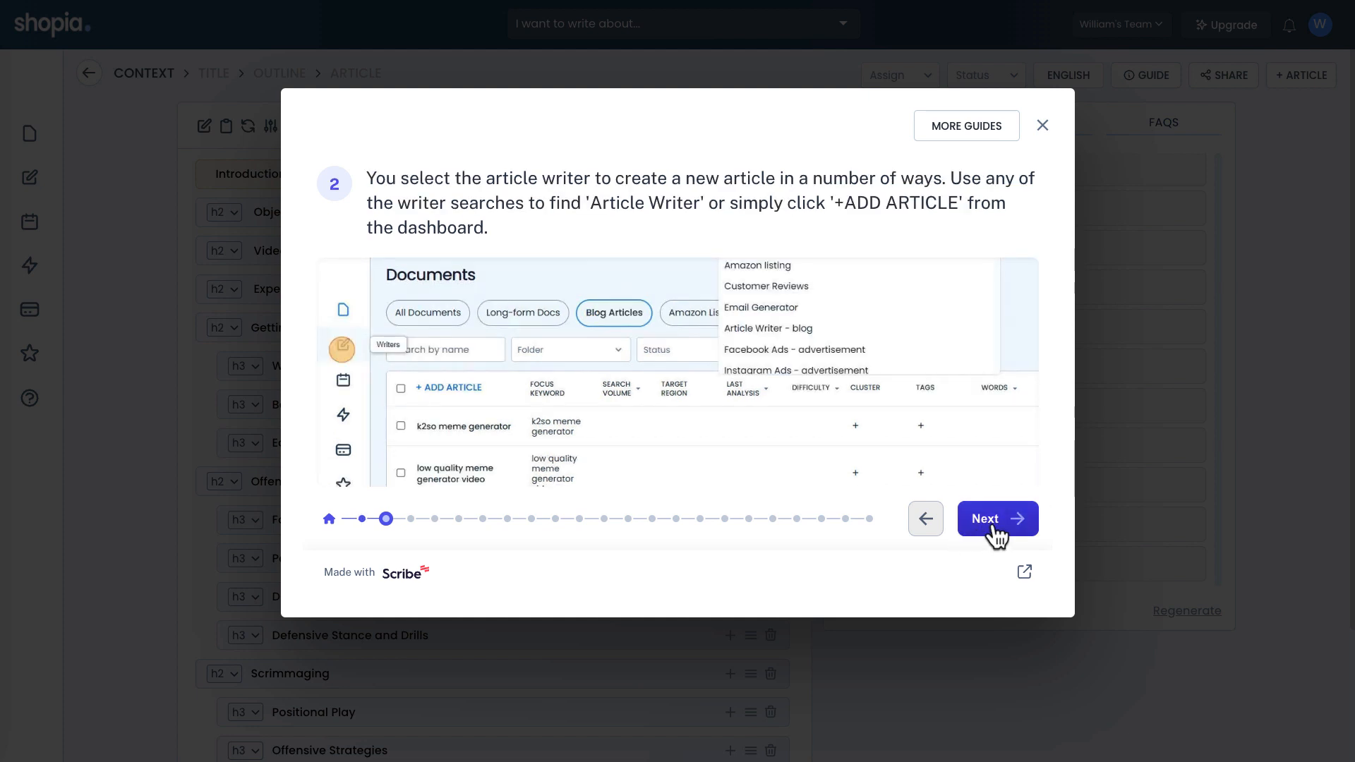
click(994, 525)
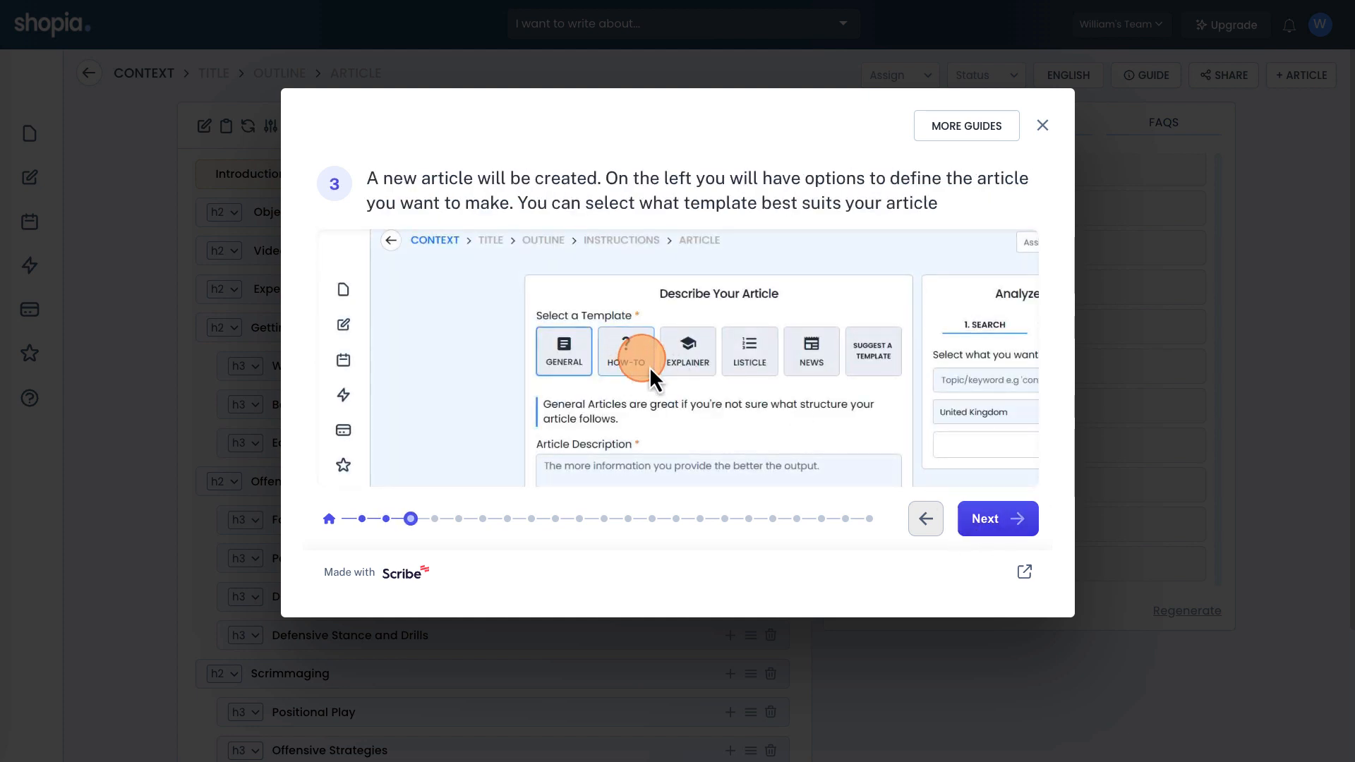
click(1001, 526)
click(996, 527)
click(996, 527)
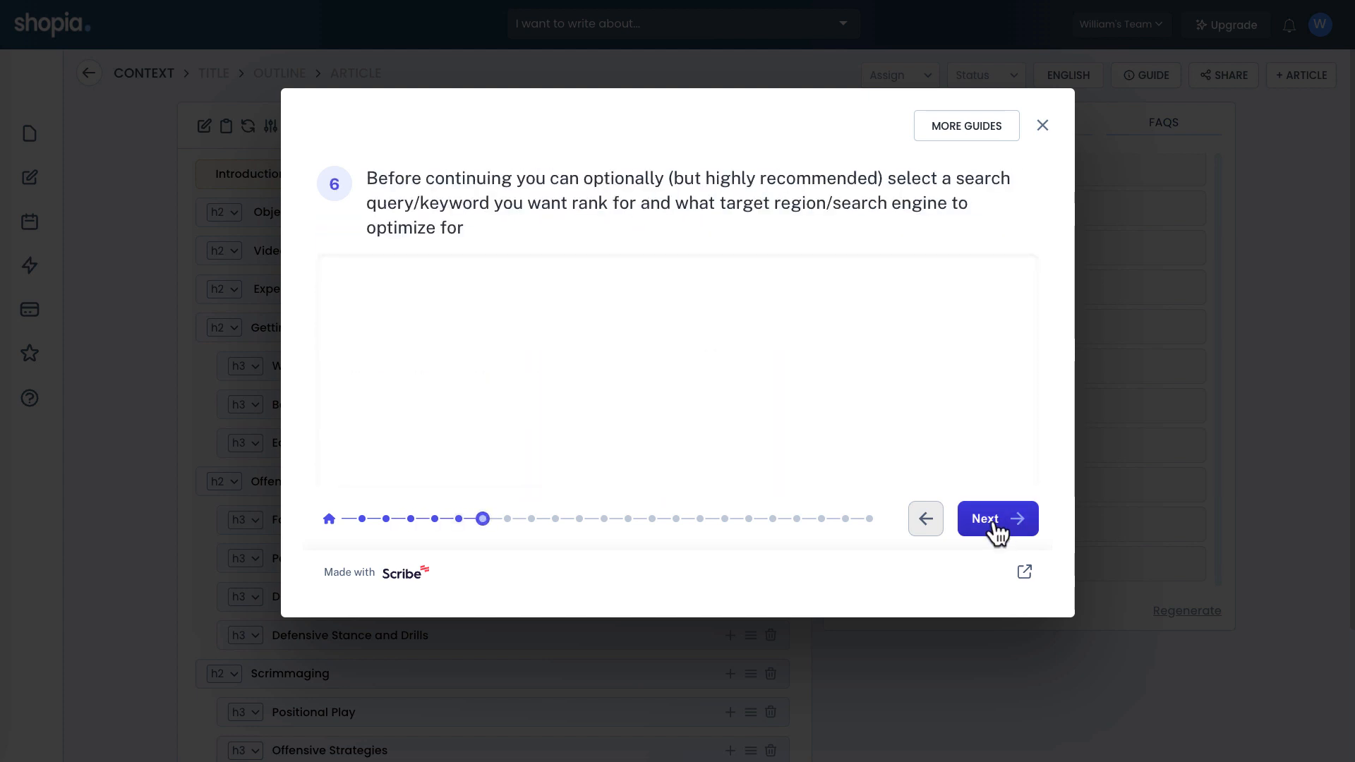
click(958, 127)
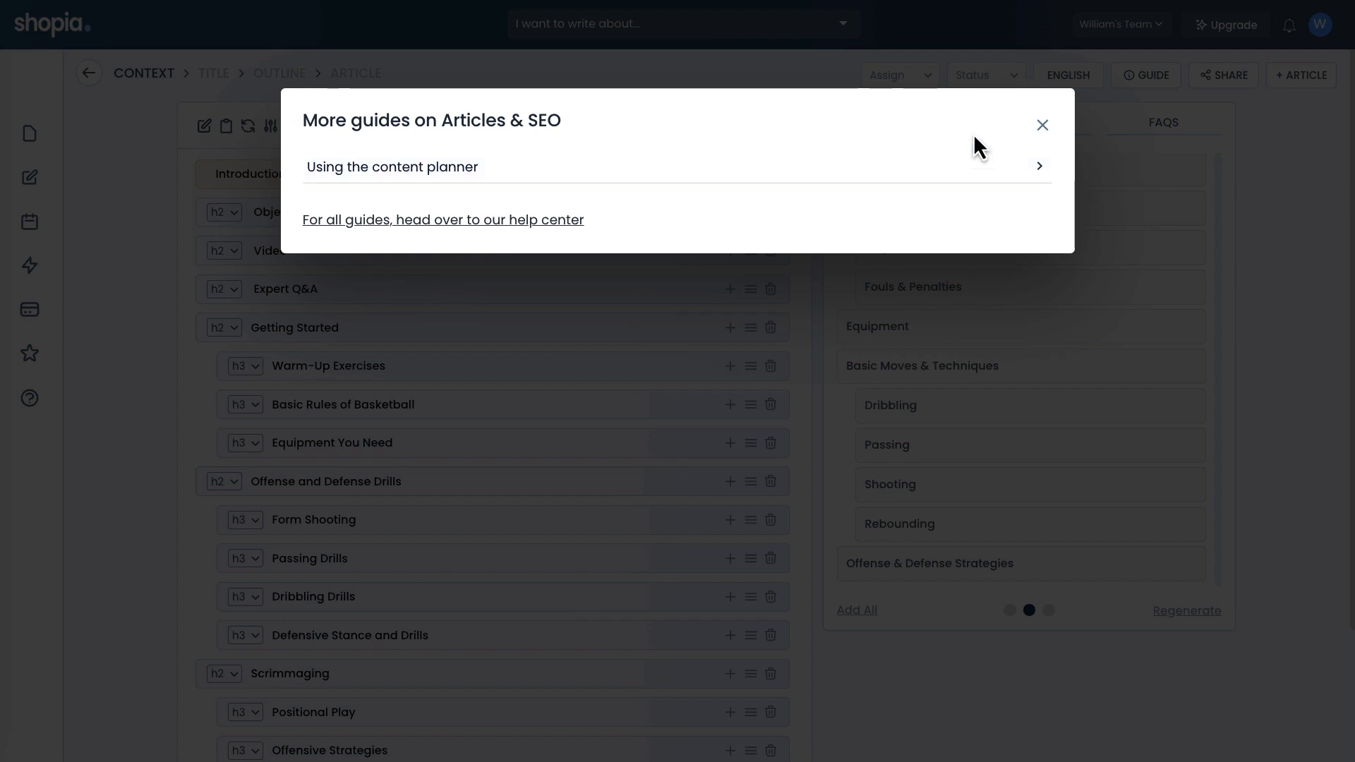
click(1042, 125)
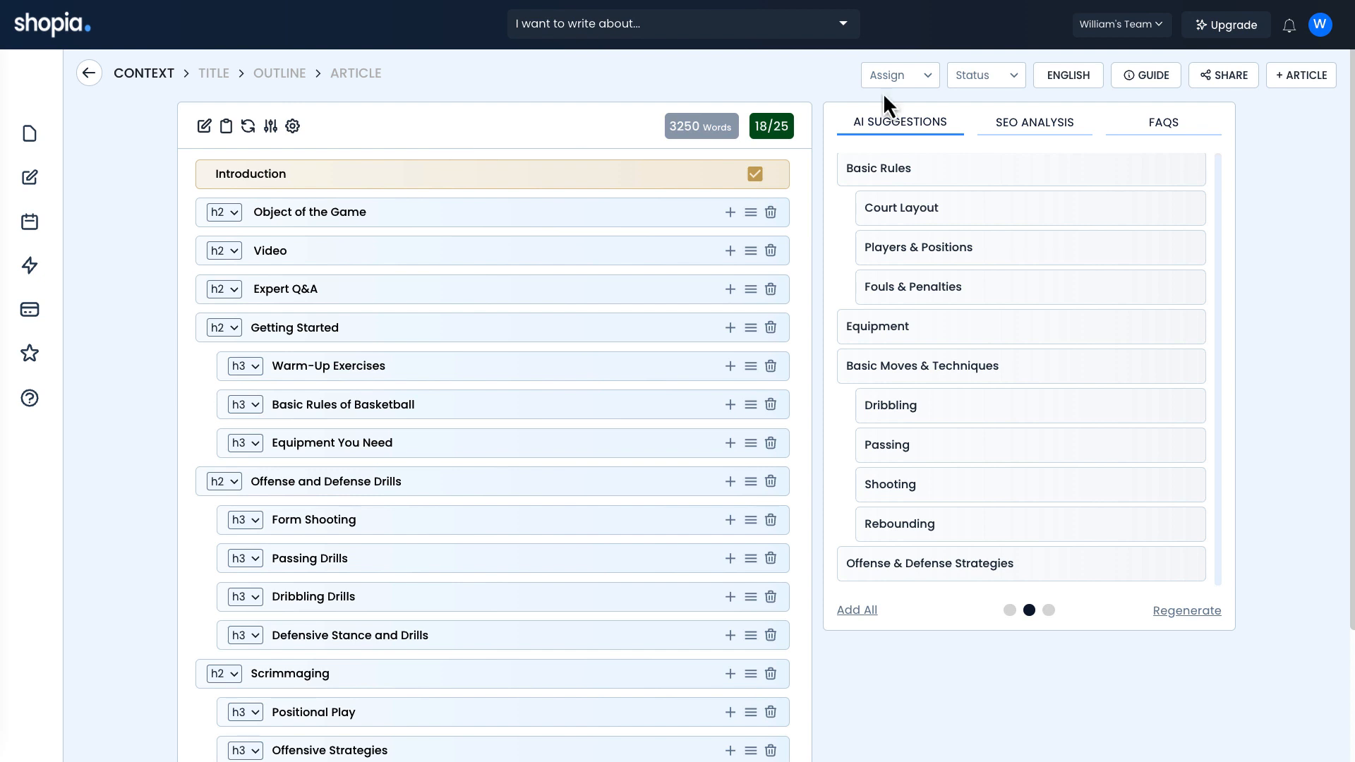
Generate the article from the finished outline and look through the generated text
scroll(690, 535, down, 3)
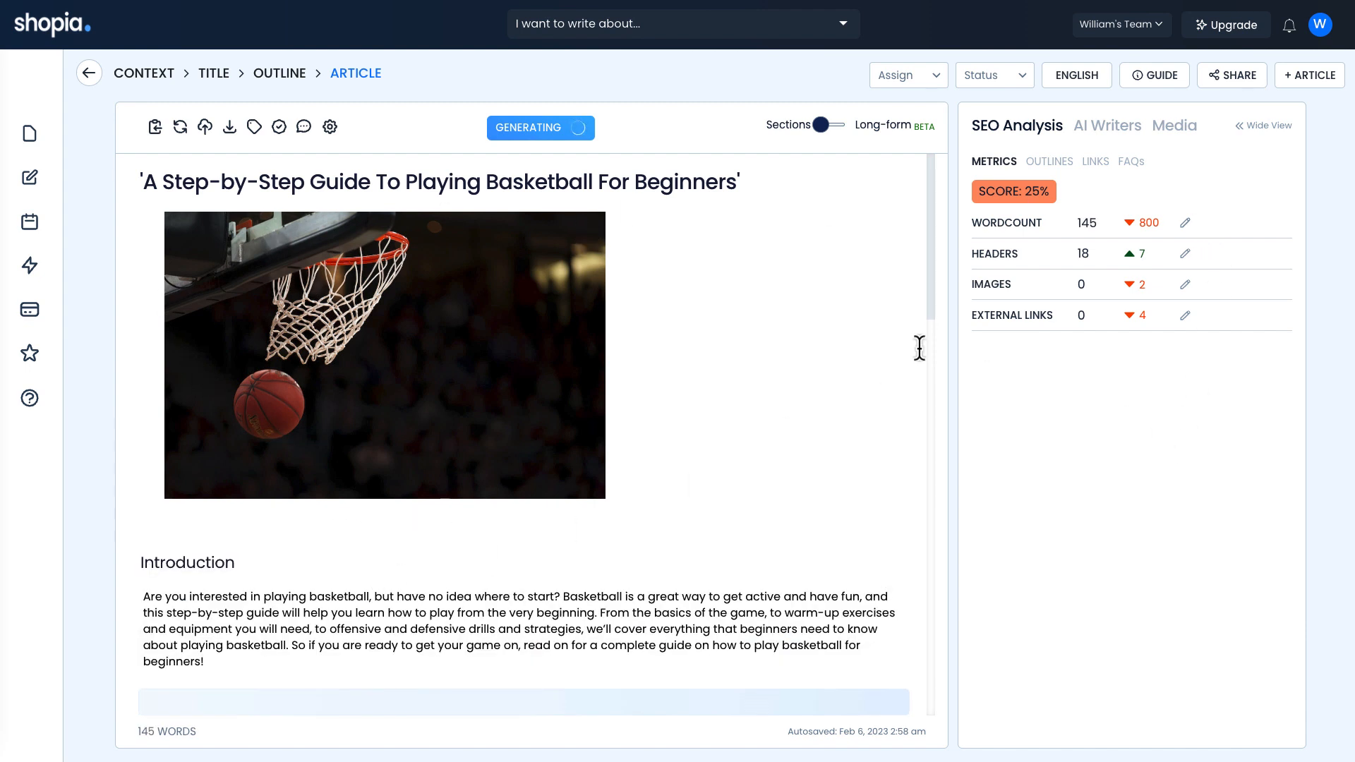
mouse_move(603, 605)
scroll(259, 645, down, 2)
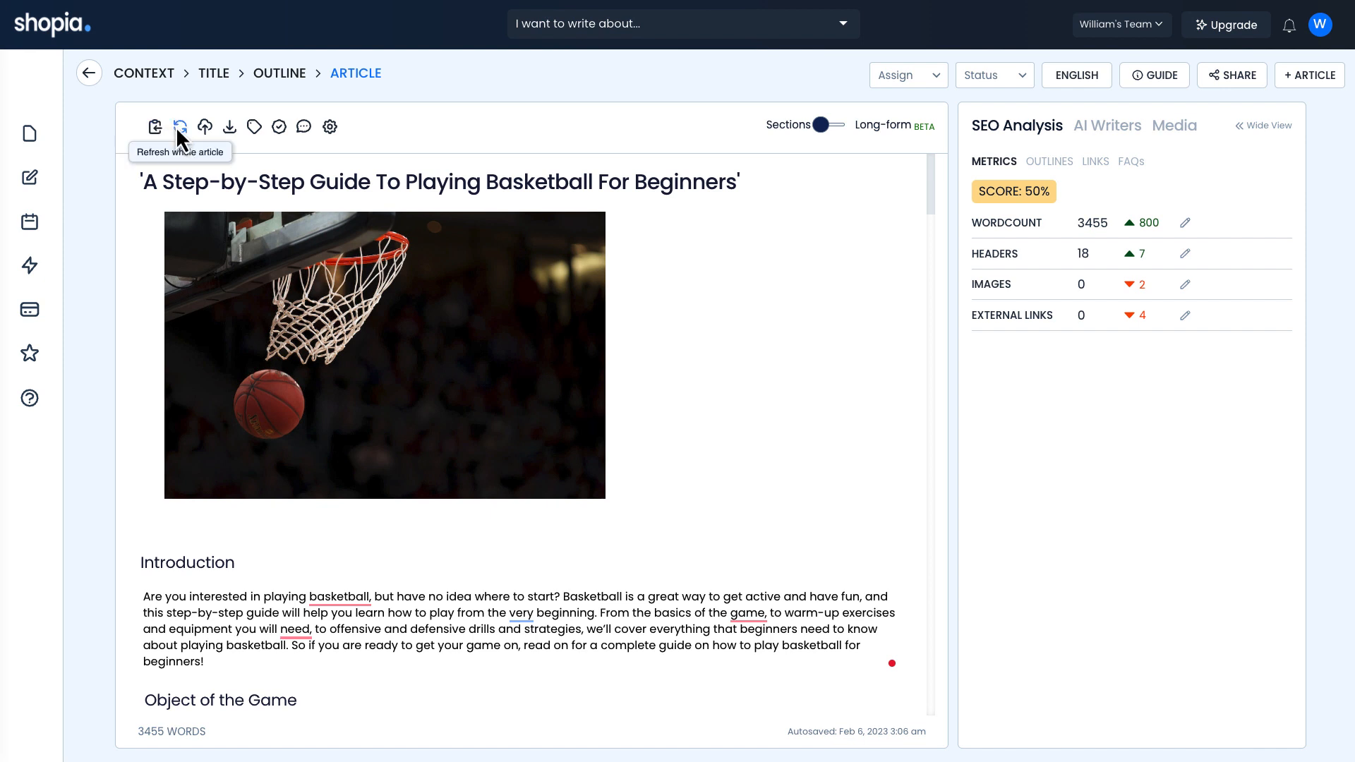
Check the article's download option and view its meta fields for target URL, title and description
click(233, 130)
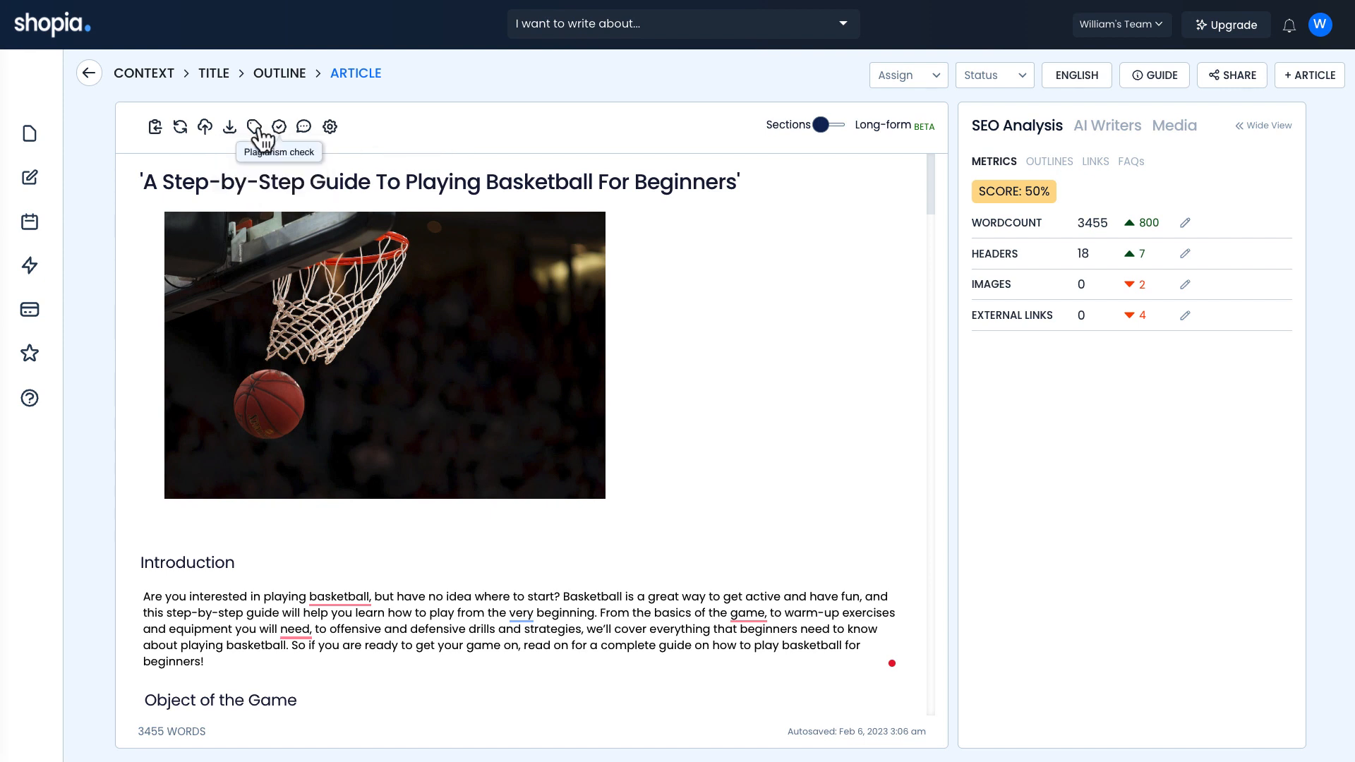
click(256, 127)
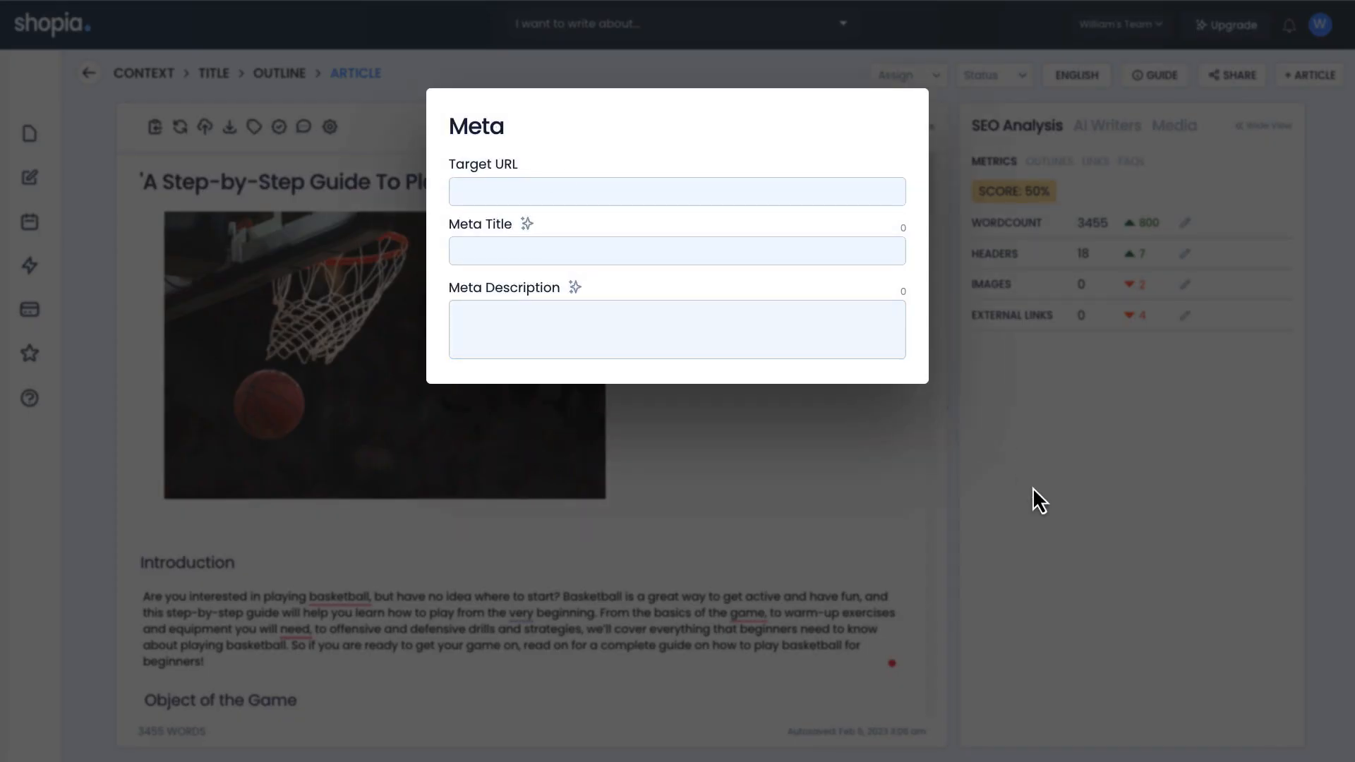
click(349, 237)
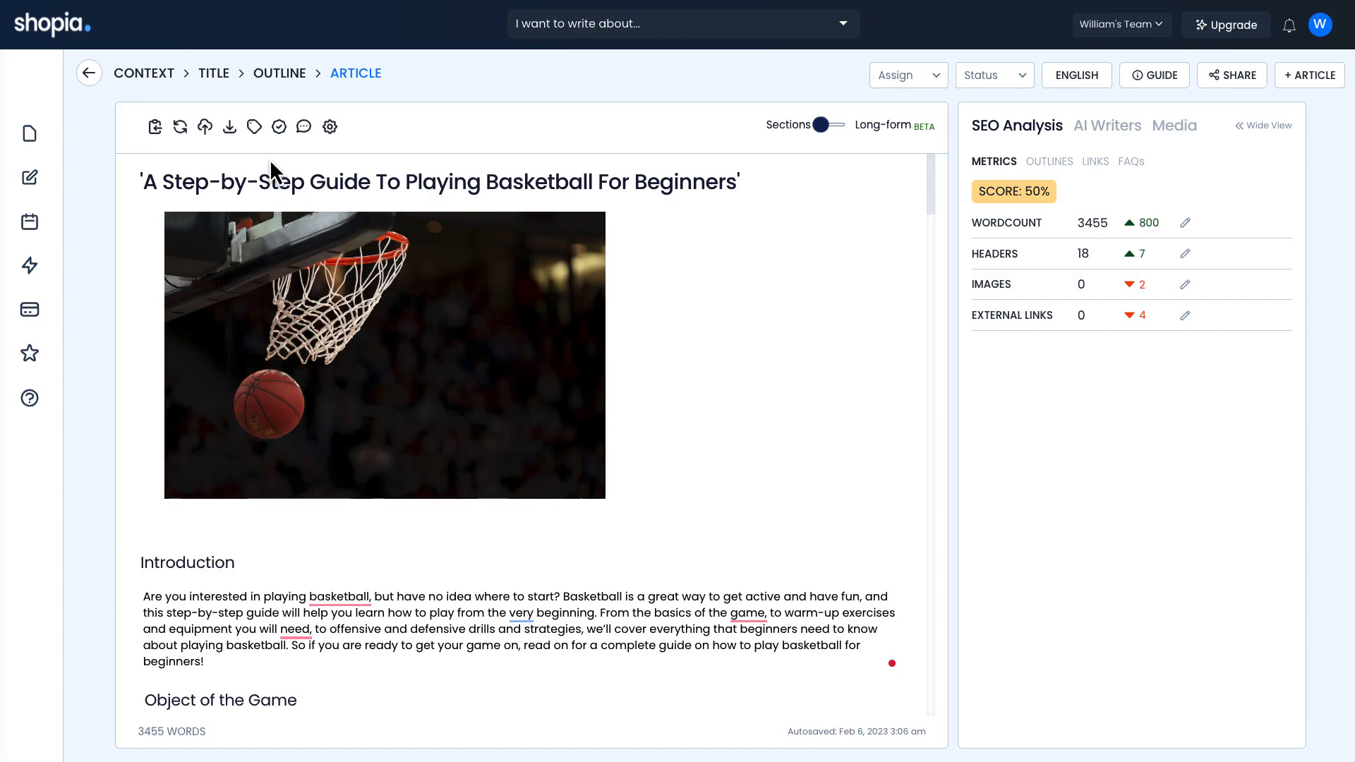
View the article's Variations Generated setting and its team comments window, closing both without changes
click(329, 127)
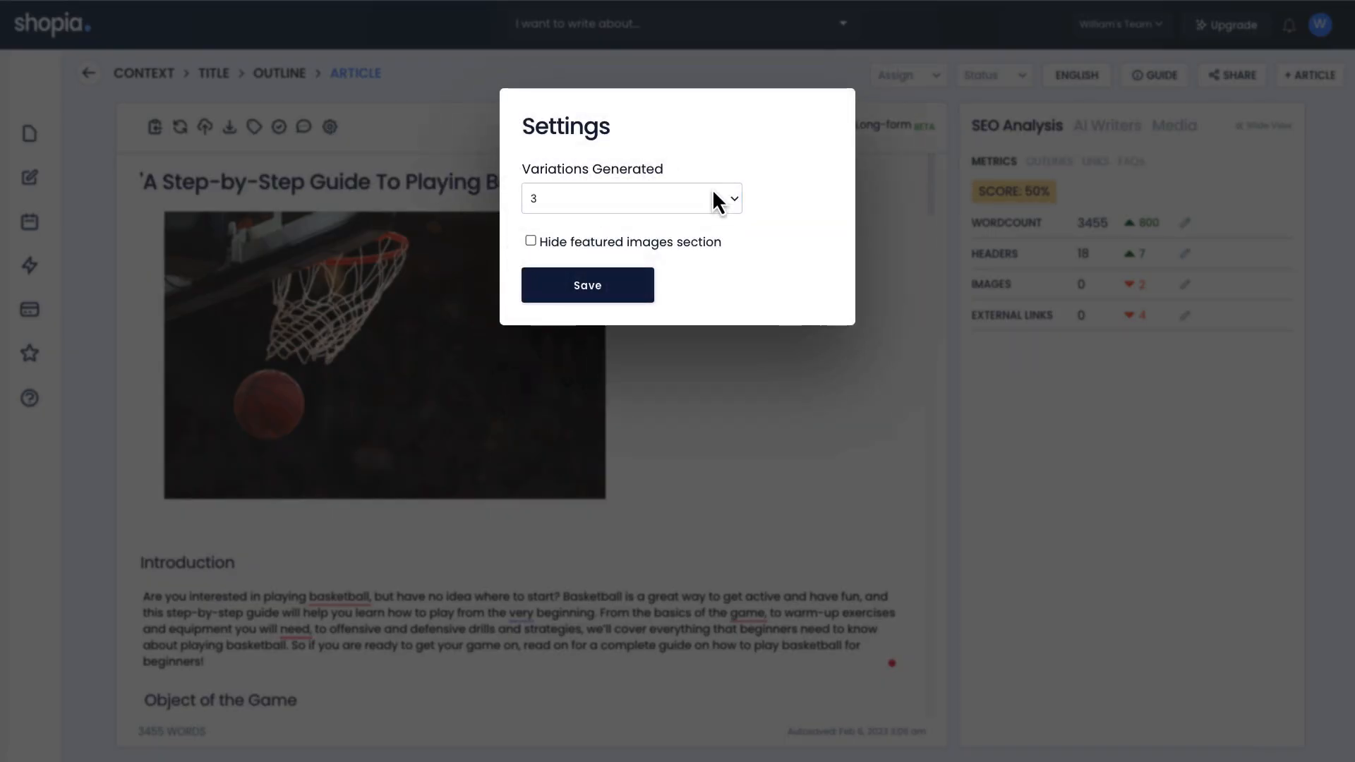
click(690, 201)
click(607, 199)
key(Escape)
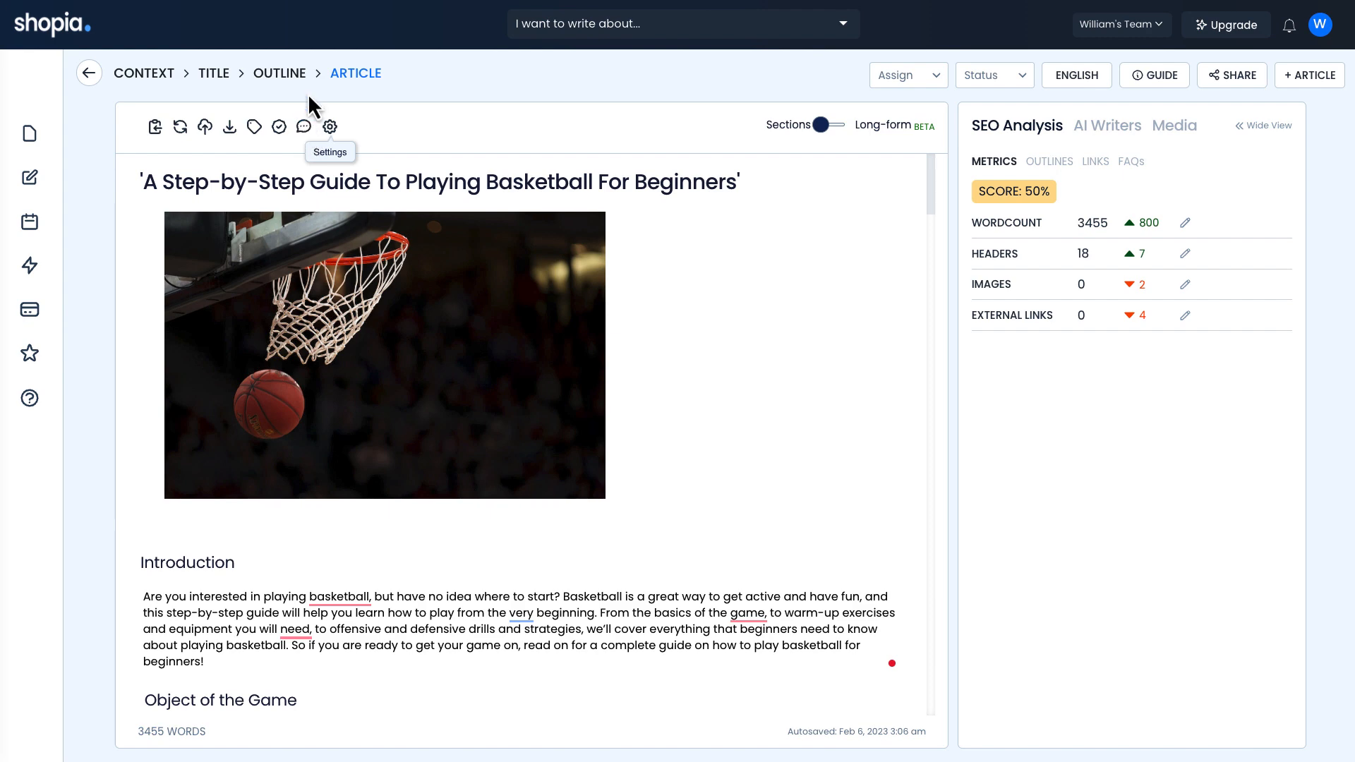
click(303, 127)
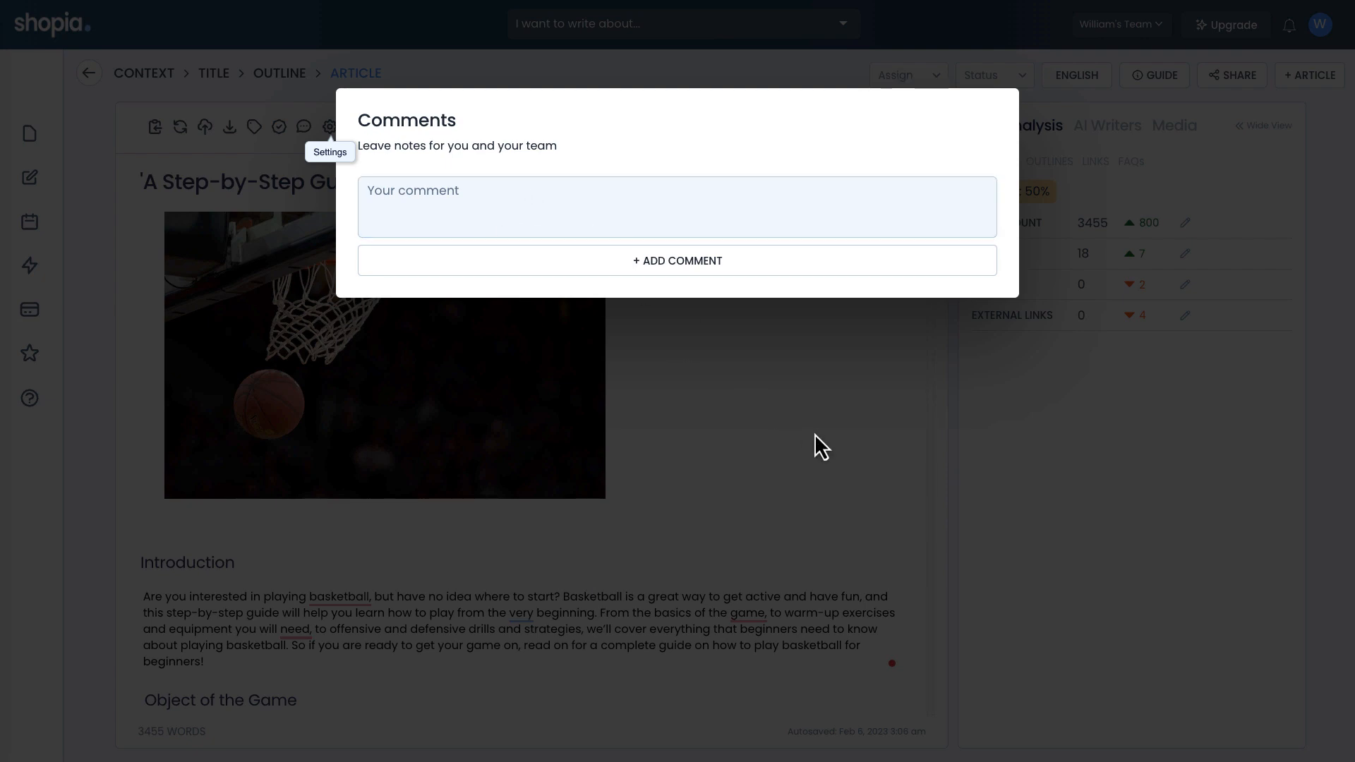
click(814, 433)
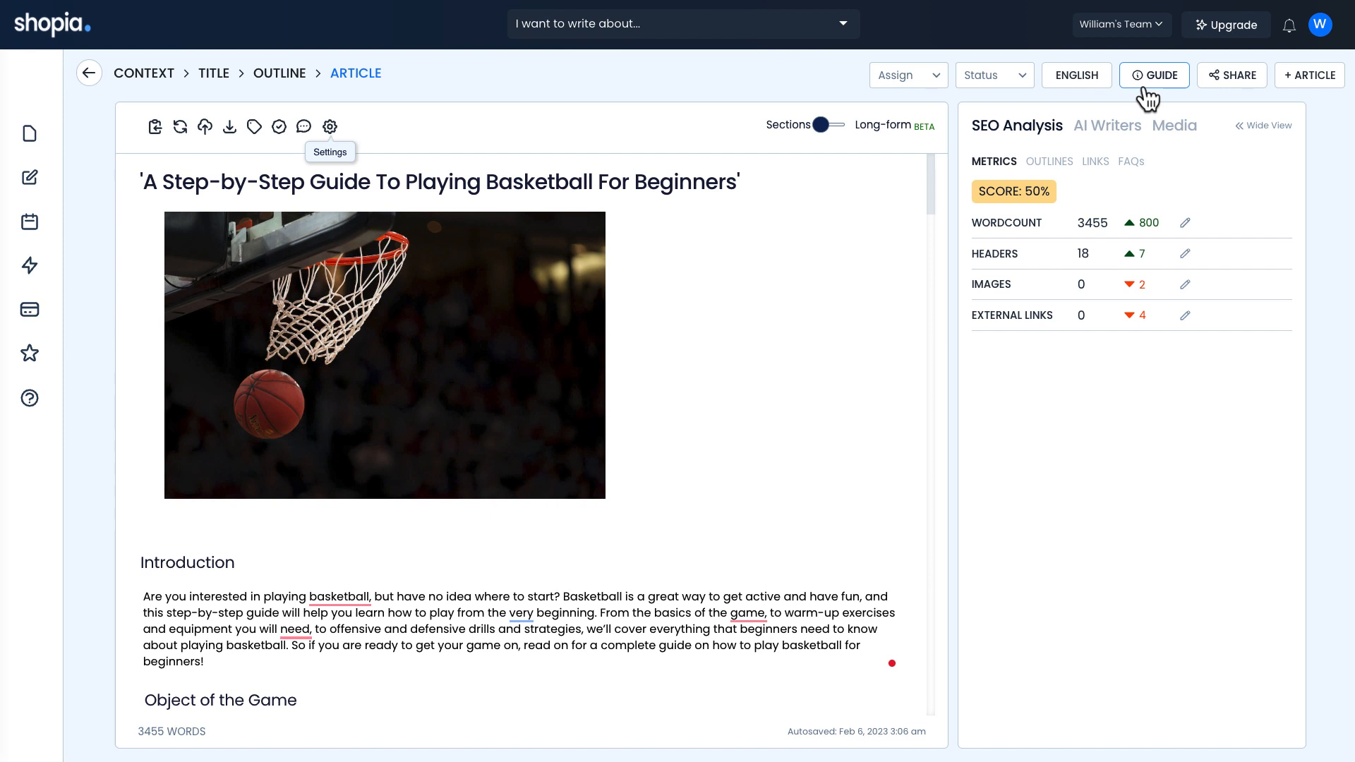
Open the document's sharing settings, try to switch off public access and view the link permission options
click(1234, 79)
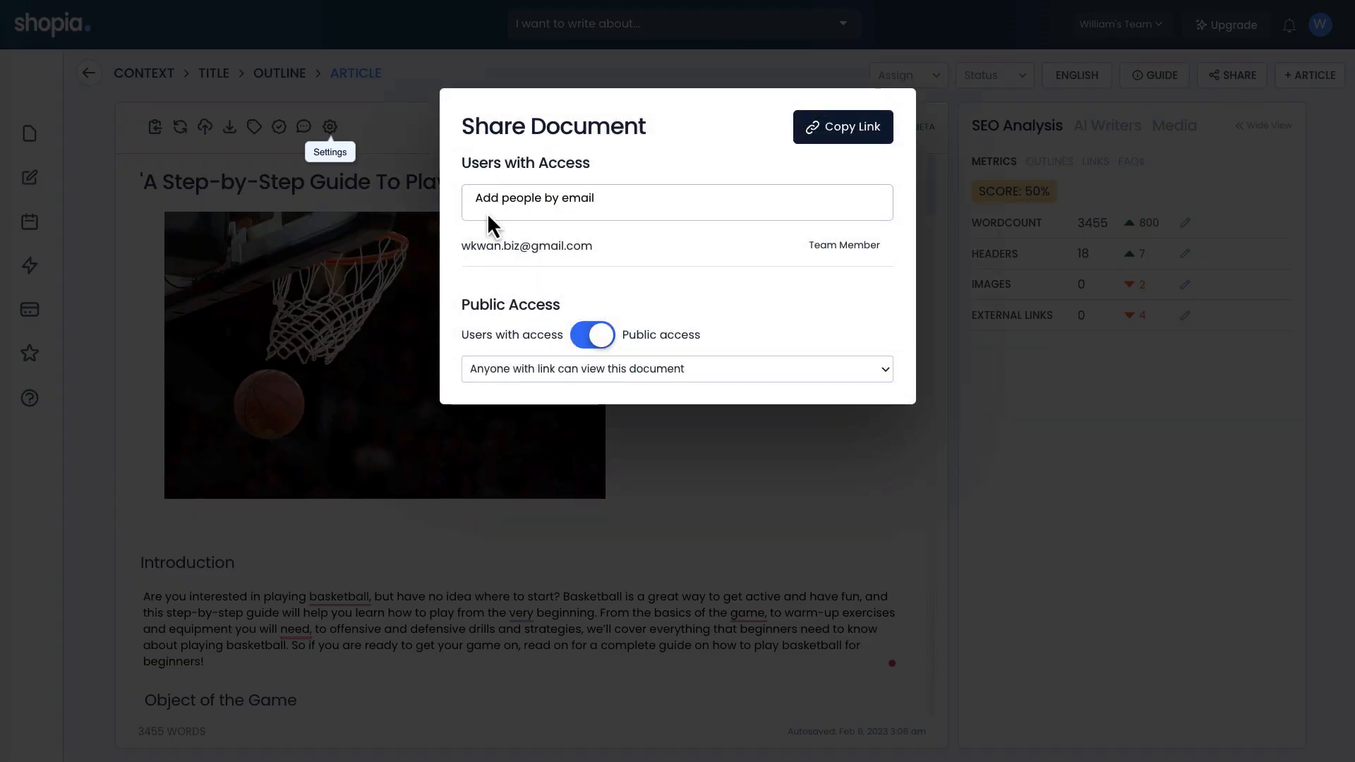
click(586, 336)
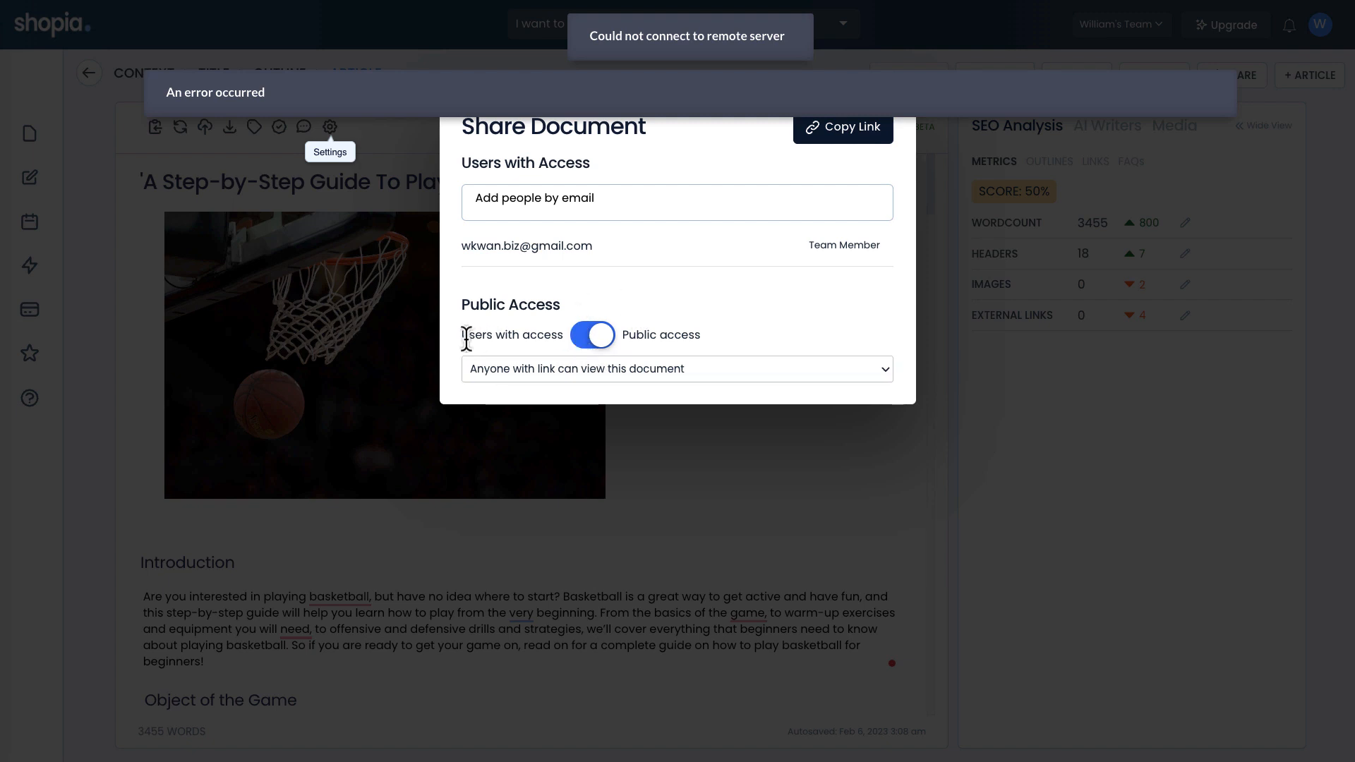
click(515, 368)
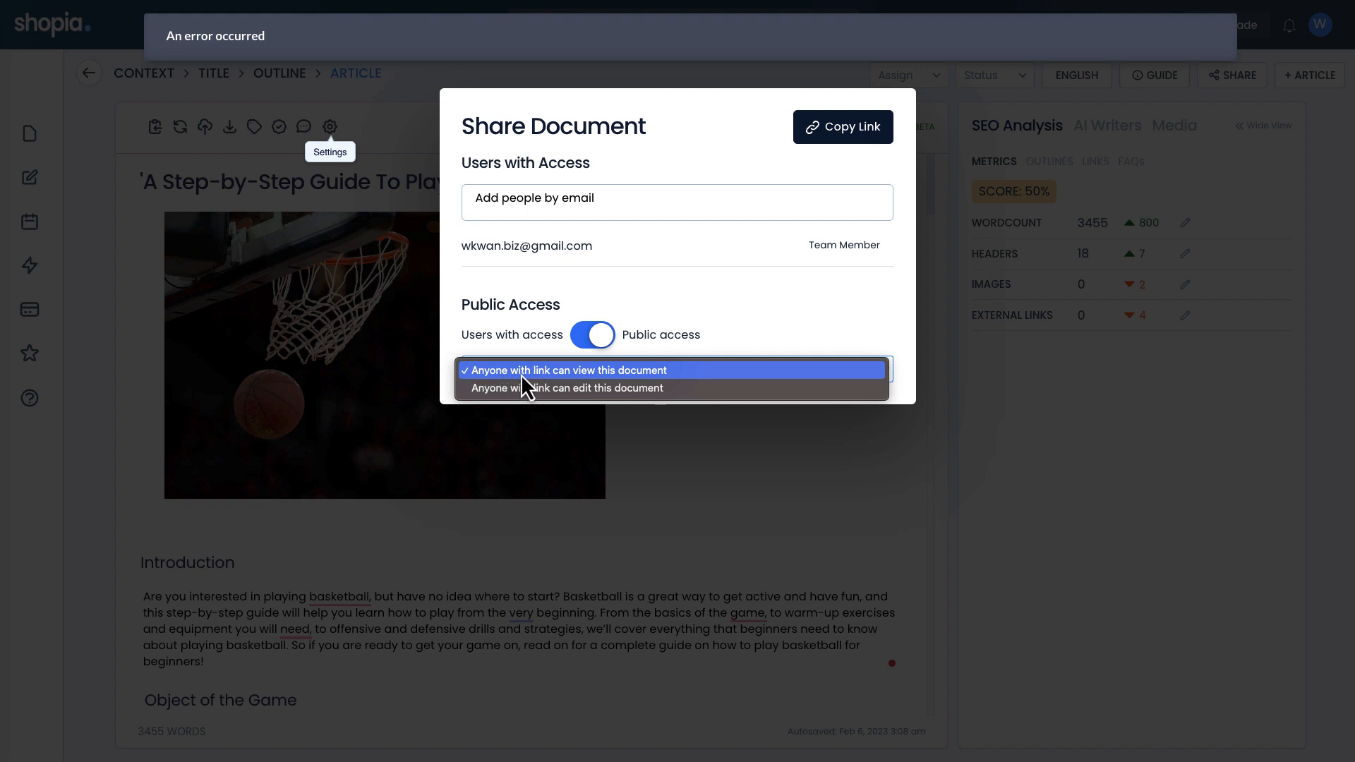
click(753, 333)
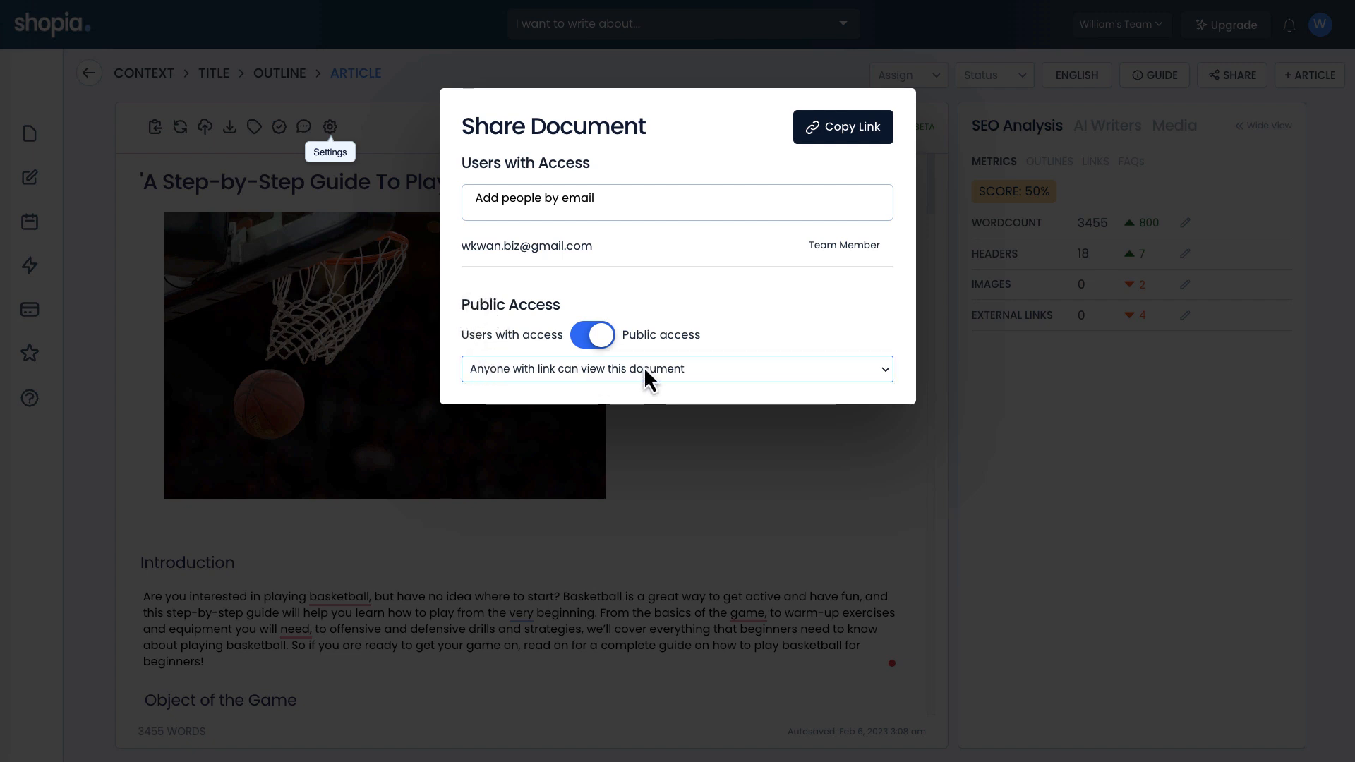
Restrict the document to users with access and check the field for adding people by email
click(601, 335)
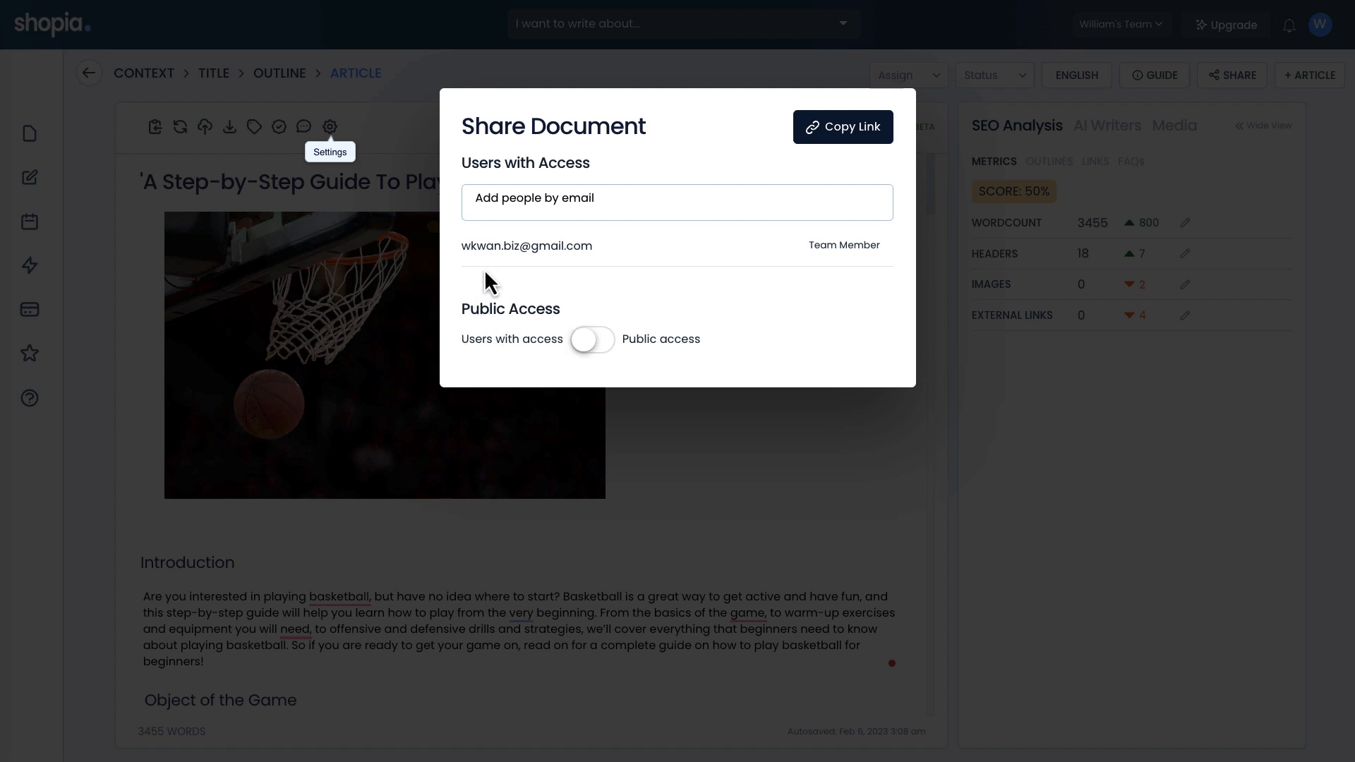
click(557, 205)
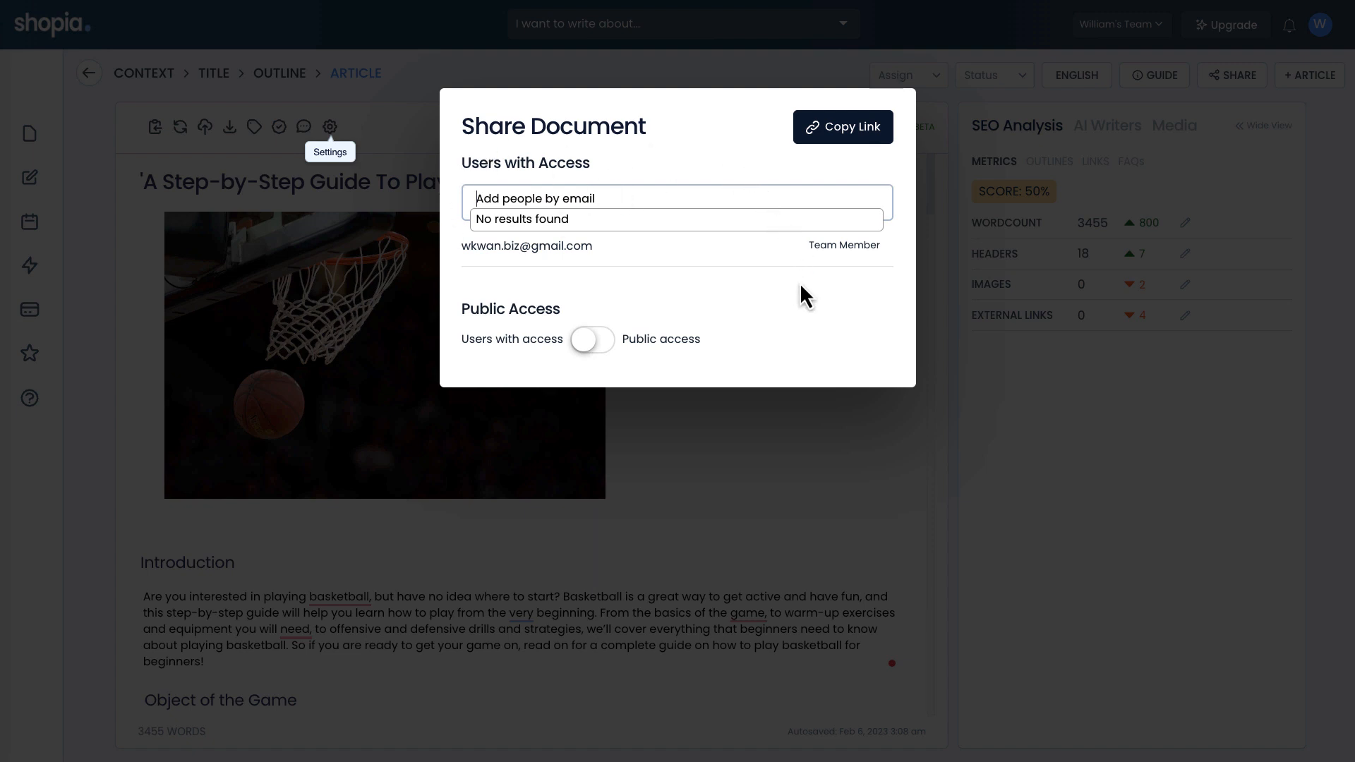
click(752, 316)
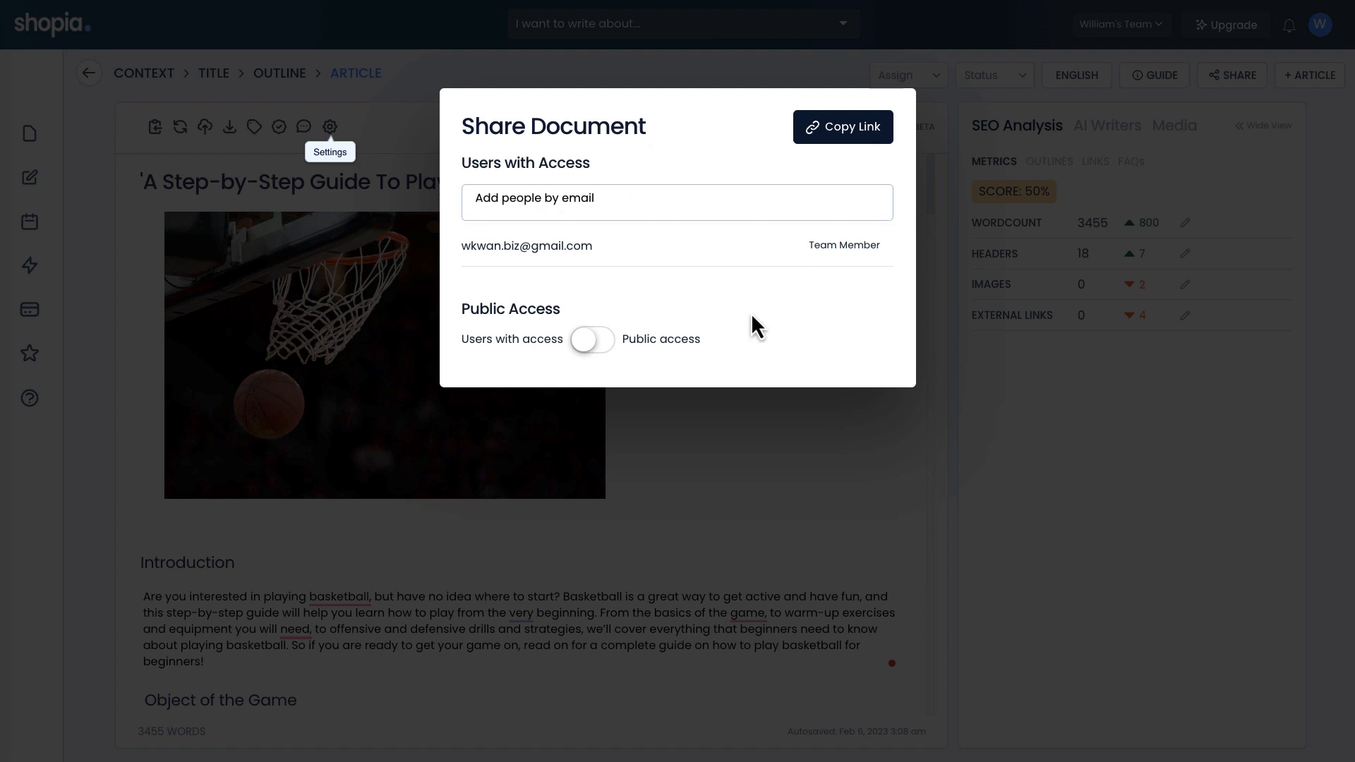
Turn on public access with 'Anyone with link can view this document', copy the share link and close the sharing settings
click(591, 344)
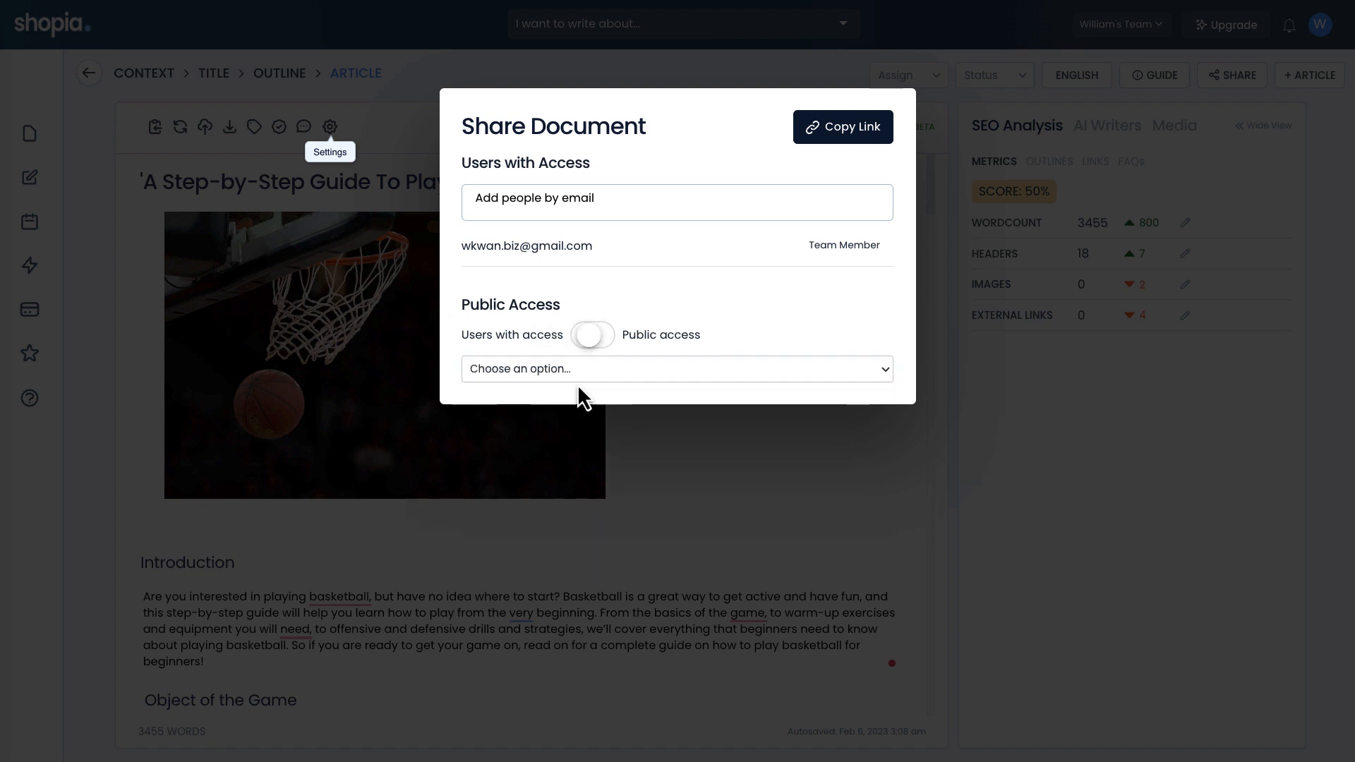
click(558, 374)
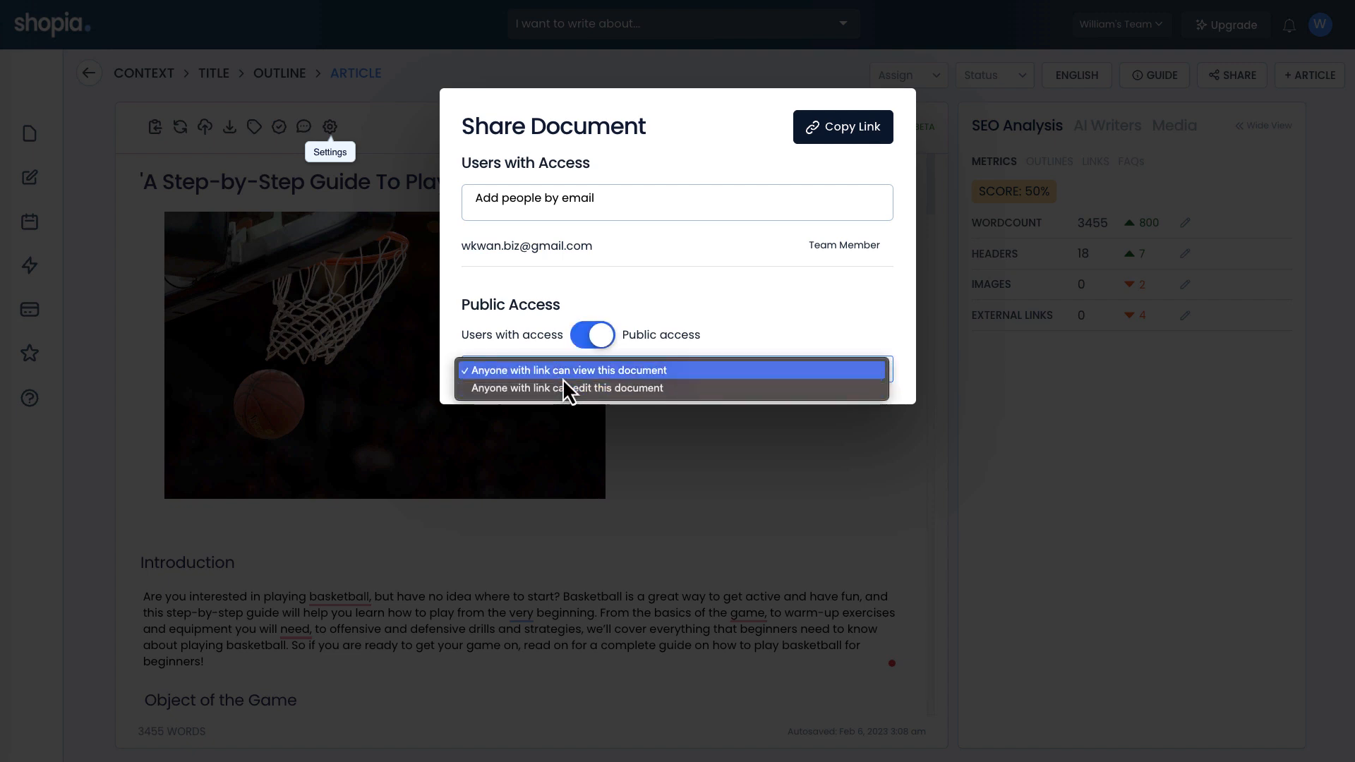
click(770, 311)
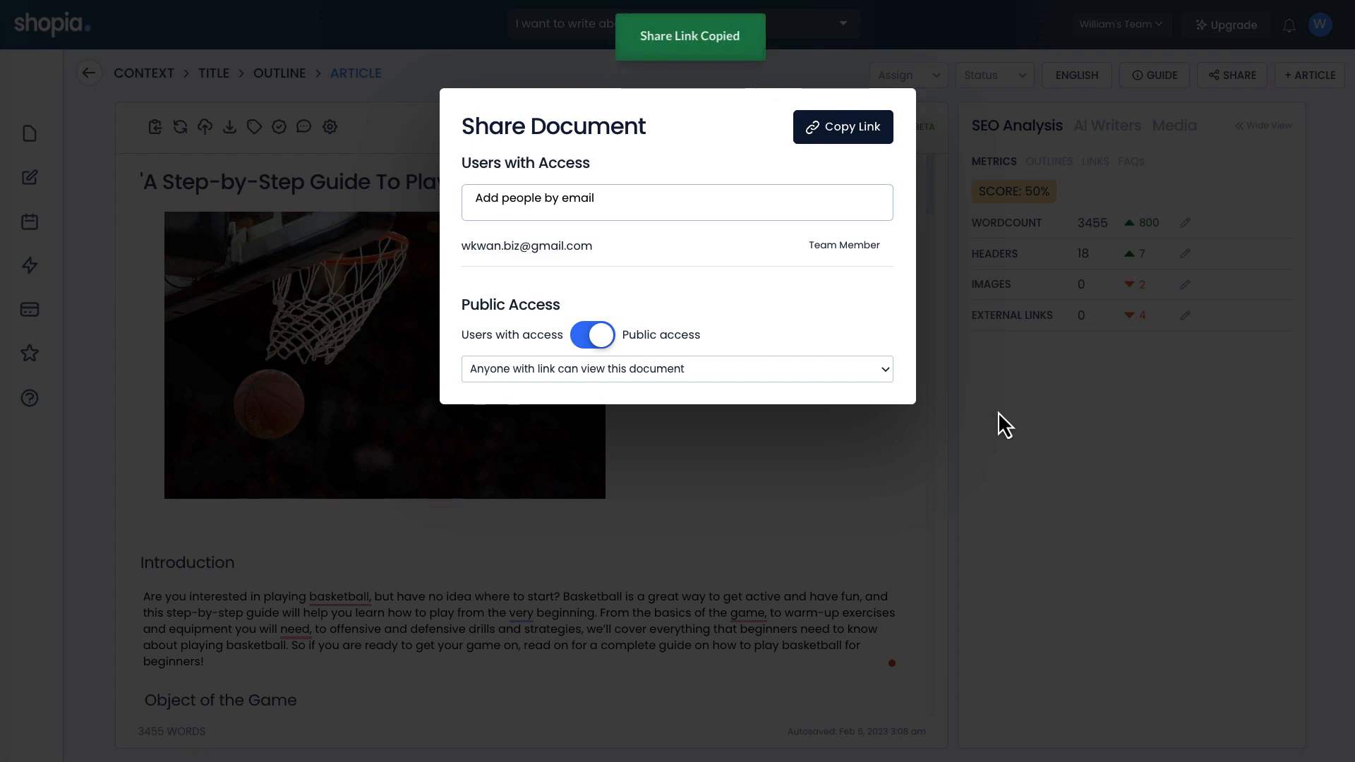
click(1079, 476)
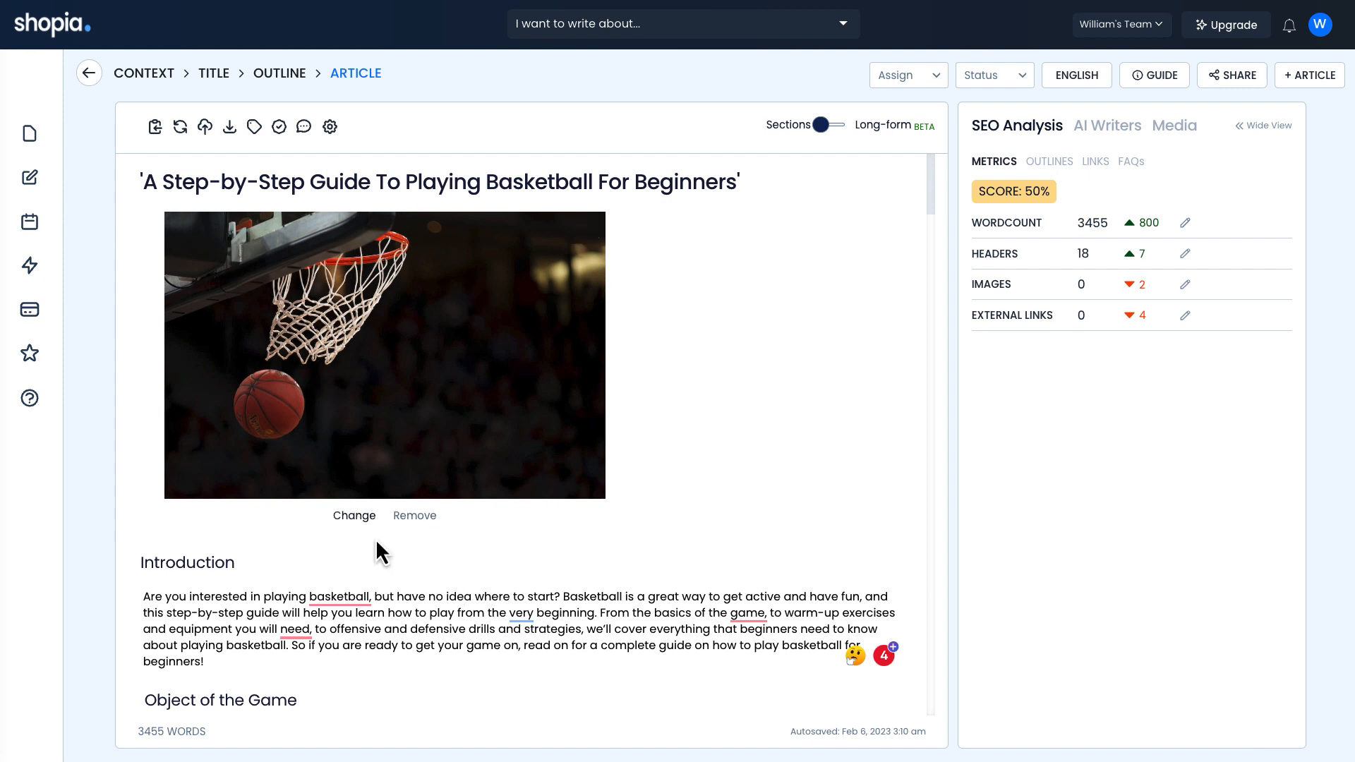
Replace the article's header image with the black-and-white photo of an indoor game from the Basketball image results
click(363, 515)
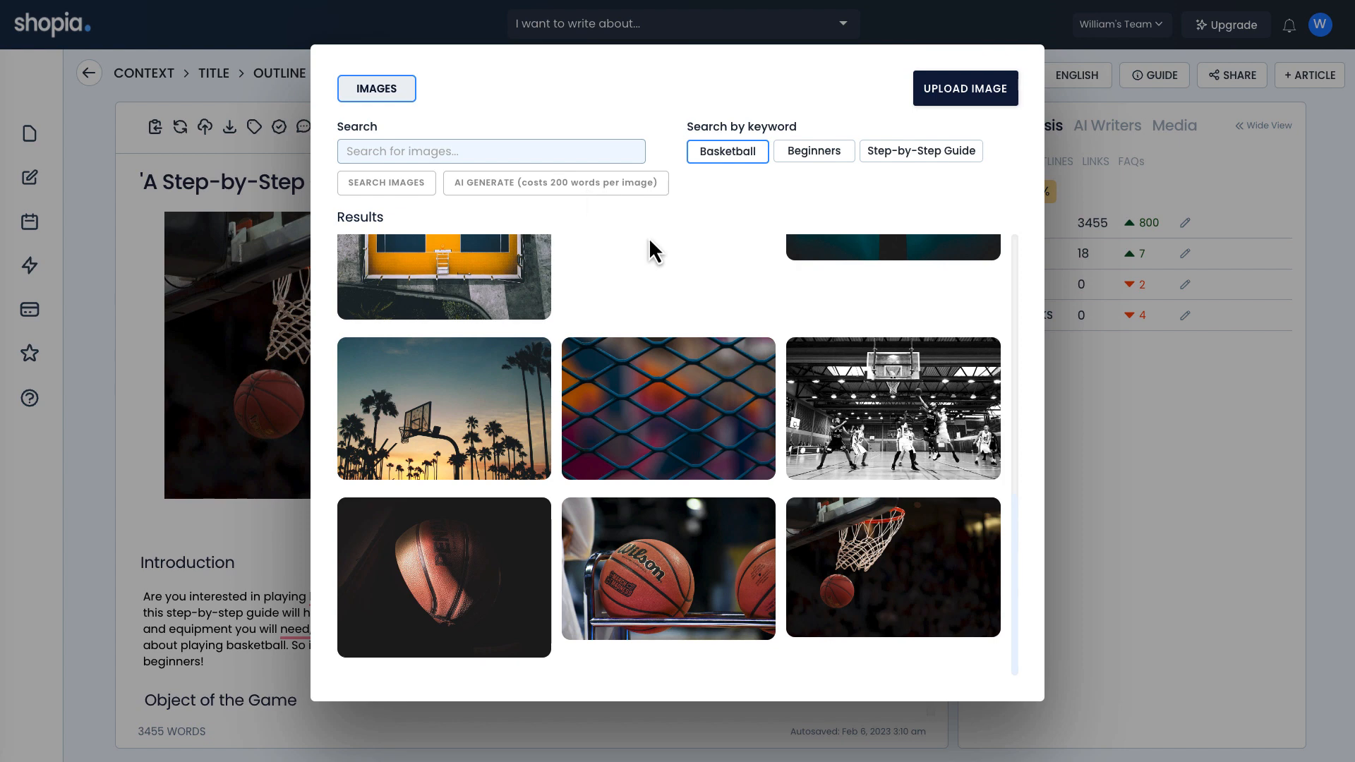
scroll(644, 325, up, 5)
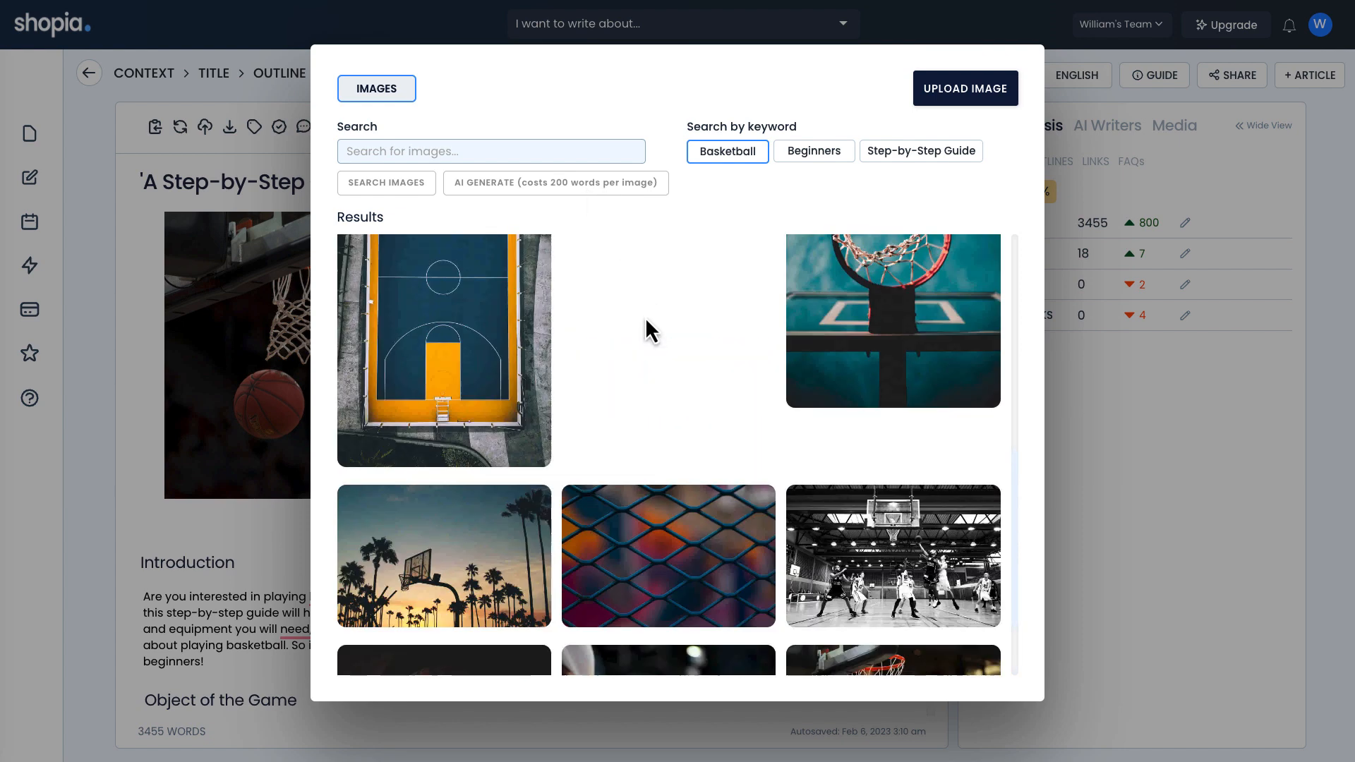
scroll(644, 324, up, 4)
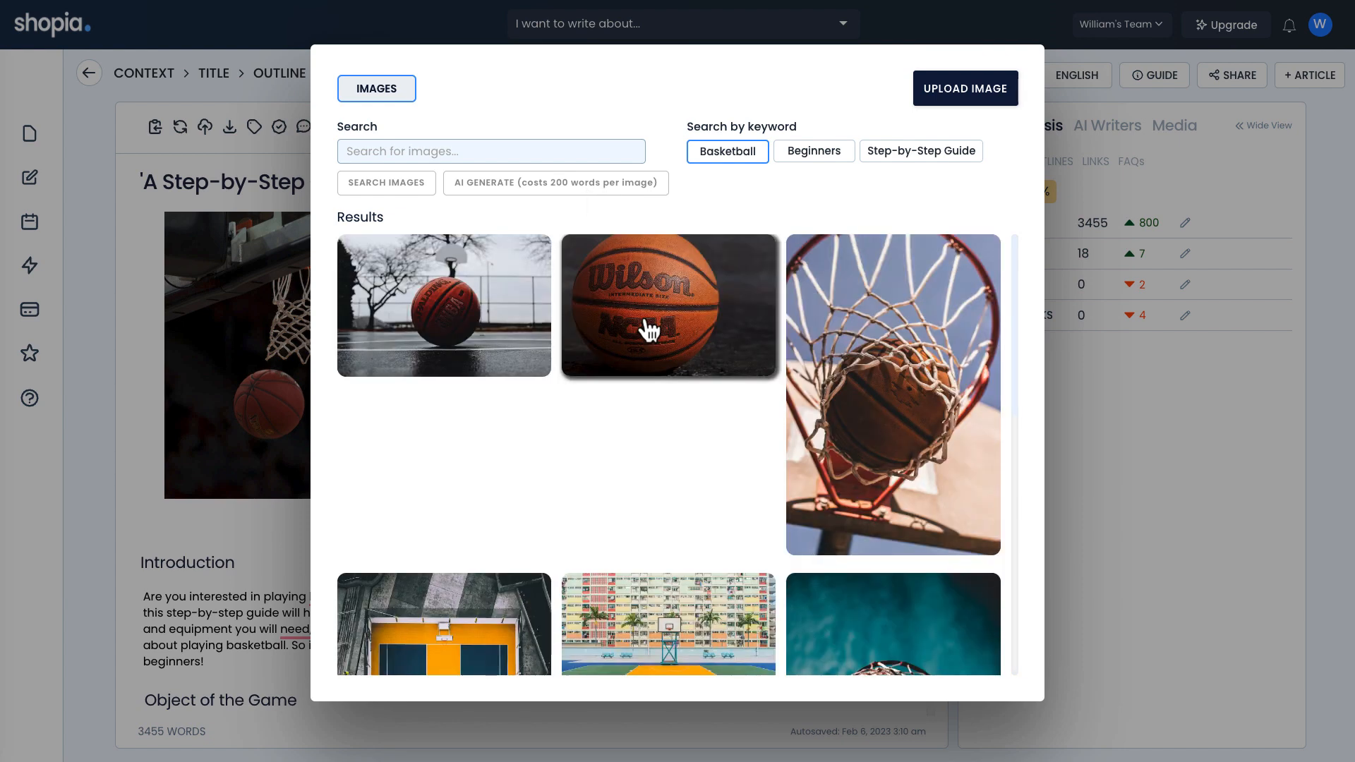
scroll(705, 405, down, 3)
scroll(635, 437, down, 2)
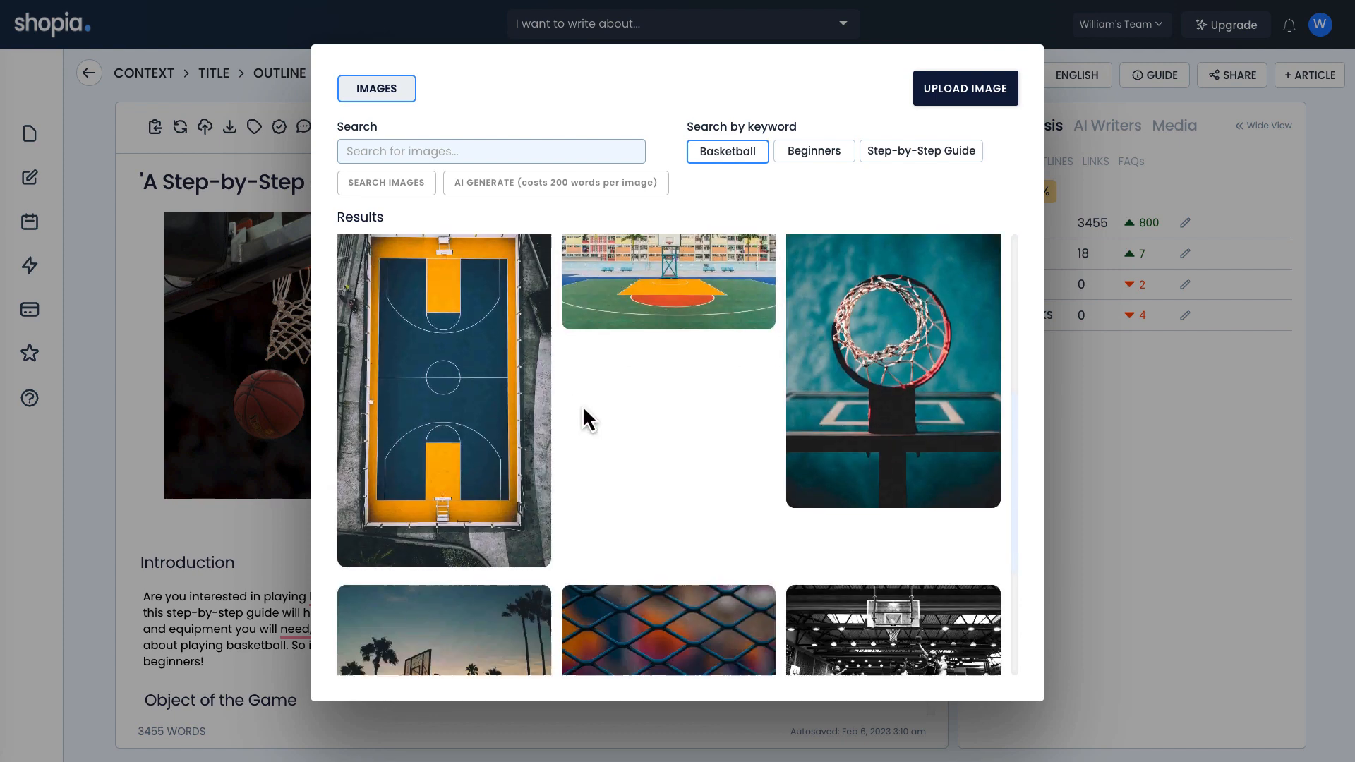
scroll(587, 419, down, 3)
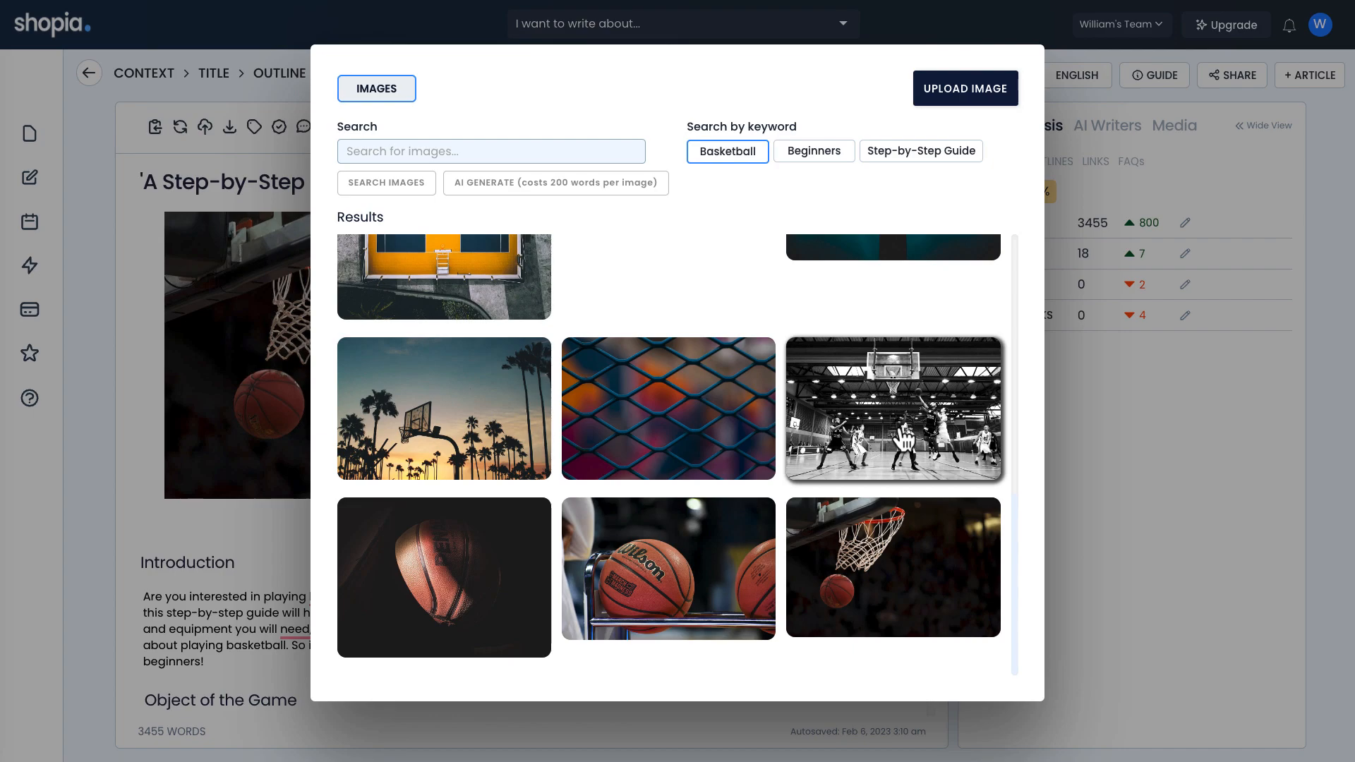
click(883, 401)
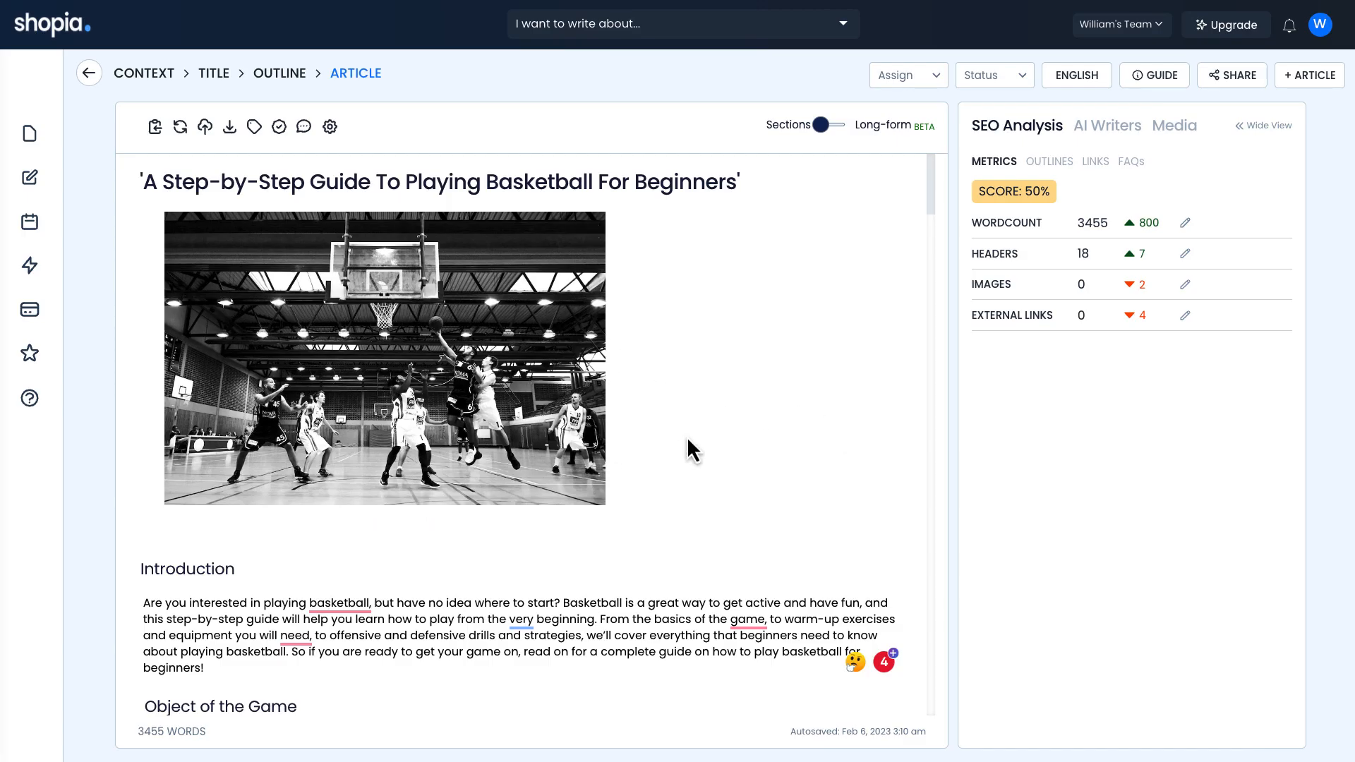
Select the article's Introduction paragraph and check the section tools for regenerating and editing it
scroll(690, 450, down, 3)
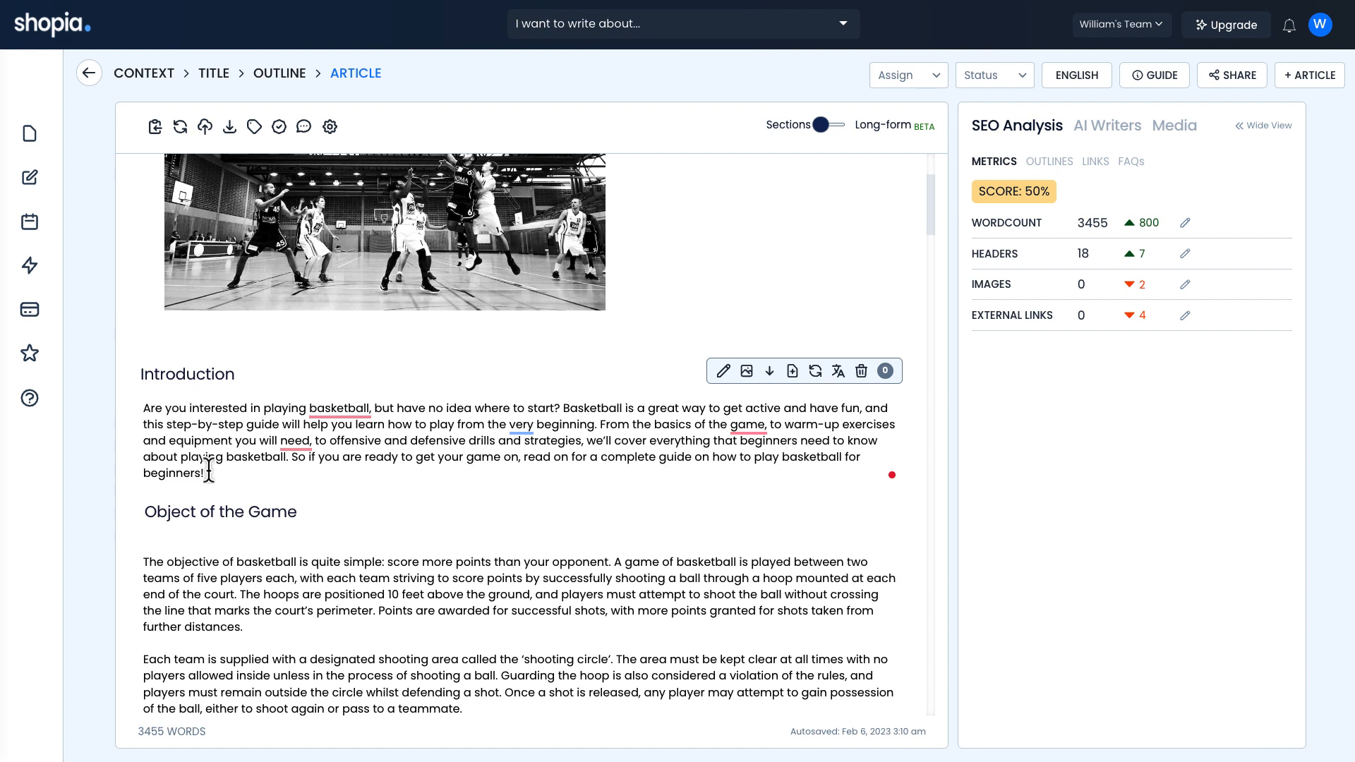
drag(206, 473, 144, 407)
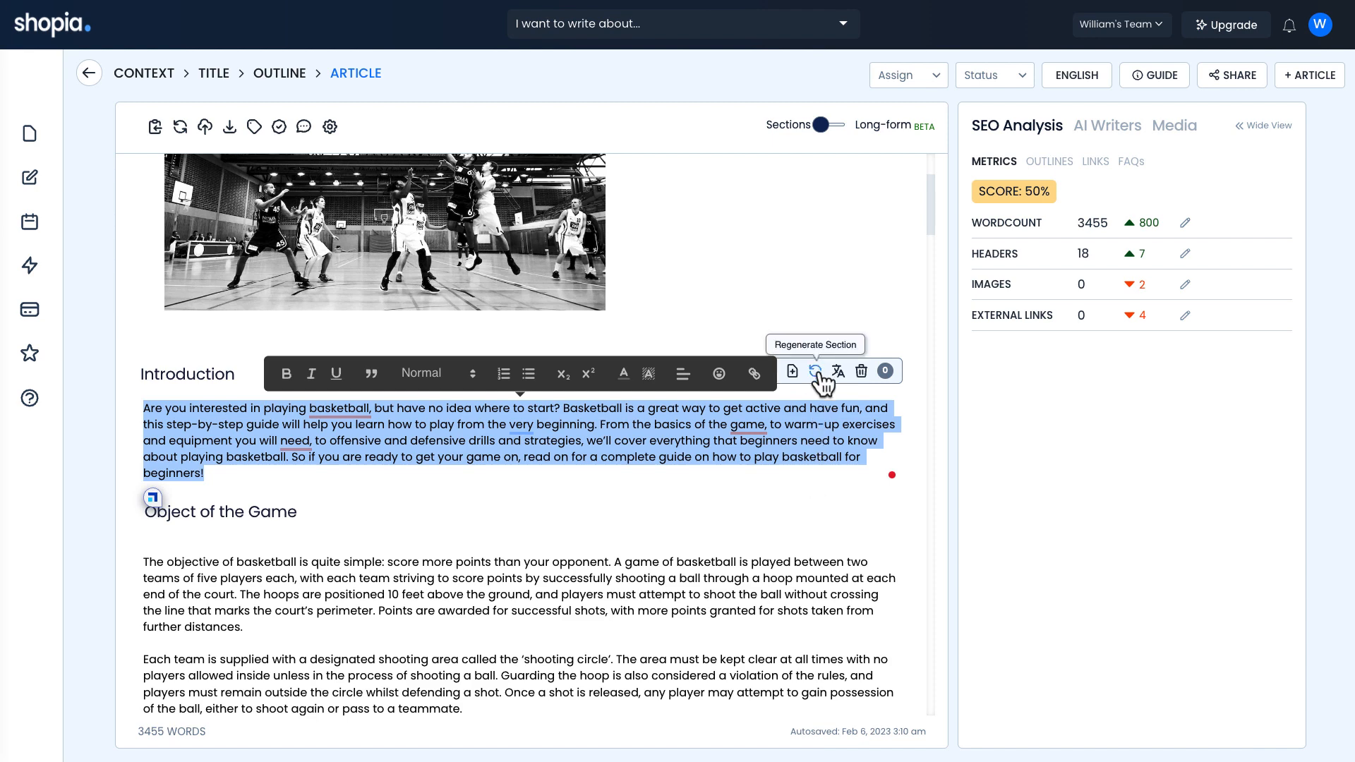
click(811, 474)
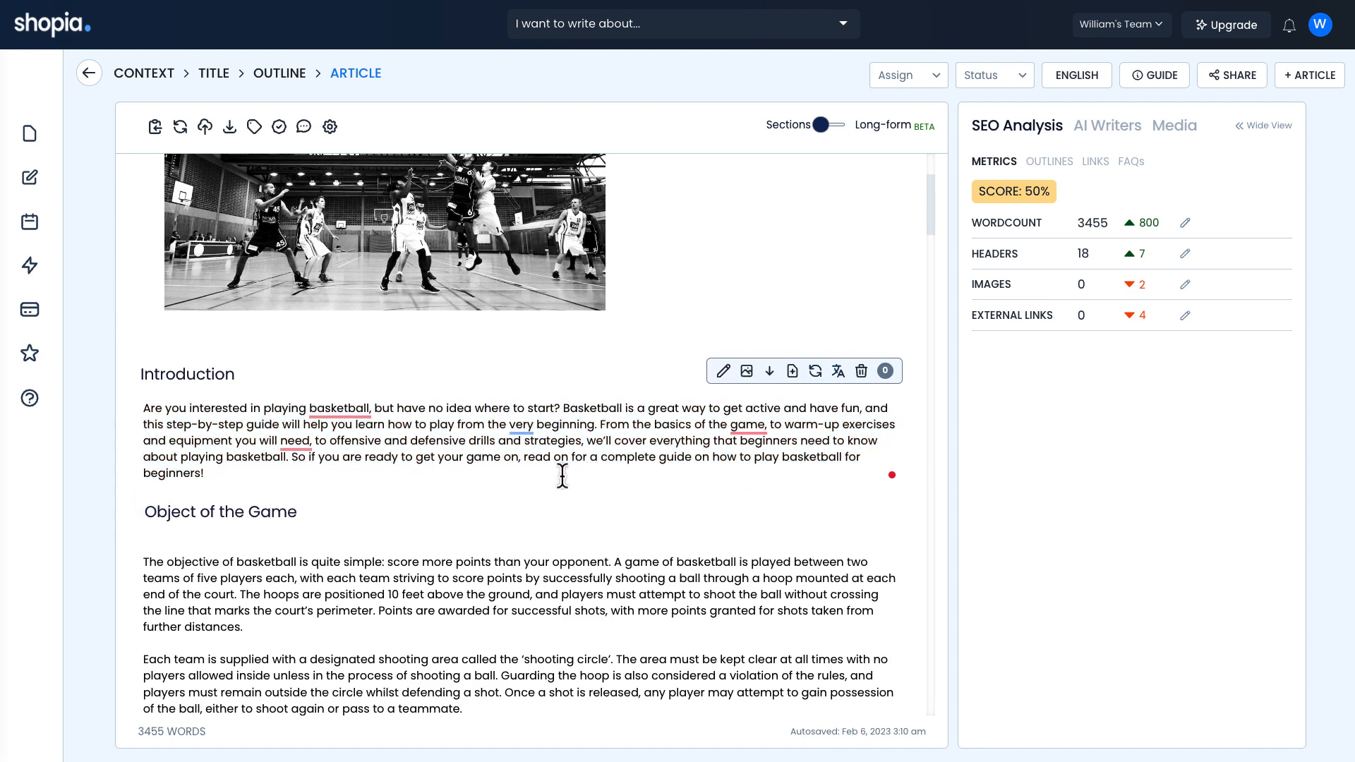
drag(562, 475, 144, 407)
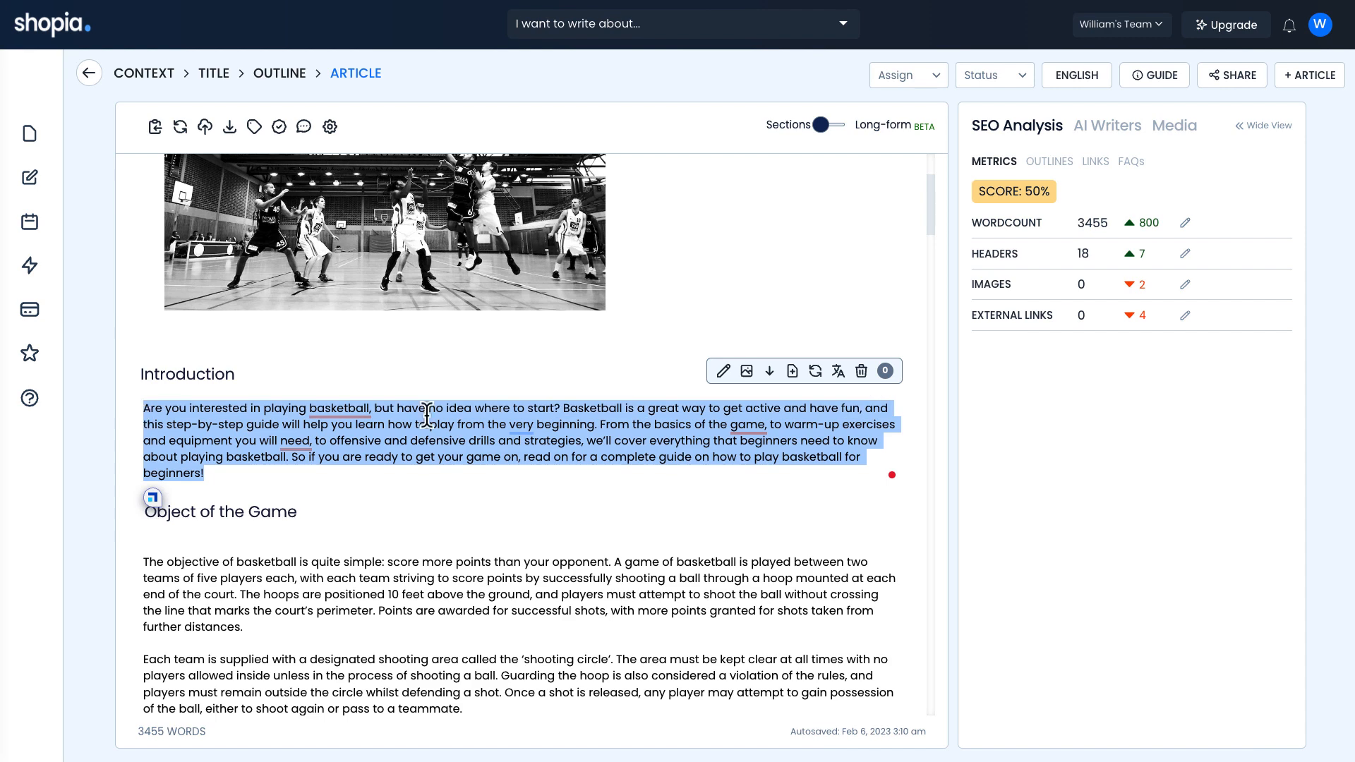
click(836, 374)
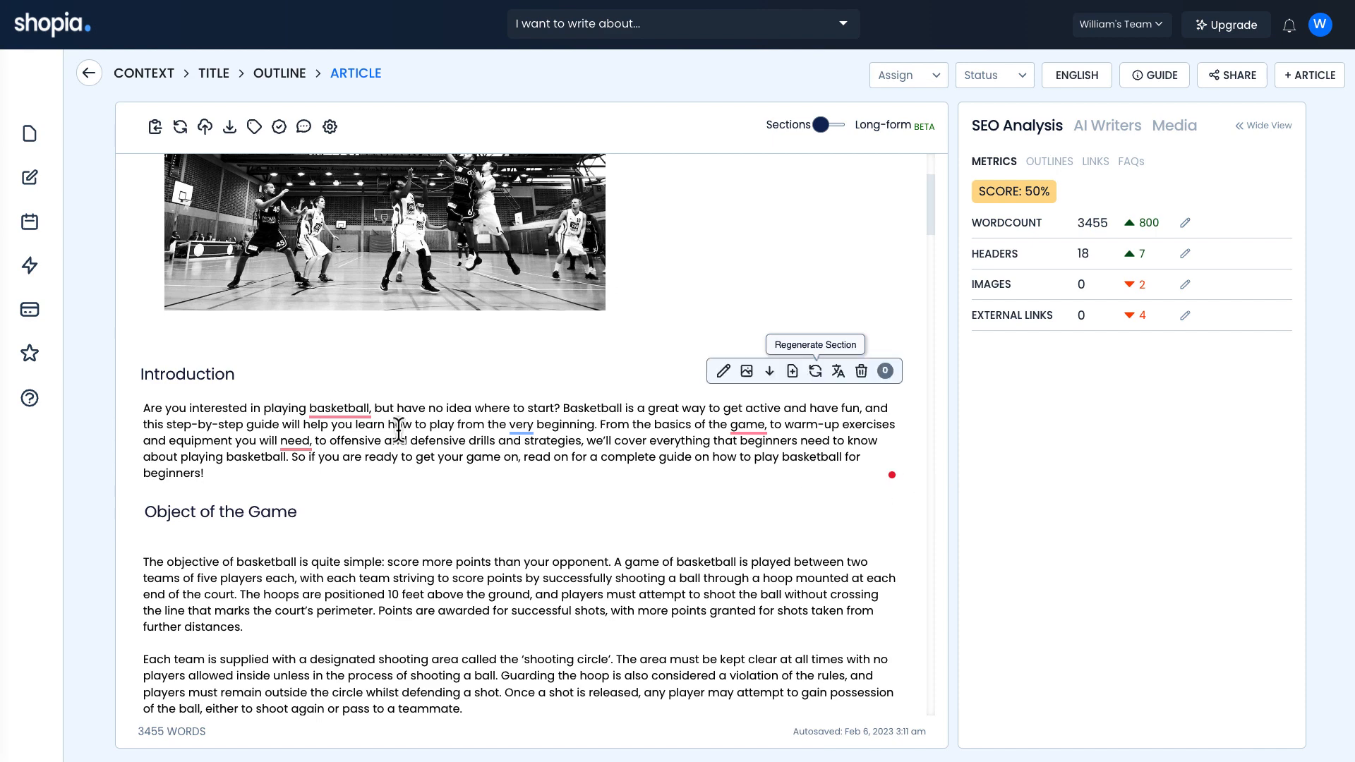
scroll(398, 428, down, 5)
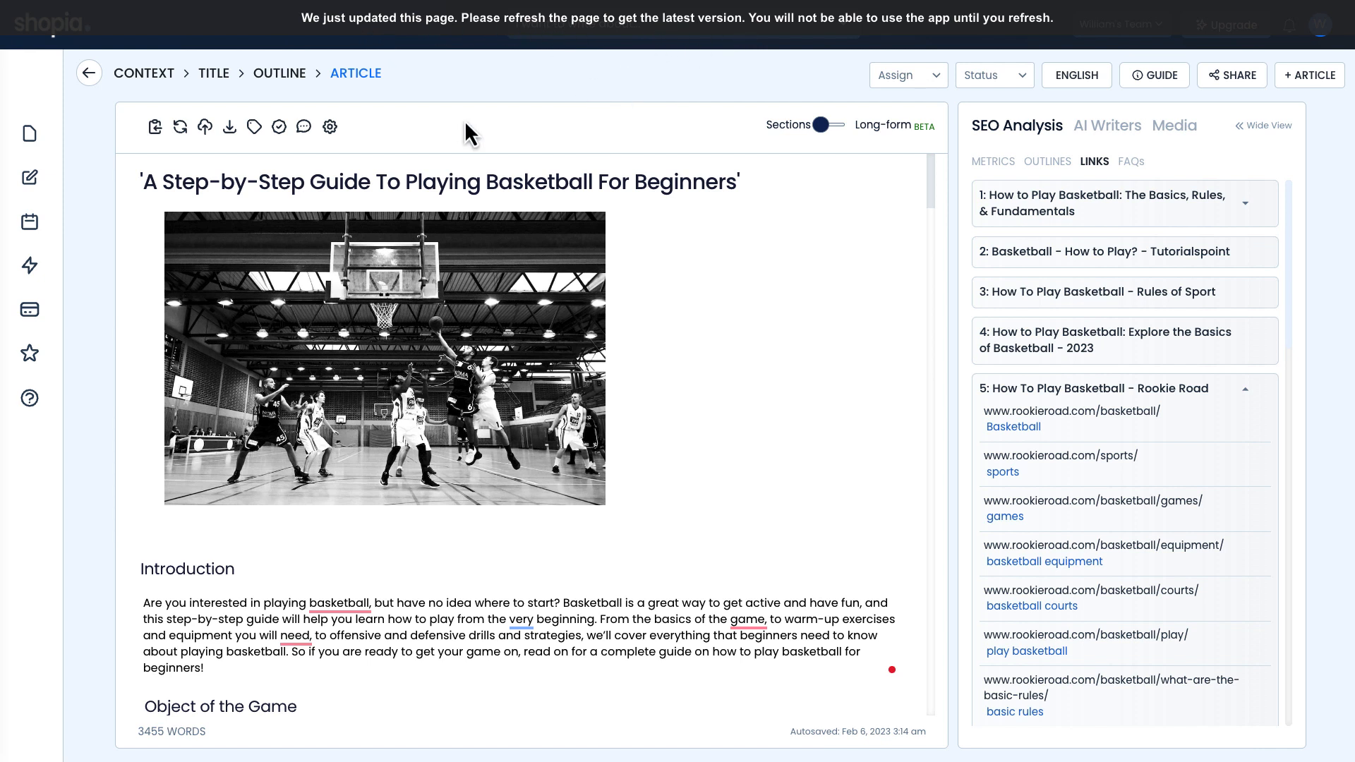
Copy the whole article as HTML, switch to Neuron and paste it into the empty content editor for 'basketball for beginners'
click(155, 127)
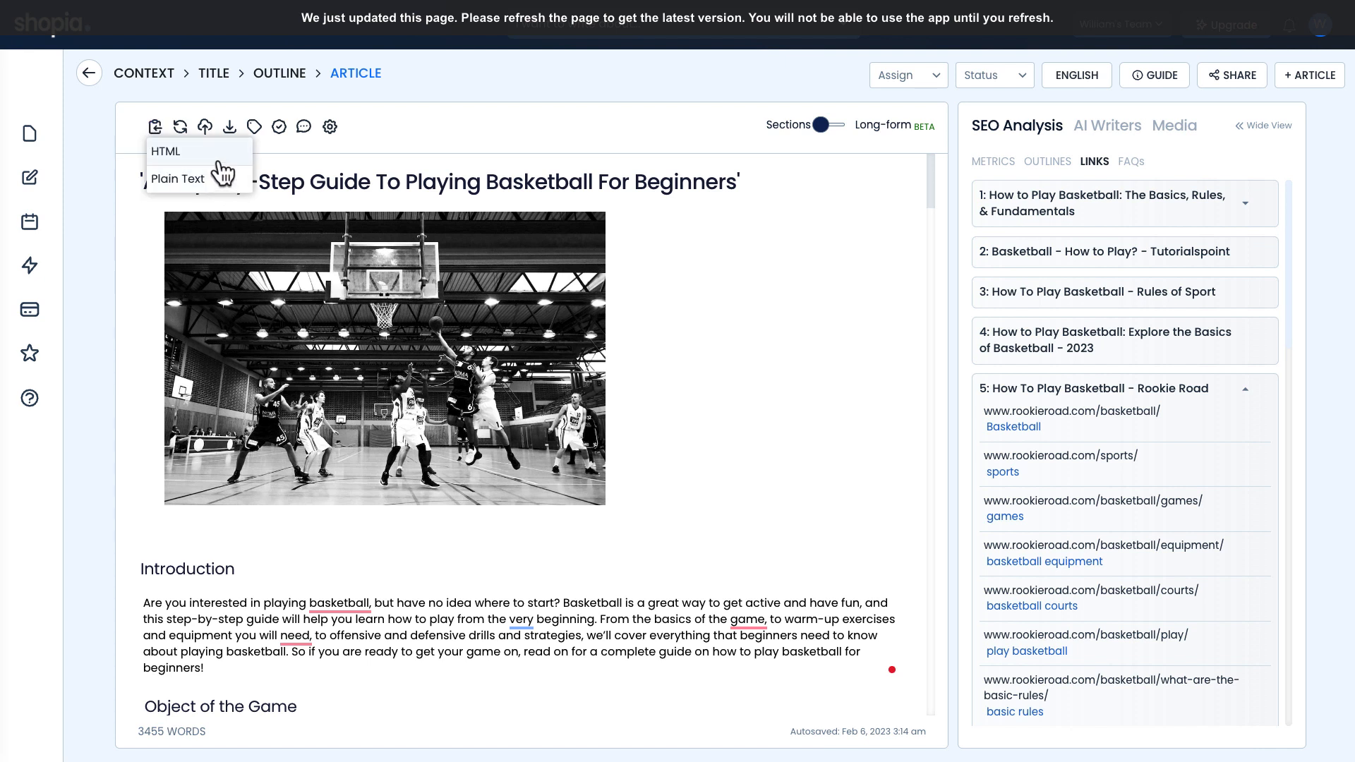
click(166, 152)
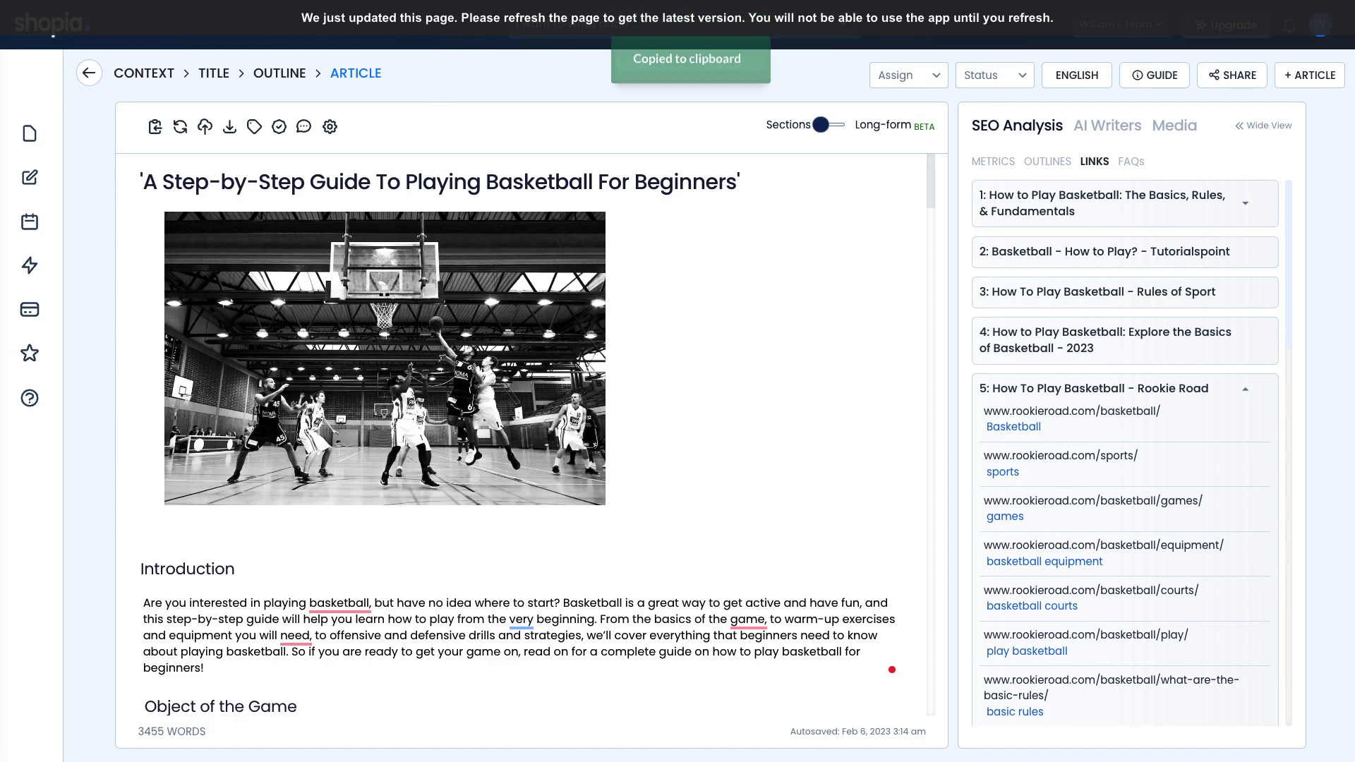
key(ctrl+Tab)
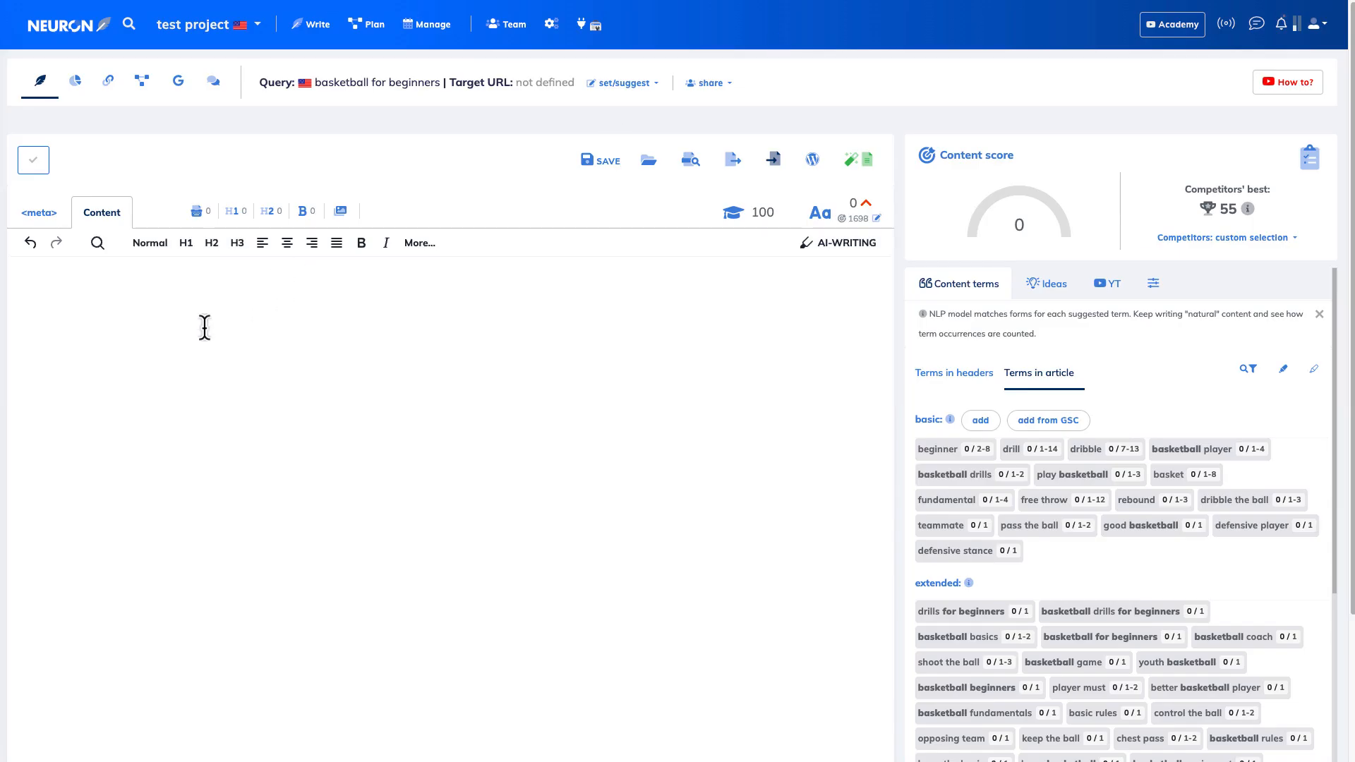
click(156, 327)
key(ctrl+v)
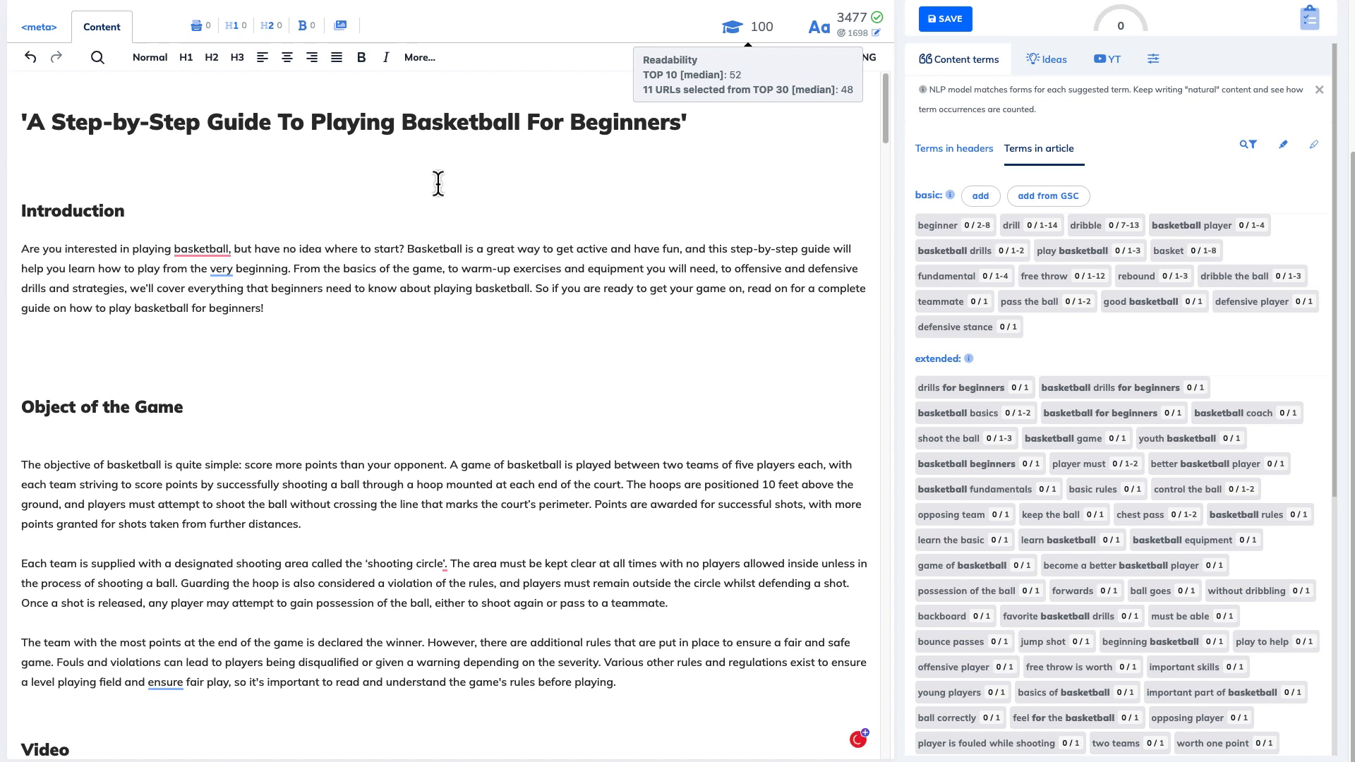
scroll(1021, 256, up, 3)
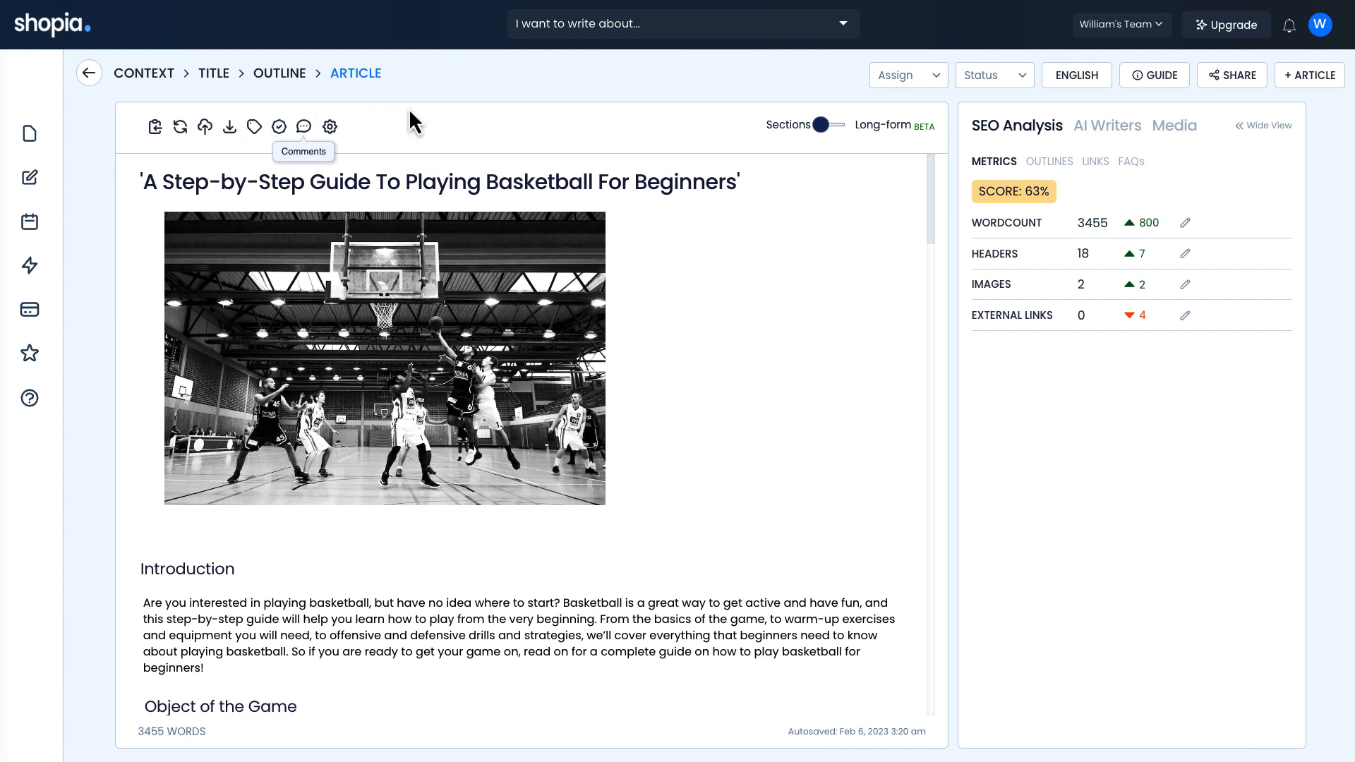
click(255, 127)
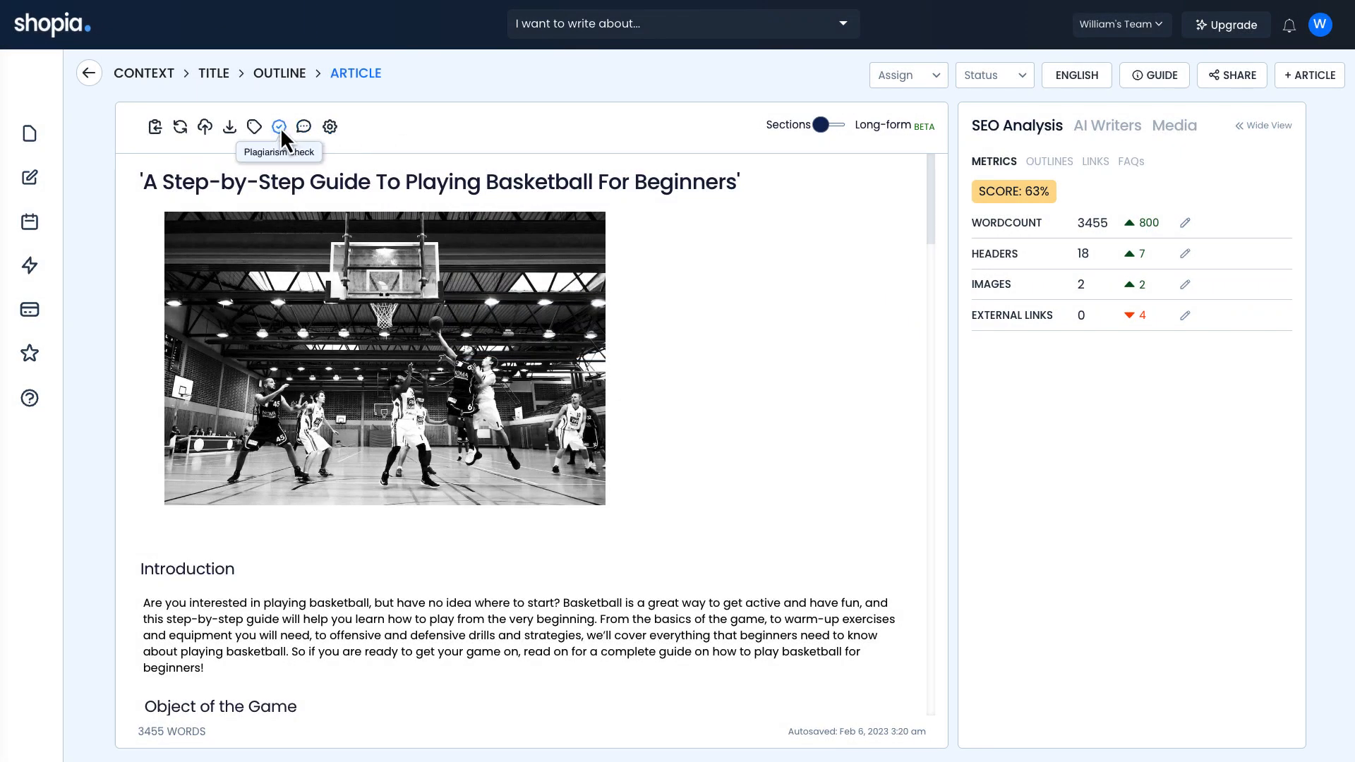
right_click(281, 127)
key(Escape)
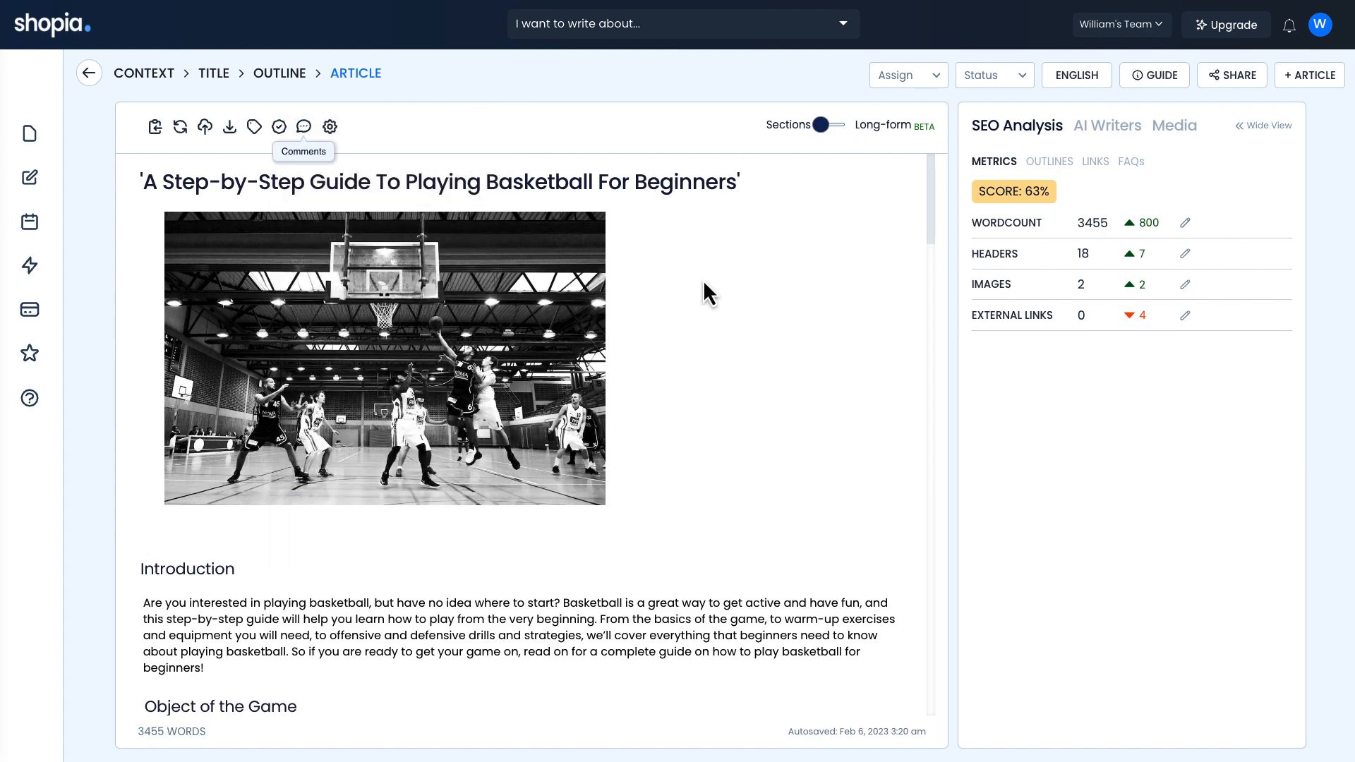
Copy the whole article as plain text, switch to Grammarly, paste it into the untitled document and accept the default writing goals
click(155, 128)
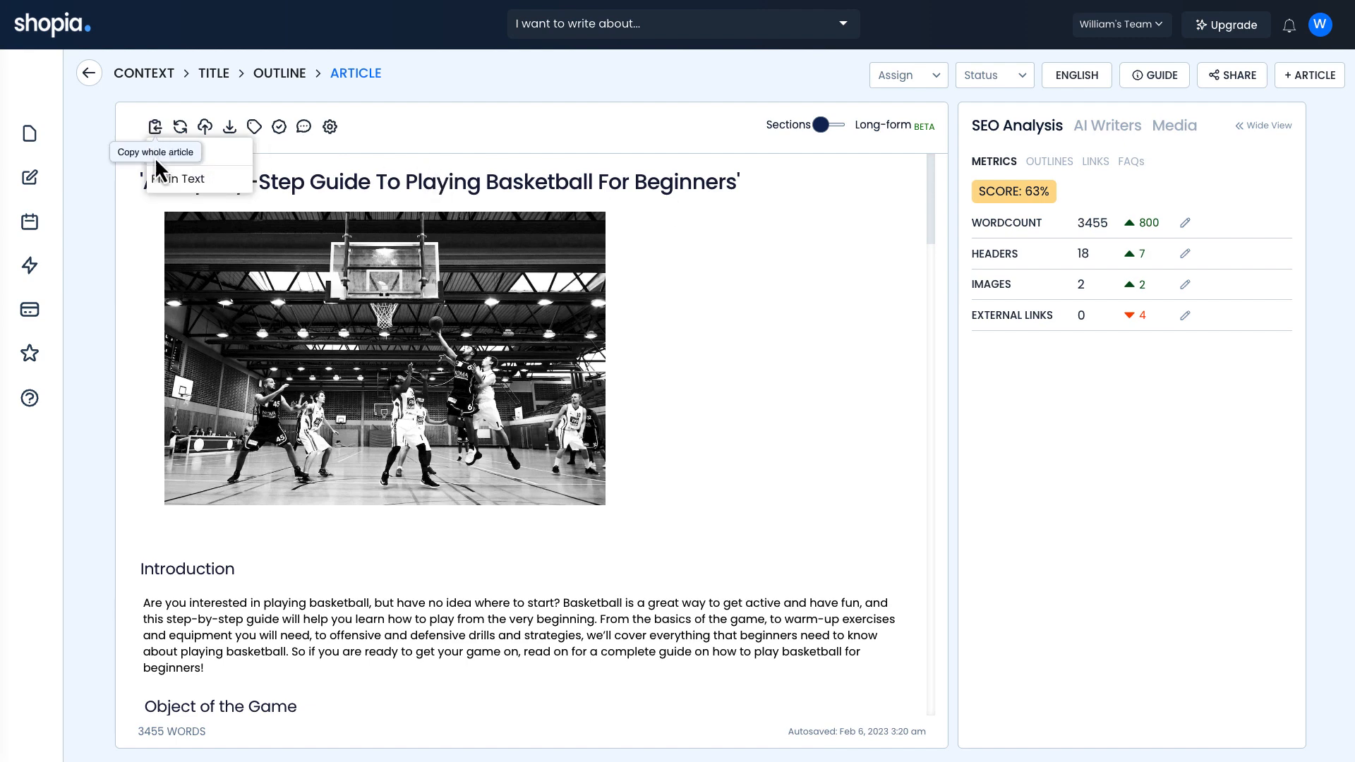
click(169, 178)
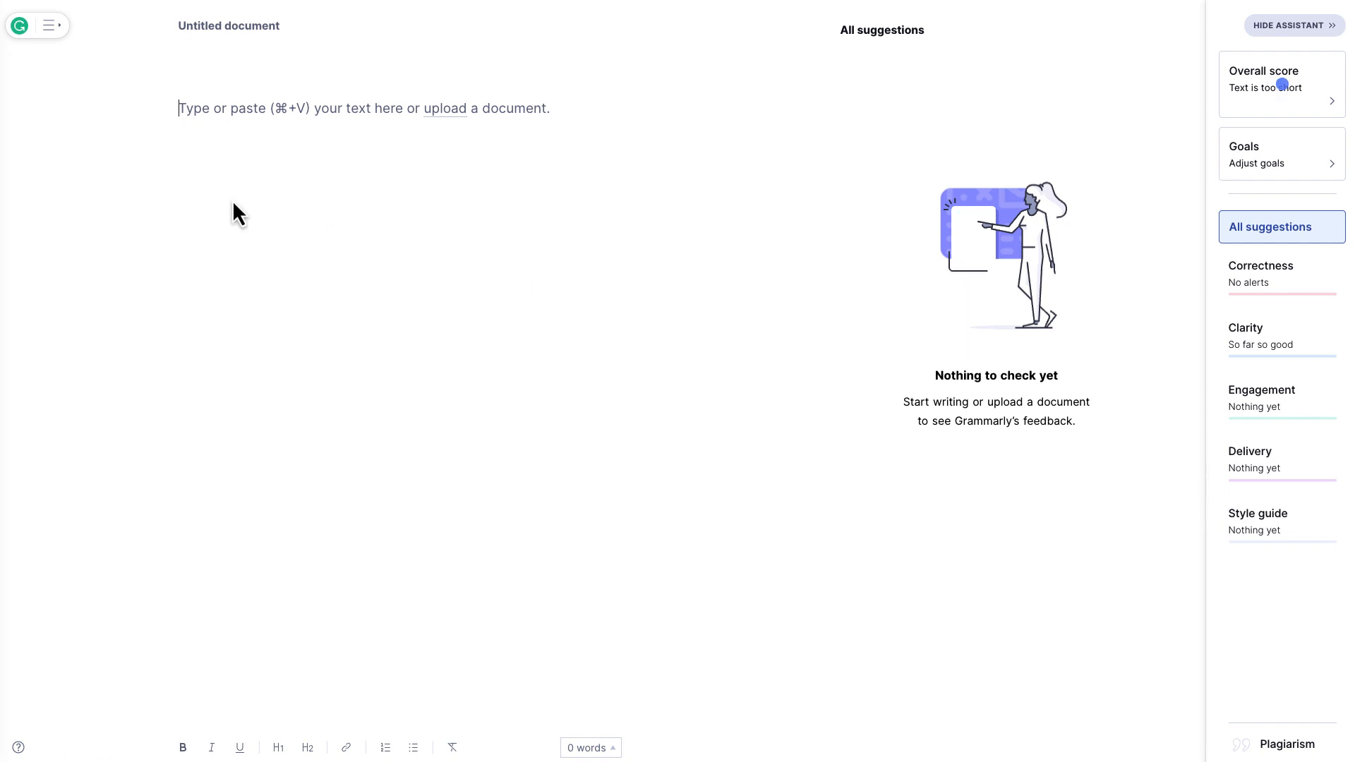
click(242, 118)
key(super+v)
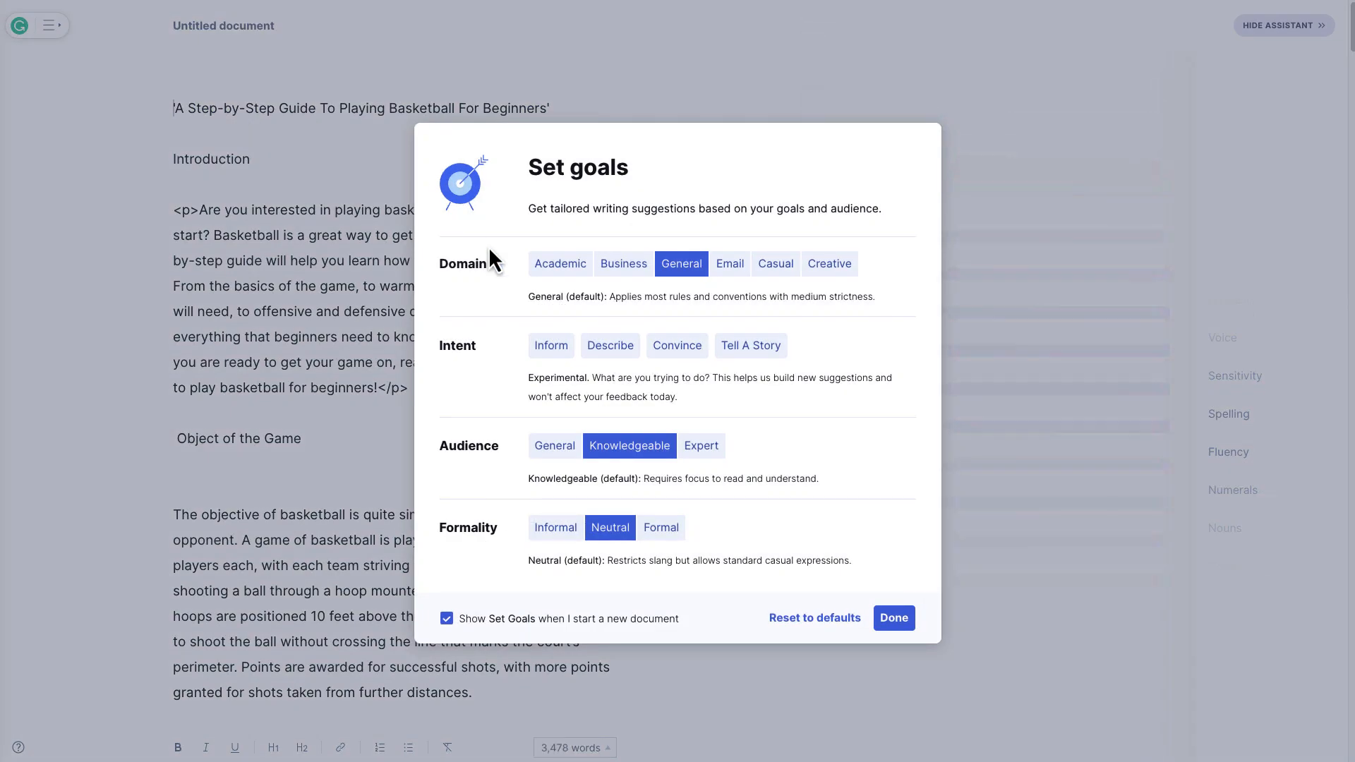
click(893, 619)
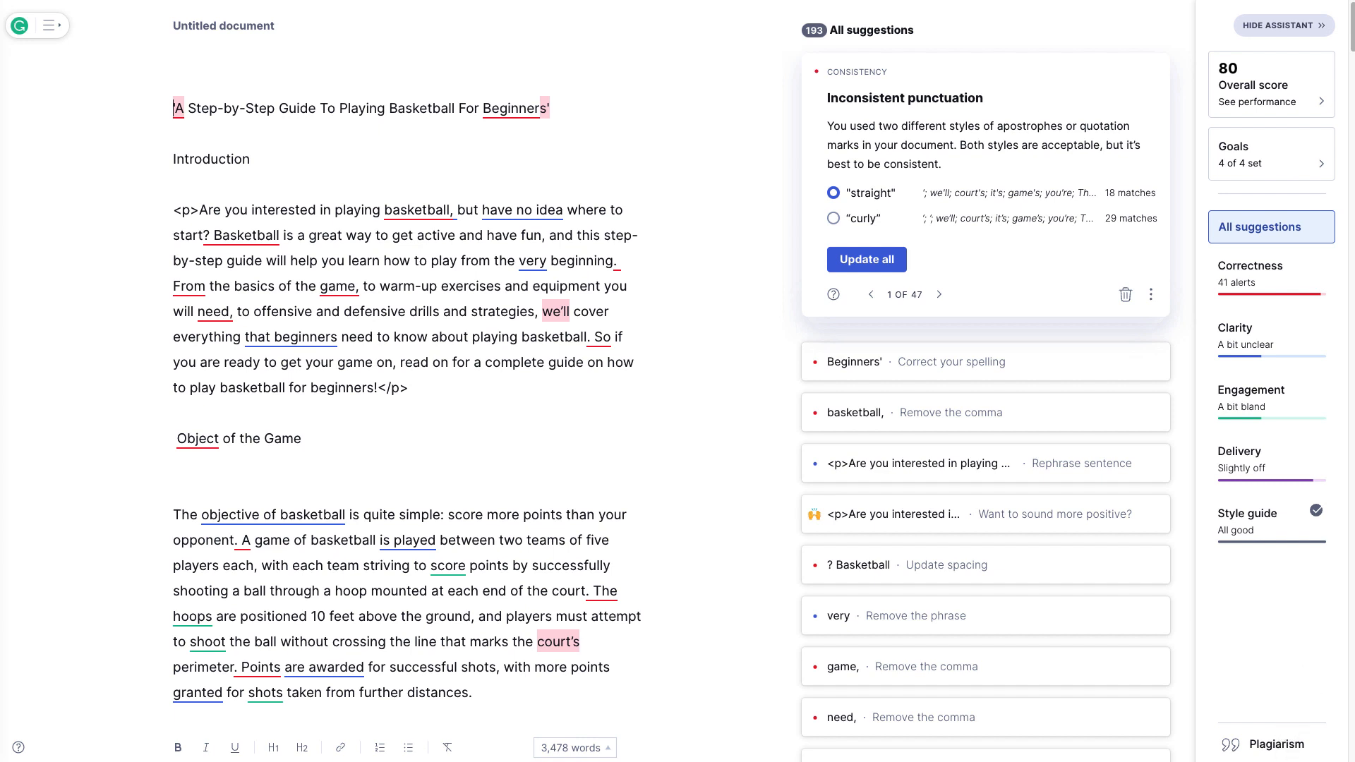
Run the plagiarism check and examine the matched sources, including Castle Wars, Marketing Made Simple and Top 10 Volleyball Drills
click(1270, 742)
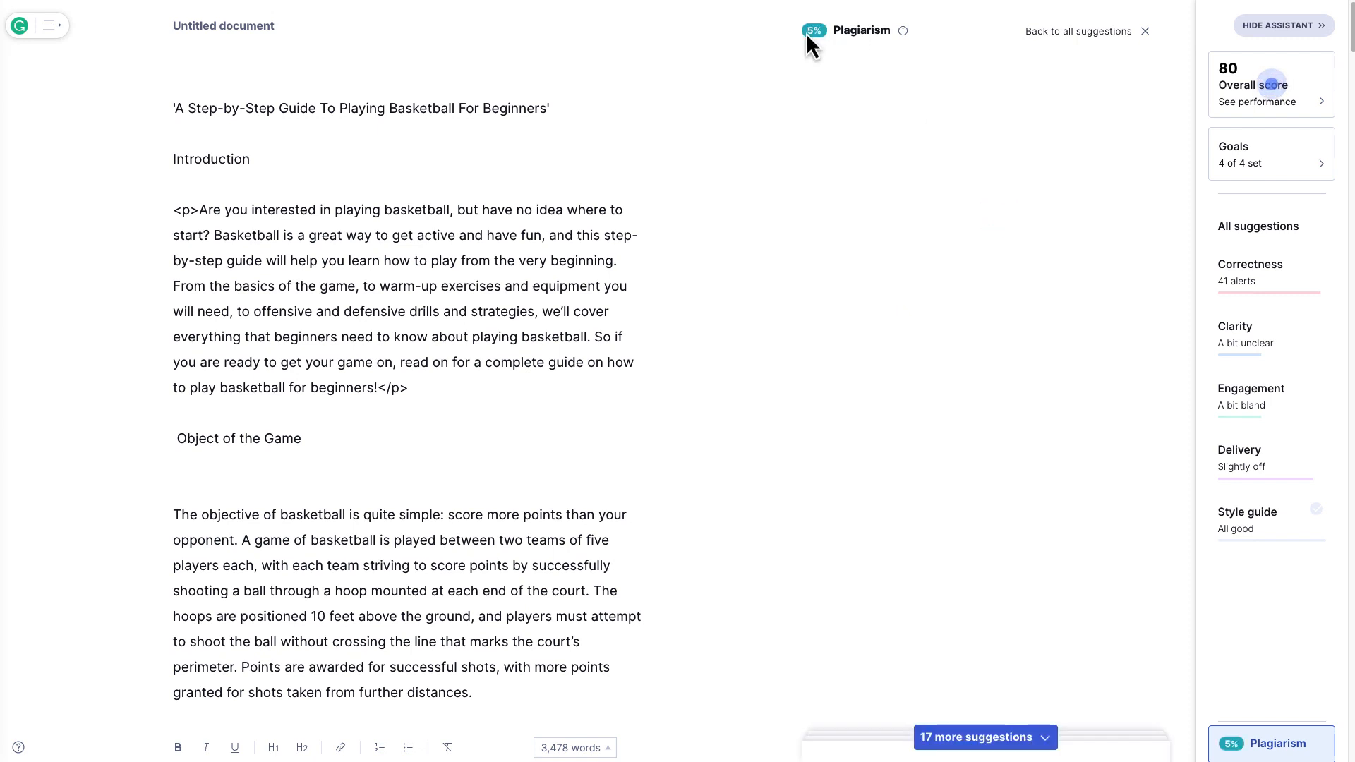
mouse_move(903, 32)
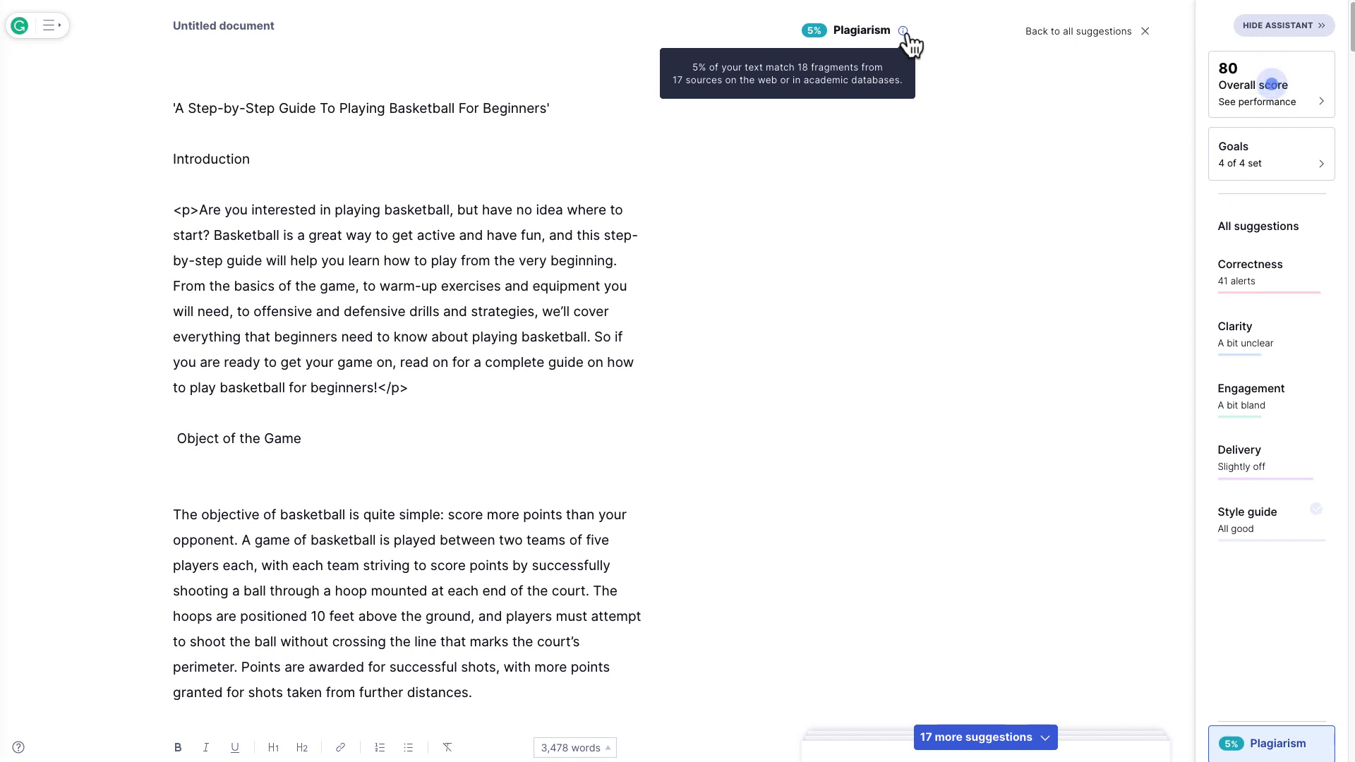
click(987, 737)
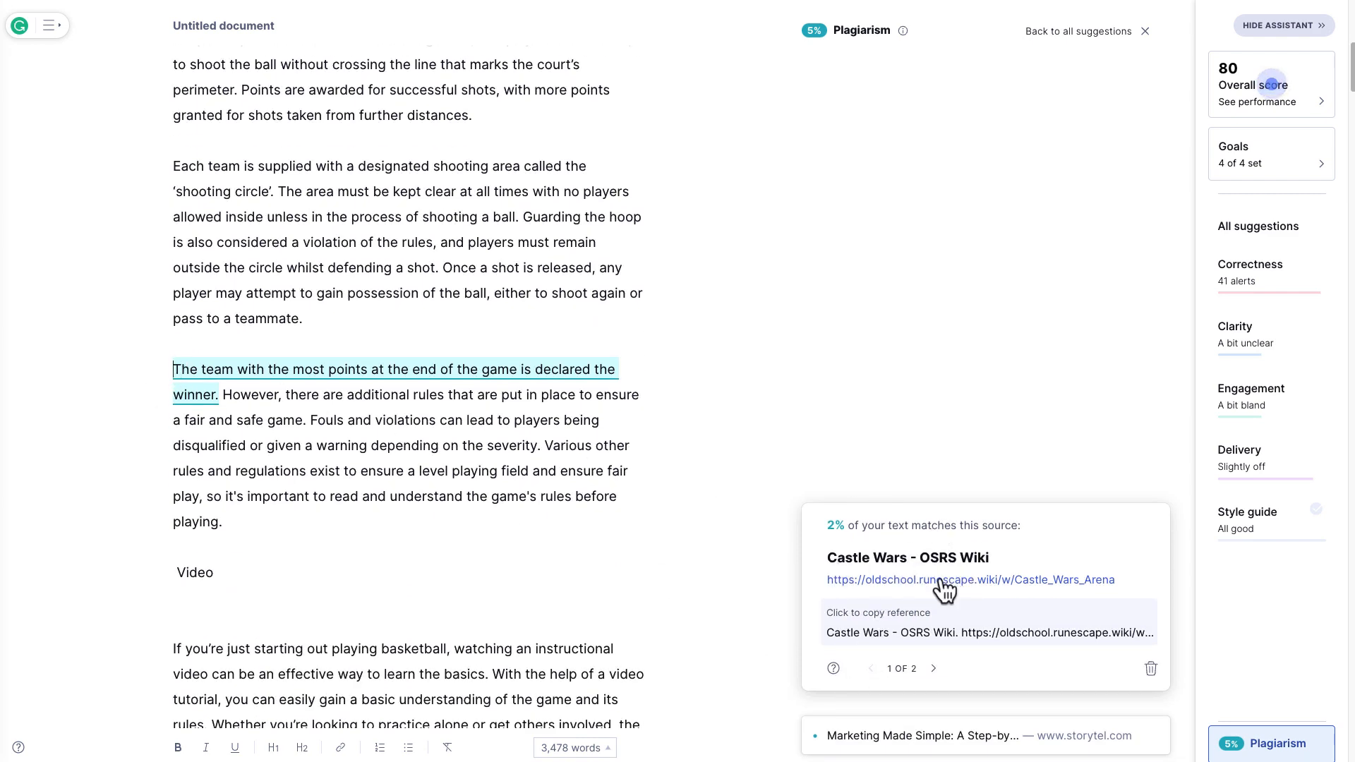
scroll(946, 591, down, 4)
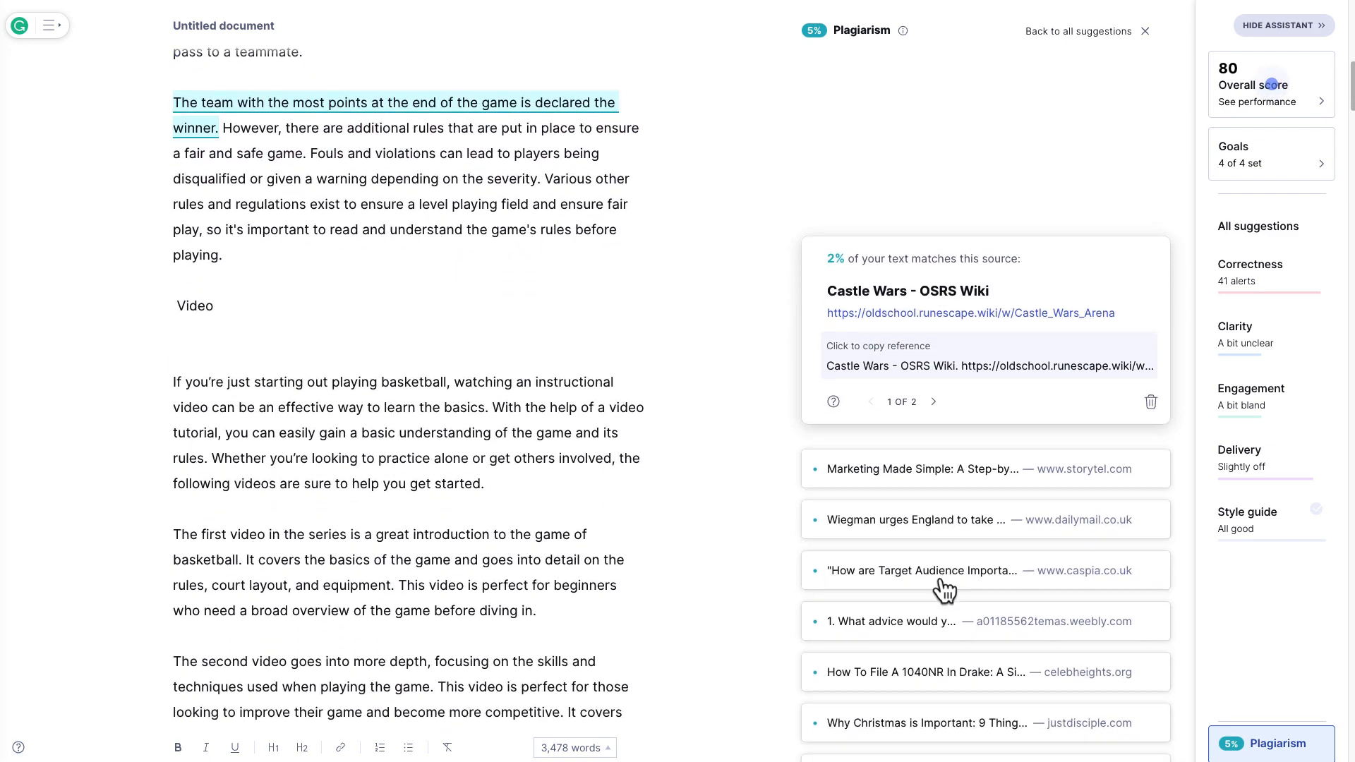
click(879, 475)
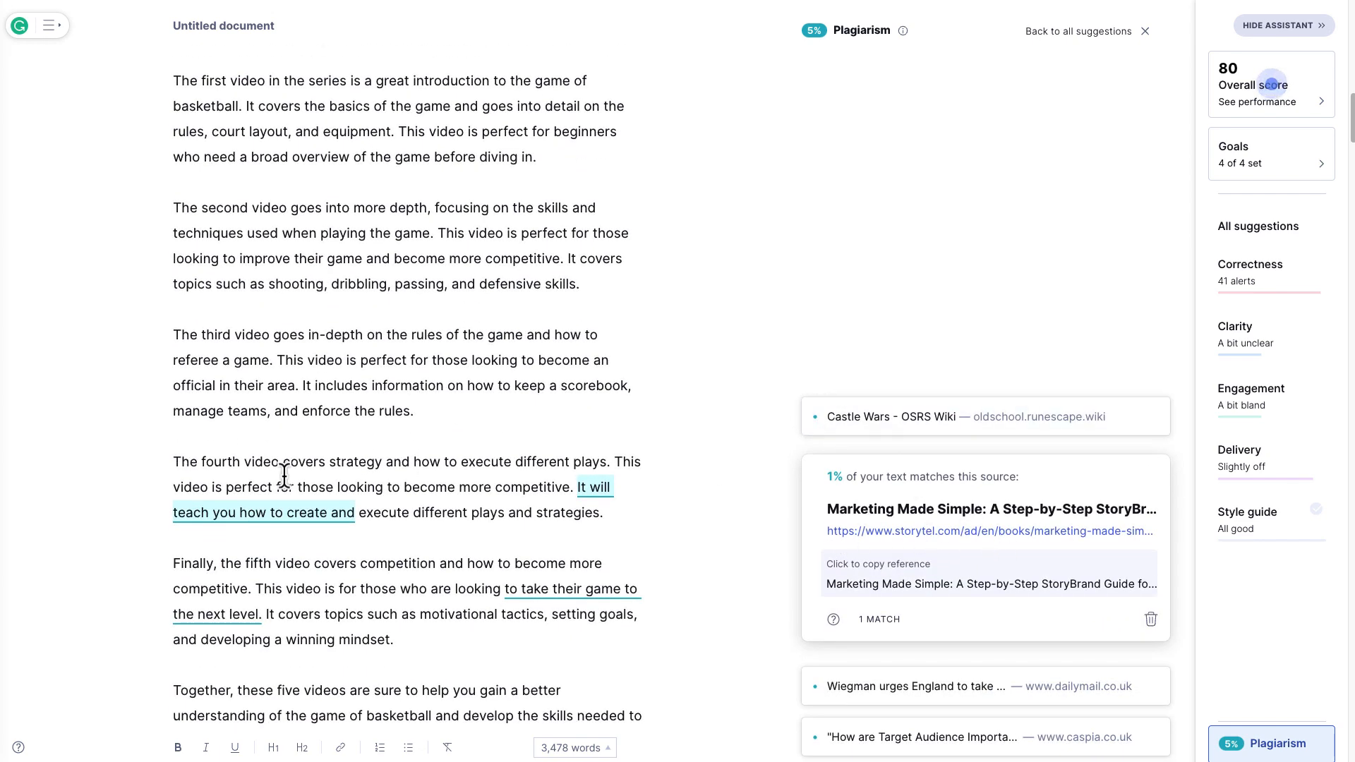
scroll(1006, 633, down, 7)
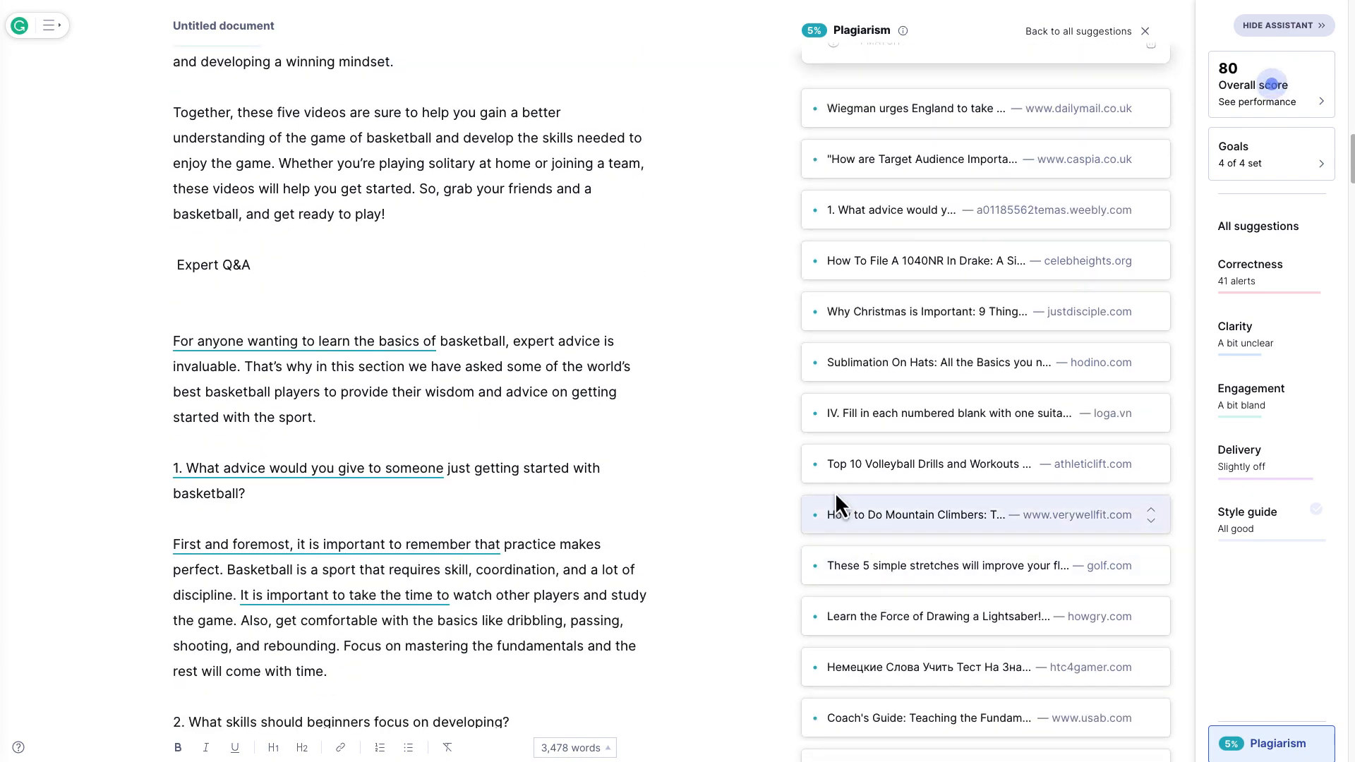
click(857, 465)
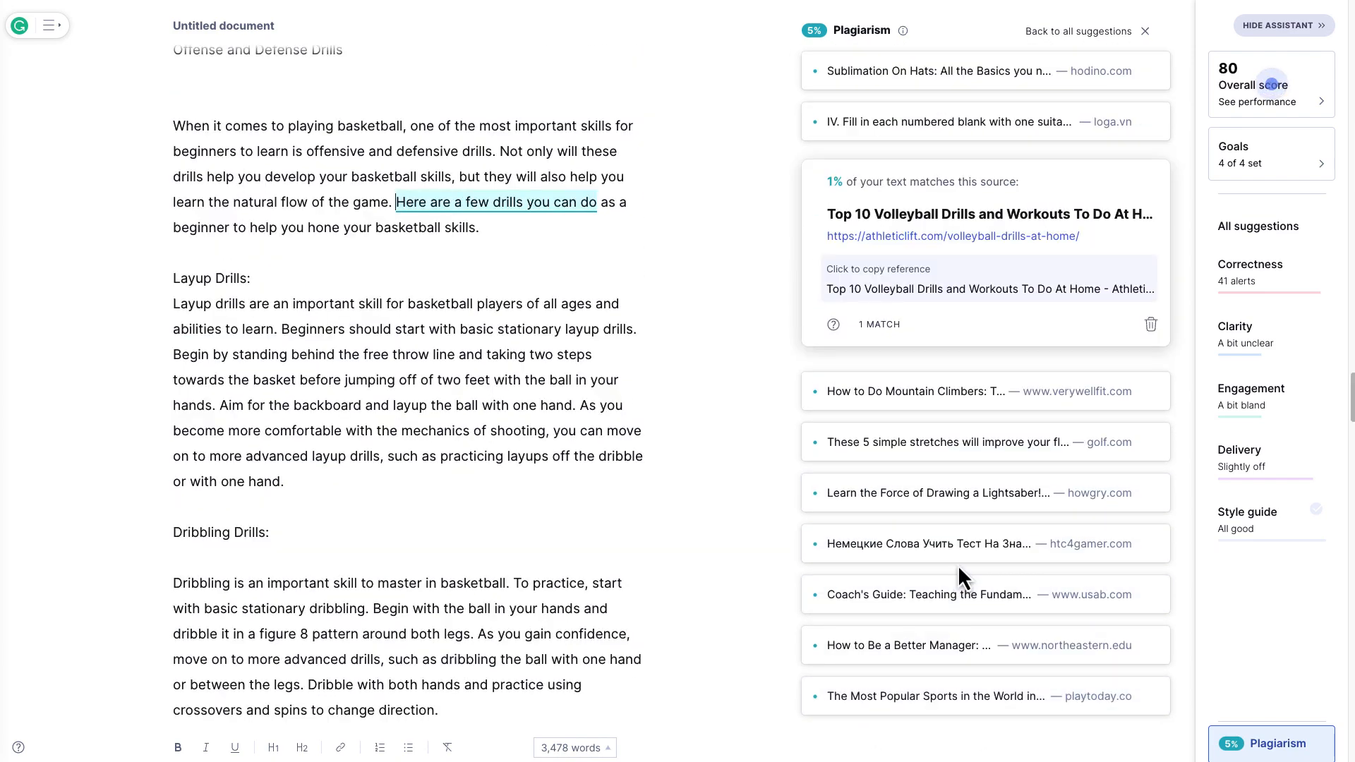
scroll(958, 565, down, 10)
scroll(888, 353, up, 15)
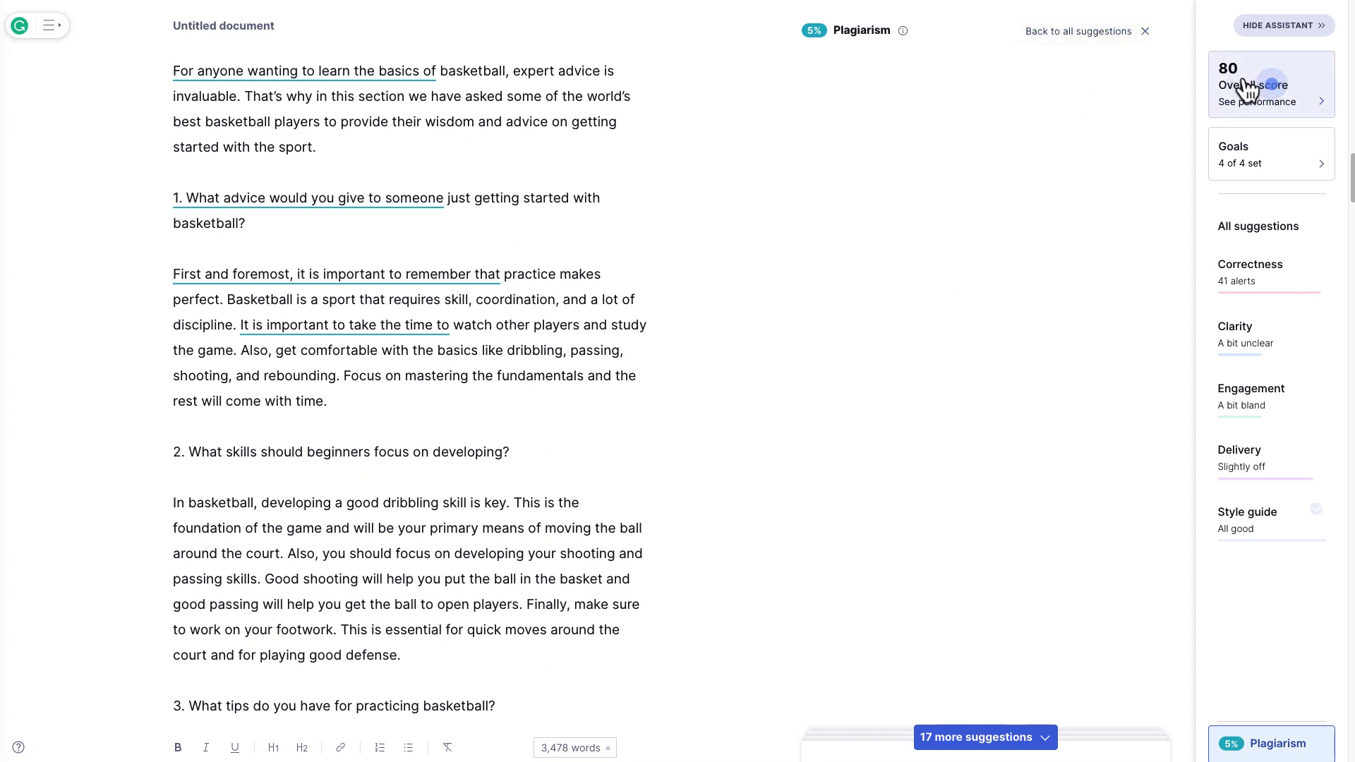
Check the document's overall score and close the Document statistics tip
click(1262, 100)
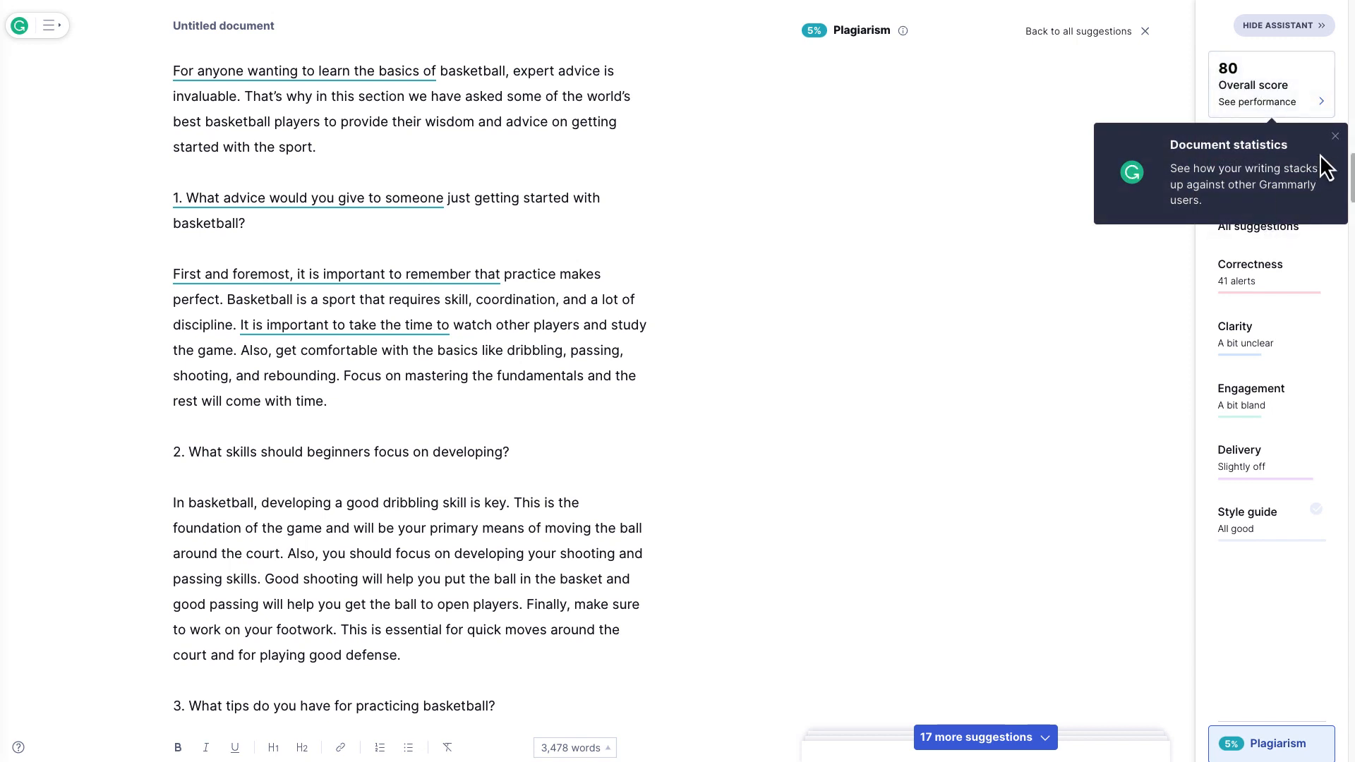
click(1334, 136)
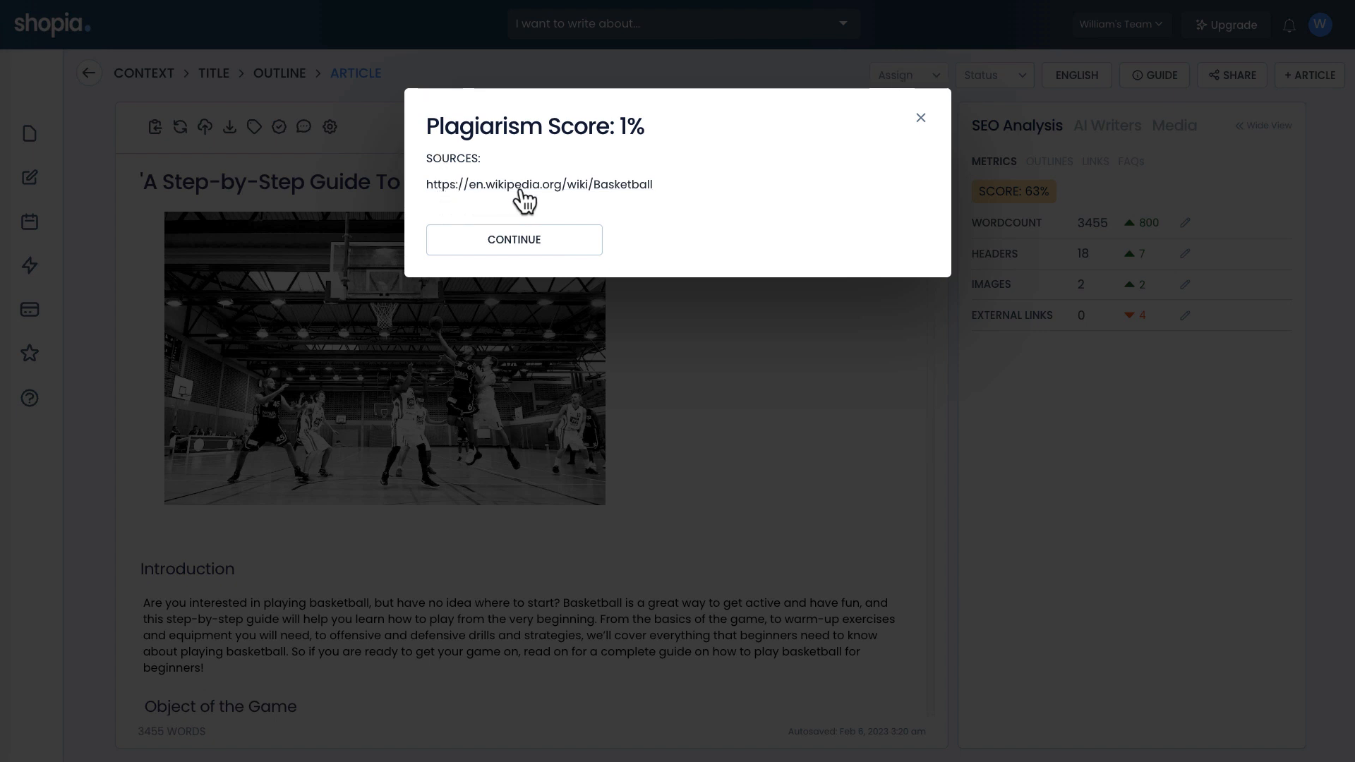
Dismiss the plagiarism result and review the features included in the Standard and Pro plans on Shopia's pricing page, down to custom AI templates
click(518, 243)
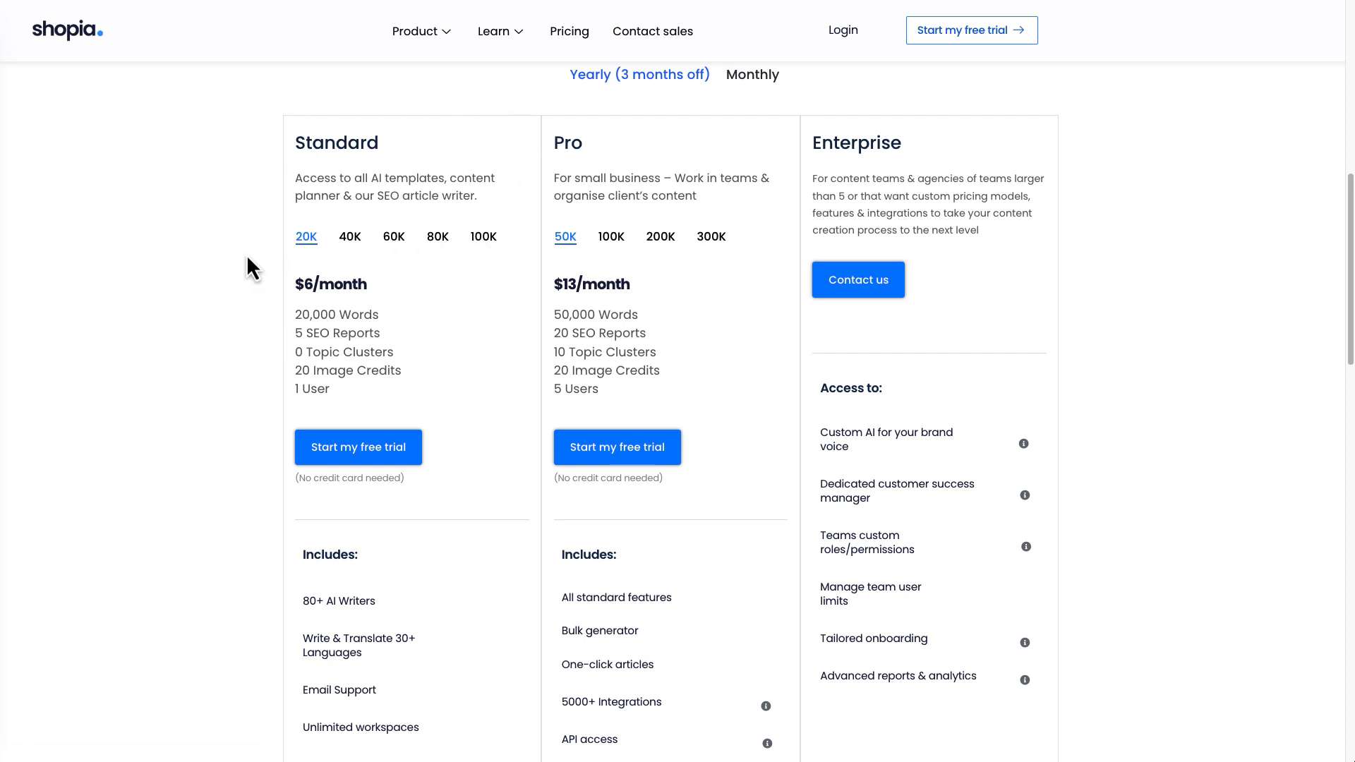
scroll(530, 568, down, 1)
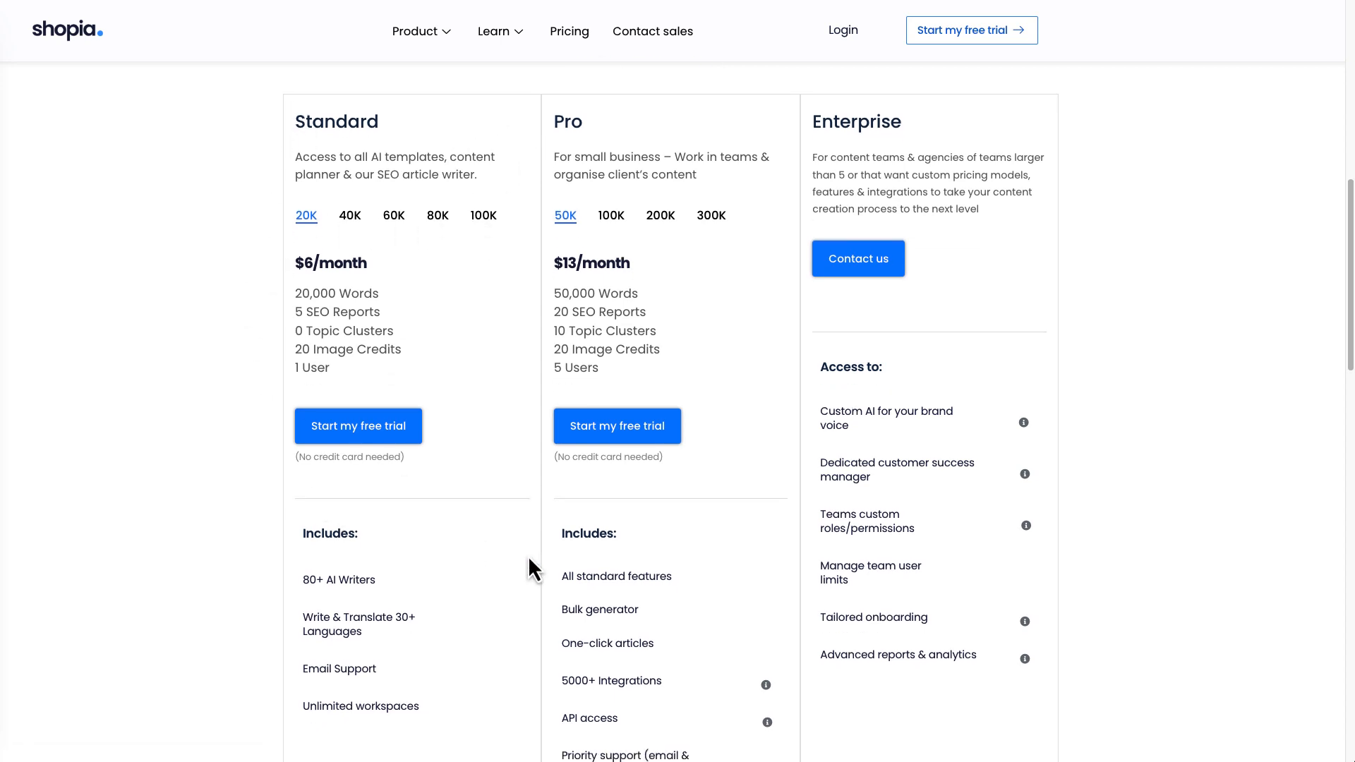
scroll(561, 568, down, 1)
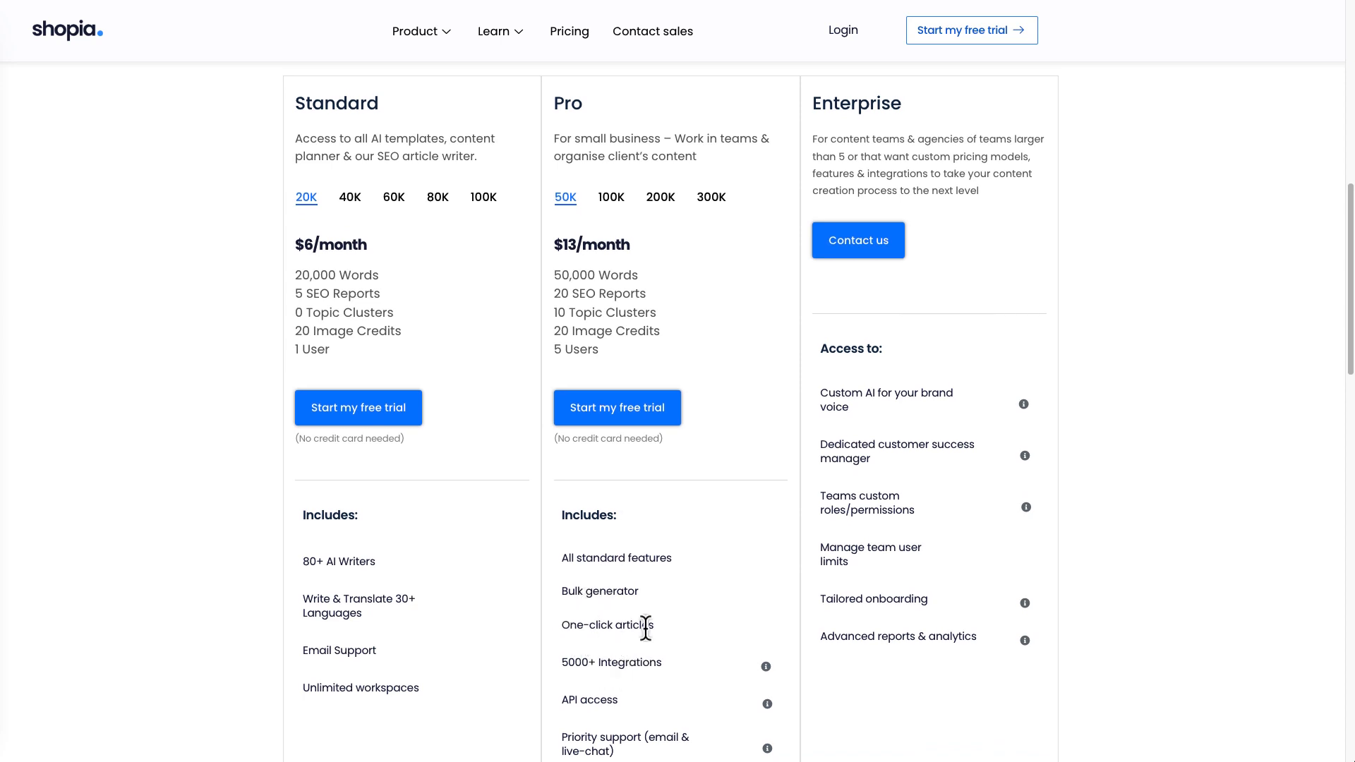
scroll(645, 611, down, 2)
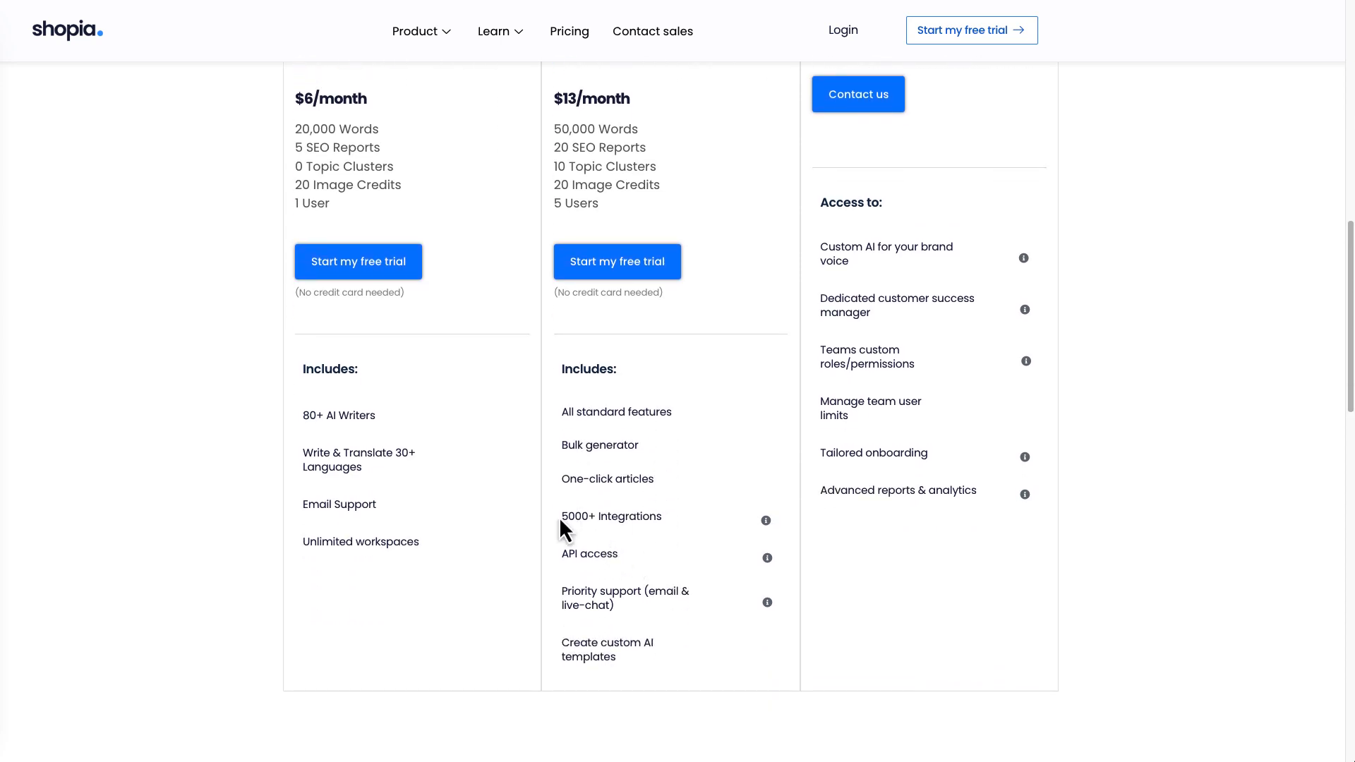
drag(560, 517, 587, 516)
click(586, 552)
drag(563, 642, 642, 658)
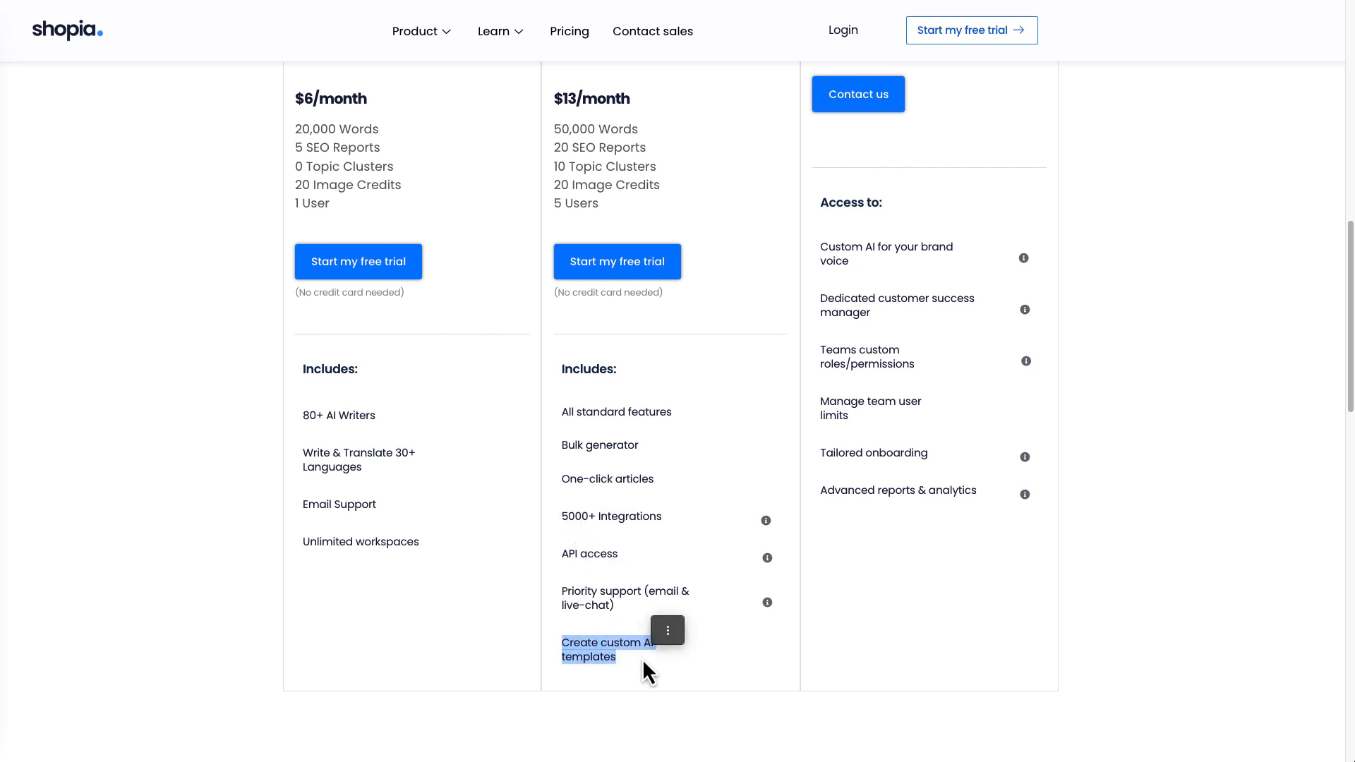
Compare the yearly price and allowances of the Pro plan's 50K, 100K and 200K word tiers, leaving 100K selected
scroll(680, 634, up, 5)
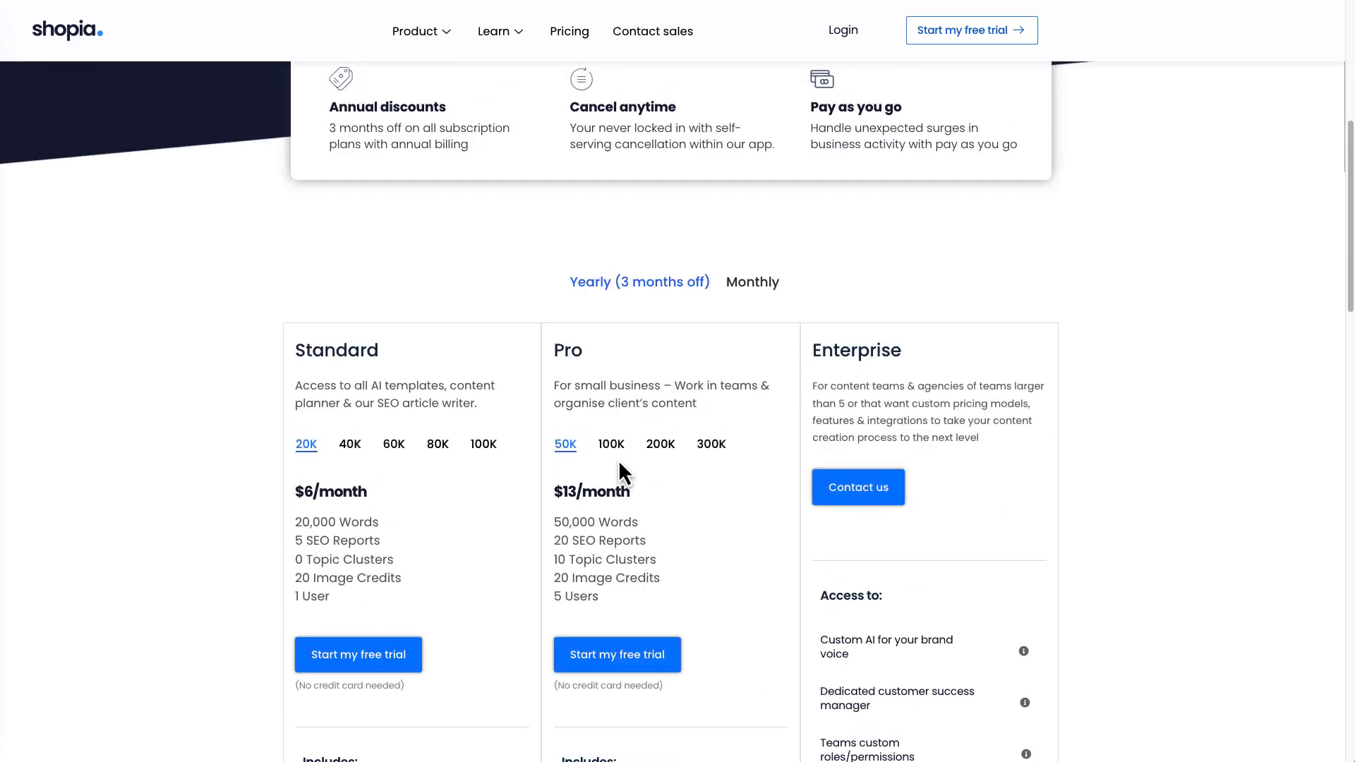
click(612, 450)
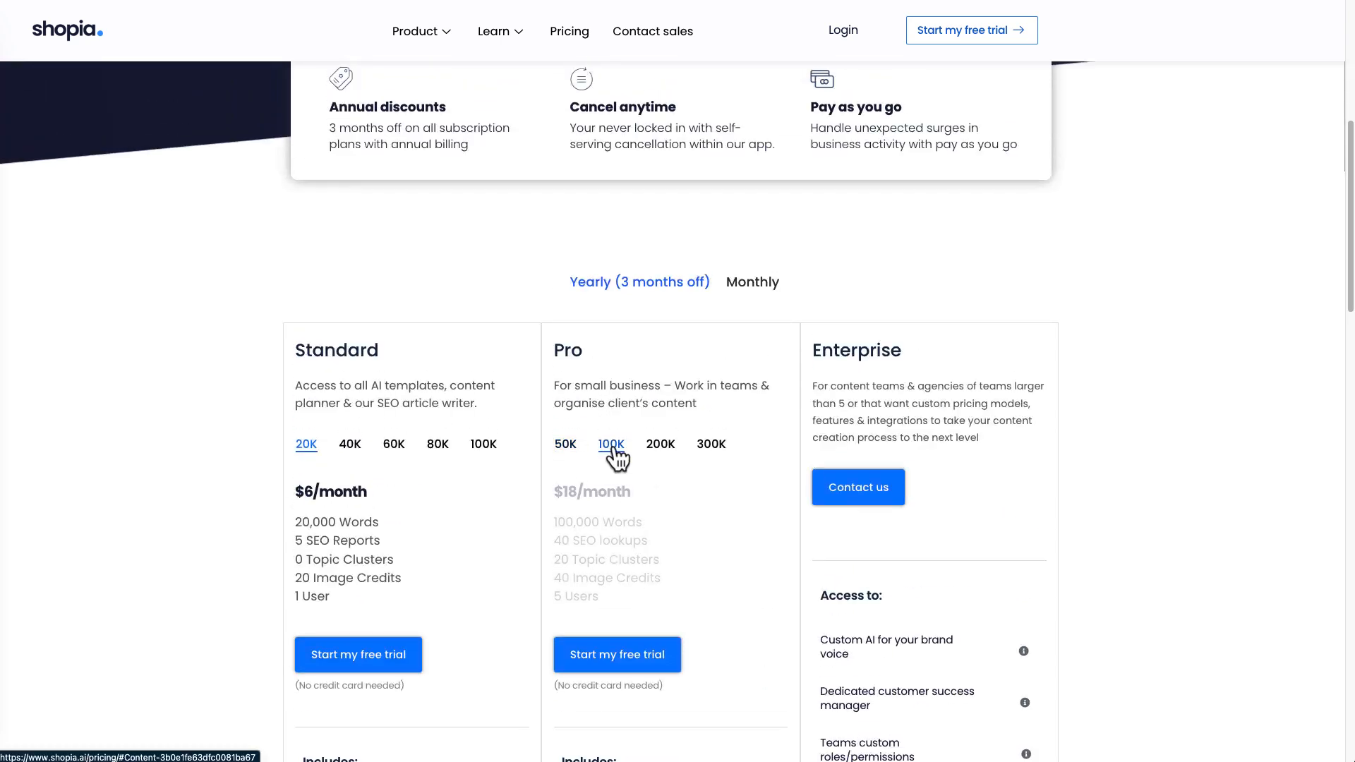
click(565, 448)
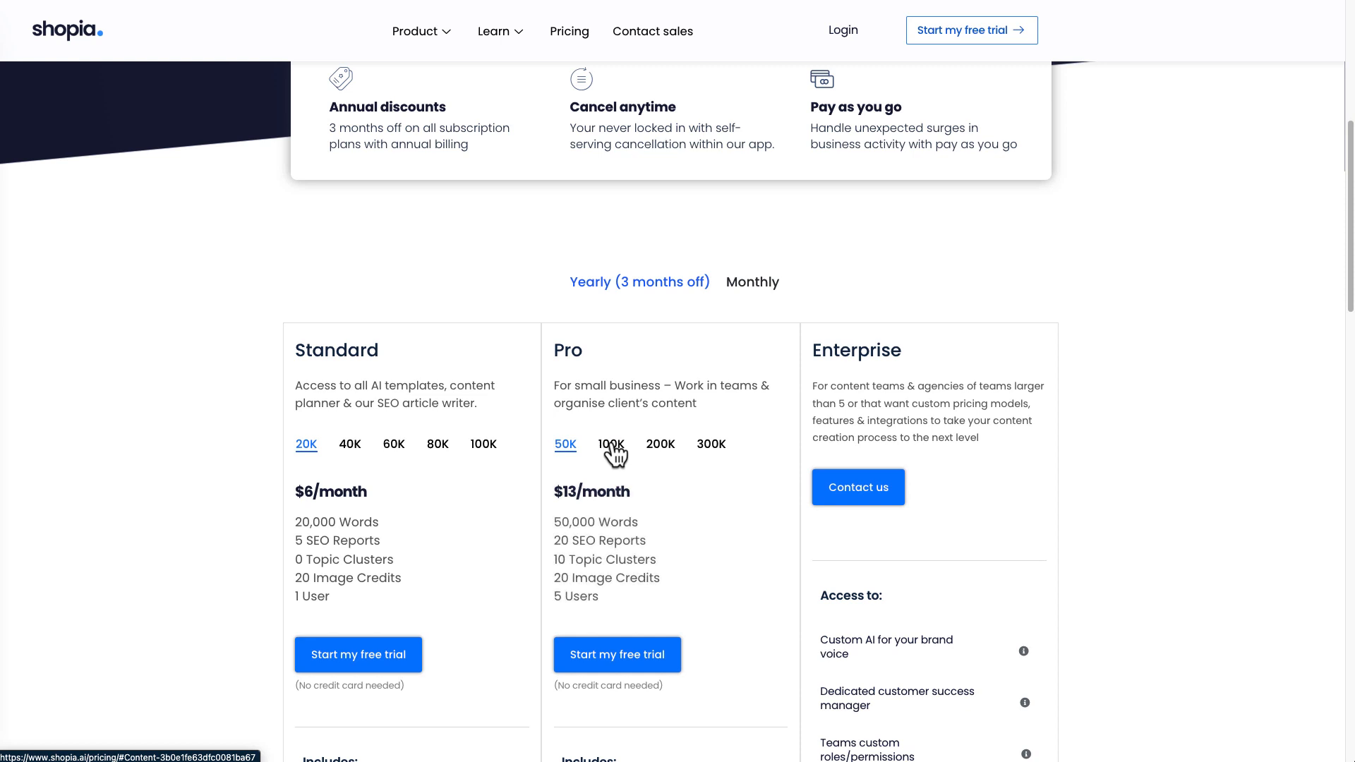
click(660, 450)
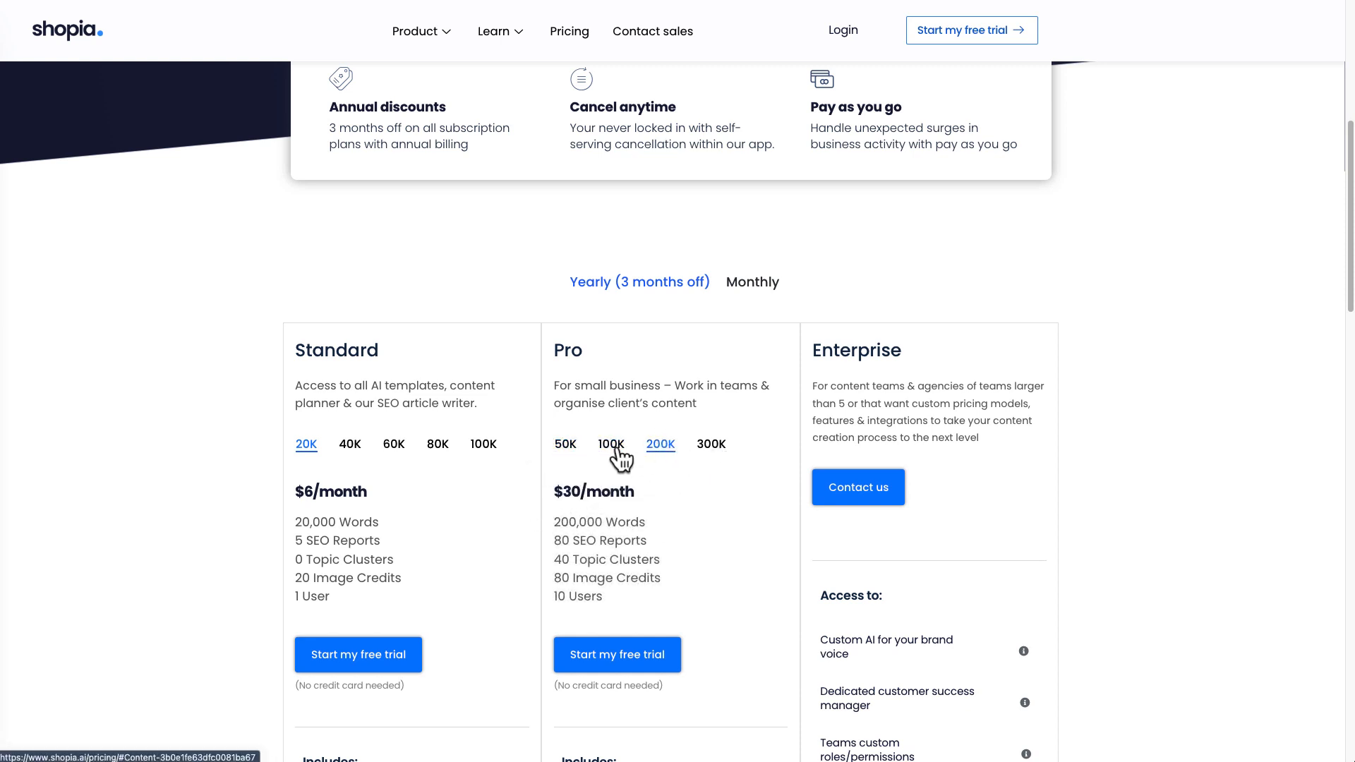
click(566, 450)
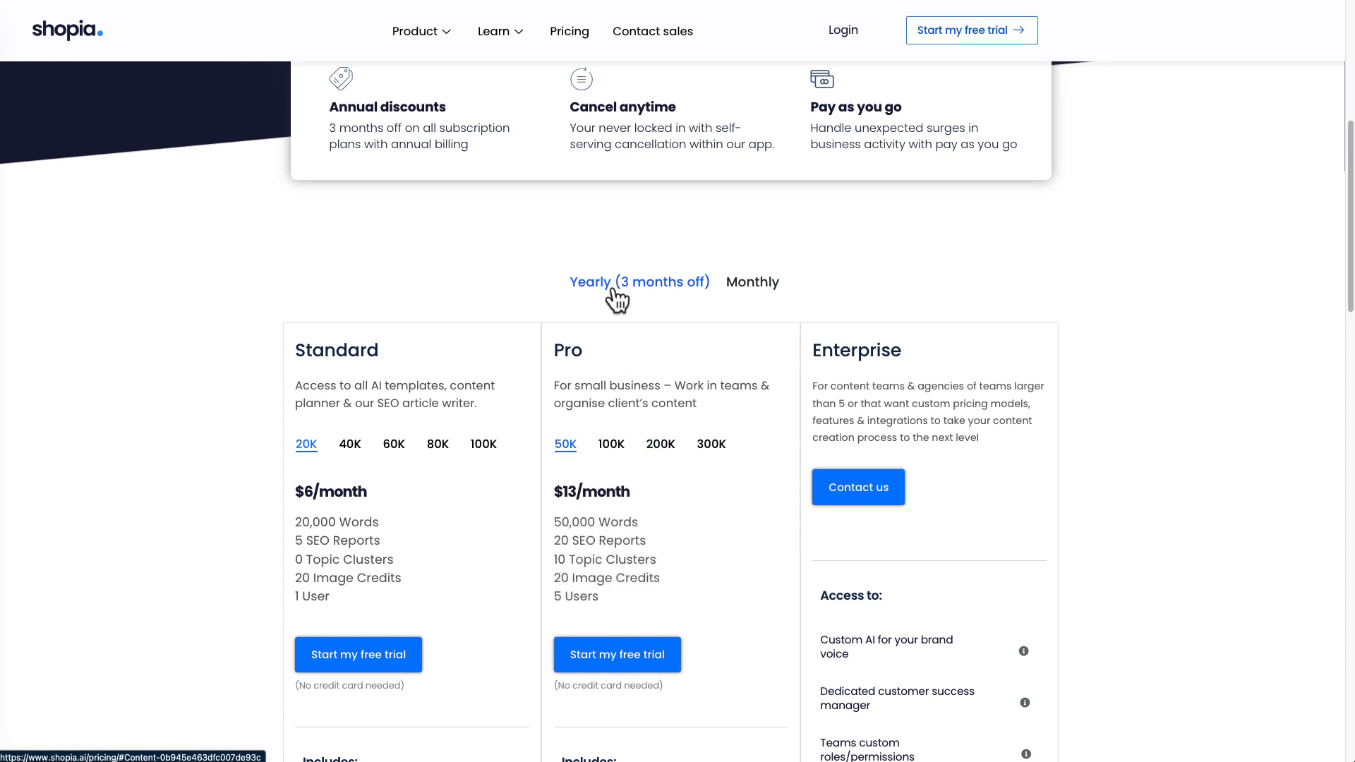
click(610, 446)
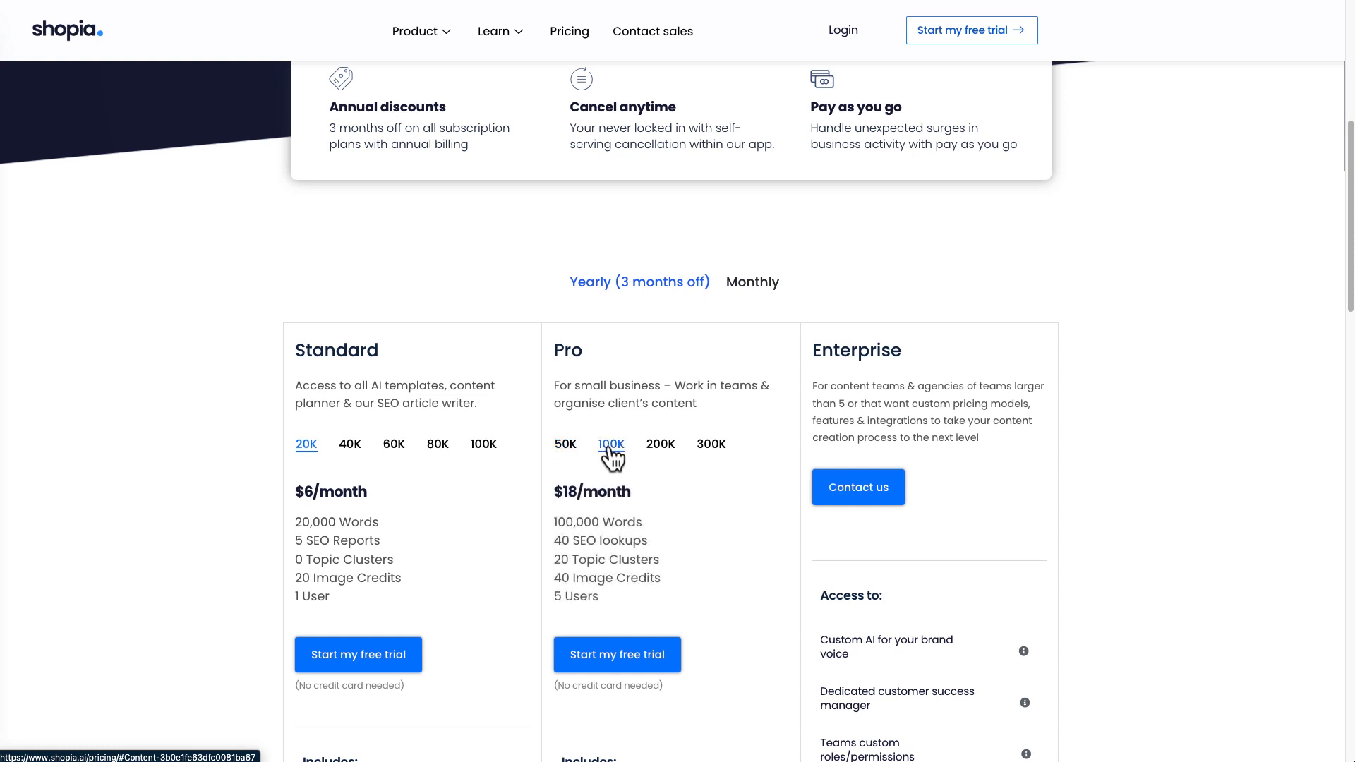
click(653, 452)
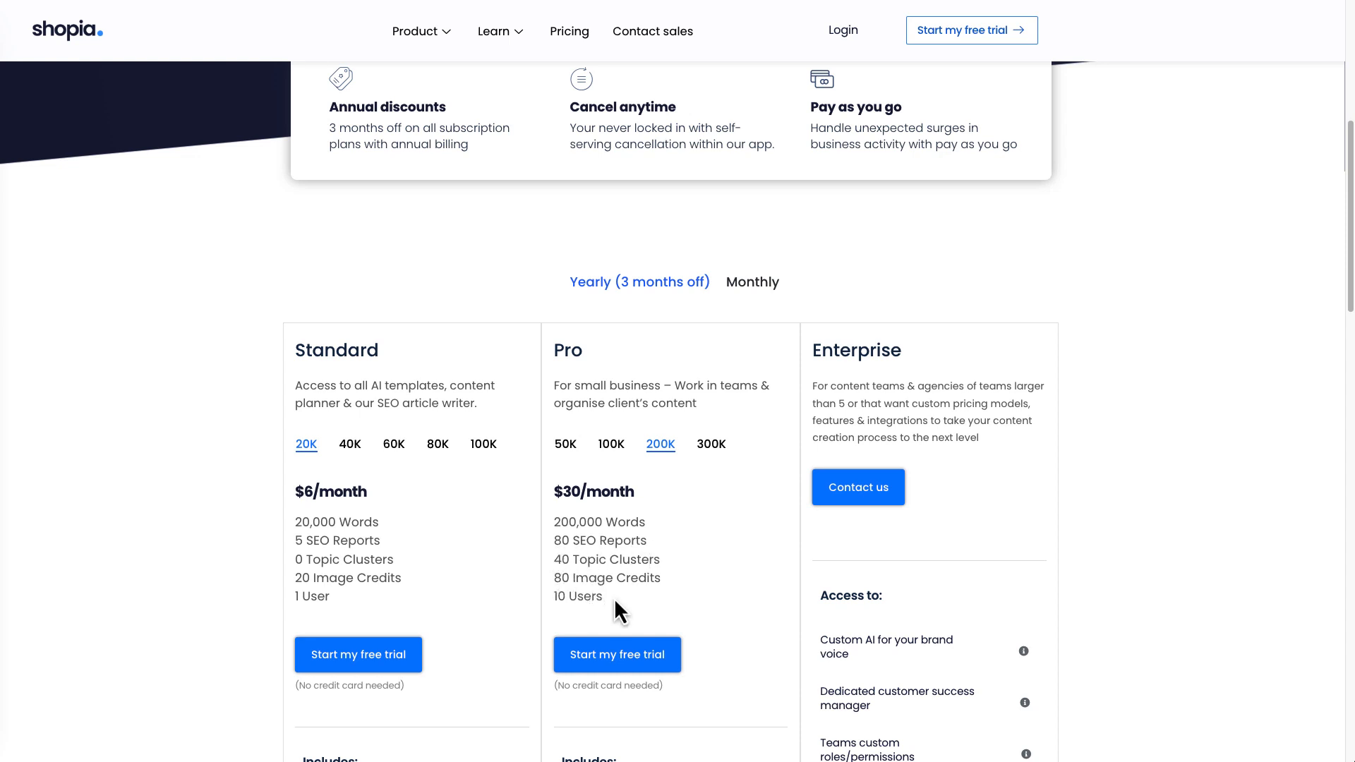
click(566, 446)
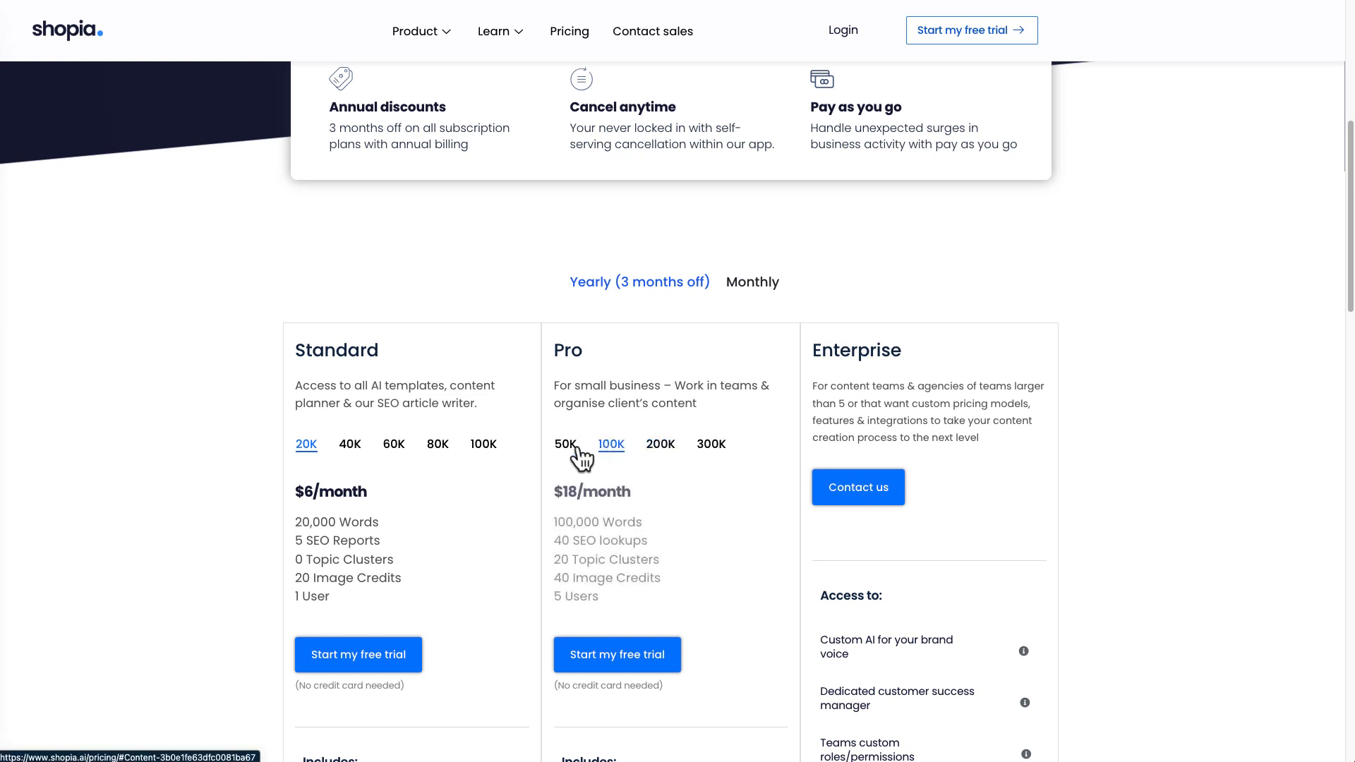
click(607, 450)
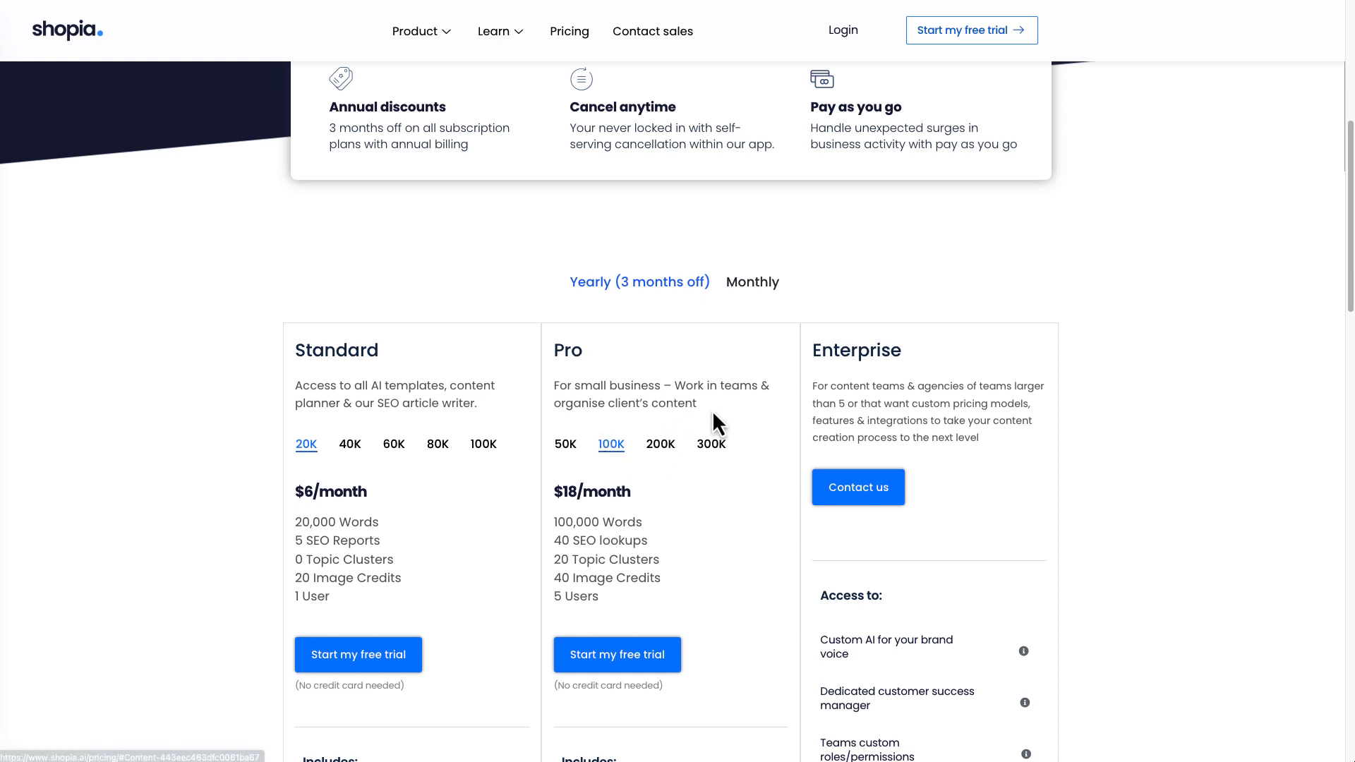
scroll(1155, 427, down, 3)
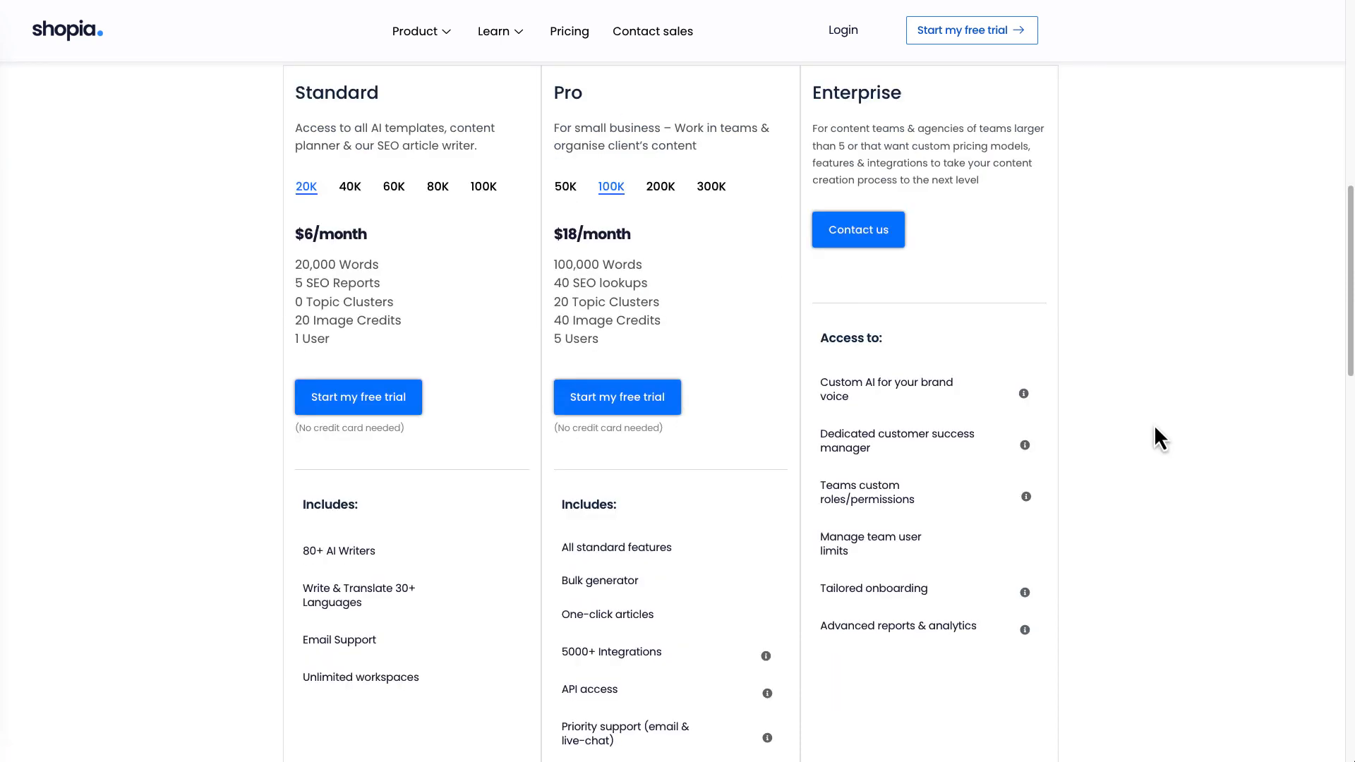